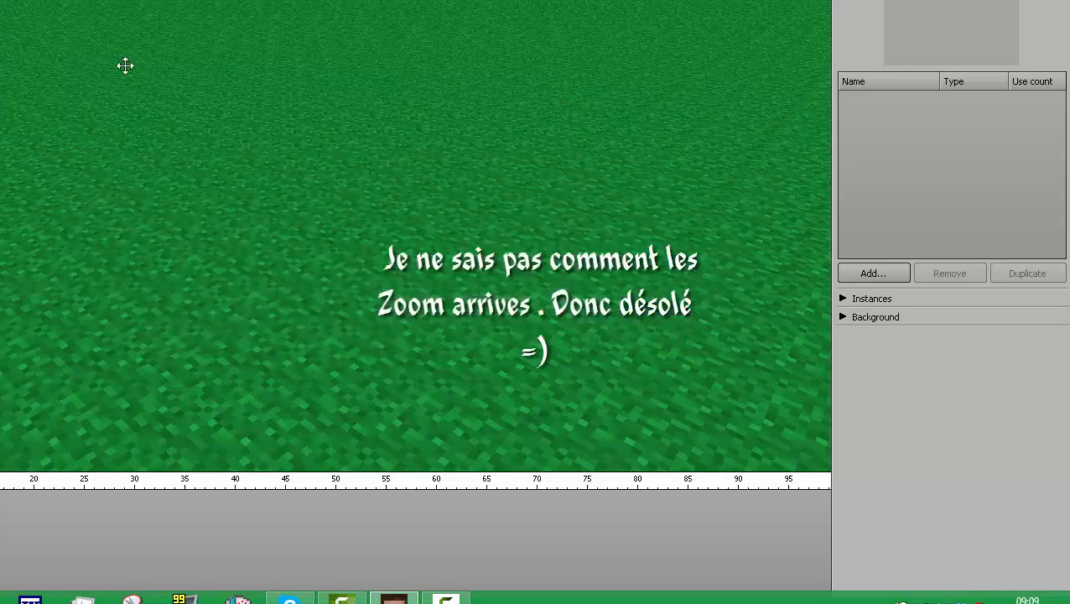
# Step: Add a character with the default human model to the scene library
pyautogui.click(862, 317)
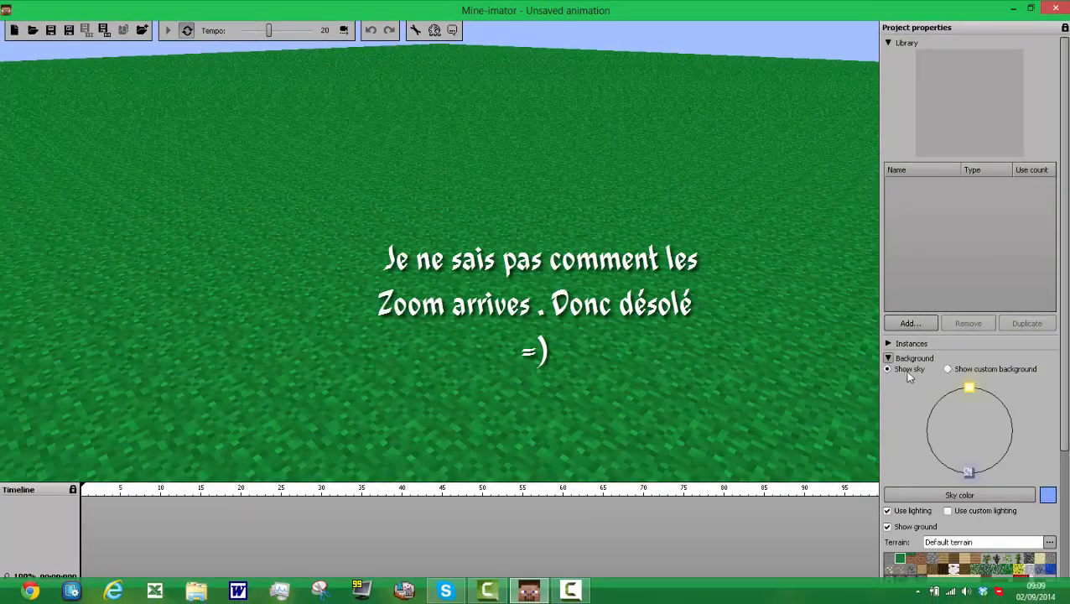
pyautogui.click(889, 358)
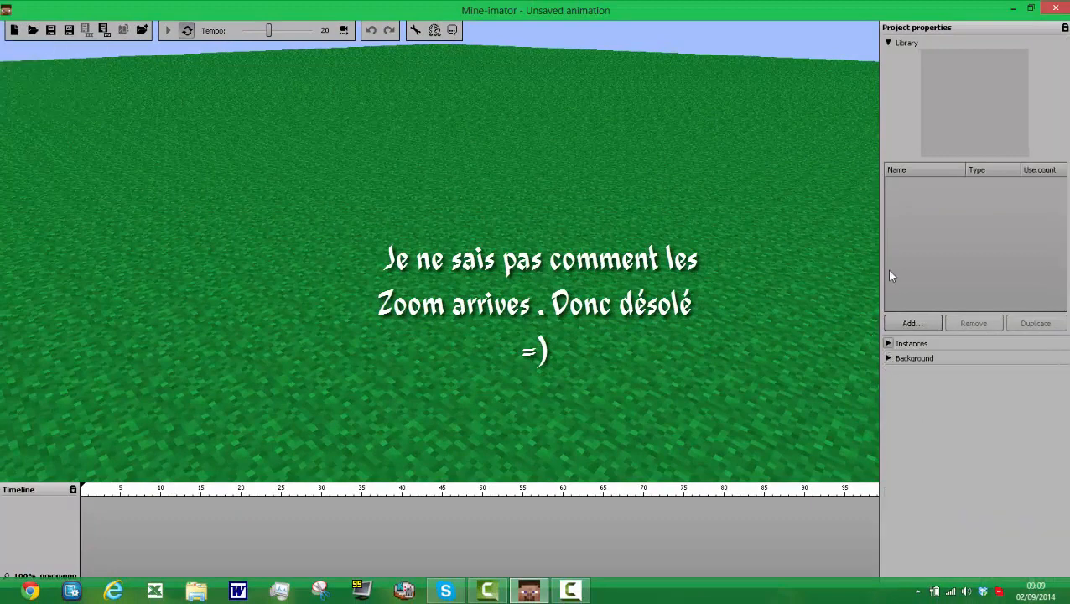
pyautogui.click(931, 323)
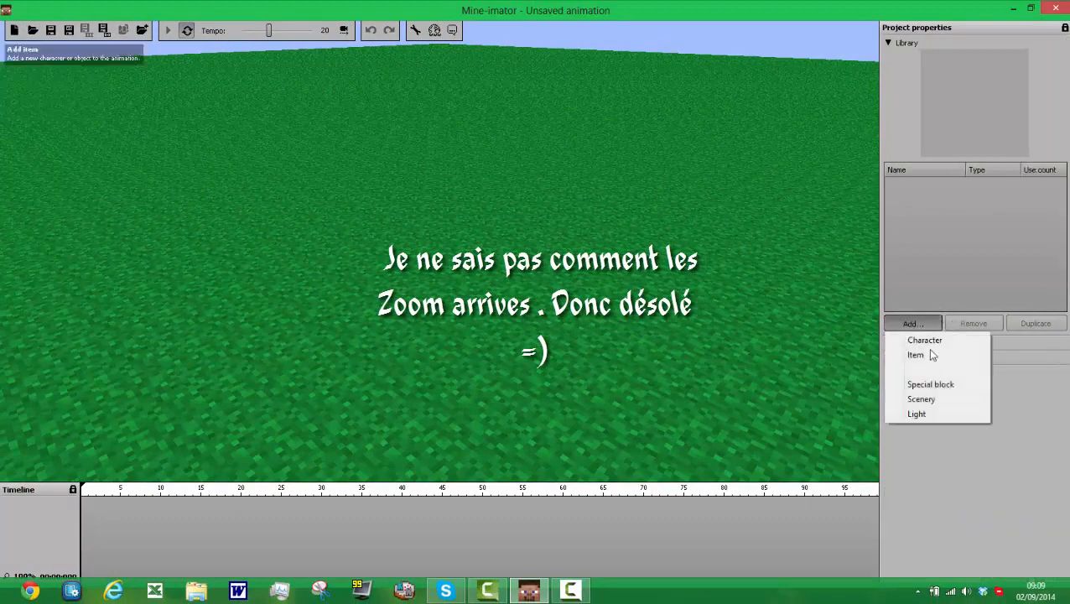
pyautogui.click(938, 341)
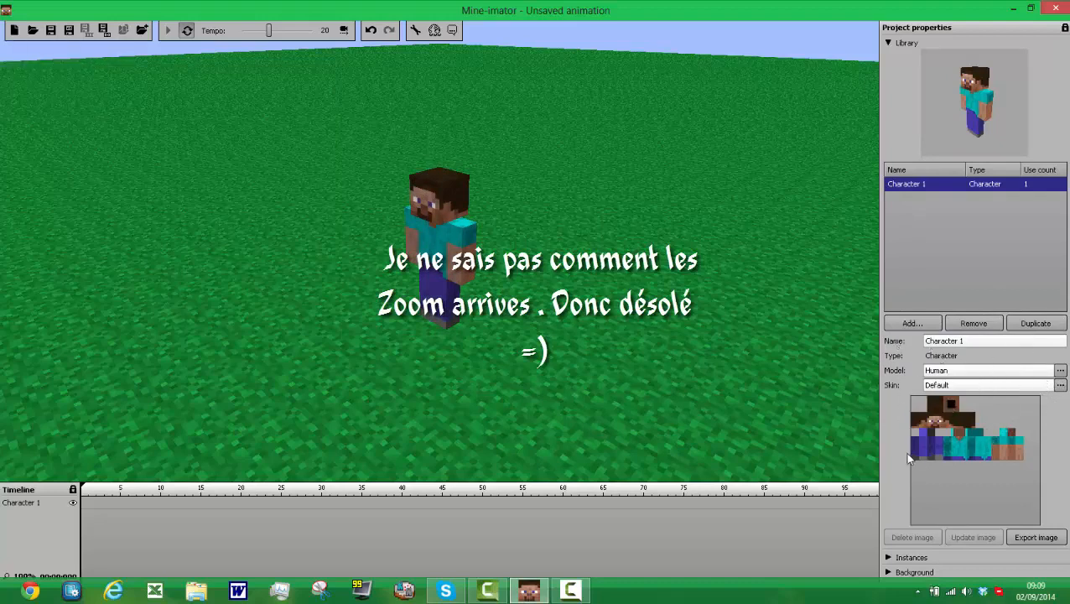
# Step: Add a second character and set its model to Zombie pigman
pyautogui.click(913, 325)
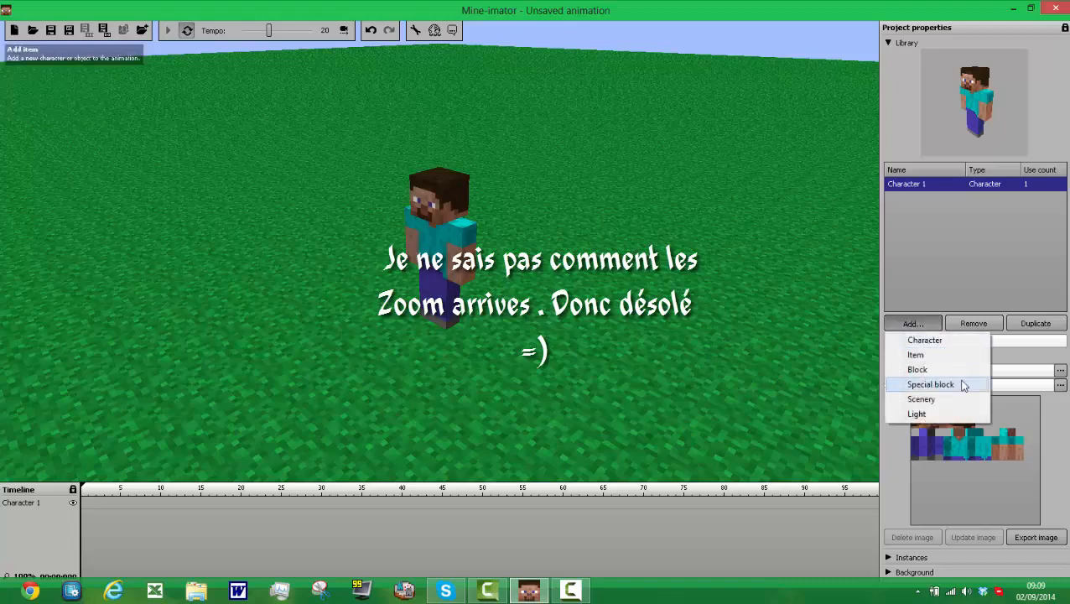
pyautogui.click(925, 340)
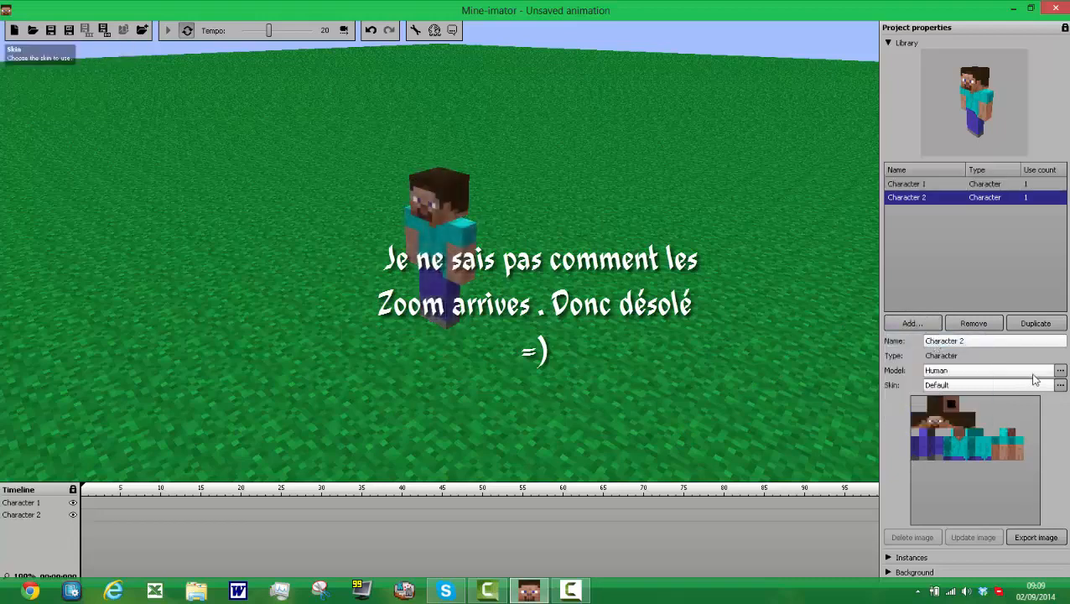
pyautogui.click(1061, 374)
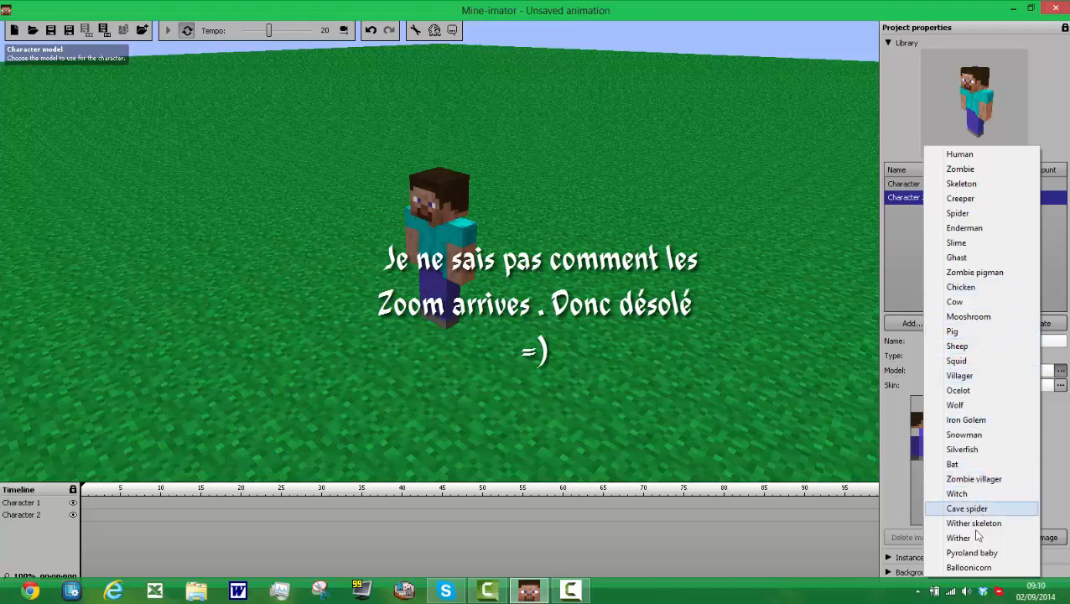
pyautogui.click(973, 275)
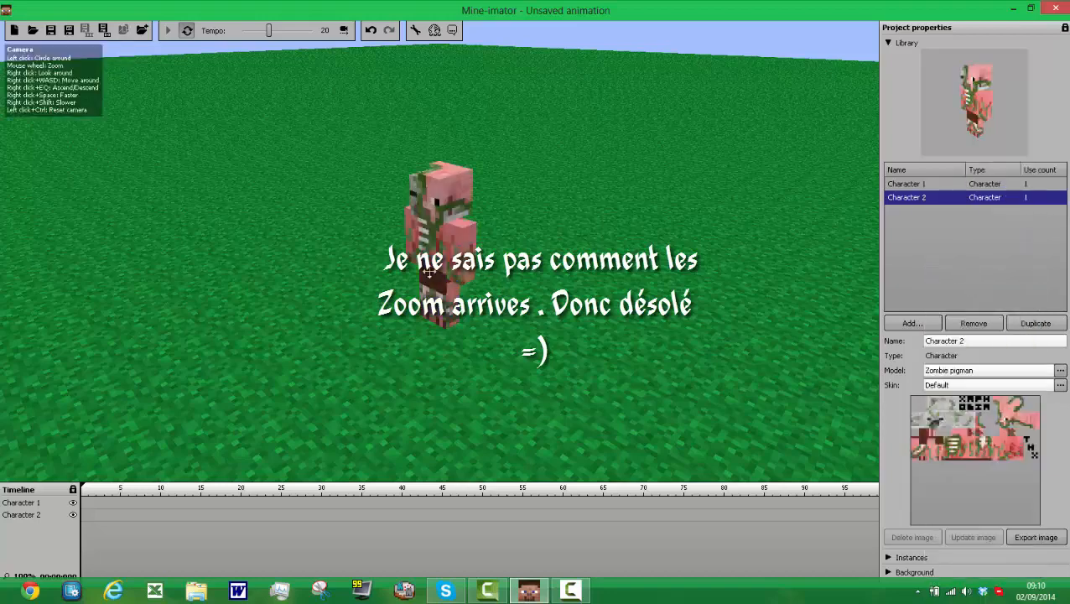
# Step: Create a keyframe for Character 2 at frame 2 and move its whole body along the red axis, away from Character 1
pyautogui.click(96, 514)
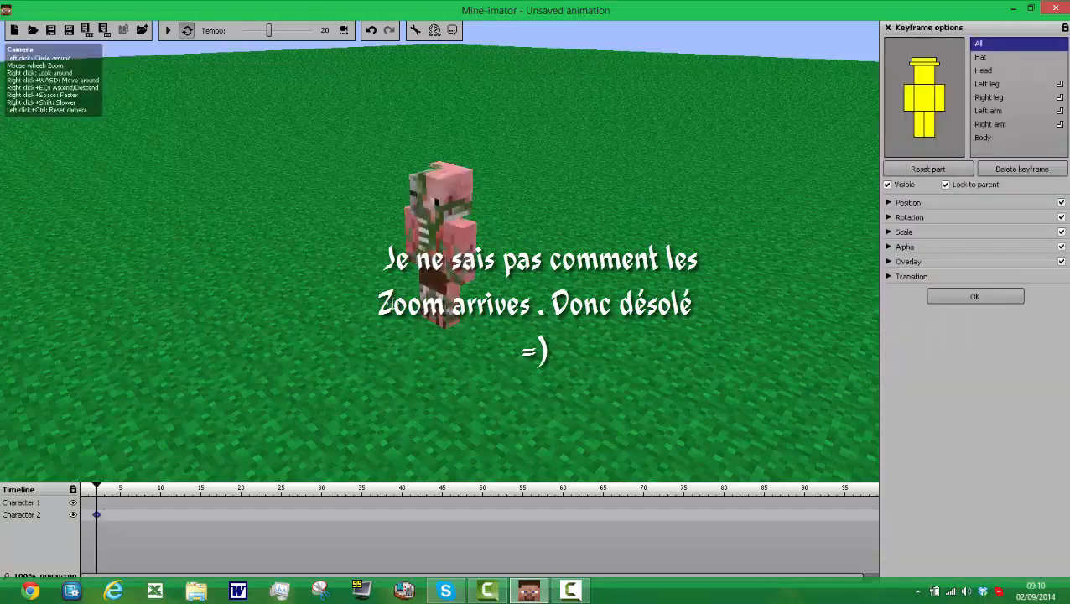
pyautogui.click(918, 101)
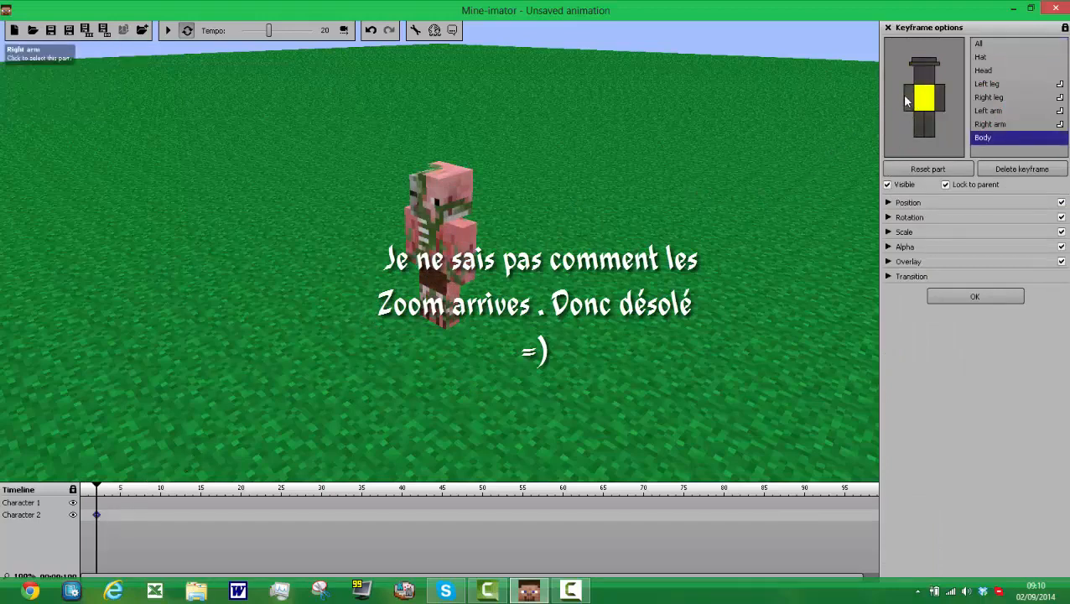
pyautogui.click(907, 101)
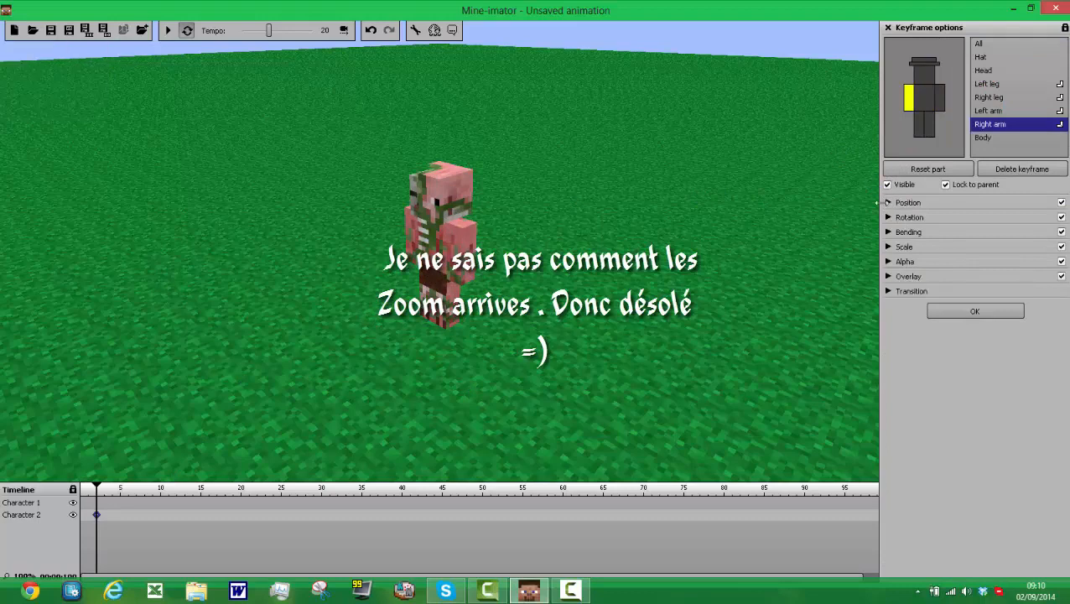
pyautogui.click(887, 202)
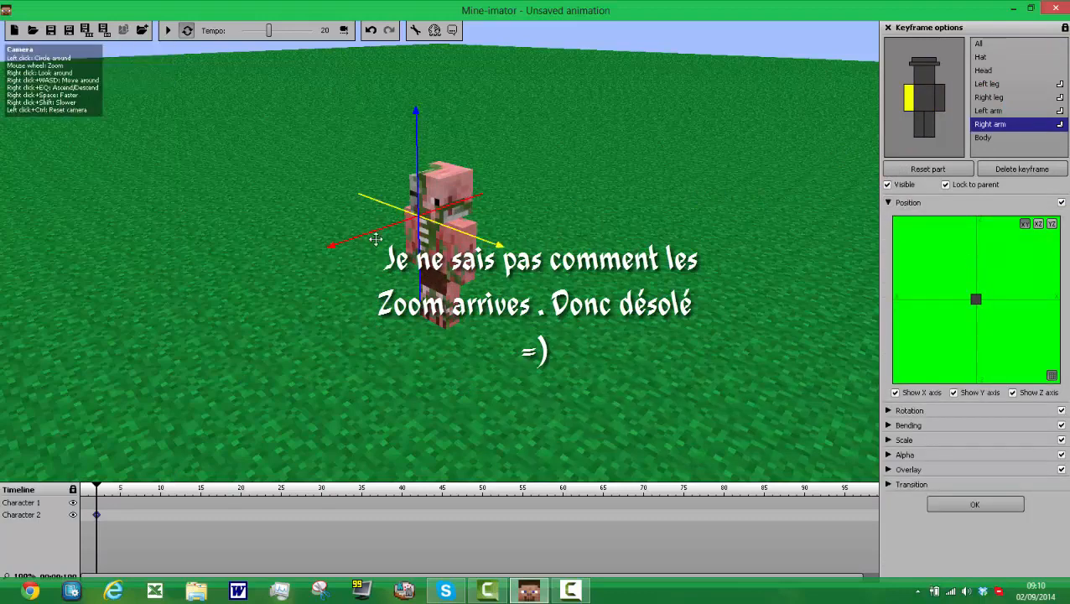
pyautogui.moveTo(376, 239)
pyautogui.mouseDown()
pyautogui.moveTo(228, 274)
pyautogui.moveTo(386, 230)
pyautogui.mouseUp()
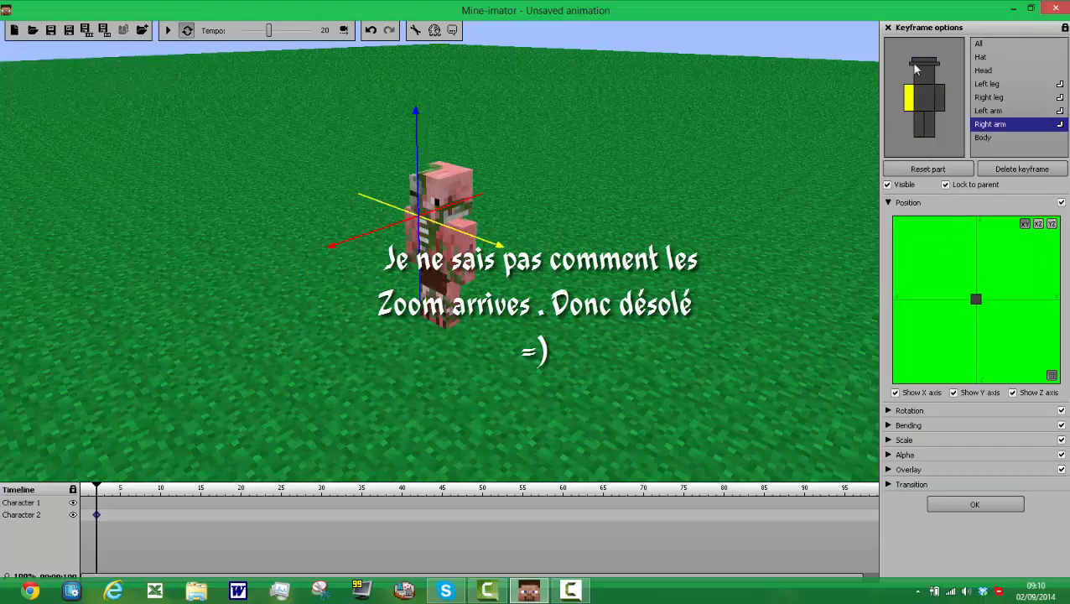
pyautogui.click(997, 46)
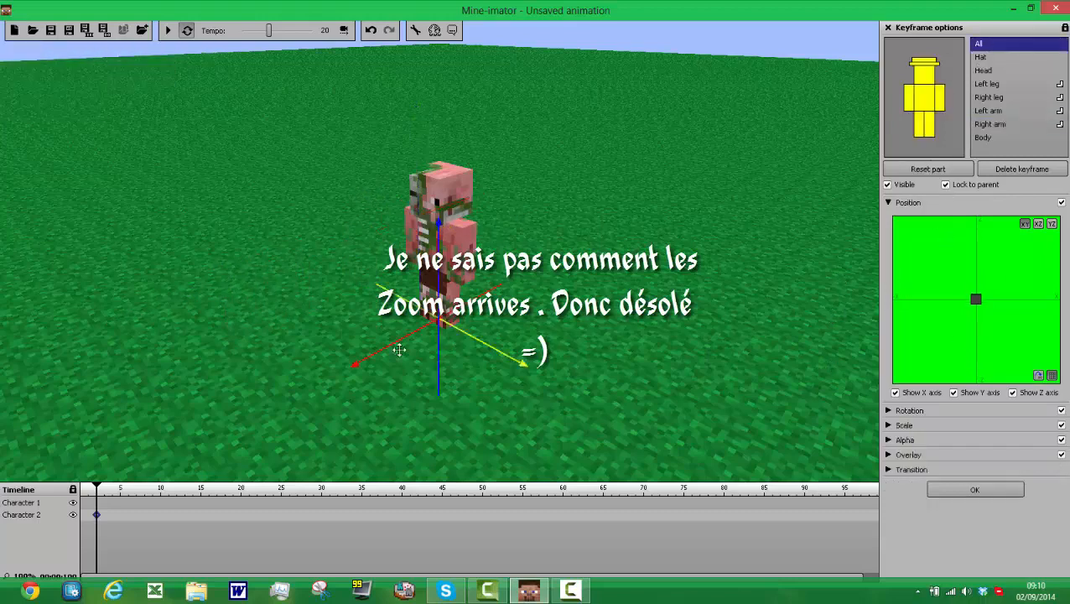
pyautogui.moveTo(373, 369)
pyautogui.mouseDown()
pyautogui.moveTo(169, 419)
pyautogui.moveTo(513, 385)
pyautogui.moveTo(521, 369)
pyautogui.moveTo(444, 370)
pyautogui.moveTo(438, 468)
pyautogui.moveTo(448, 471)
pyautogui.moveTo(451, 398)
pyautogui.moveTo(464, 516)
pyautogui.moveTo(464, 411)
pyautogui.moveTo(451, 367)
pyautogui.moveTo(465, 362)
pyautogui.moveTo(530, 473)
pyautogui.moveTo(576, 491)
pyautogui.mouseUp()
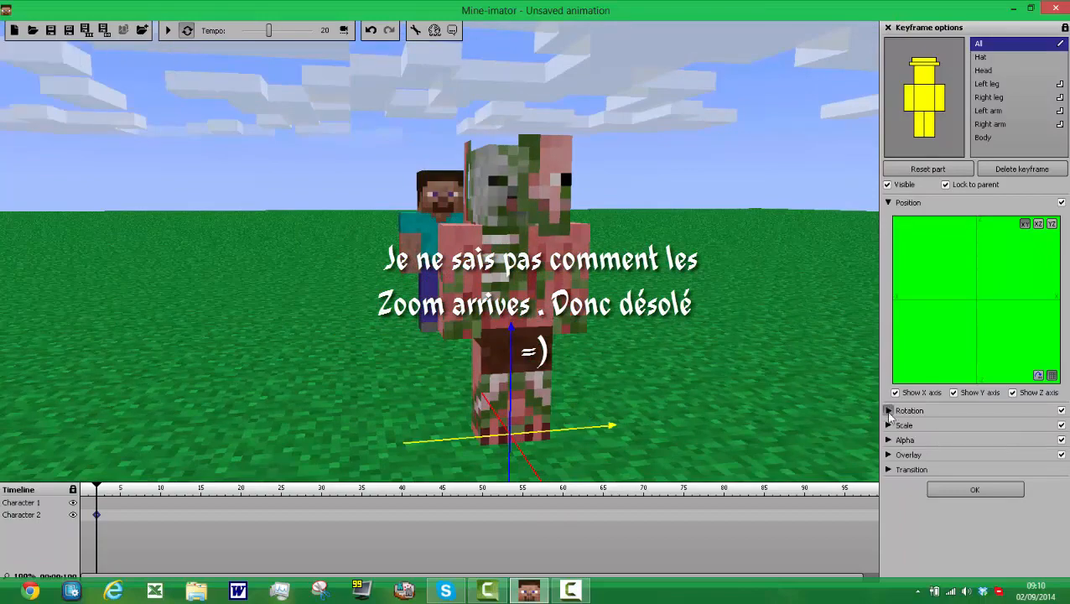
# Step: Rotate the whole zombie pigman about the Z axis to -11 and close the keyframe options
pyautogui.click(889, 411)
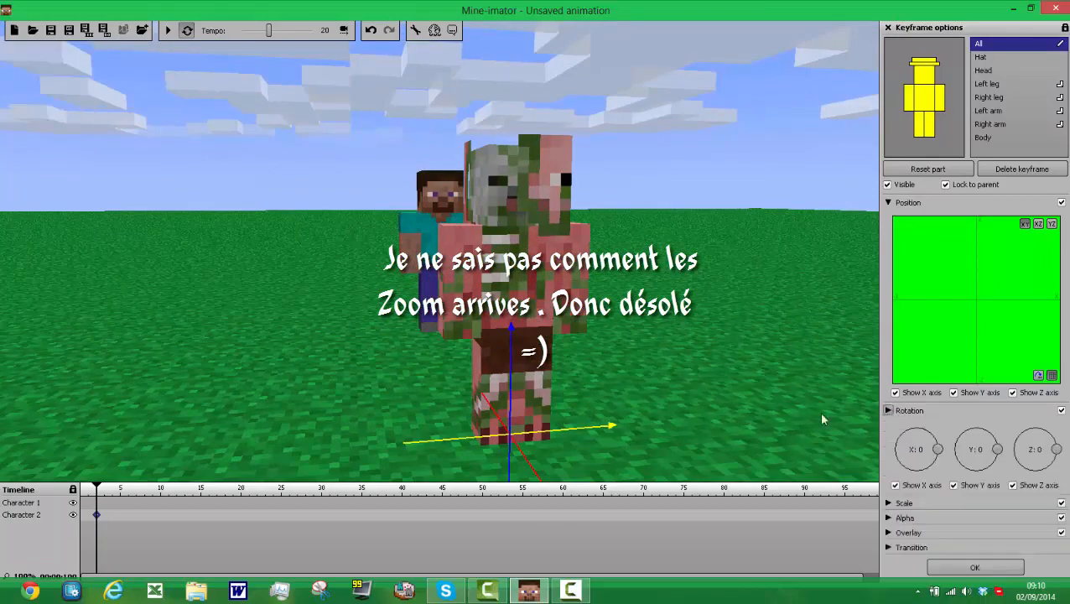
pyautogui.moveTo(784, 368); pyautogui.dragTo(982, 397)
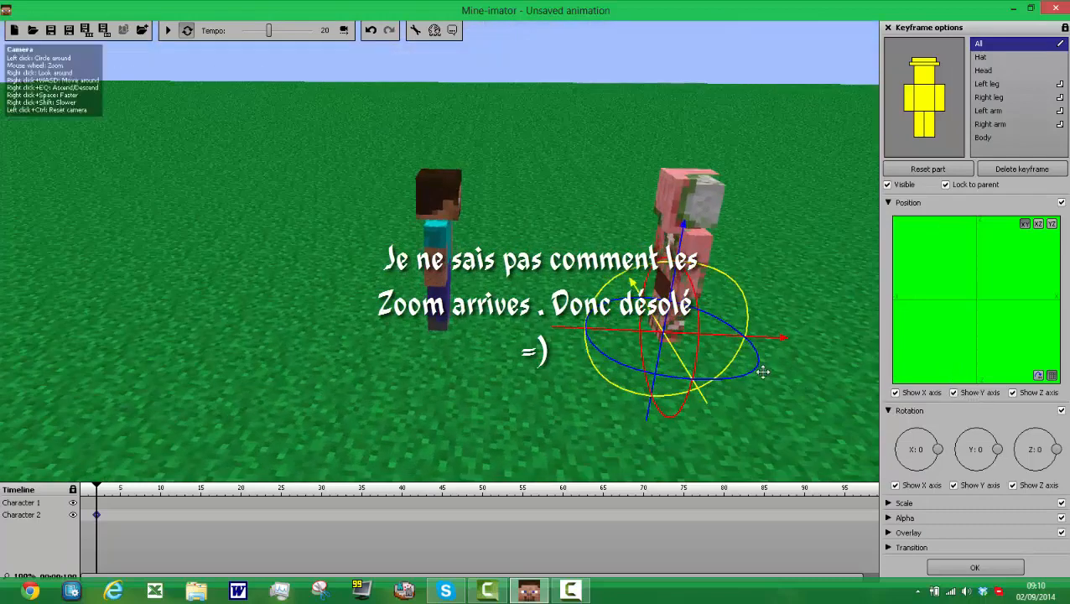
pyautogui.moveTo(687, 392); pyautogui.dragTo(759, 409)
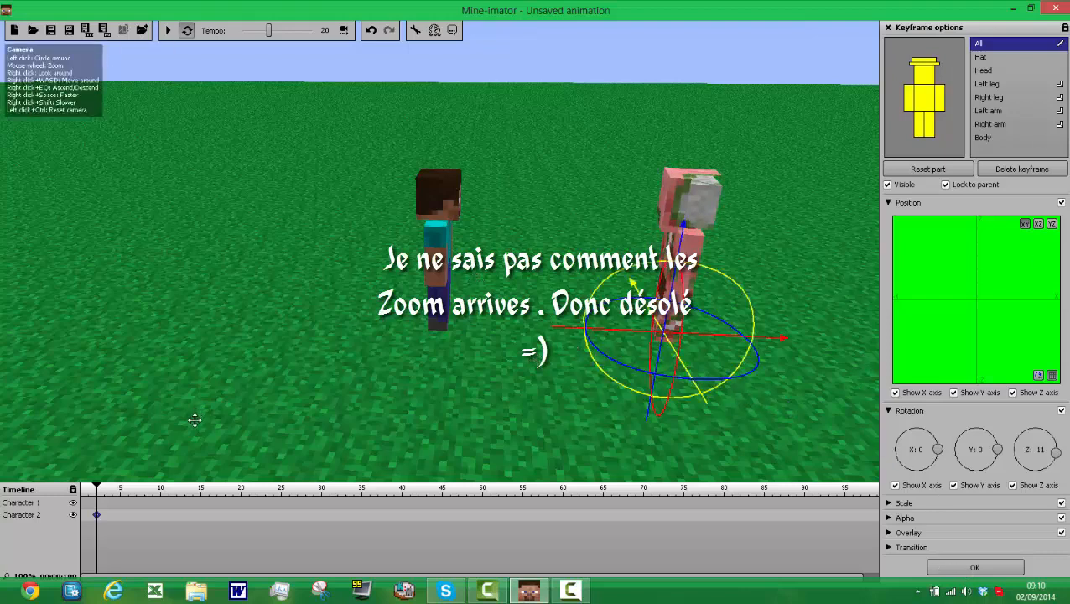
pyautogui.click(967, 568)
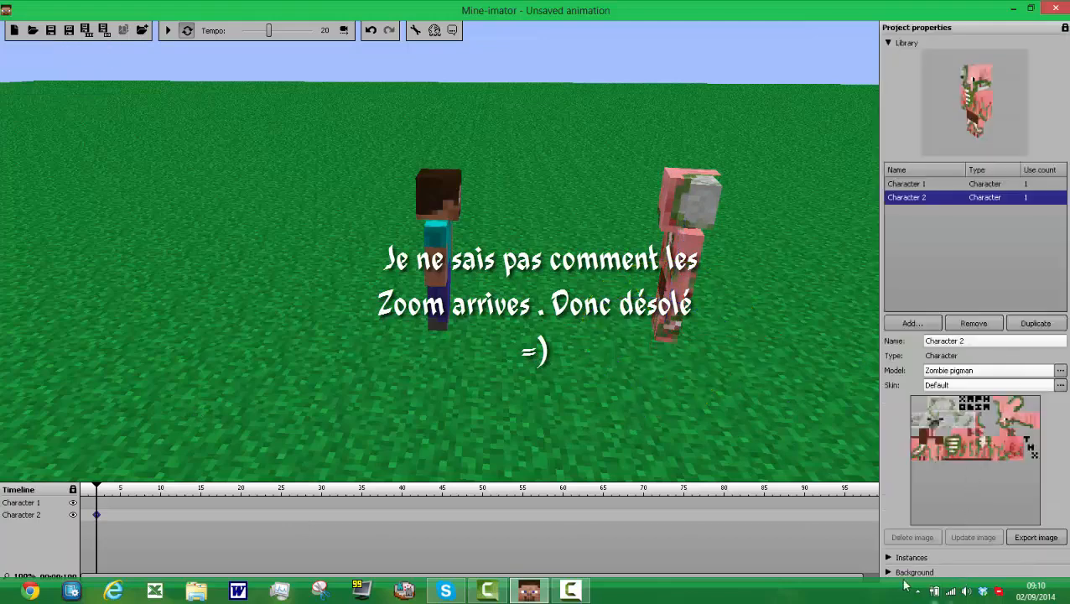
# Step: Change the ground block in the background settings to red netherrack
pyautogui.click(887, 43)
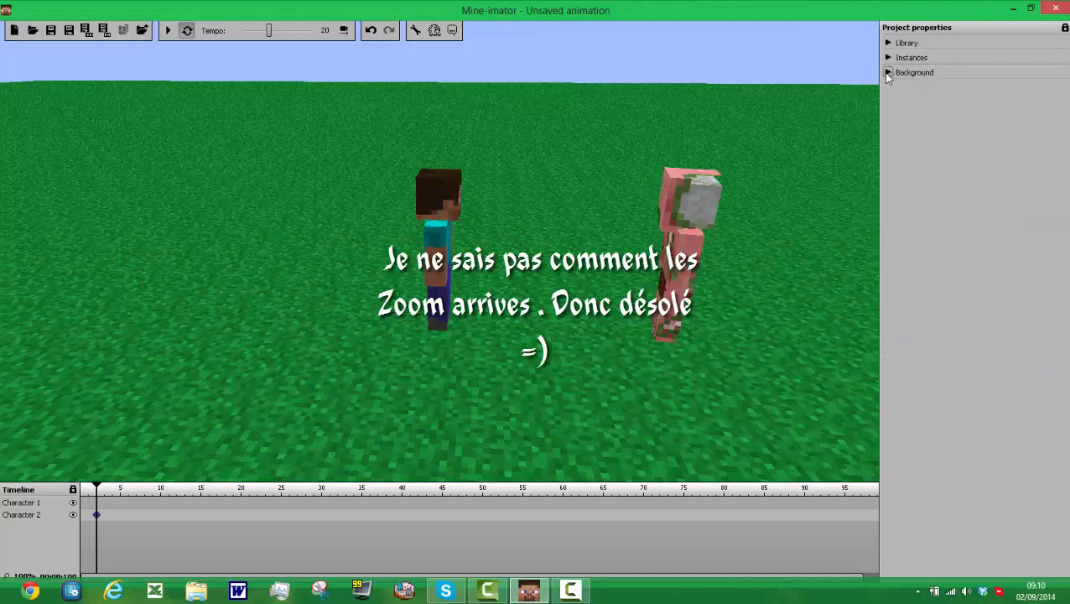
pyautogui.click(888, 73)
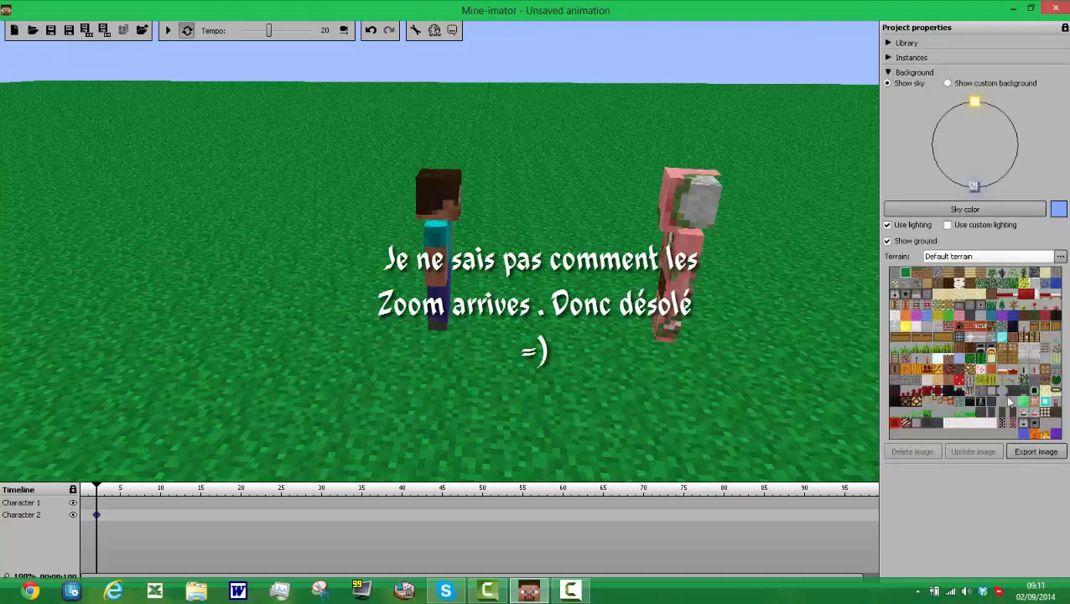
pyautogui.click(951, 373)
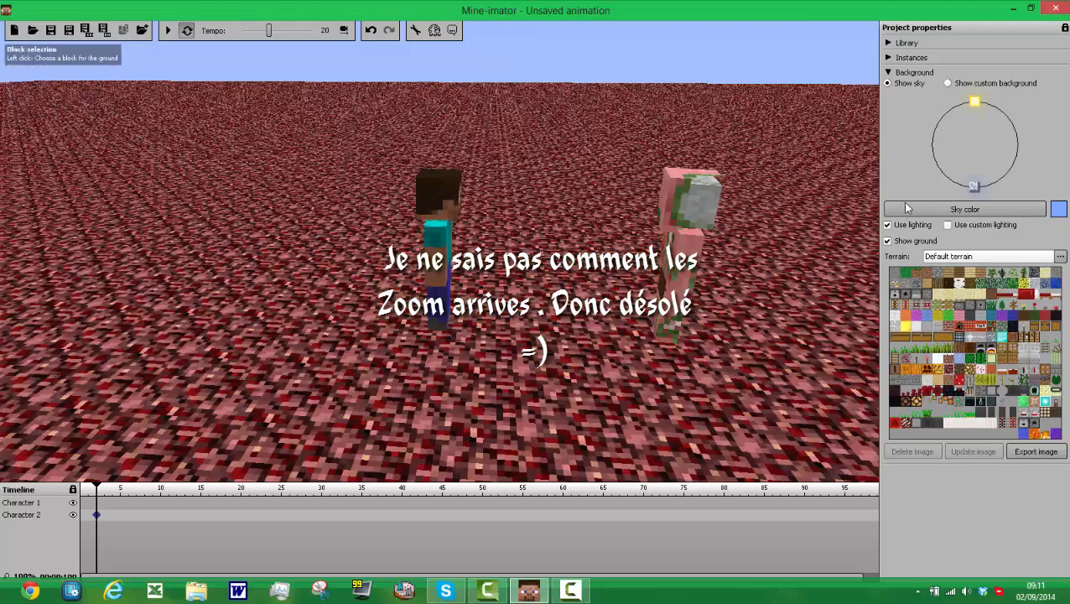
# Step: Set the time of day to midnight and change the sky color to dark magenta
pyautogui.click(986, 185)
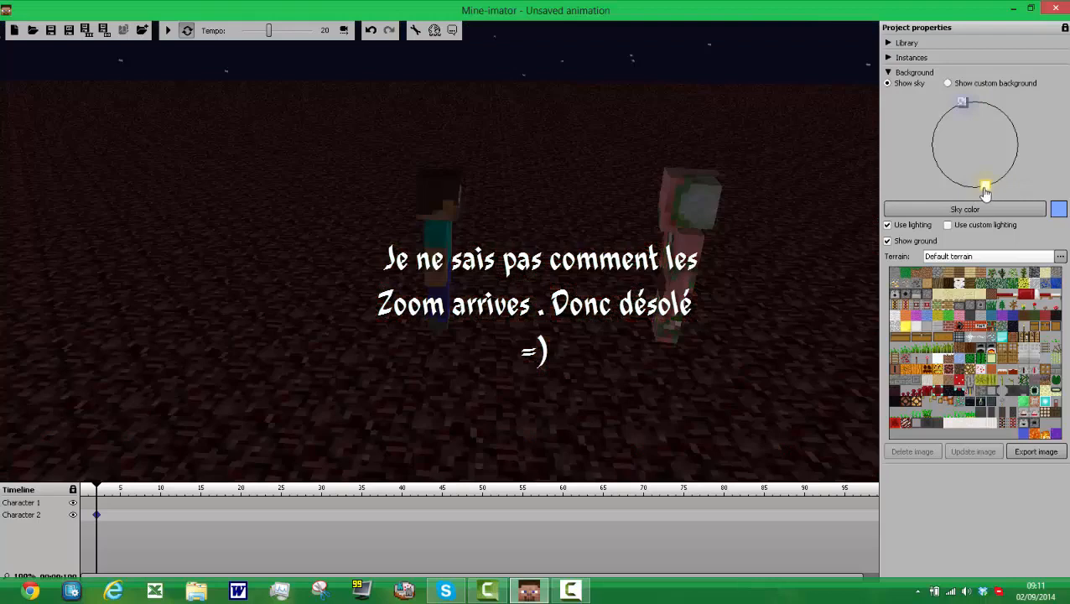
pyautogui.moveTo(986, 192); pyautogui.dragTo(973, 193)
pyautogui.click(1013, 208)
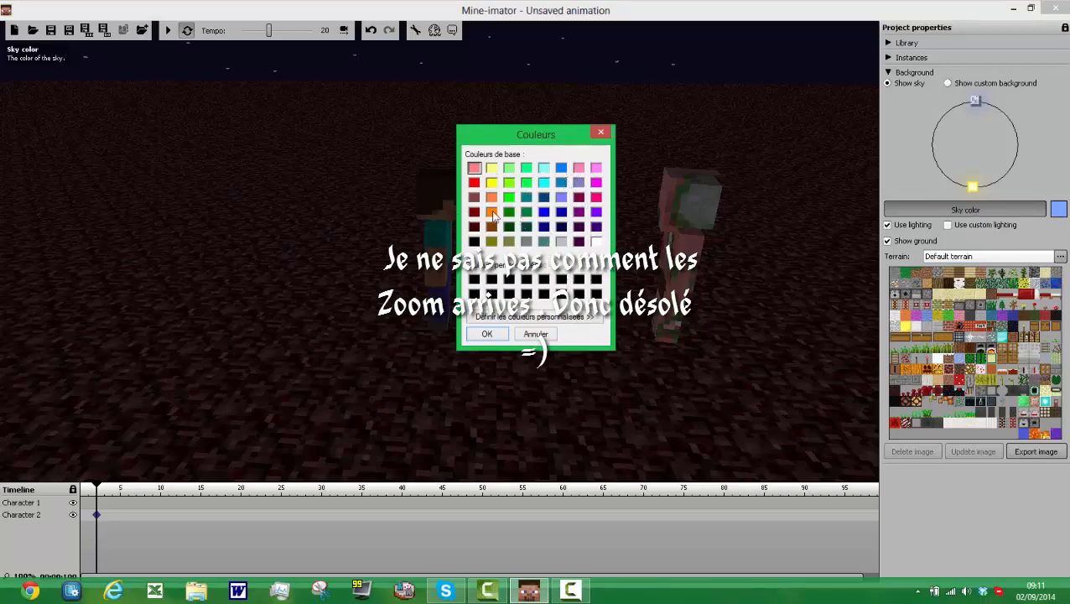
pyautogui.click(579, 197)
pyautogui.click(488, 335)
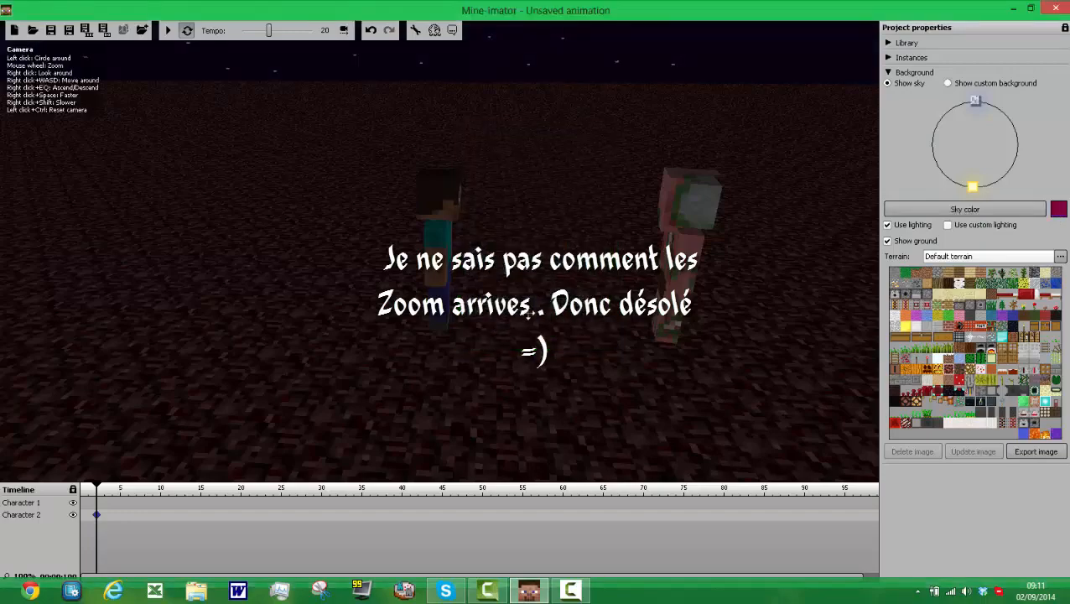
pyautogui.moveTo(527, 312); pyautogui.dragTo(533, 352)
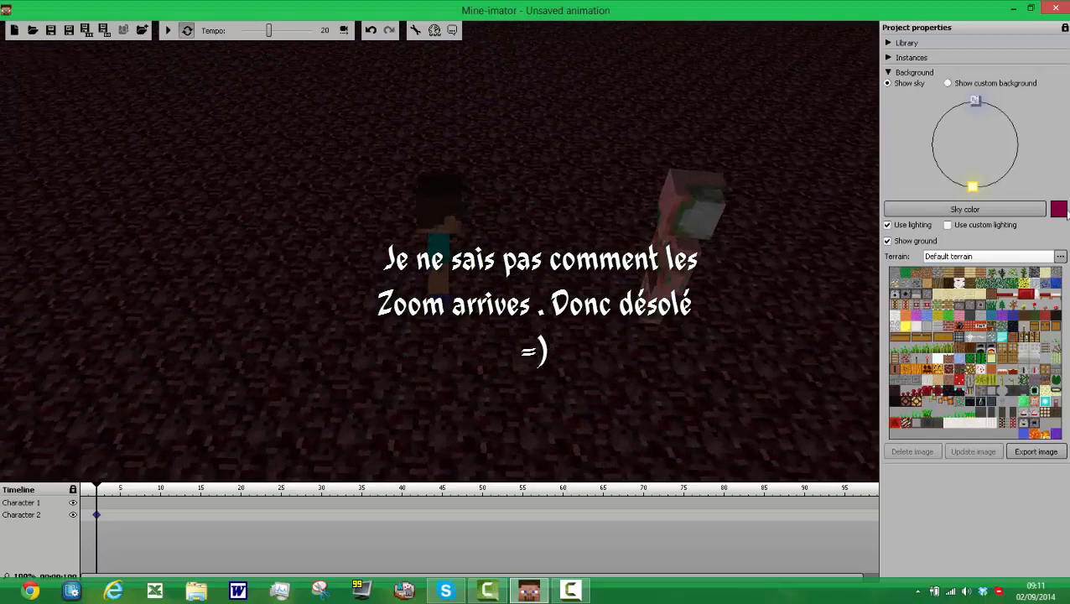
# Step: Set the time of day to noon by moving the sun to its highest position
pyautogui.moveTo(1021, 152); pyautogui.dragTo(978, 102)
pyautogui.click(973, 105)
pyautogui.moveTo(667, 99); pyautogui.dragTo(678, 196)
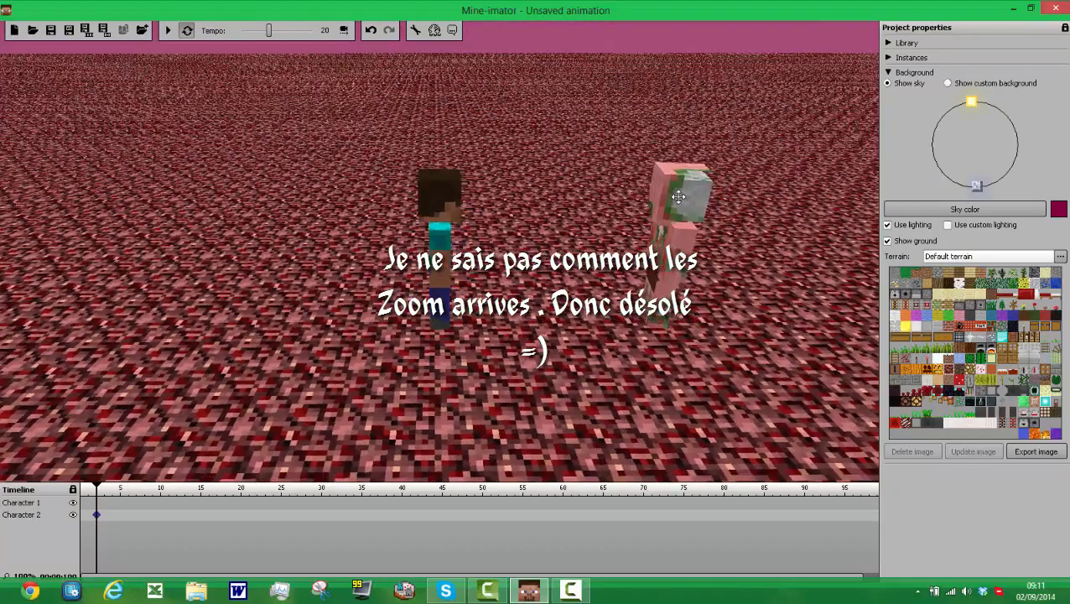
# Step: Change the sky color to dark red
pyautogui.click(992, 209)
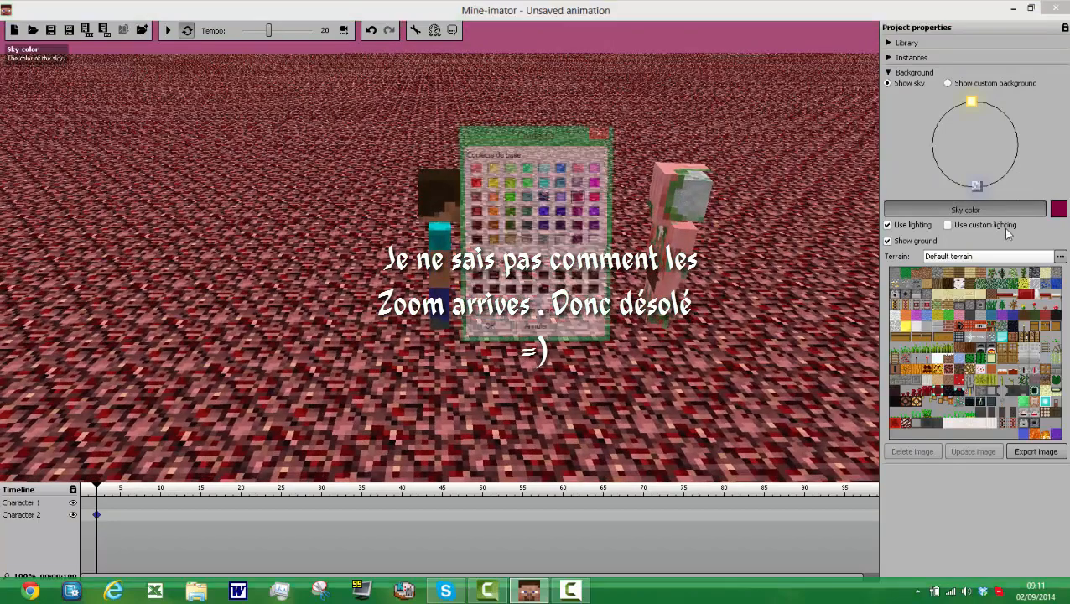
pyautogui.click(474, 212)
pyautogui.click(487, 334)
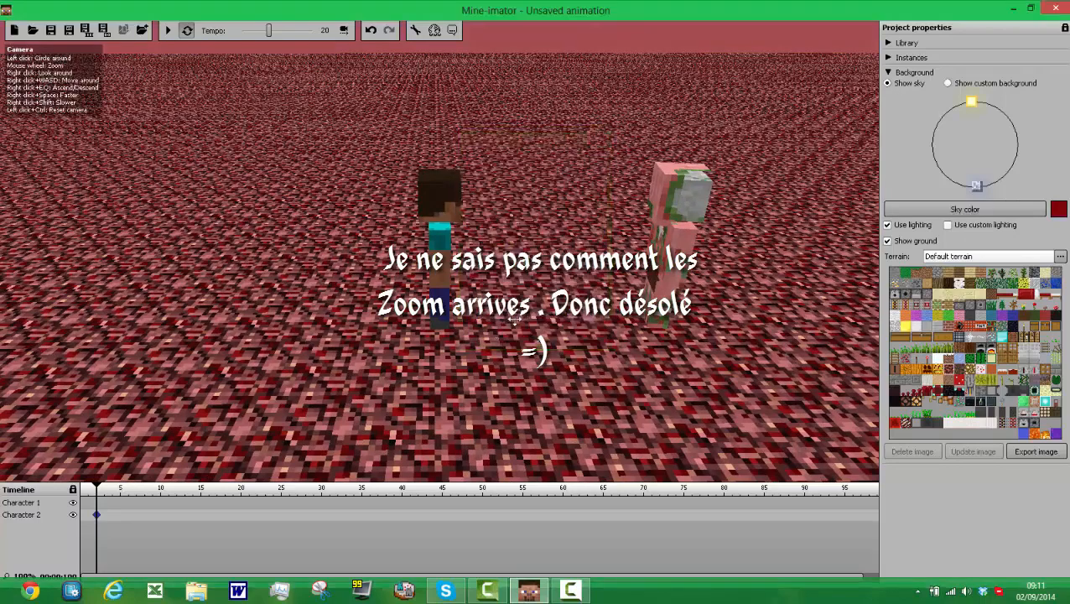
pyautogui.moveTo(515, 319)
pyautogui.mouseDown()
pyautogui.moveTo(522, 284)
pyautogui.moveTo(504, 282)
pyautogui.moveTo(539, 305)
pyautogui.moveTo(504, 307)
pyautogui.moveTo(496, 321)
pyautogui.mouseUp()
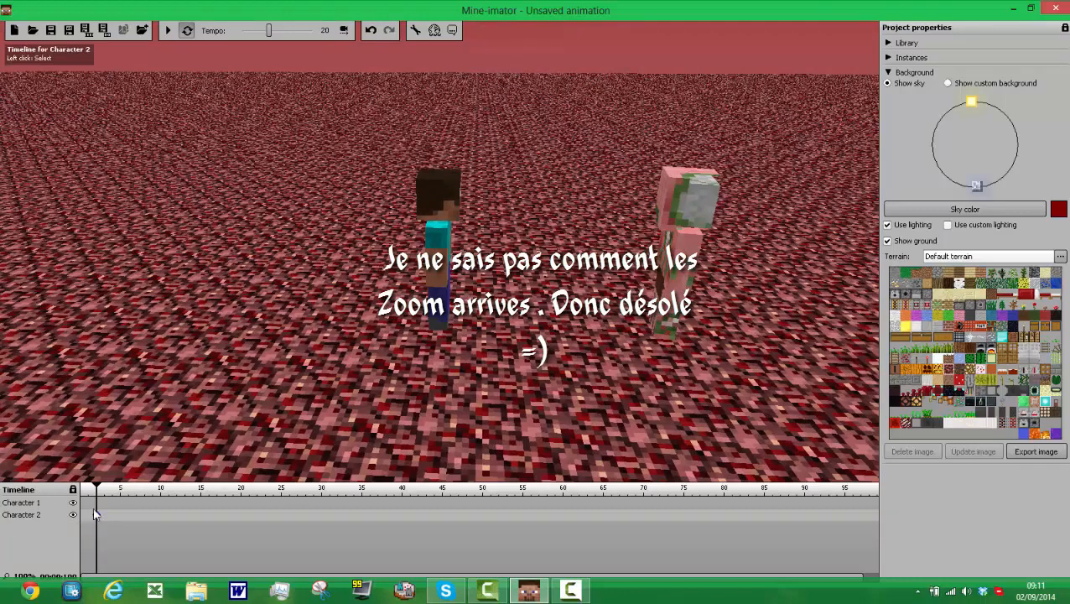
# Step: Examine the options for creating new instances of Character 1 and Character 2 in the project
pyautogui.click(888, 73)
pyautogui.click(891, 58)
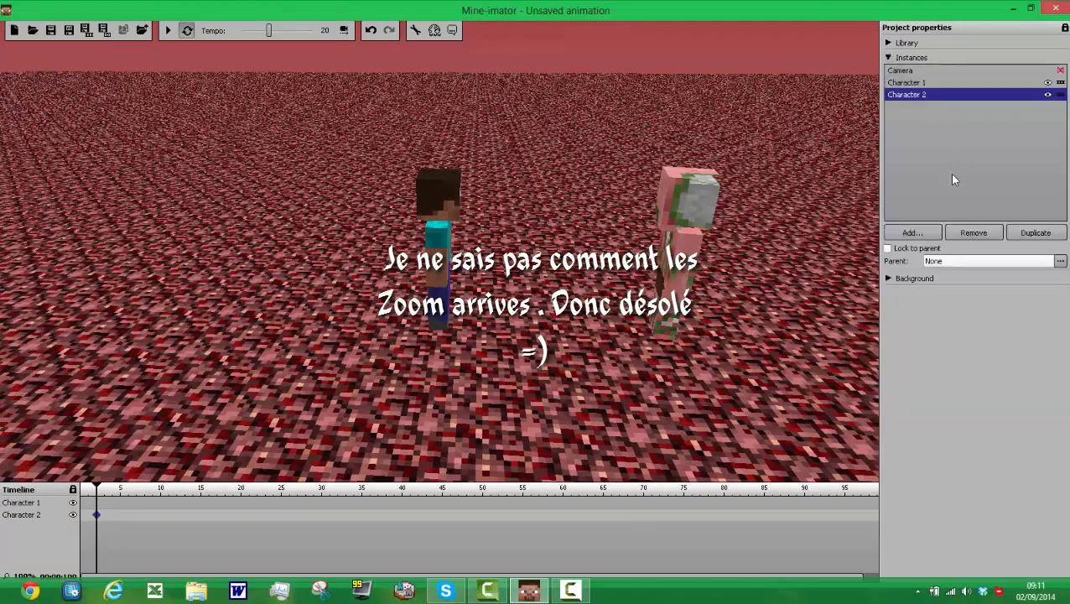
pyautogui.click(914, 233)
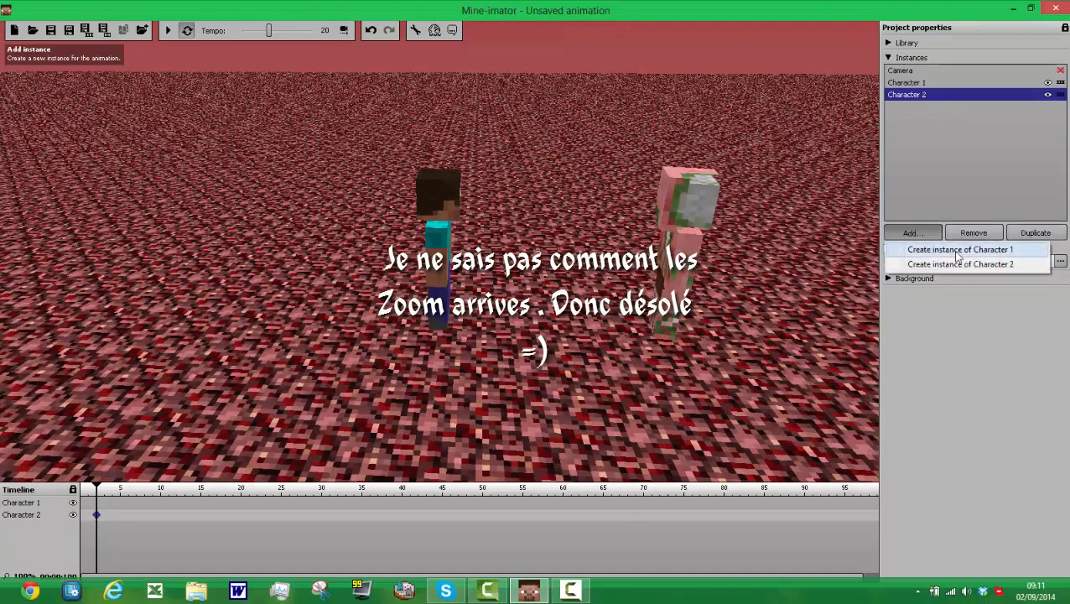
pyautogui.click(960, 176)
pyautogui.click(935, 233)
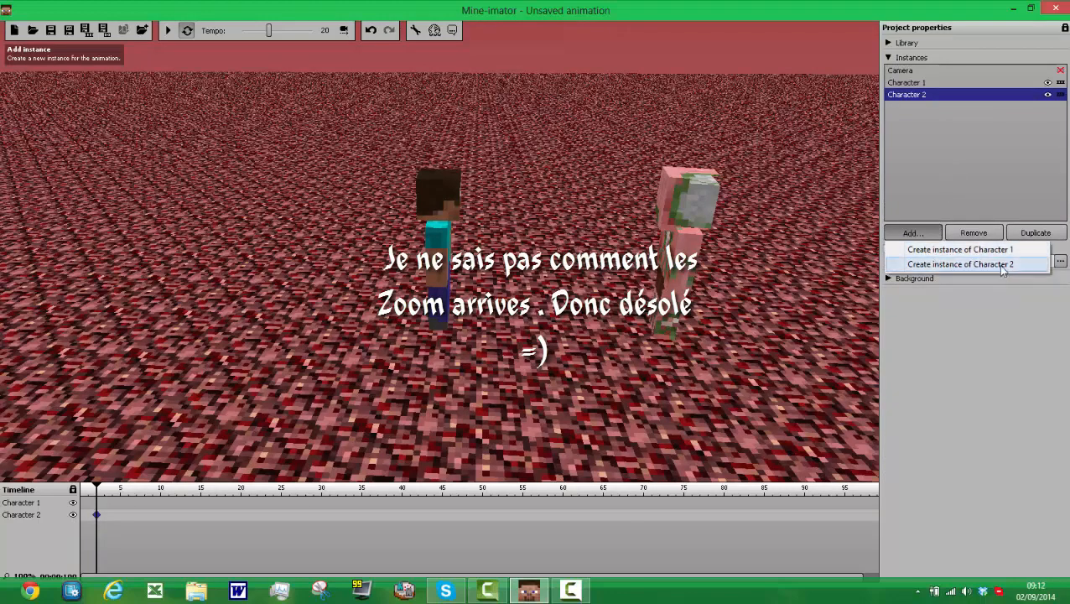
pyautogui.click(943, 150)
pyautogui.click(944, 130)
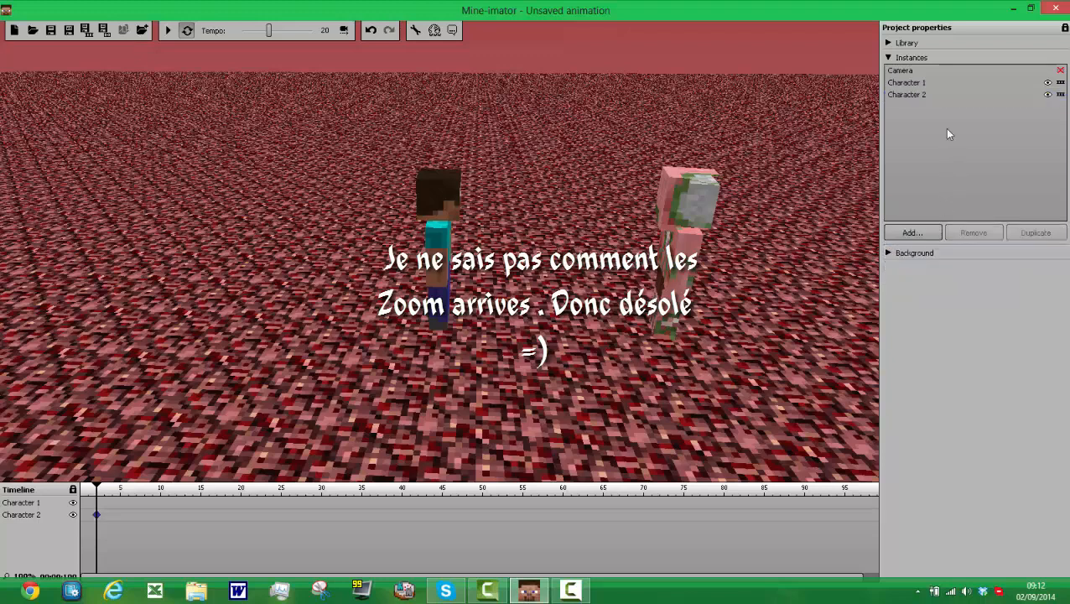
pyautogui.click(923, 232)
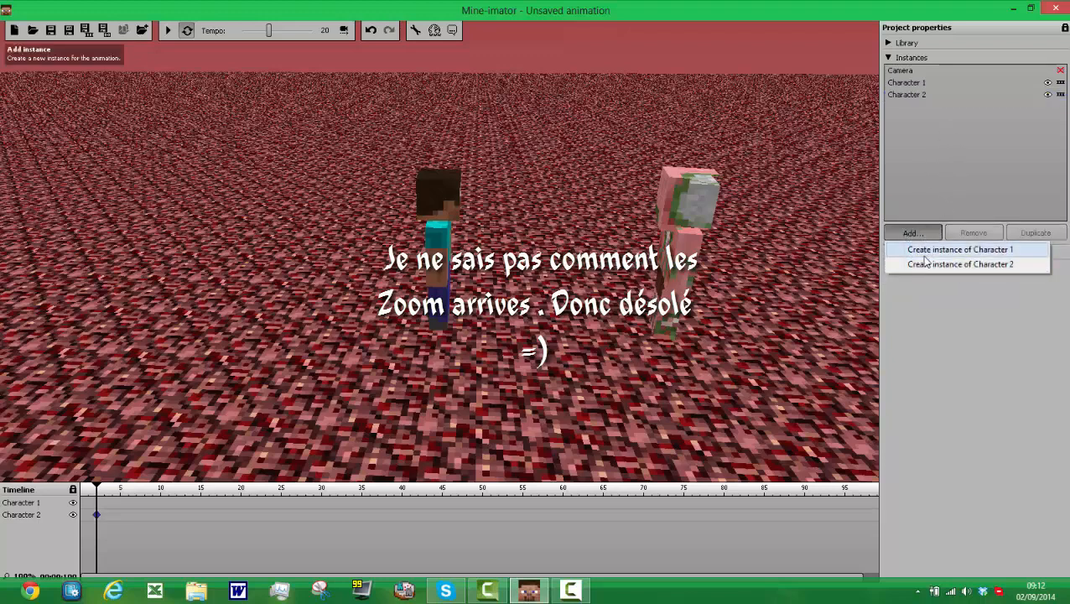
pyautogui.click(947, 301)
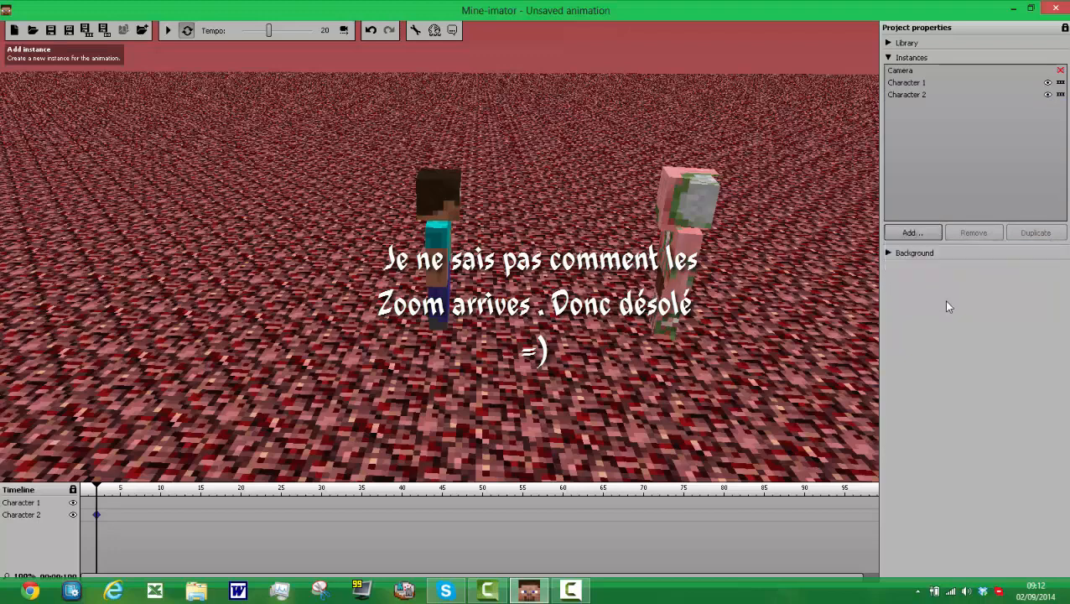
# Step: Add a golden sword item to the project library and the scene
pyautogui.click(889, 58)
pyautogui.click(888, 43)
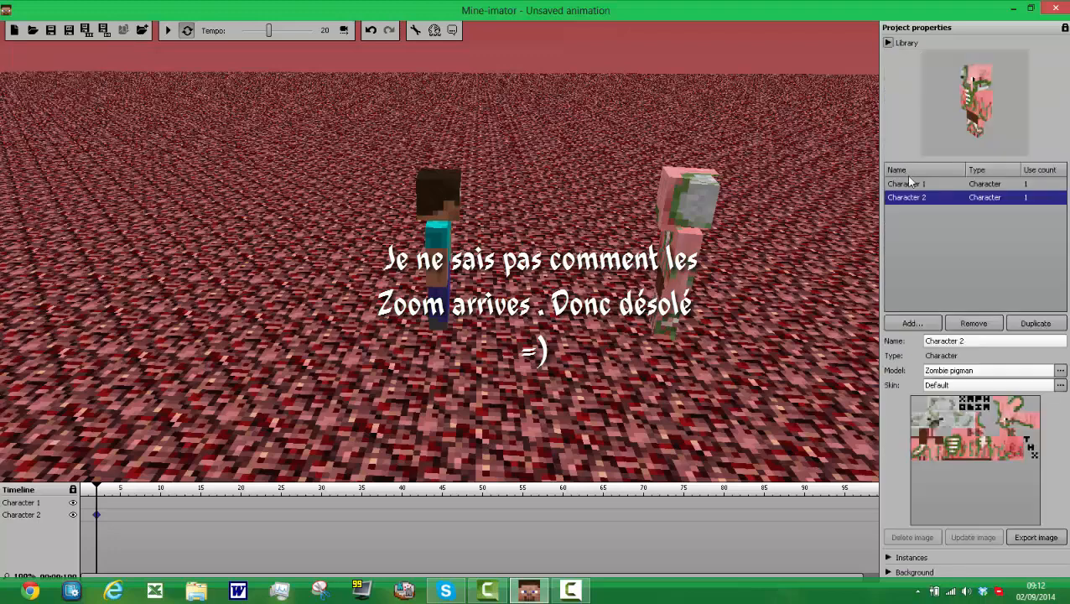
pyautogui.click(923, 326)
pyautogui.click(939, 356)
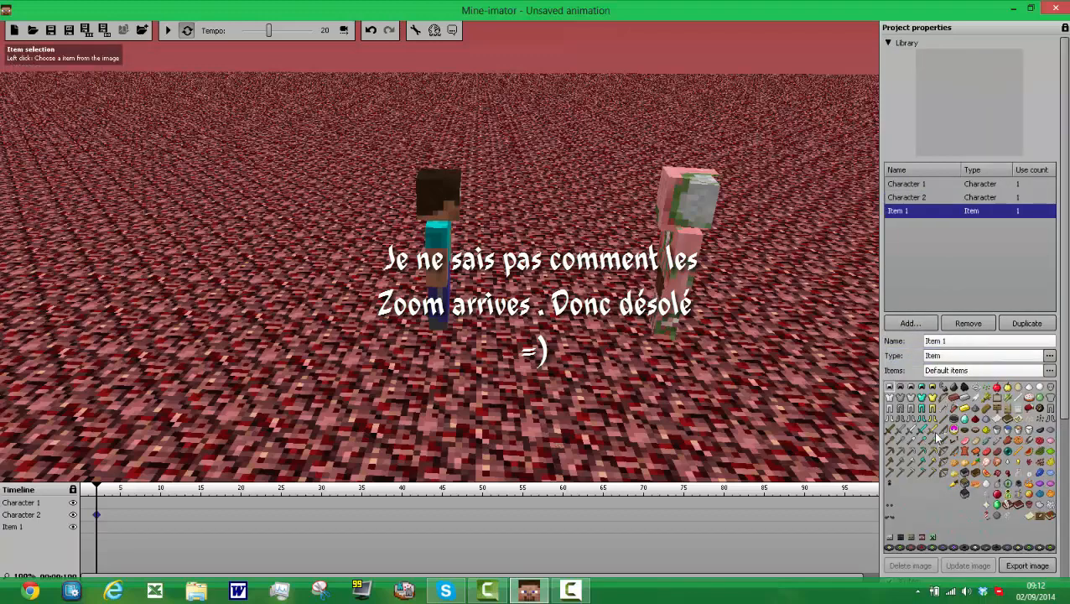
# Step: Create a starting keyframe for the sword, move it to the zombie pigman's hand and rotate it to about -81 on Z
pyautogui.click(87, 530)
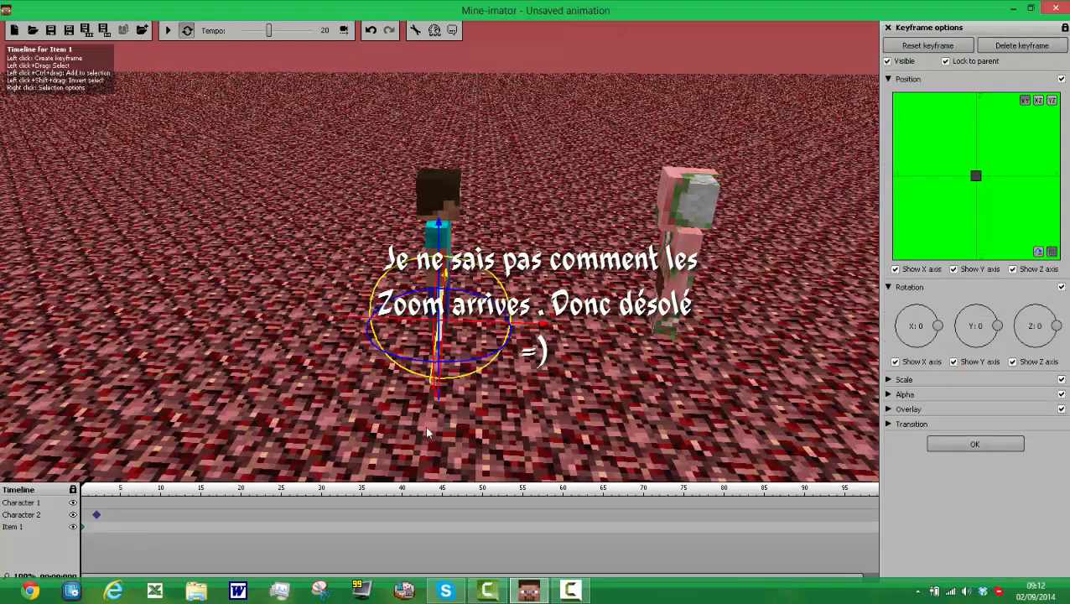
pyautogui.moveTo(532, 331); pyautogui.dragTo(726, 332)
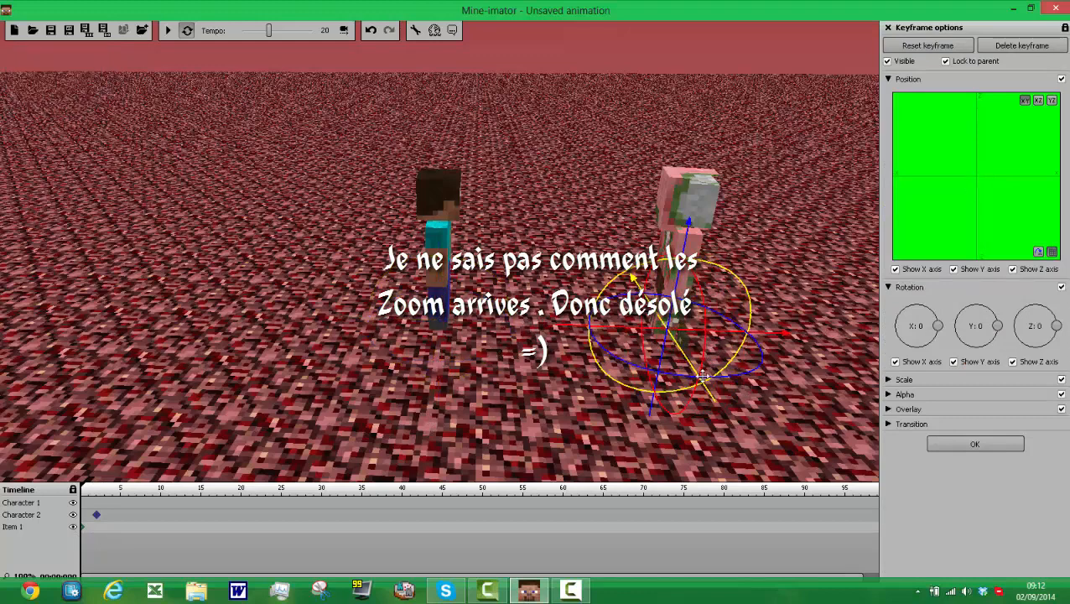
pyautogui.moveTo(701, 376); pyautogui.dragTo(714, 376)
pyautogui.moveTo(748, 421); pyautogui.dragTo(711, 237)
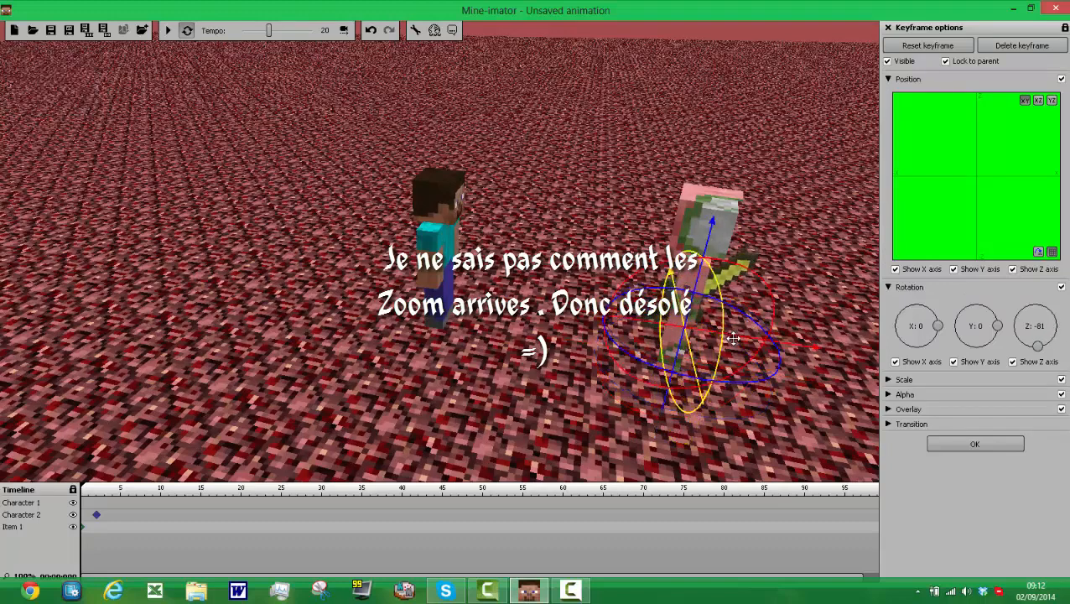
pyautogui.moveTo(689, 367); pyautogui.dragTo(713, 440)
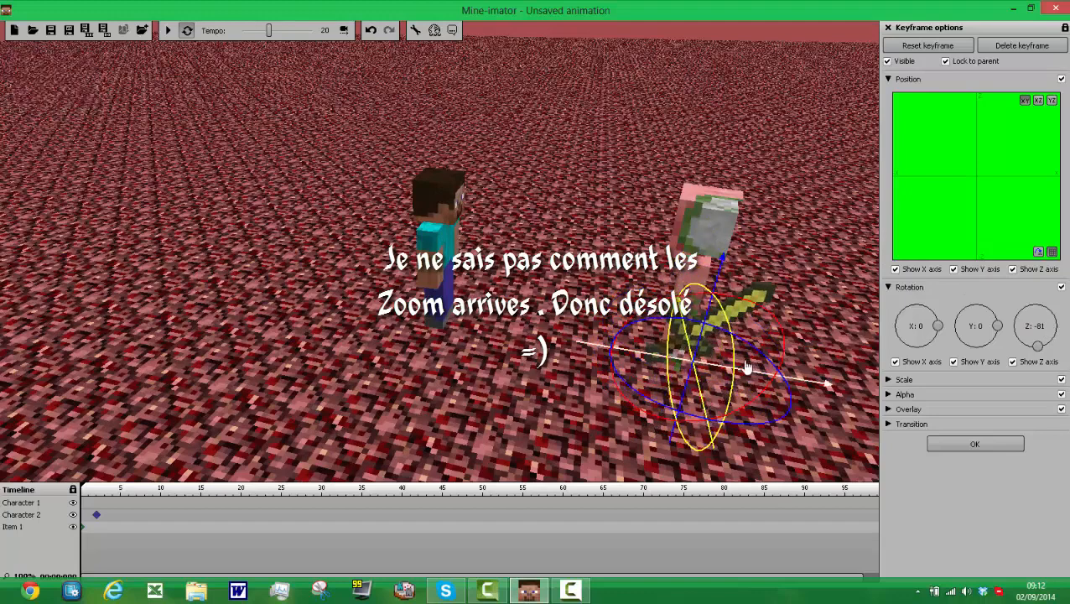
pyautogui.moveTo(754, 379); pyautogui.dragTo(763, 381)
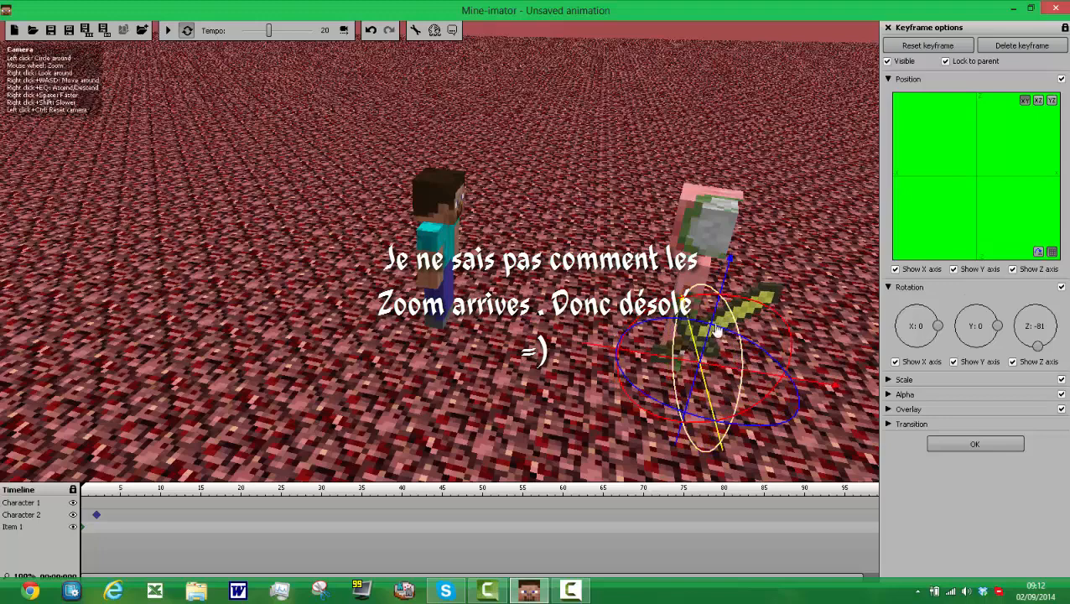
pyautogui.moveTo(695, 341)
pyautogui.mouseDown()
pyautogui.moveTo(694, 318)
pyautogui.moveTo(694, 337)
pyautogui.mouseUp()
# Step: Add a starting keyframe for Character 2, and in its frame 2 keyframe rotate the right arm to about X -38 and Z 4
pyautogui.click(83, 516)
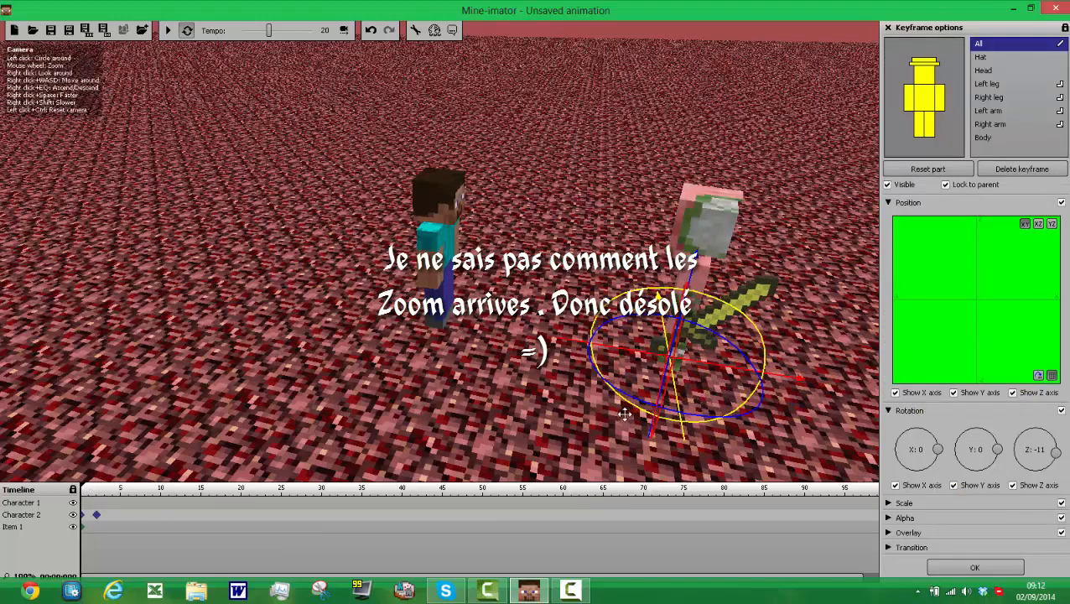
pyautogui.click(98, 516)
pyautogui.moveTo(698, 422)
pyautogui.mouseDown()
pyautogui.moveTo(707, 426)
pyautogui.moveTo(695, 432)
pyautogui.moveTo(705, 427)
pyautogui.mouseUp()
pyautogui.click(910, 101)
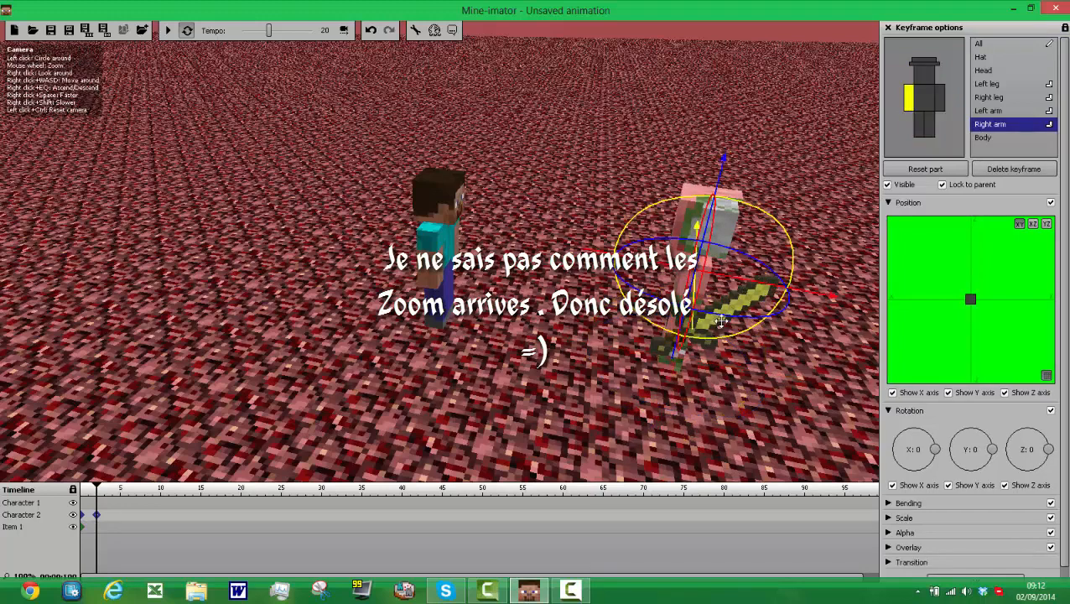
pyautogui.moveTo(723, 323); pyautogui.dragTo(753, 325)
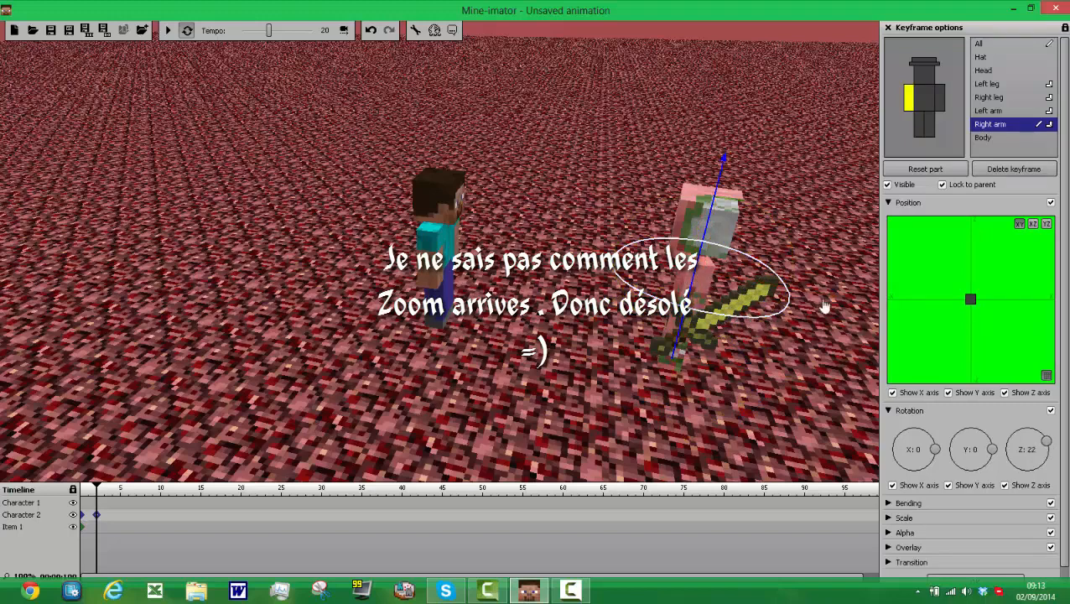
pyautogui.moveTo(826, 307); pyautogui.dragTo(853, 272)
pyautogui.moveTo(768, 334); pyautogui.dragTo(732, 308)
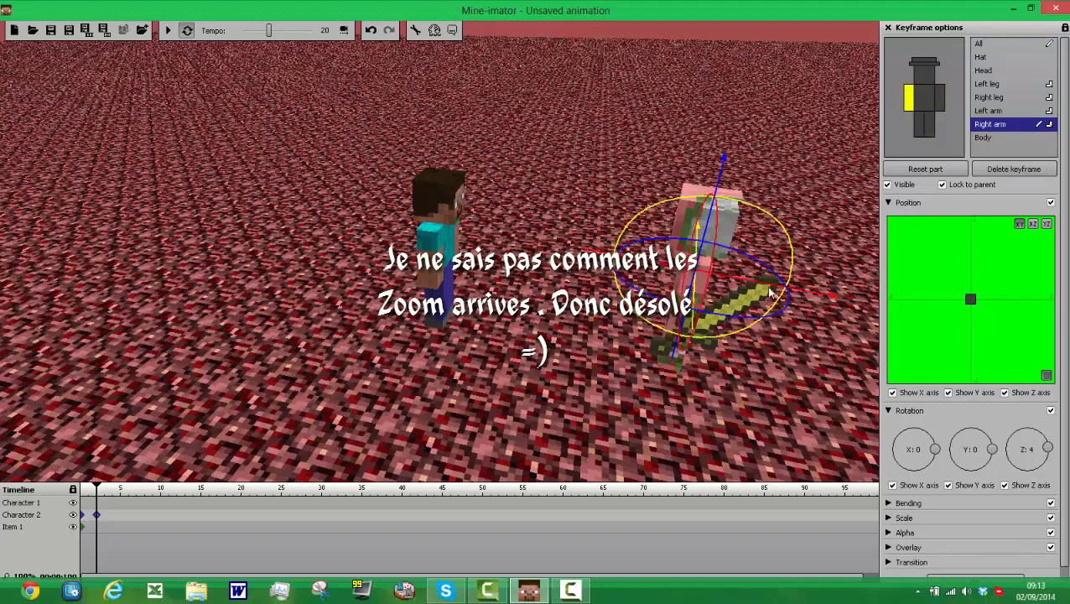
pyautogui.moveTo(783, 233); pyautogui.dragTo(733, 197)
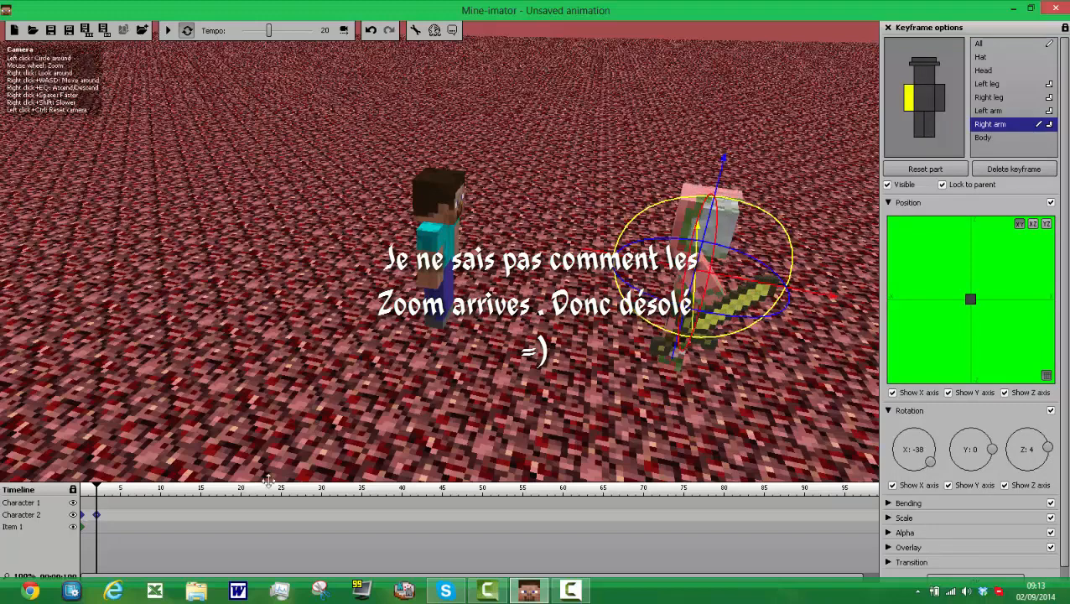
# Step: Add a sword keyframe at frame 2 that follows the pigman's raised hand, and play the animation to check it
pyautogui.click(98, 527)
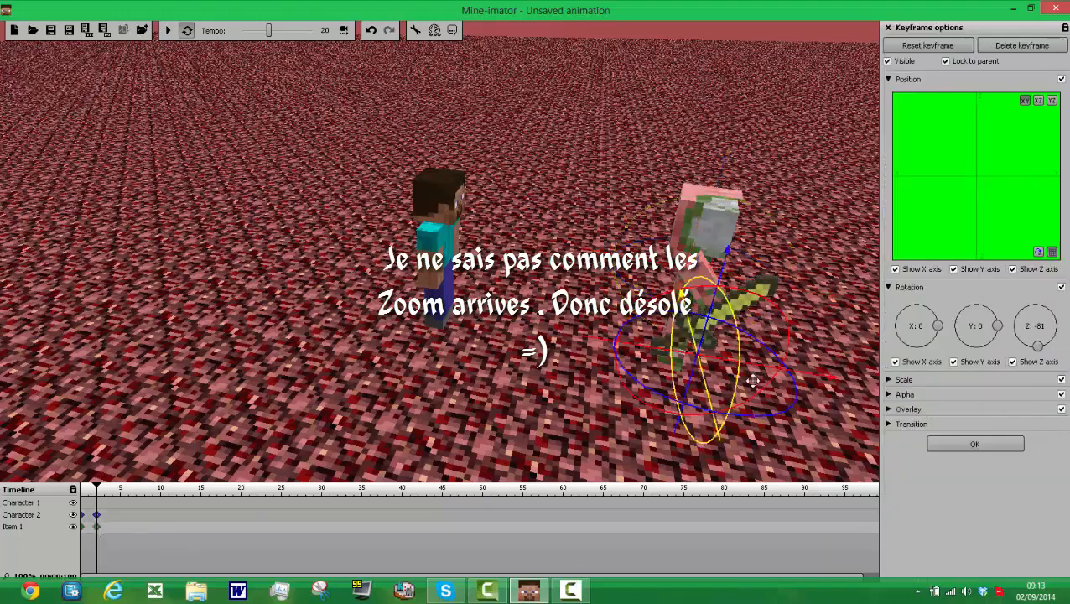
pyautogui.moveTo(749, 375); pyautogui.dragTo(726, 339)
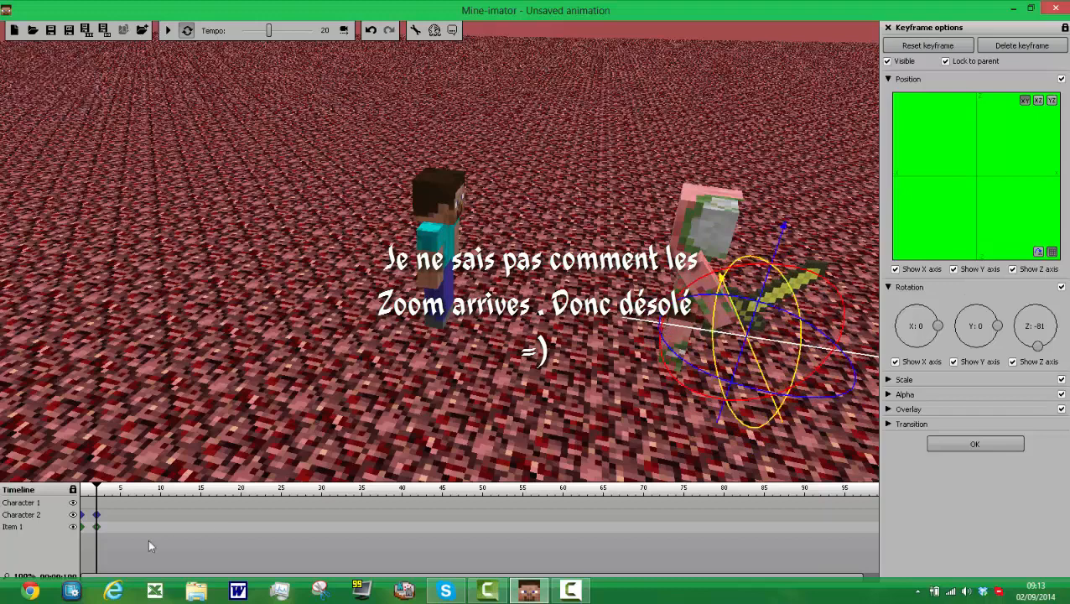
pyautogui.click(168, 31)
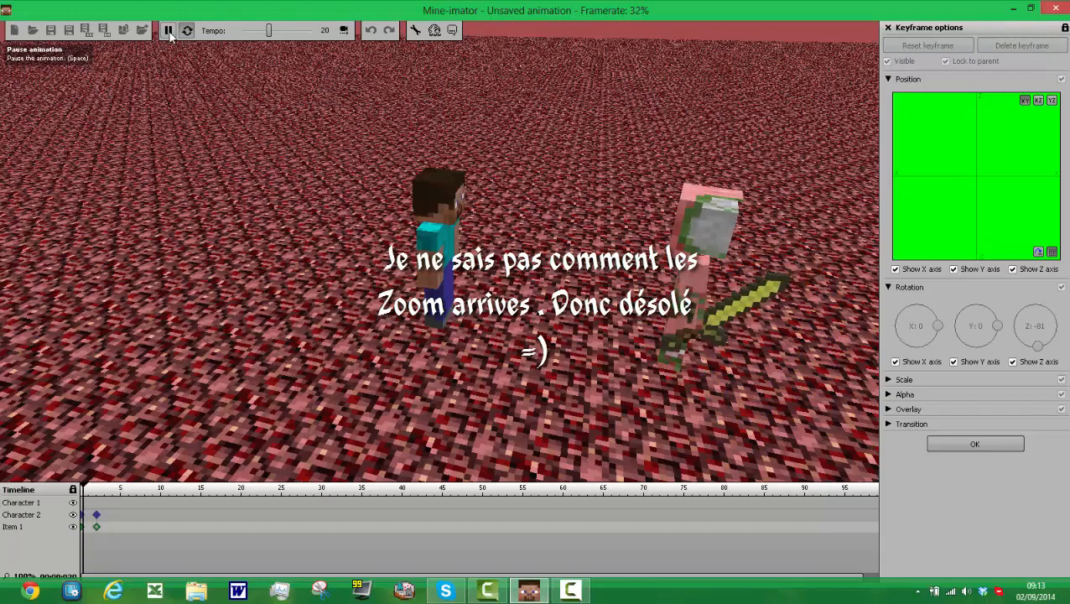
pyautogui.click(168, 32)
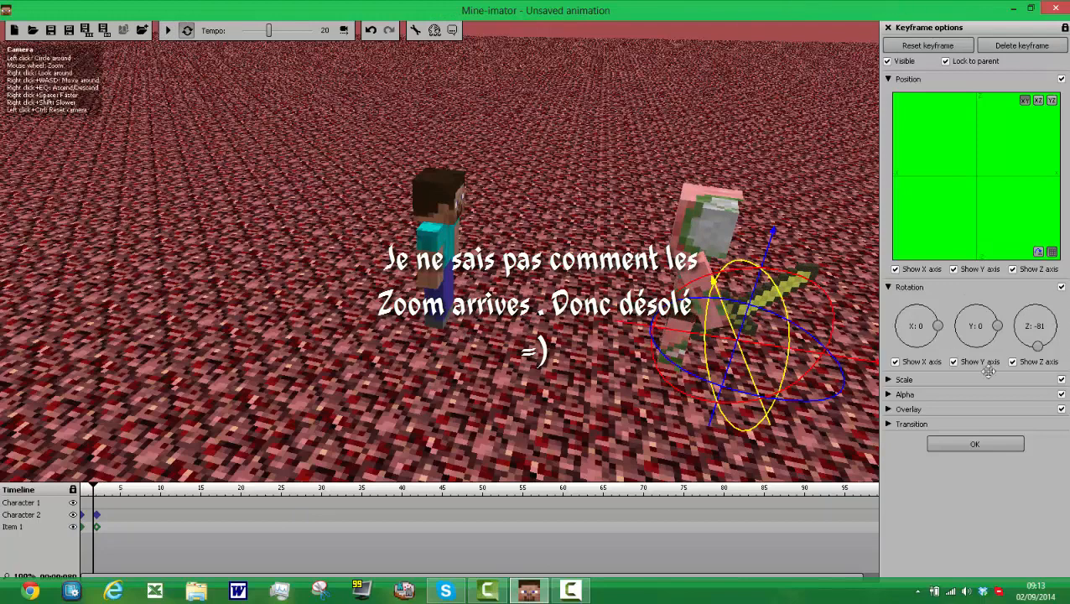
# Step: Create a keyframe for Character 1 at frame 5 and rotate its head to about X 4 and Y -8
pyautogui.click(118, 504)
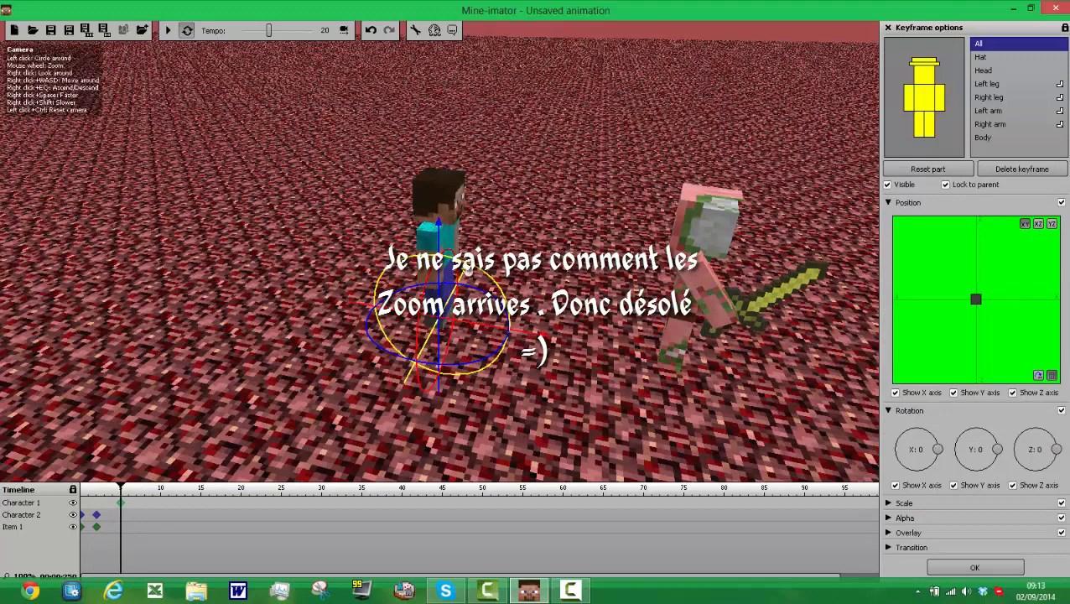
pyautogui.click(437, 187)
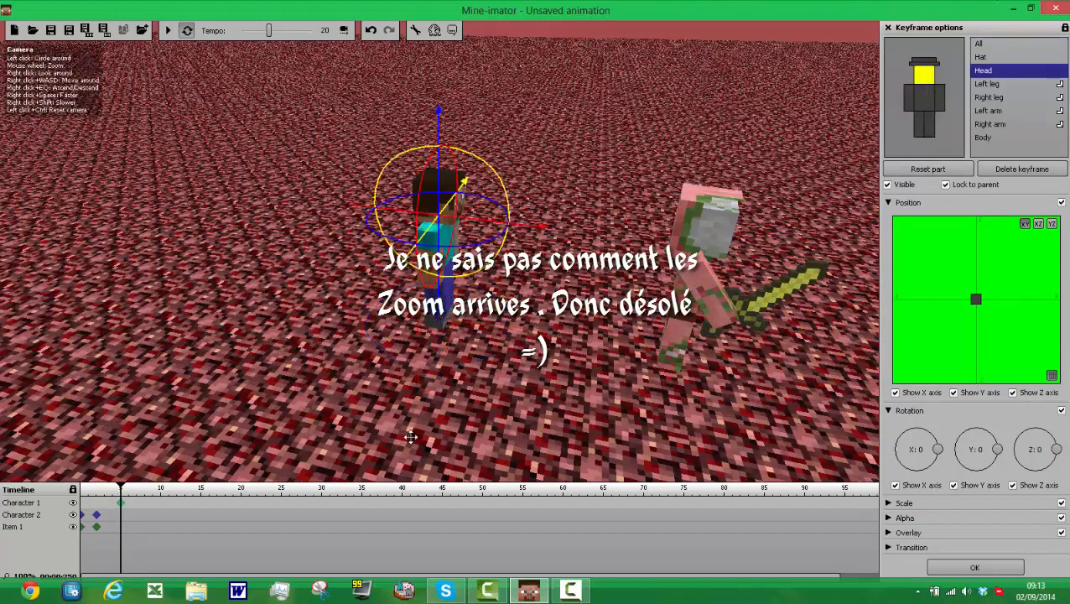
pyautogui.click(893, 203)
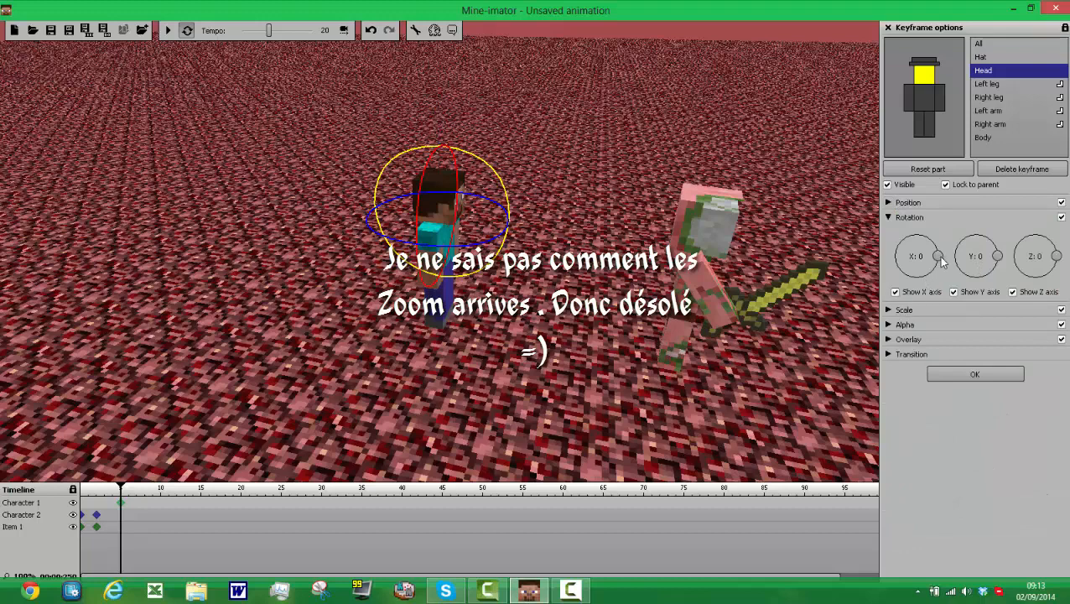
pyautogui.moveTo(938, 257); pyautogui.dragTo(943, 256)
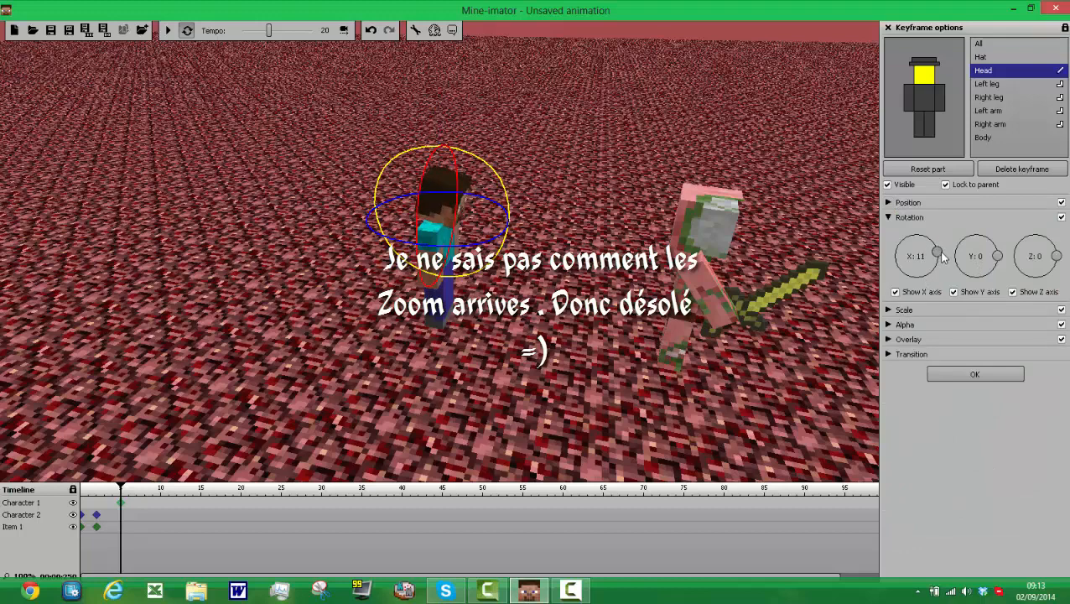
pyautogui.moveTo(1016, 255); pyautogui.dragTo(1000, 270)
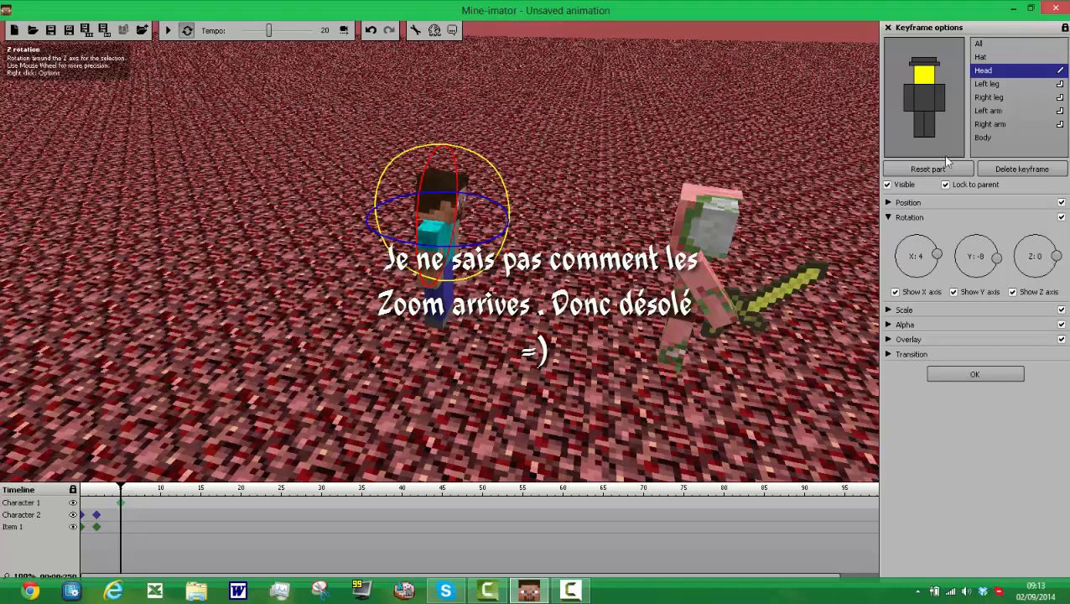
# Step: Set the X rotation of Character 1's right arm to -35 and its left arm to 35
pyautogui.click(909, 99)
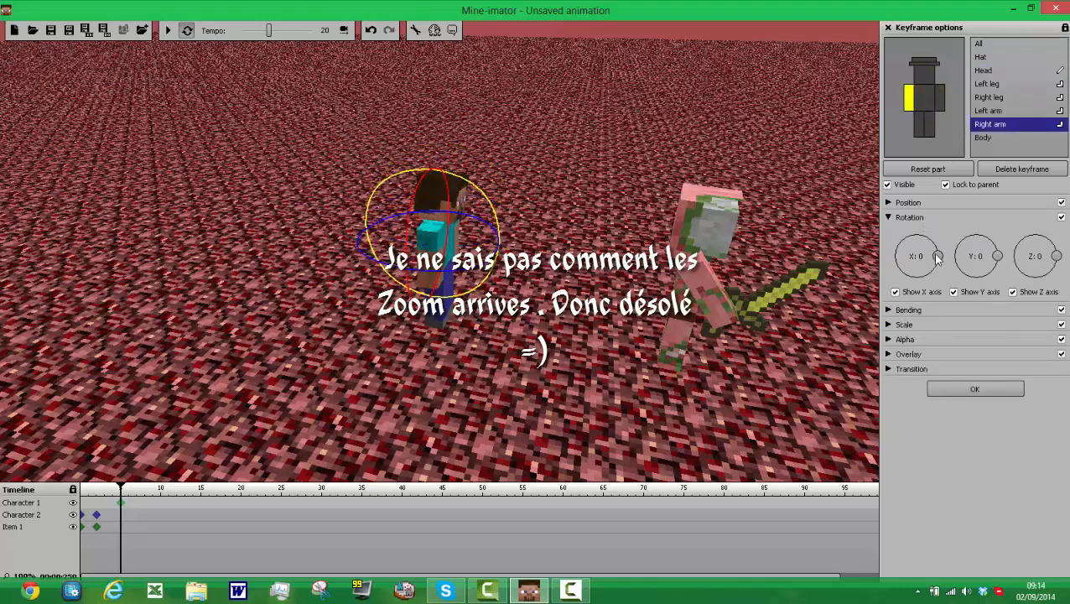
pyautogui.moveTo(938, 257); pyautogui.dragTo(947, 273)
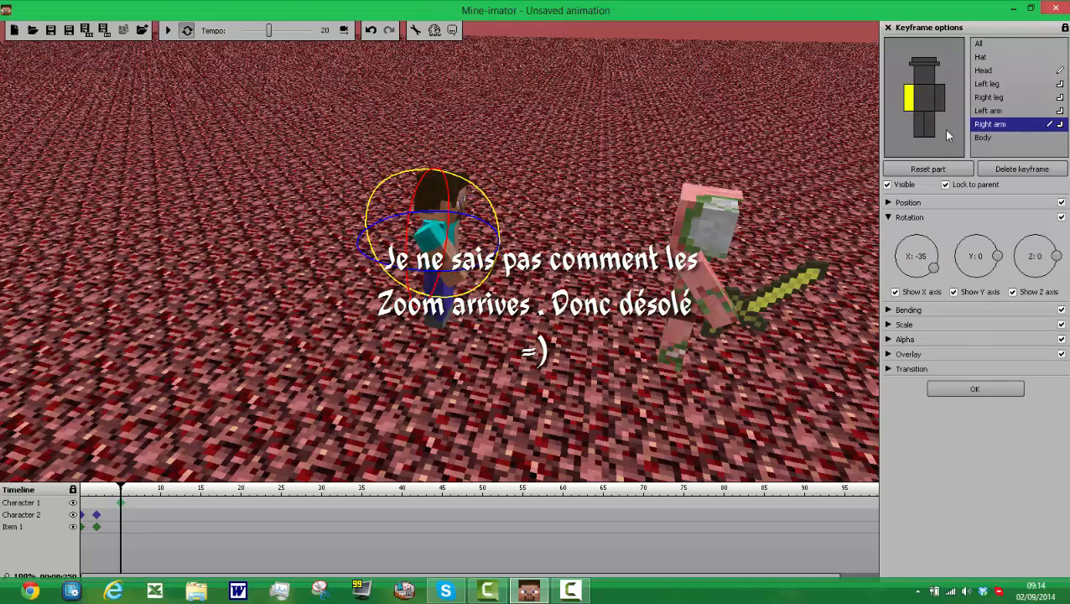
pyautogui.click(939, 98)
pyautogui.moveTo(938, 257); pyautogui.dragTo(936, 252)
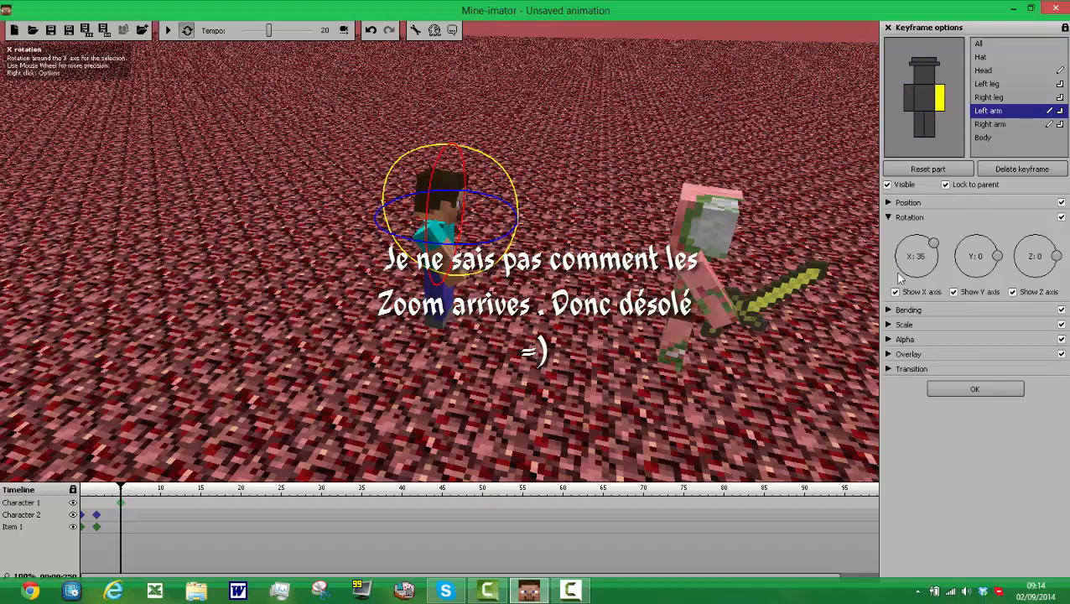
# Step: Set the X rotation of Character 1's right leg to 27 and its left leg to -27 in the frame 5 keyframe
pyautogui.moveTo(589, 355); pyautogui.dragTo(548, 377)
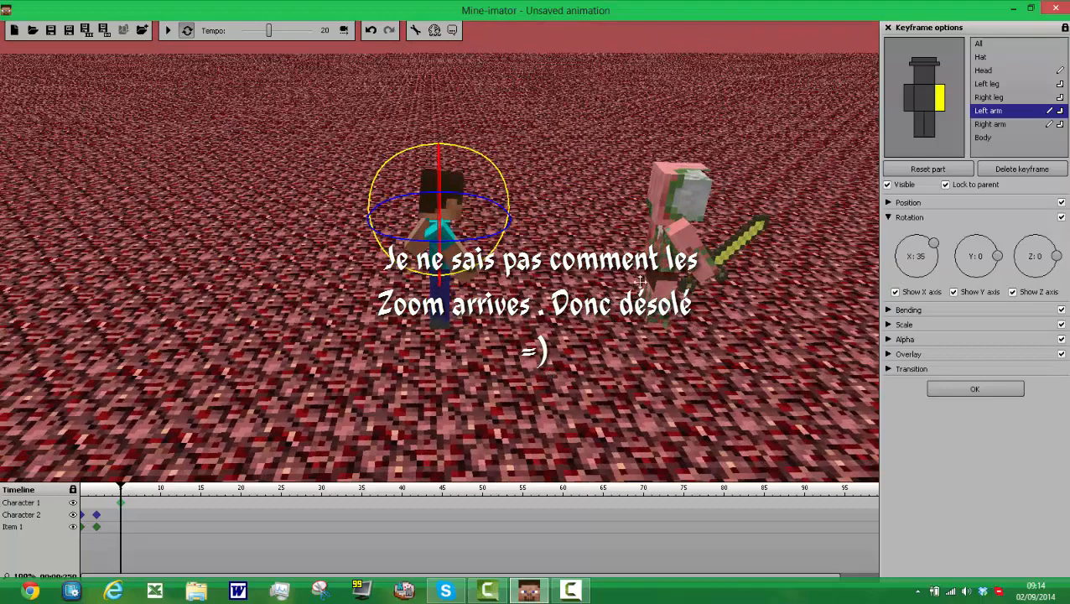
pyautogui.click(920, 126)
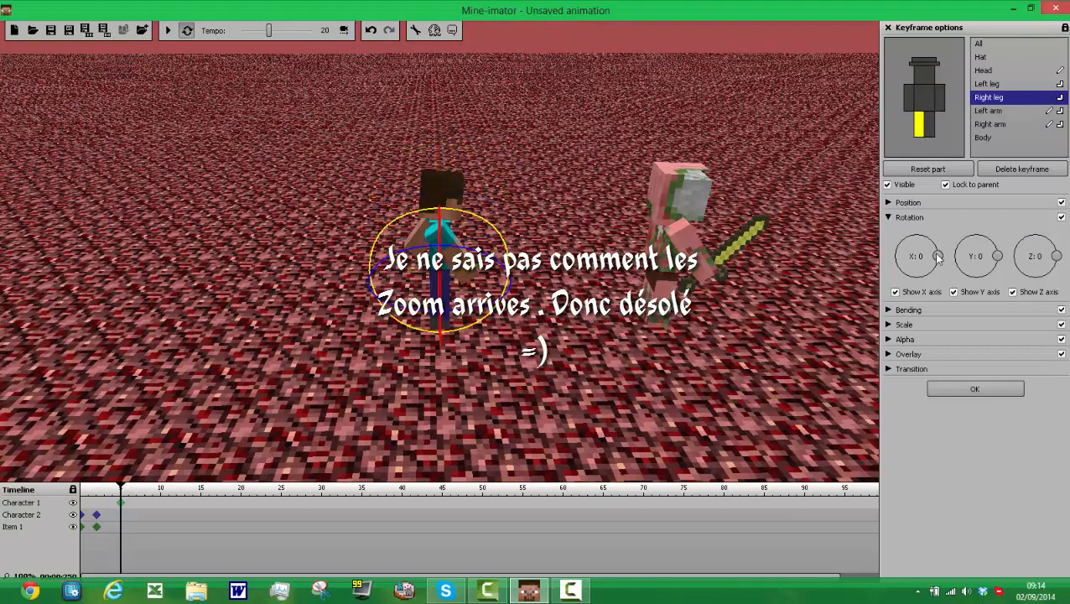
pyautogui.moveTo(937, 250); pyautogui.dragTo(938, 248)
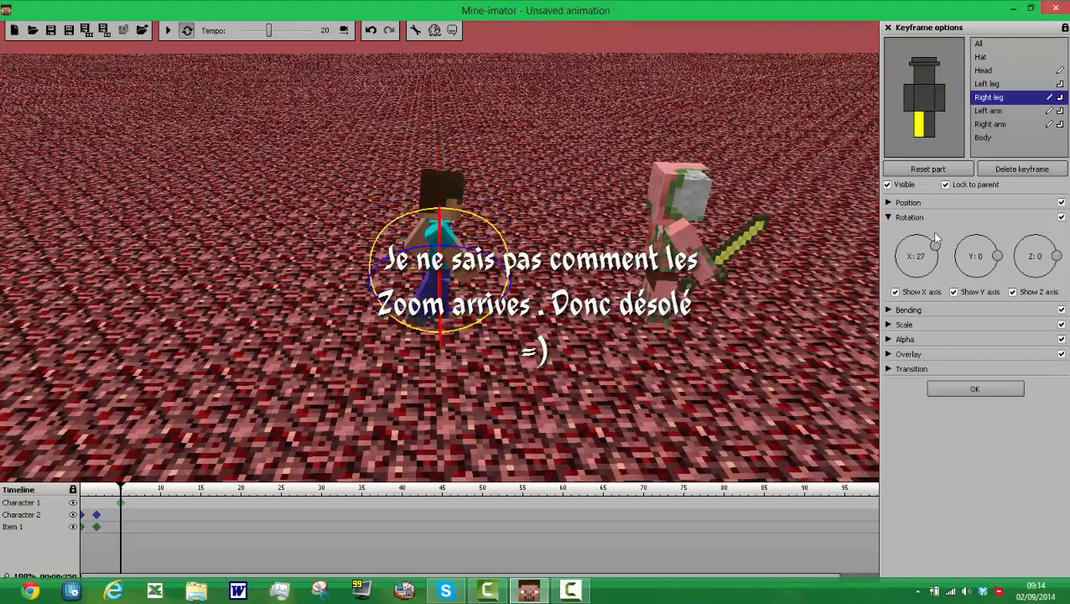
pyautogui.click(929, 125)
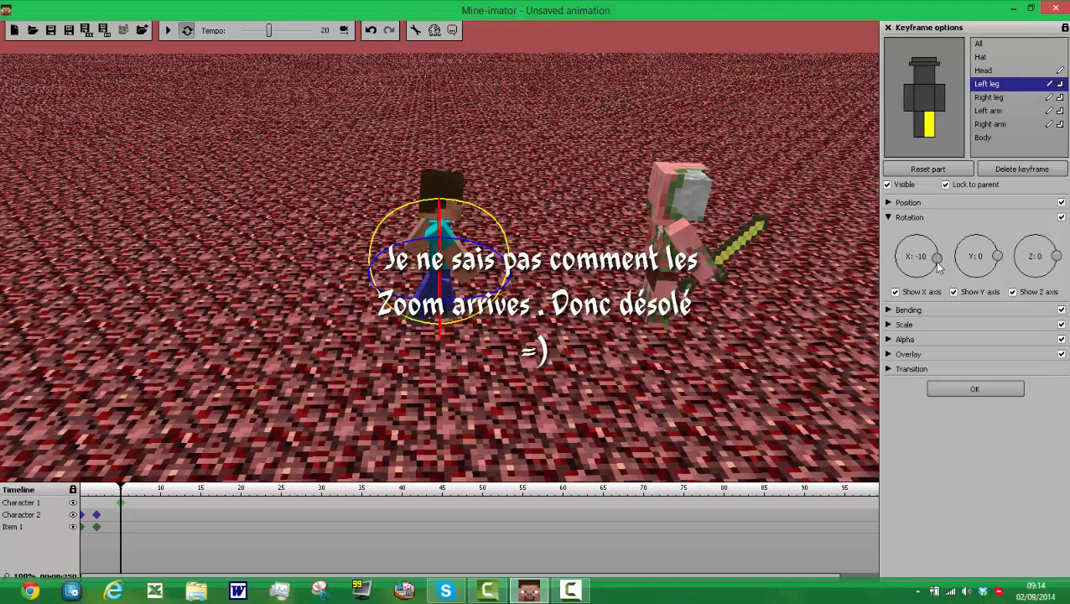
pyautogui.moveTo(938, 265); pyautogui.dragTo(934, 270)
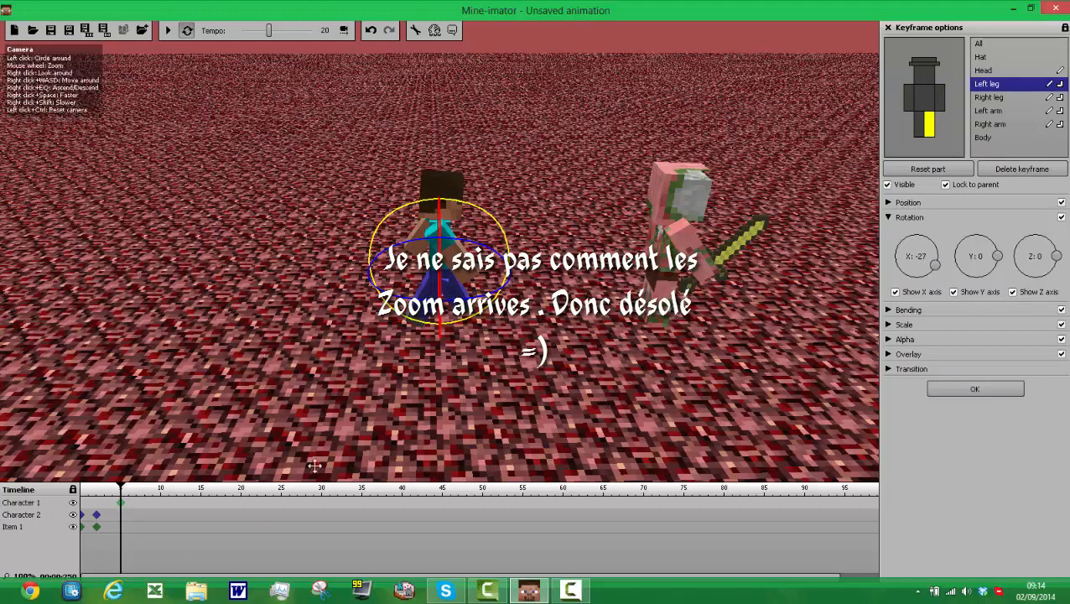
pyautogui.click(975, 389)
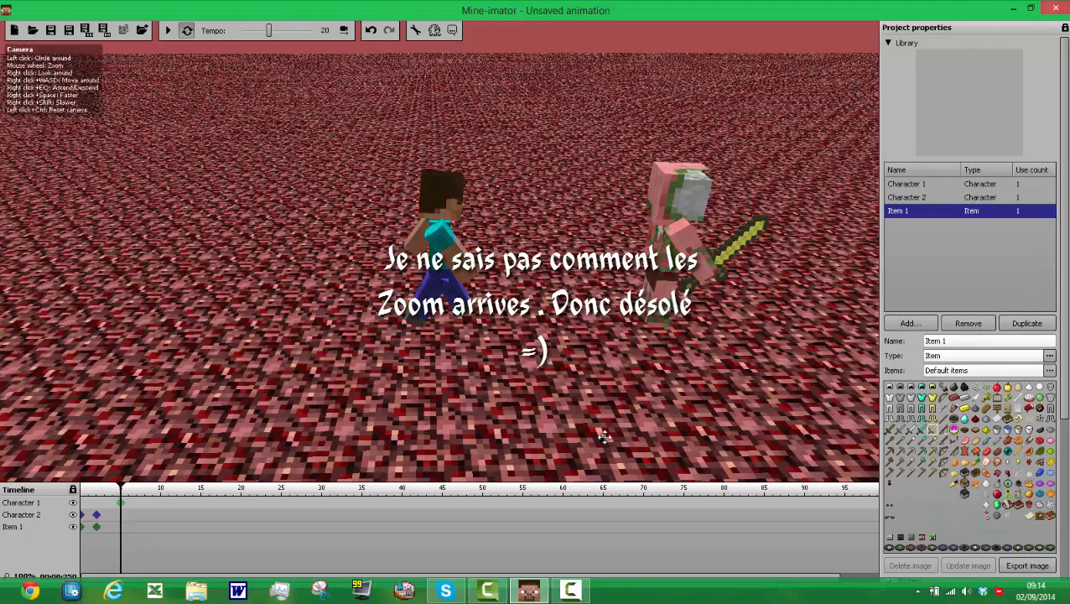
# Step: Add a diamond sword as a second item and create keyframes for it at frames 5 and 0
pyautogui.click(889, 43)
pyautogui.click(888, 43)
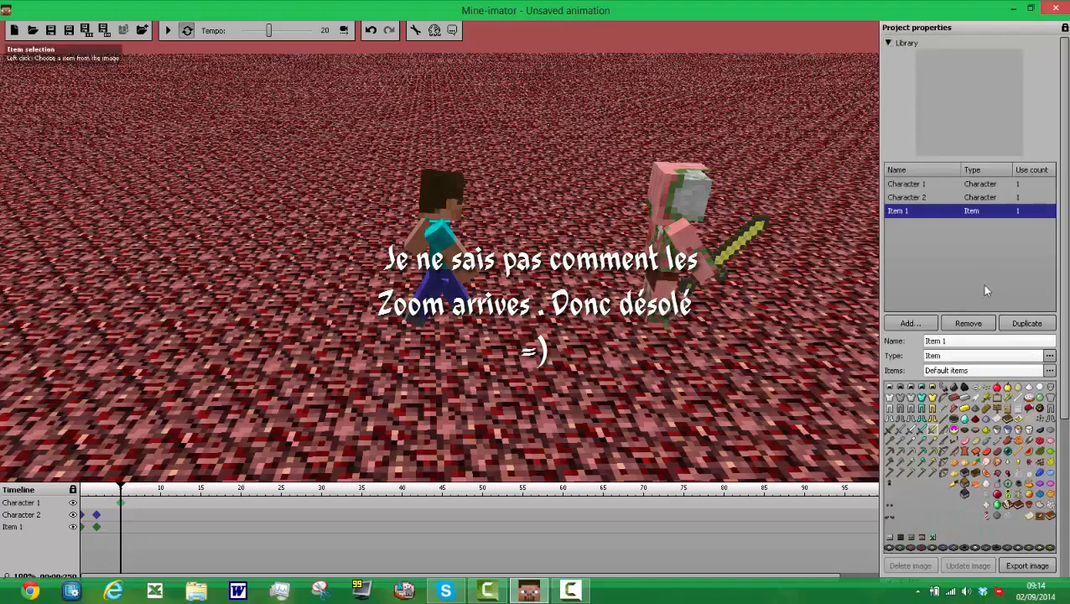
pyautogui.click(910, 325)
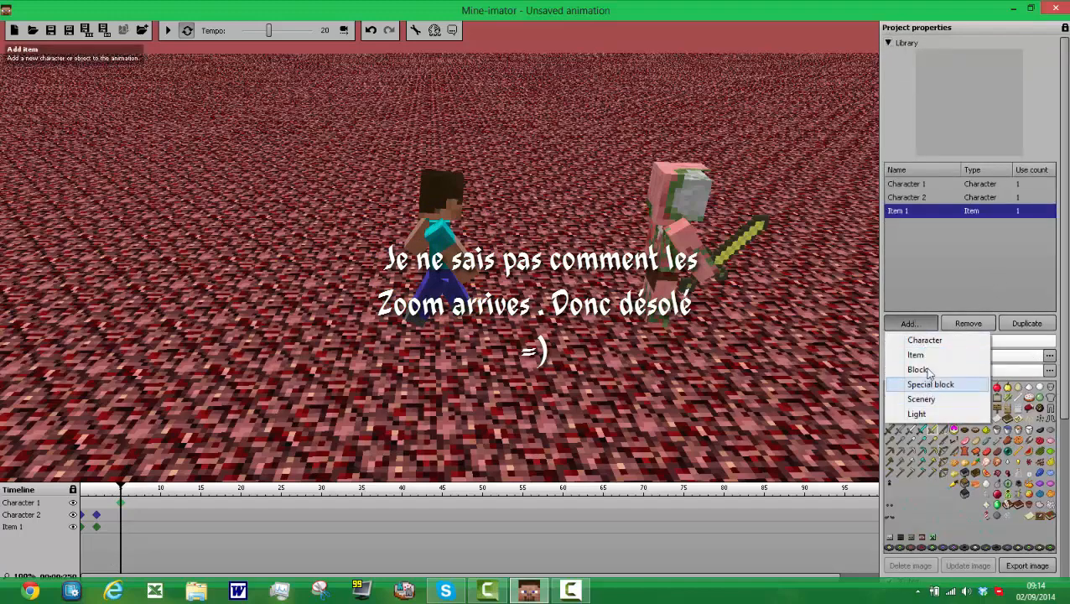
pyautogui.click(927, 357)
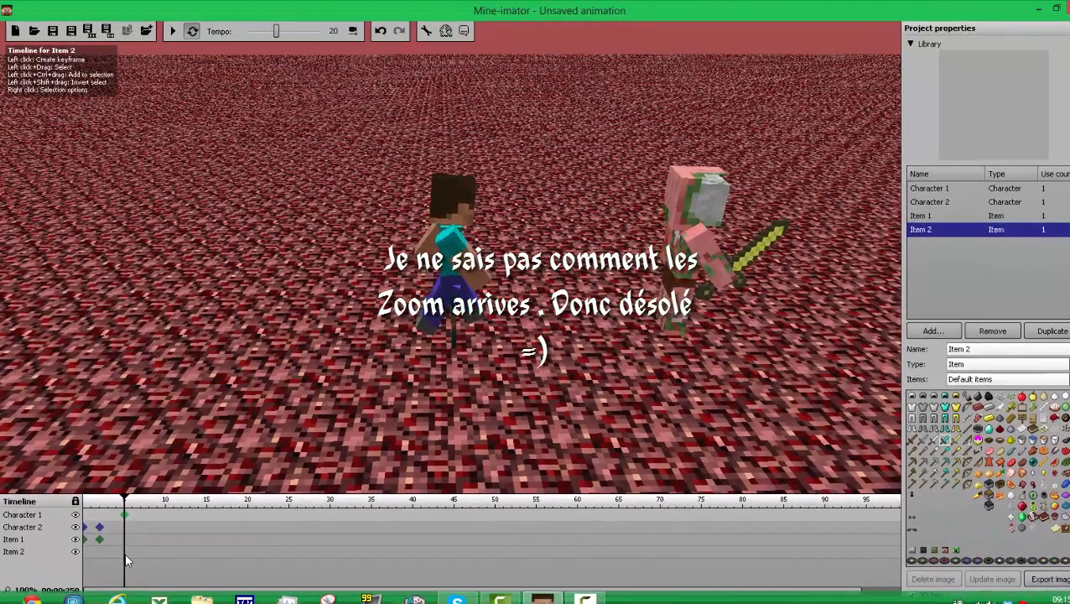
pyautogui.click(120, 548)
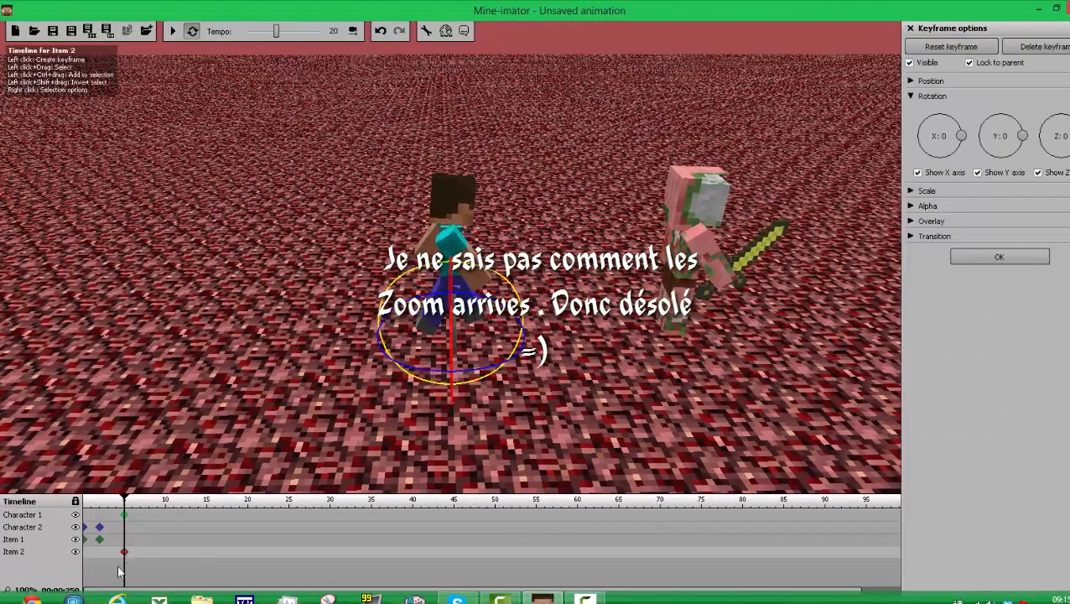
pyautogui.click(84, 553)
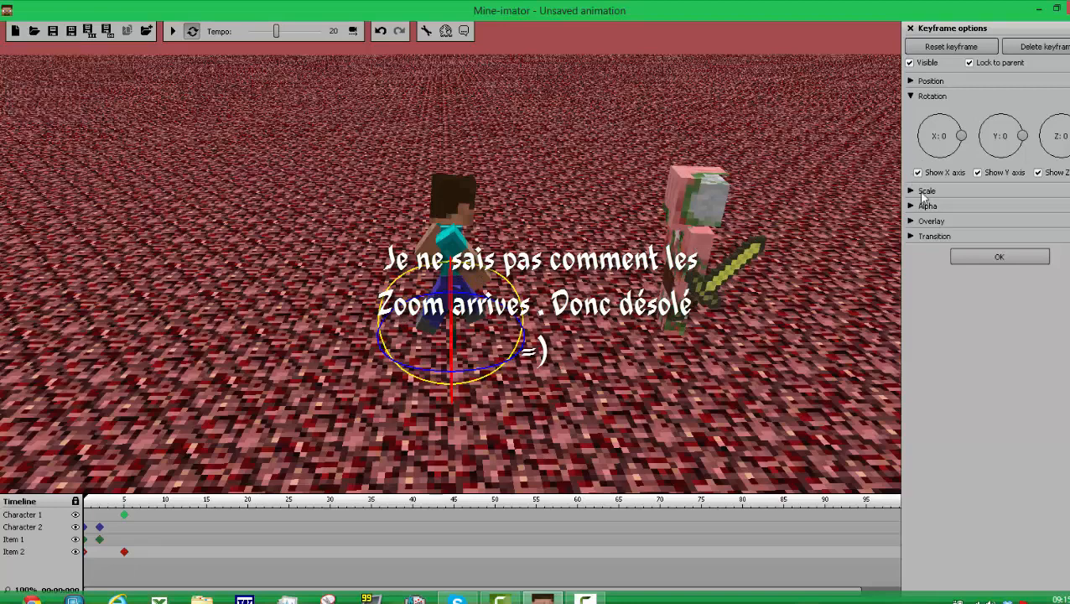
# Step: Move the diamond sword behind Character 1 in its frame 0 keyframe and rotate it to about Y -81
pyautogui.click(911, 81)
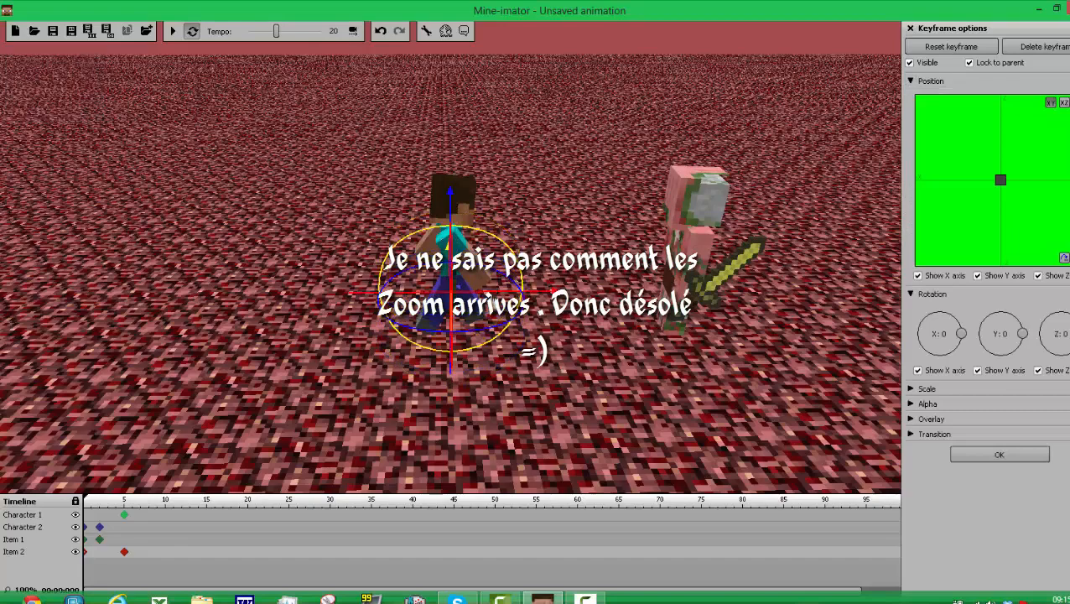
pyautogui.moveTo(477, 297); pyautogui.dragTo(466, 297)
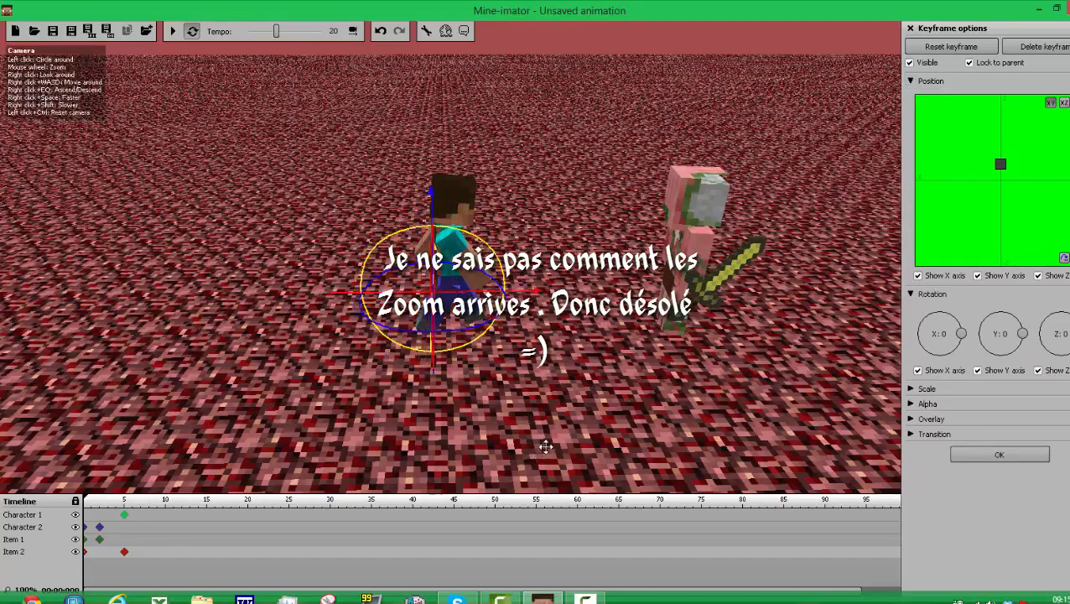
pyautogui.moveTo(542, 446)
pyautogui.mouseDown()
pyautogui.moveTo(640, 401)
pyautogui.moveTo(653, 406)
pyautogui.mouseUp()
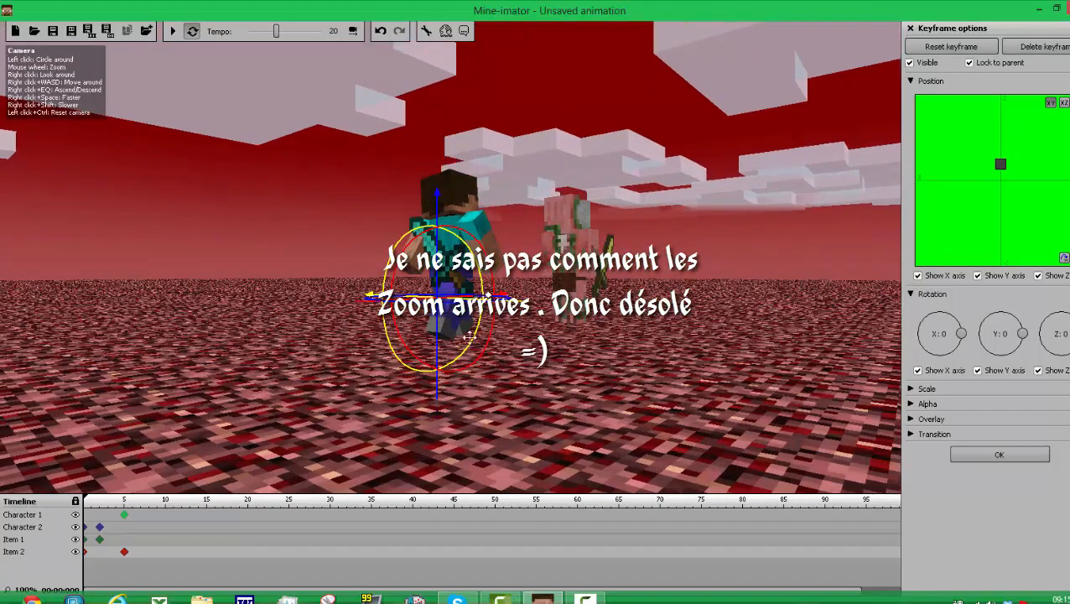
pyautogui.moveTo(468, 346); pyautogui.dragTo(492, 374)
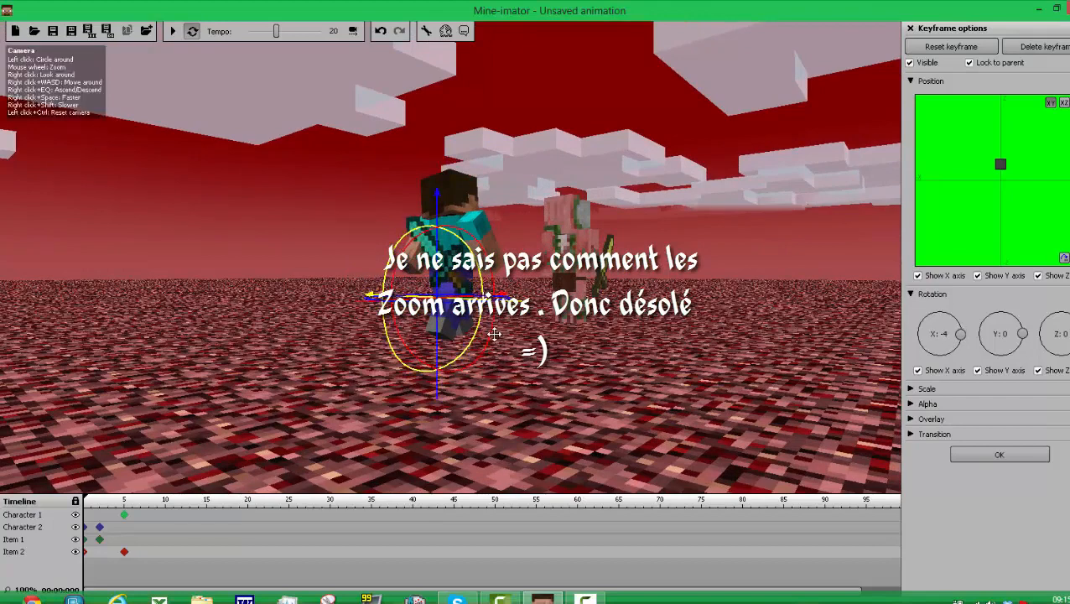
pyautogui.moveTo(491, 333); pyautogui.dragTo(474, 244)
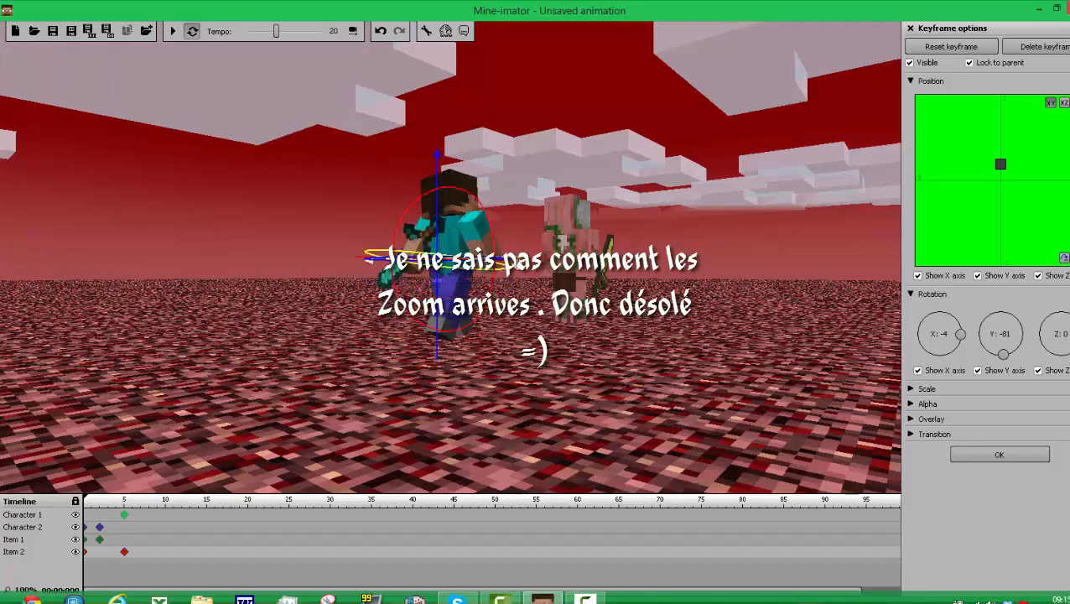
# Step: Rotate the diamond sword to about X 166, fit it against Character 1's upper back, and play the animation to check it
pyautogui.moveTo(541, 264)
pyautogui.mouseDown()
pyautogui.moveTo(581, 264)
pyautogui.moveTo(409, 278)
pyautogui.moveTo(339, 252)
pyautogui.moveTo(386, 250)
pyautogui.moveTo(381, 267)
pyautogui.moveTo(328, 269)
pyautogui.mouseUp()
pyautogui.moveTo(520, 321); pyautogui.dragTo(531, 359)
pyautogui.moveTo(592, 343); pyautogui.dragTo(602, 334)
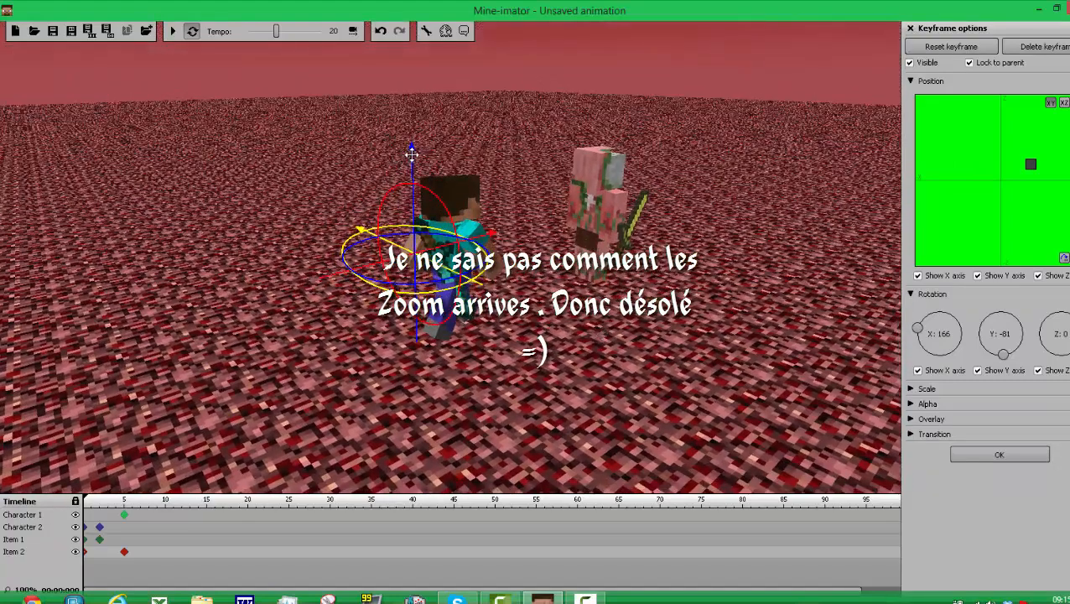
pyautogui.moveTo(411, 155)
pyautogui.mouseDown()
pyautogui.moveTo(418, 134)
pyautogui.moveTo(411, 145)
pyautogui.mouseUp()
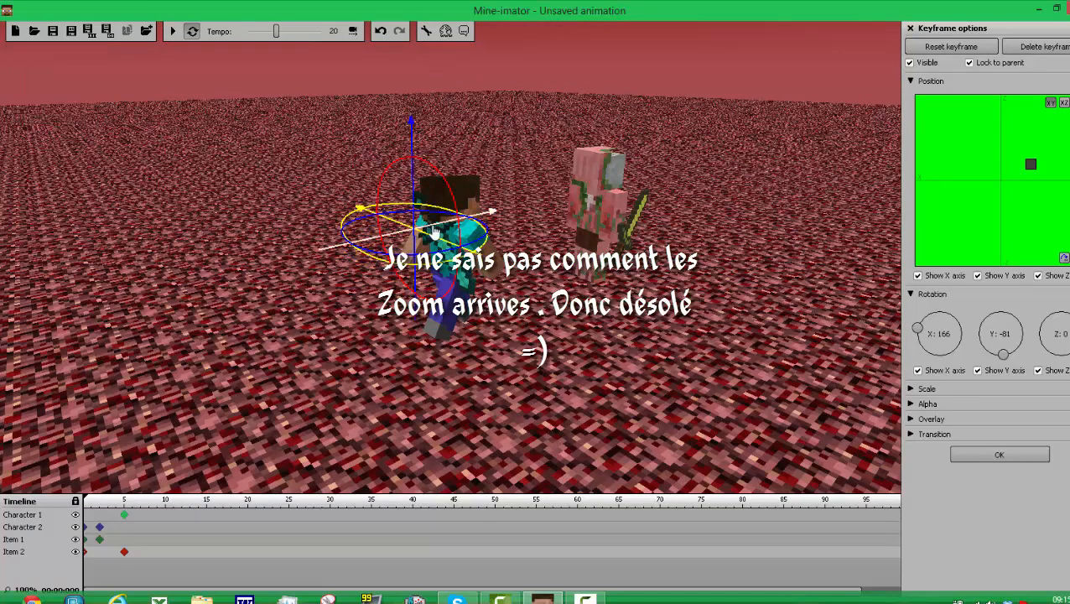
pyautogui.moveTo(429, 227); pyautogui.dragTo(429, 235)
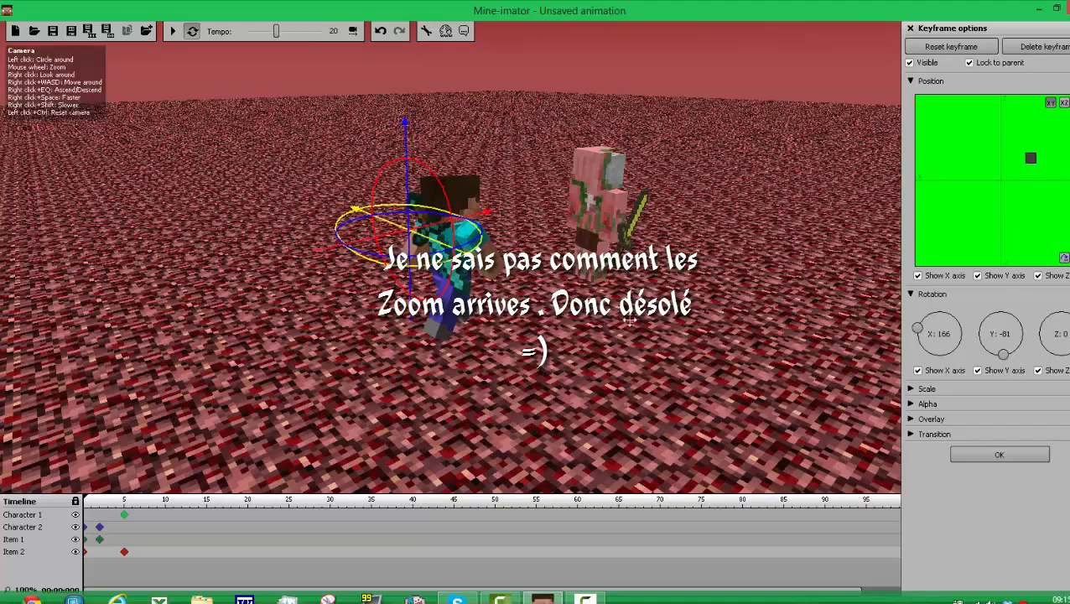
pyautogui.moveTo(586, 322); pyautogui.dragTo(513, 323)
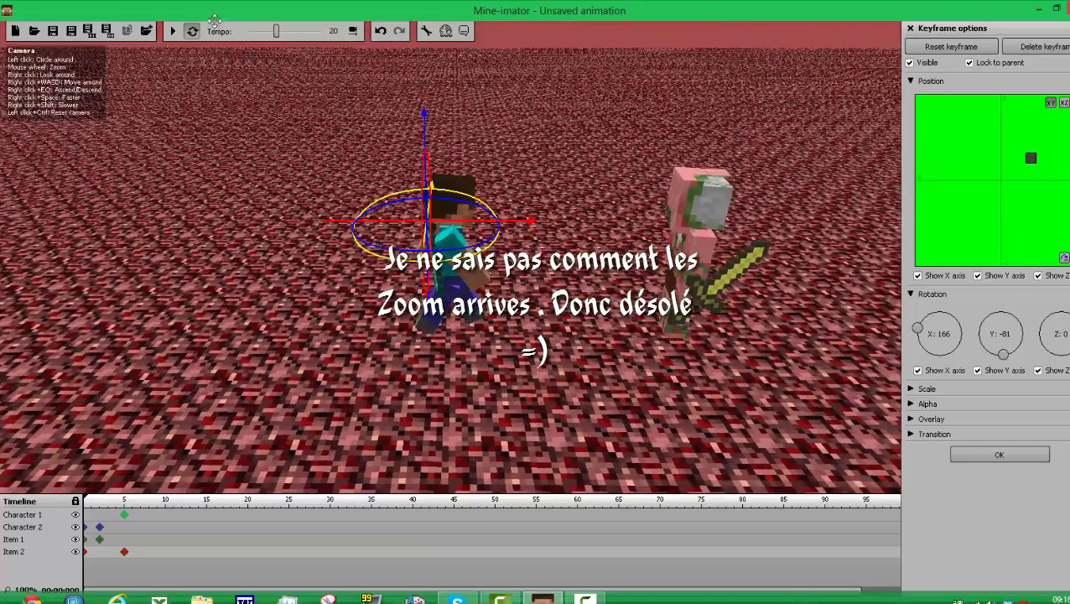
pyautogui.click(173, 32)
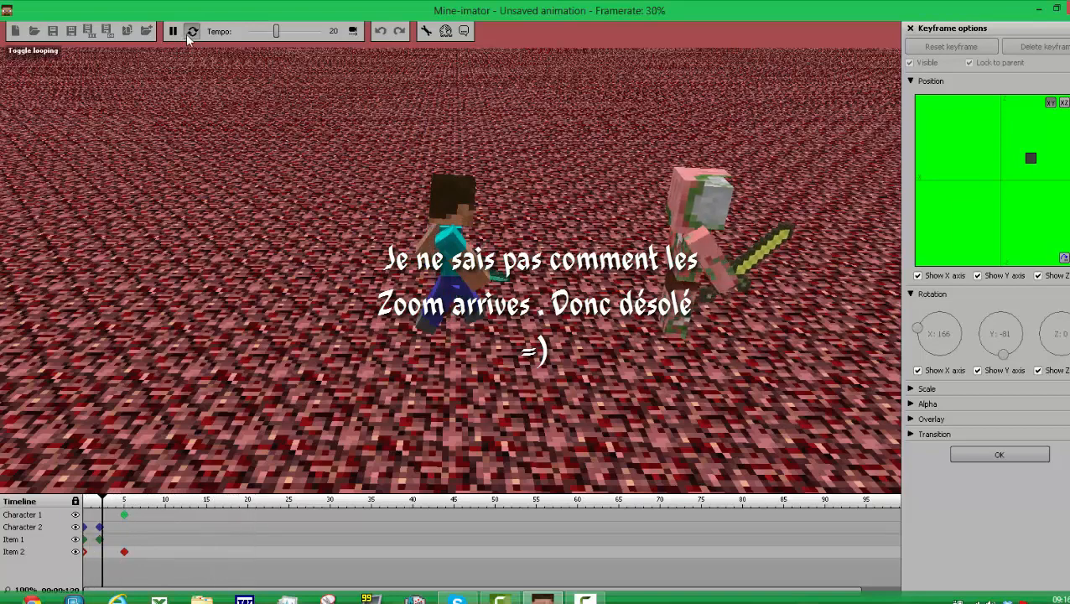
pyautogui.click(176, 31)
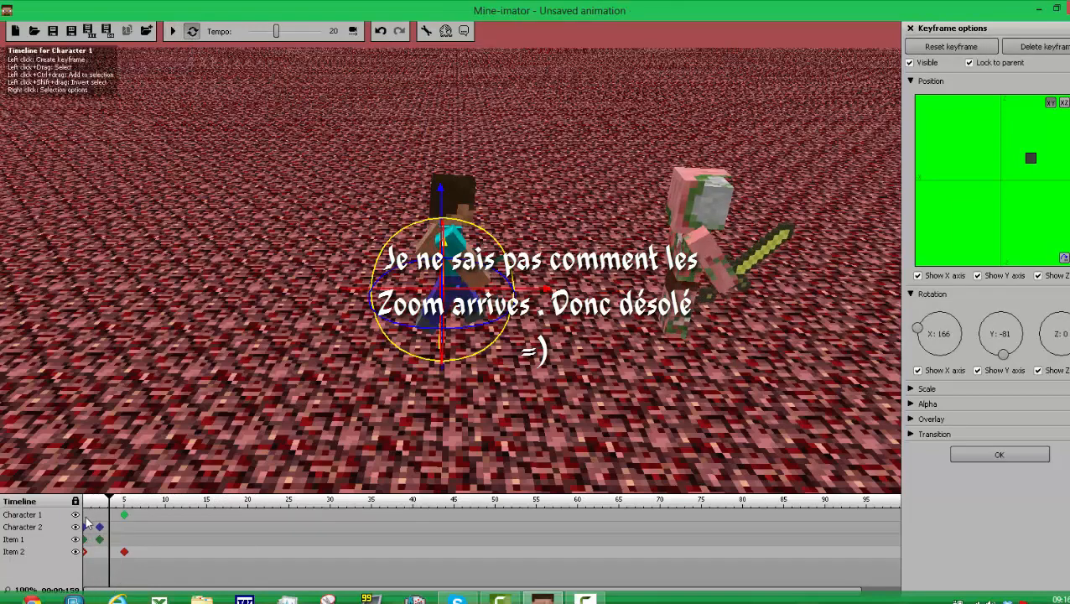
# Step: Create a keyframe for Character 1 at frame 0 and set the X rotation of both arms to 0
pyautogui.click(85, 515)
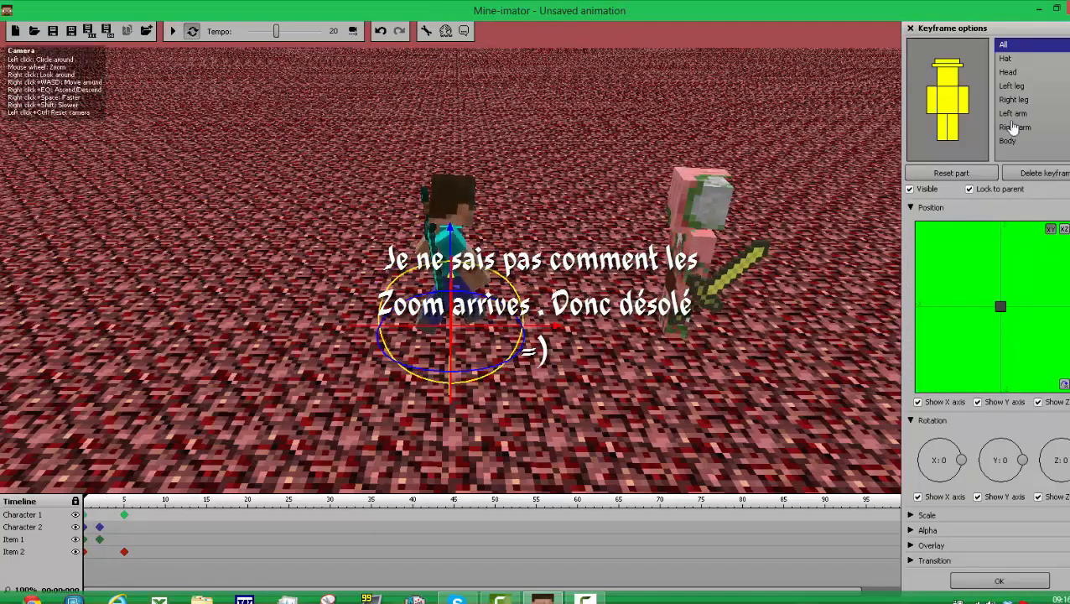
pyautogui.click(948, 174)
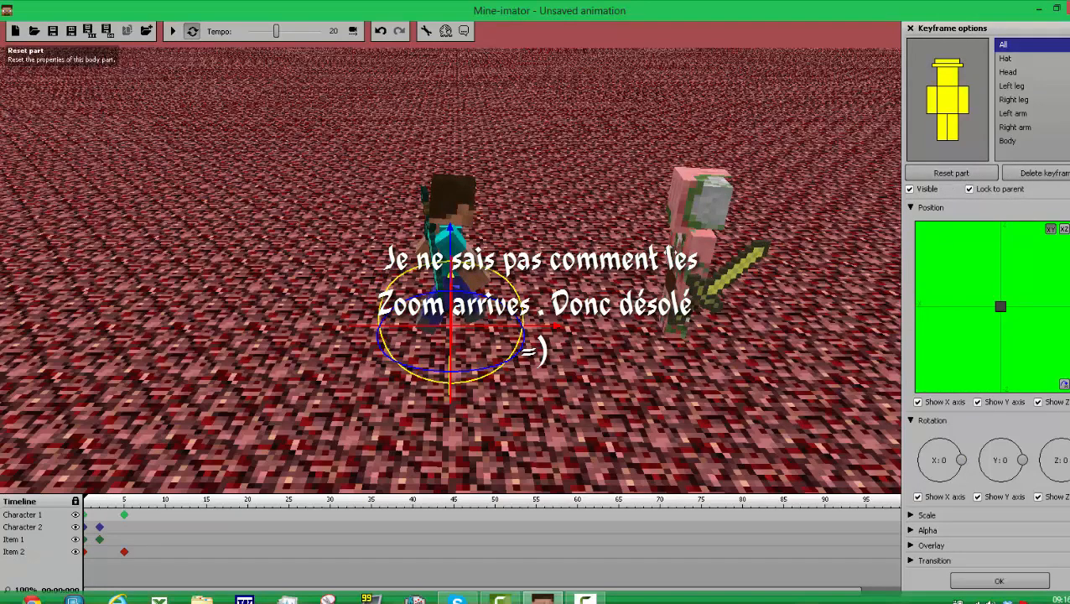
pyautogui.click(962, 98)
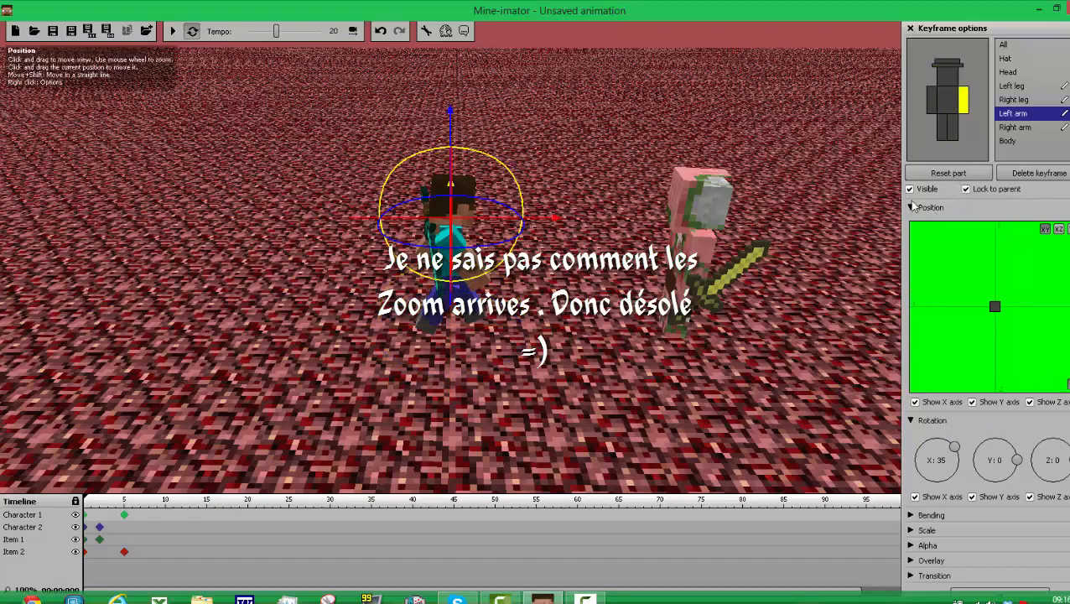
pyautogui.click(938, 175)
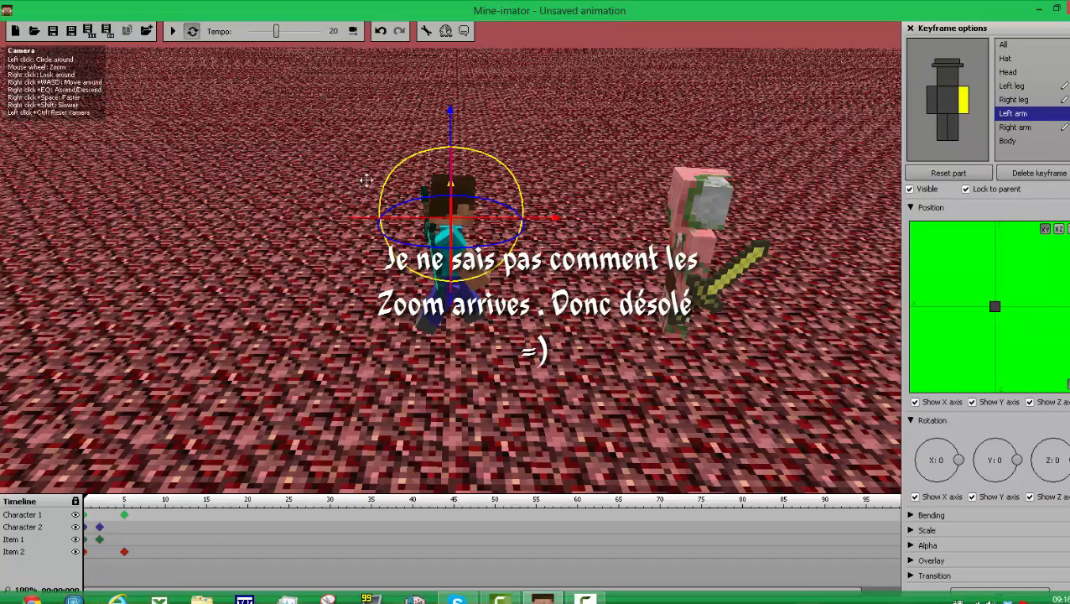
pyautogui.moveTo(502, 262)
pyautogui.mouseDown()
pyautogui.moveTo(501, 277)
pyautogui.moveTo(528, 196)
pyautogui.moveTo(528, 232)
pyautogui.mouseUp()
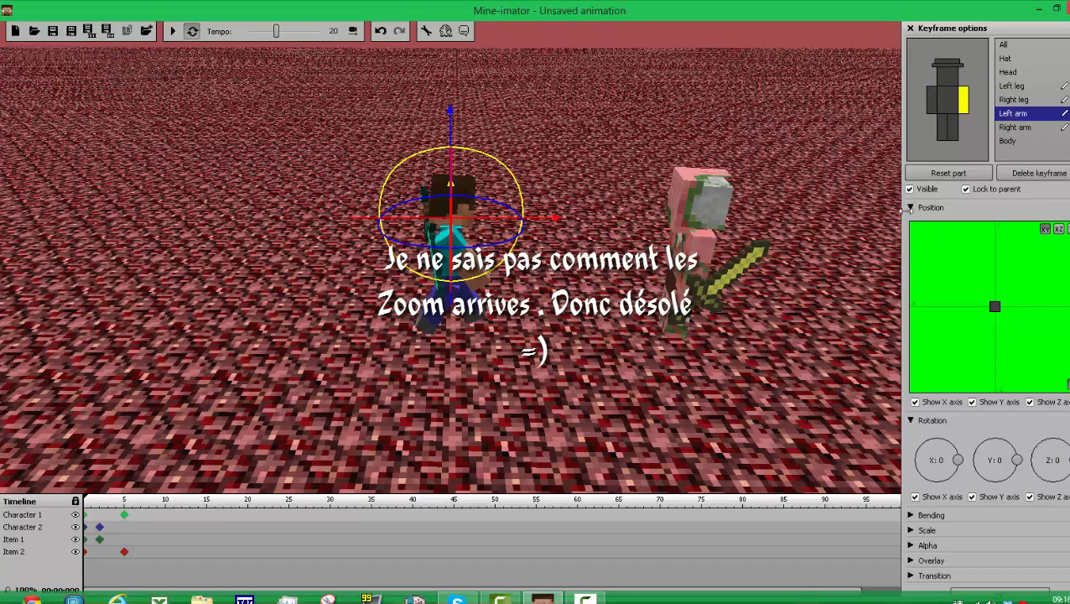
pyautogui.click(932, 101)
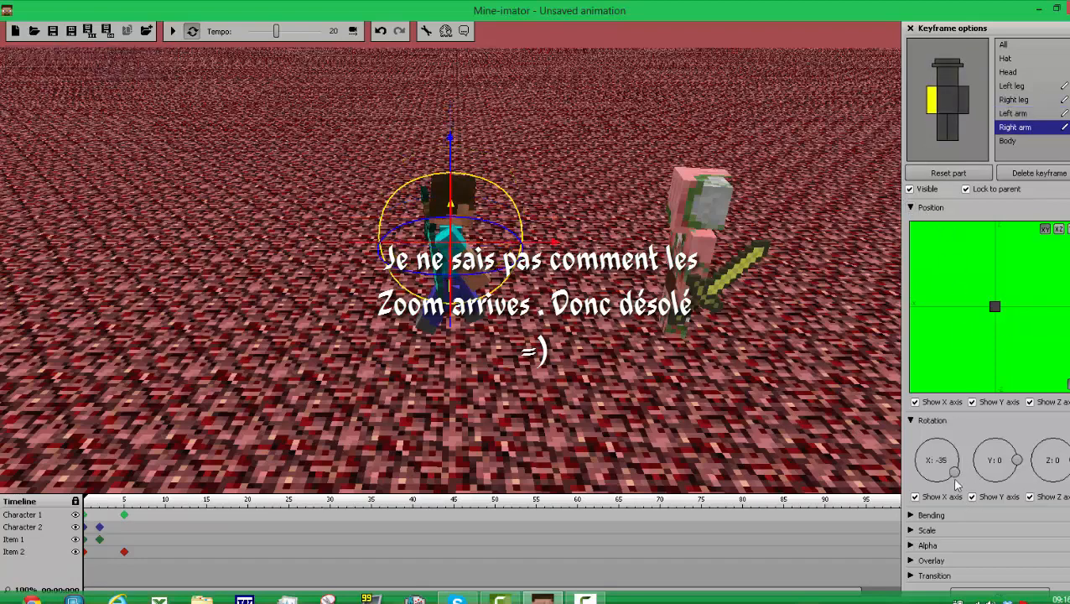
pyautogui.moveTo(959, 473); pyautogui.dragTo(958, 466)
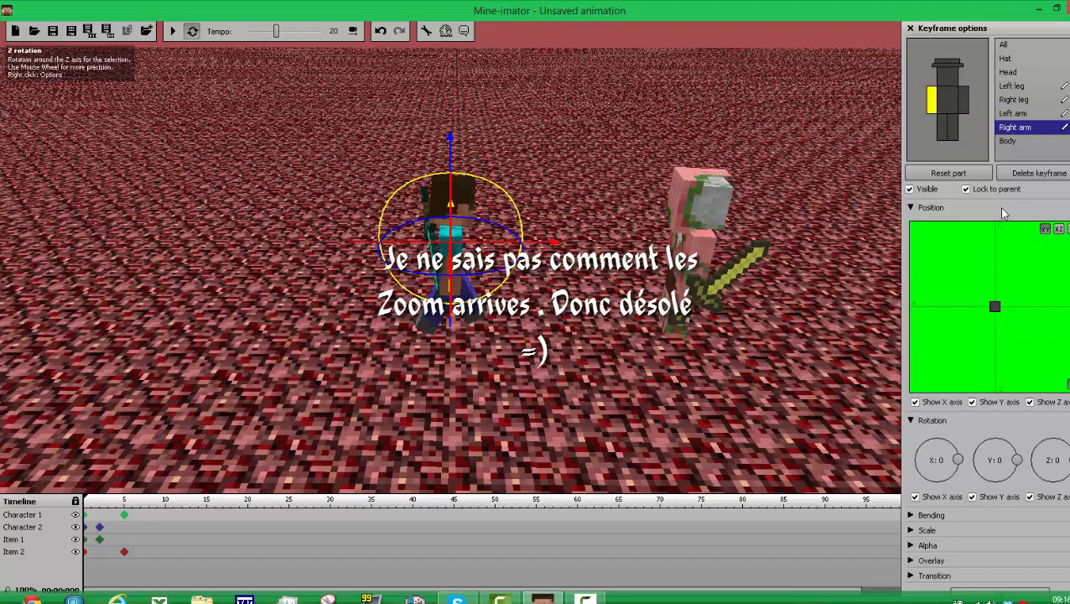
# Step: Set the X rotation of Character 1's right and left legs to 0 in the frame 0 keyframe
pyautogui.click(943, 128)
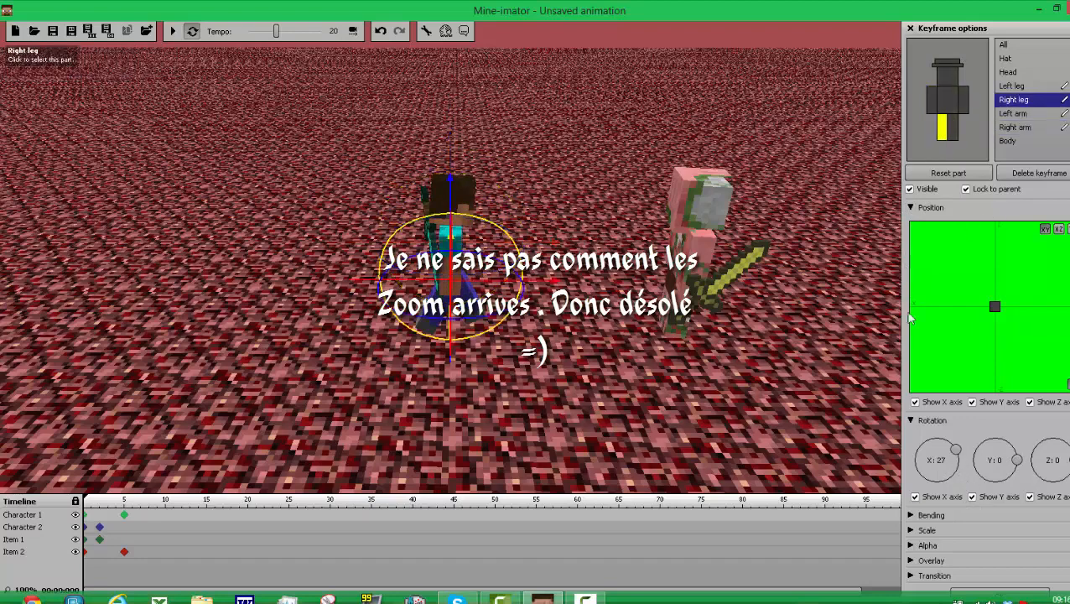
pyautogui.moveTo(954, 468)
pyautogui.mouseDown()
pyautogui.moveTo(967, 467)
pyautogui.moveTo(964, 478)
pyautogui.moveTo(966, 467)
pyautogui.mouseUp()
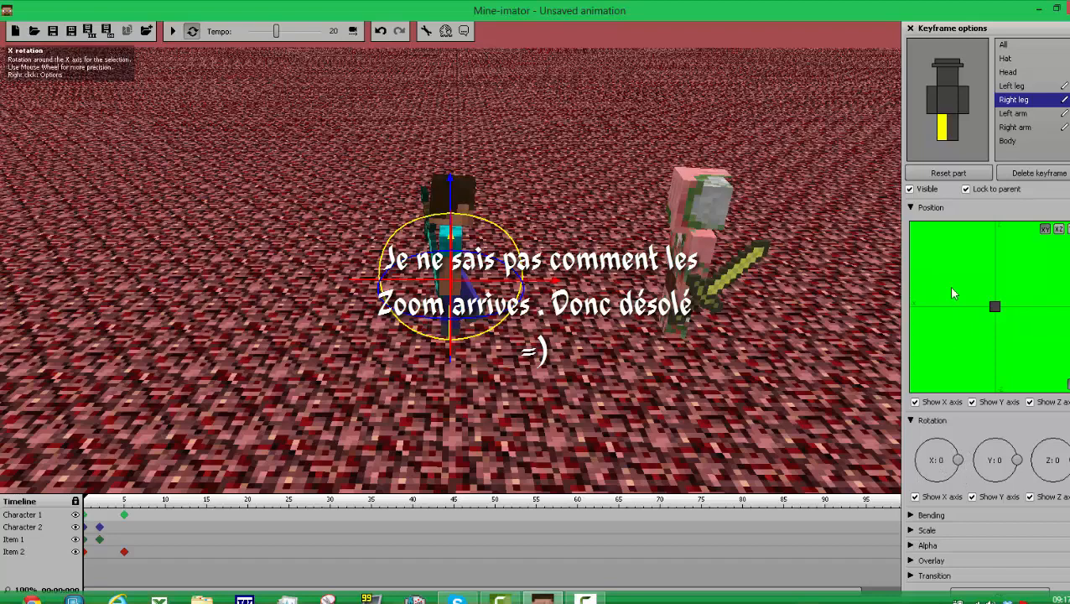
pyautogui.click(962, 135)
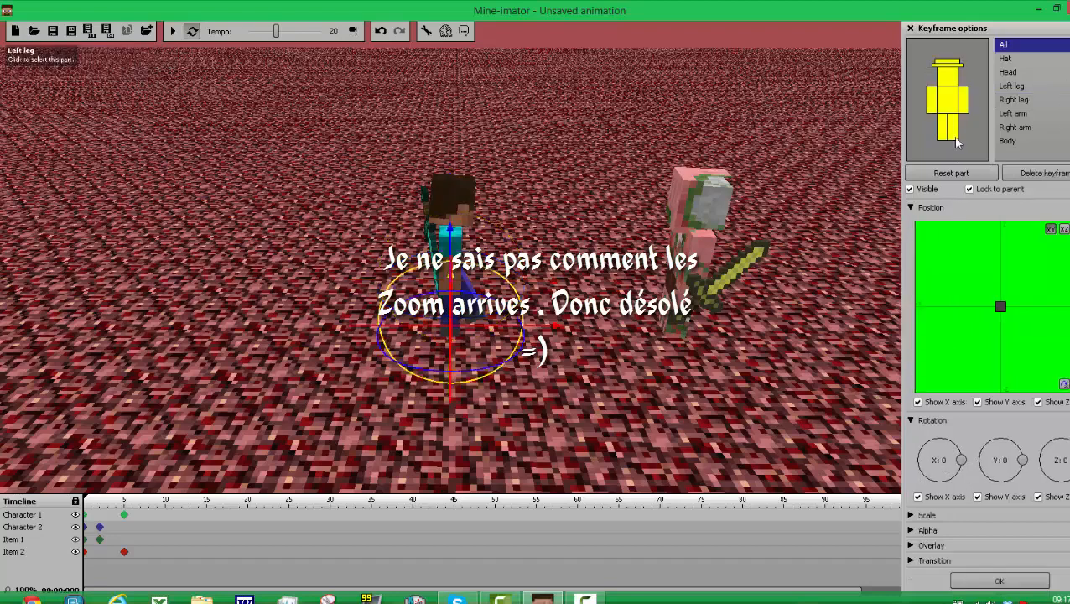
pyautogui.click(951, 134)
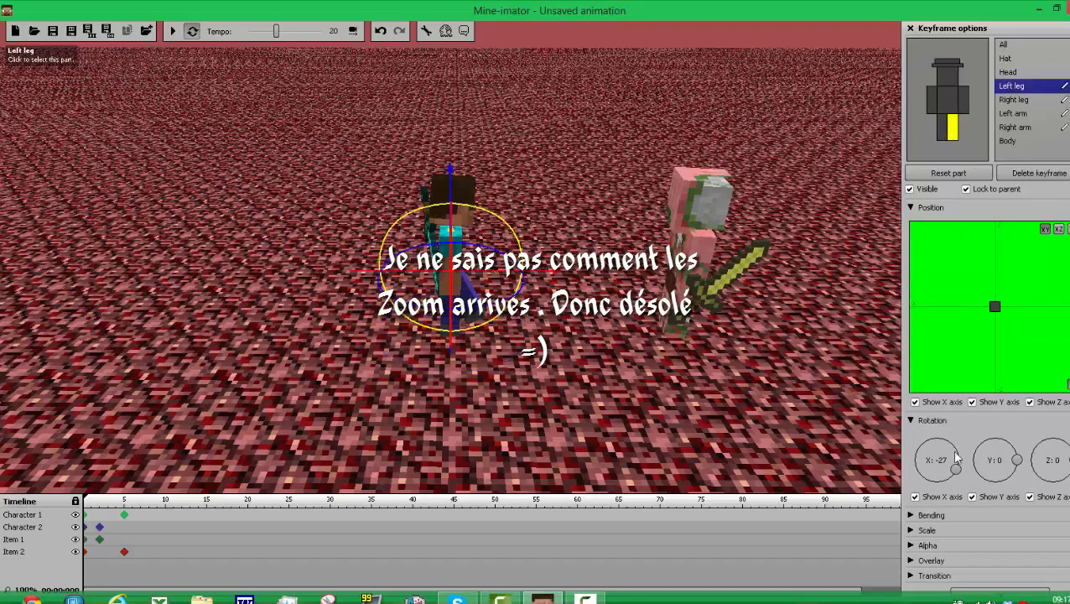
pyautogui.moveTo(957, 460); pyautogui.dragTo(958, 474)
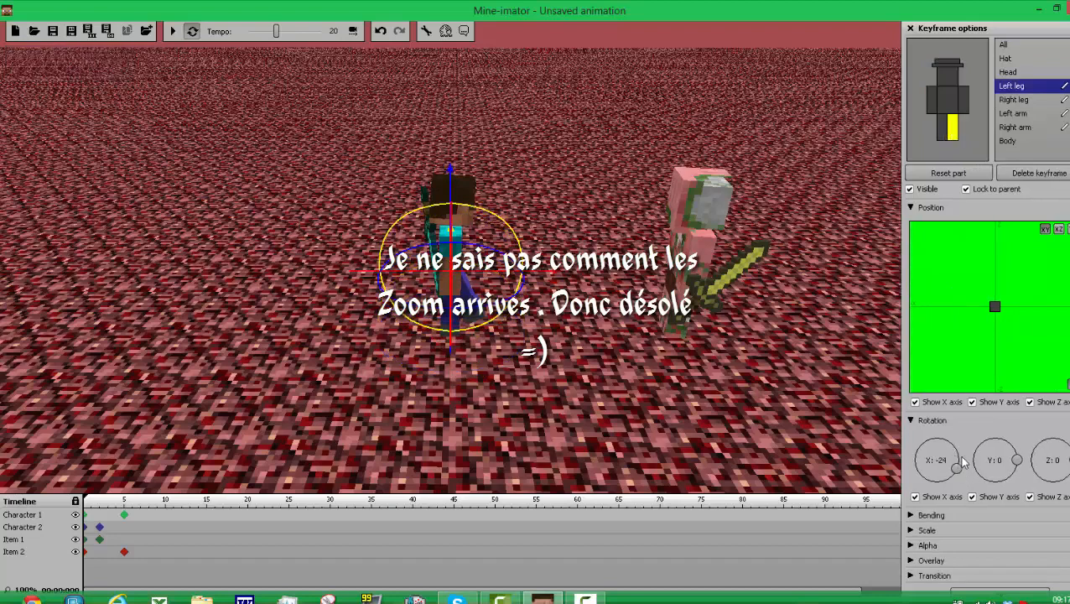
pyautogui.moveTo(953, 471); pyautogui.dragTo(960, 467)
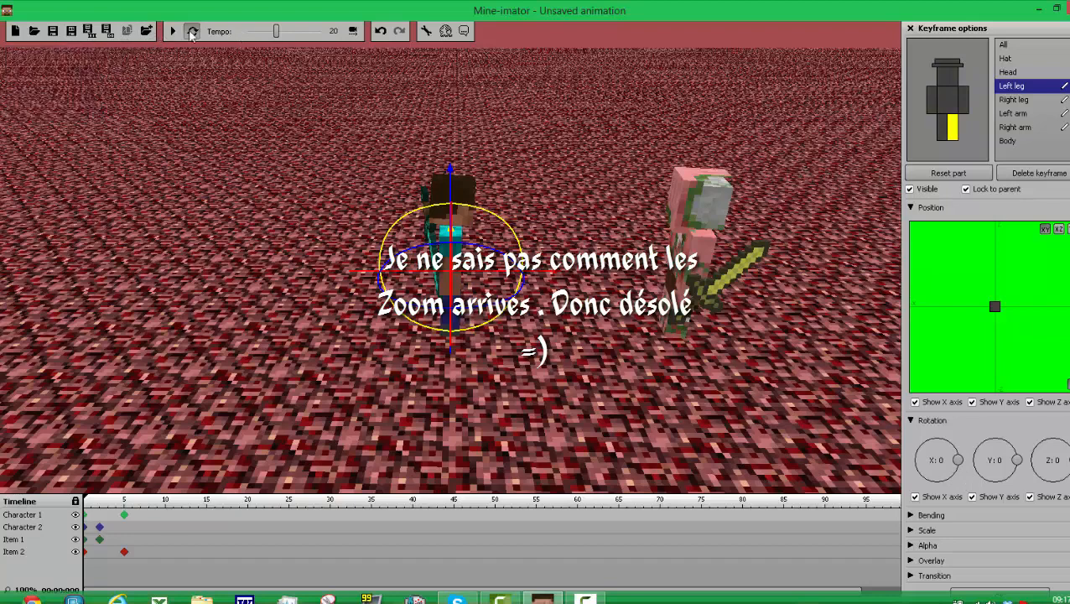
# Step: Play the animation twice to check the characters' arm and leg movement
pyautogui.click(173, 32)
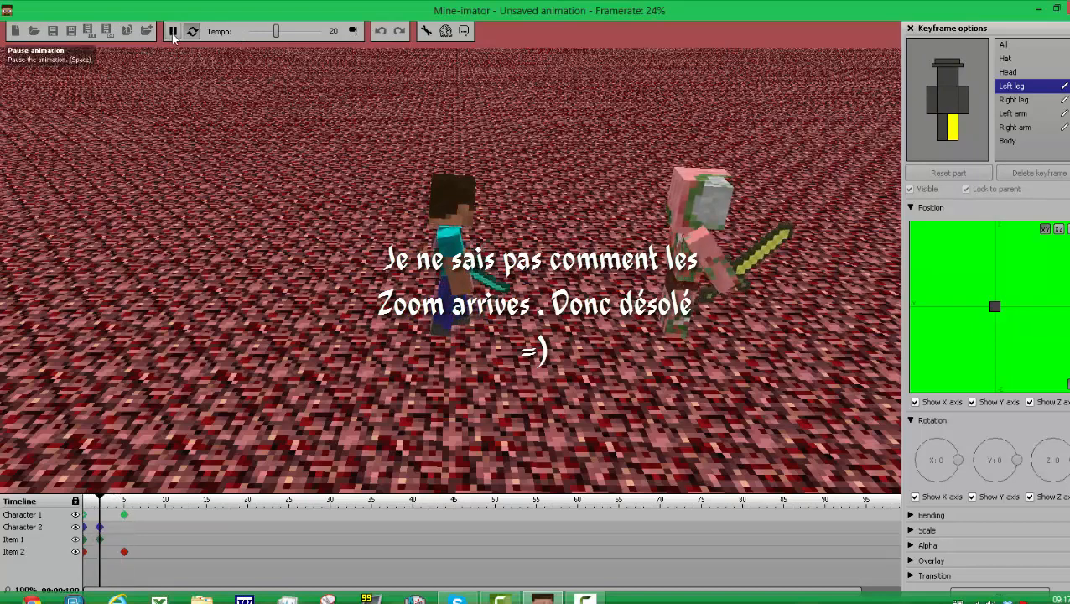
pyautogui.click(174, 32)
pyautogui.click(174, 33)
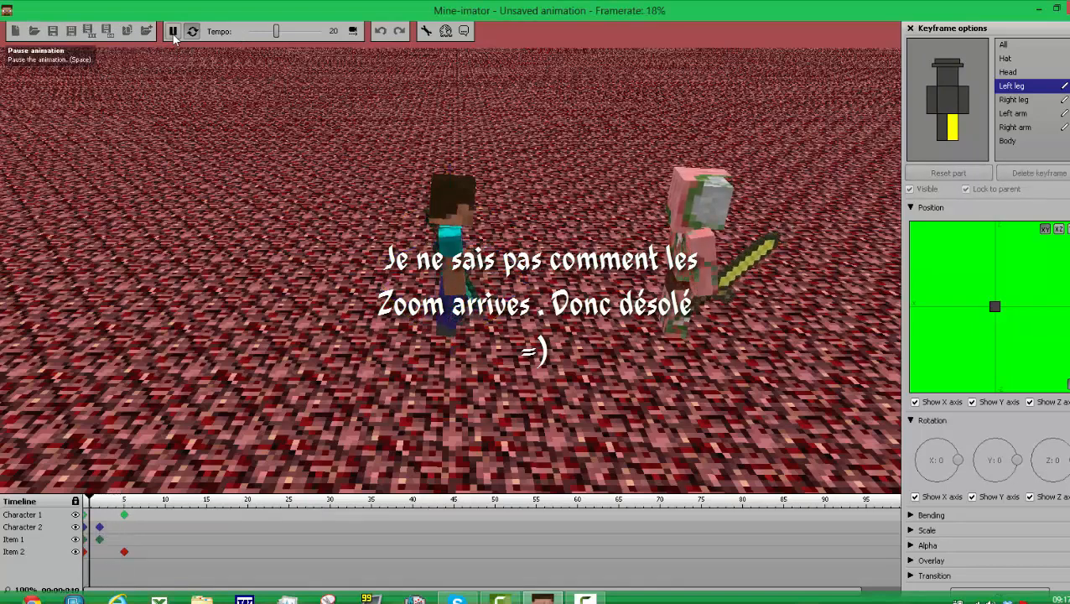
pyautogui.click(174, 34)
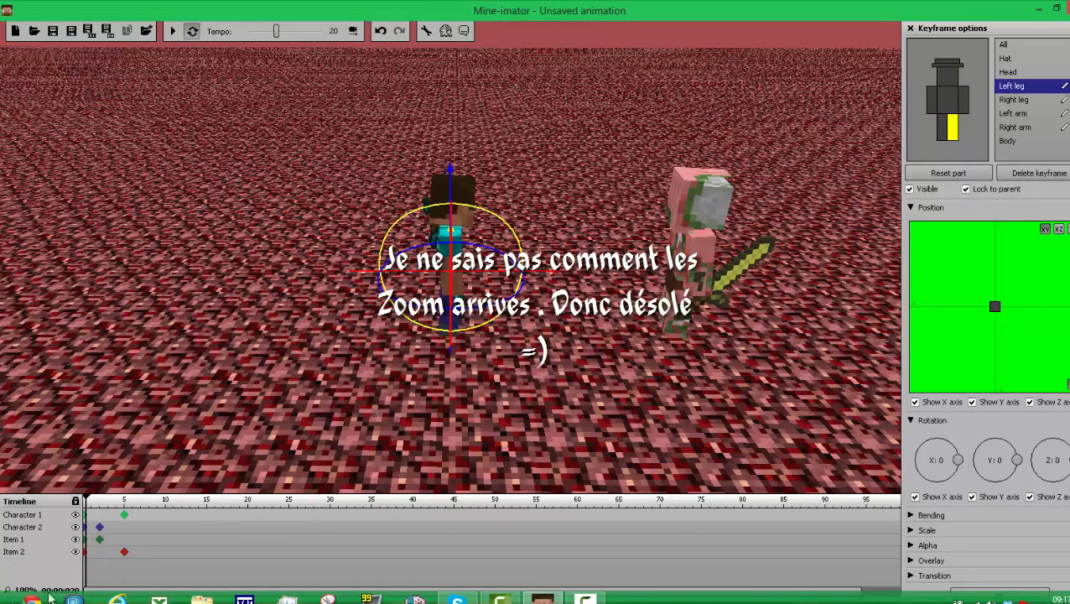
# Step: Create a keyframe for Item 2 at frame 3, rotate the sword to about X -6 and Y 7, and preview the animation
pyautogui.click(107, 552)
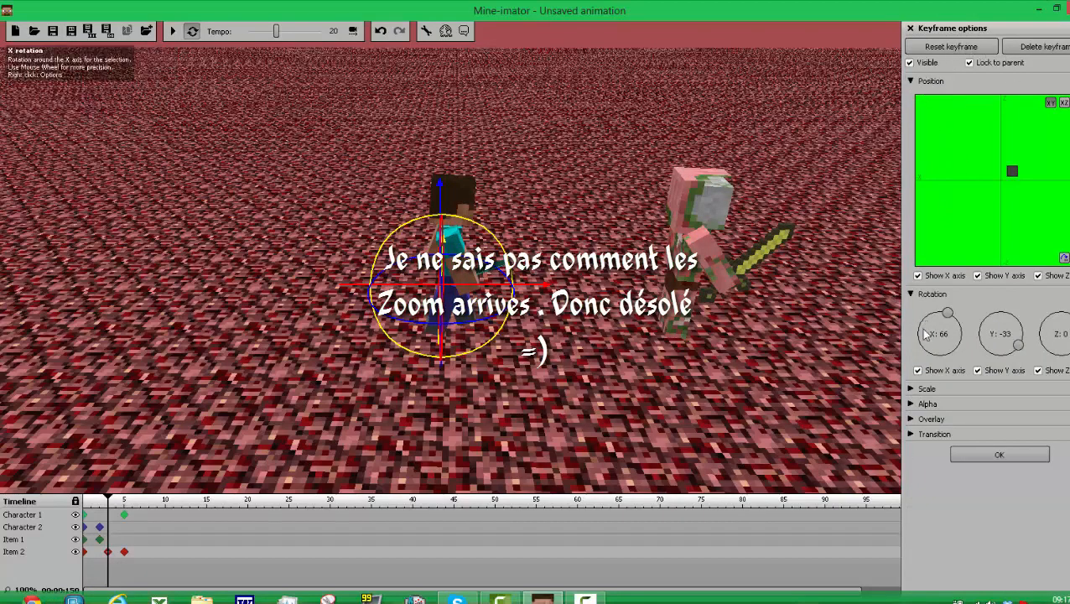
pyautogui.moveTo(956, 326); pyautogui.dragTo(963, 334)
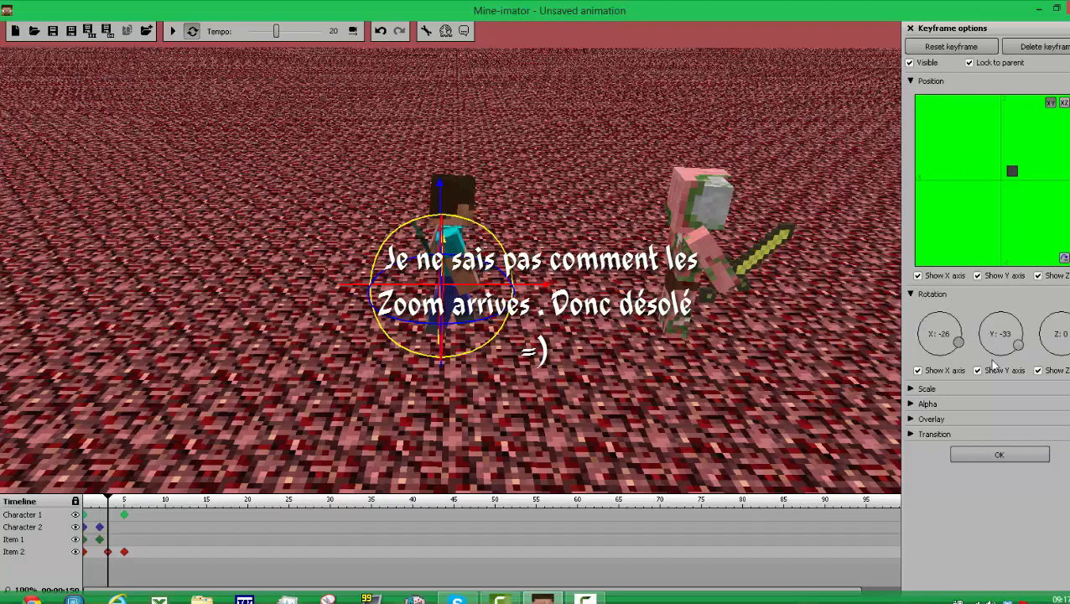
pyautogui.moveTo(999, 358); pyautogui.dragTo(1002, 346)
pyautogui.moveTo(675, 381); pyautogui.dragTo(805, 362)
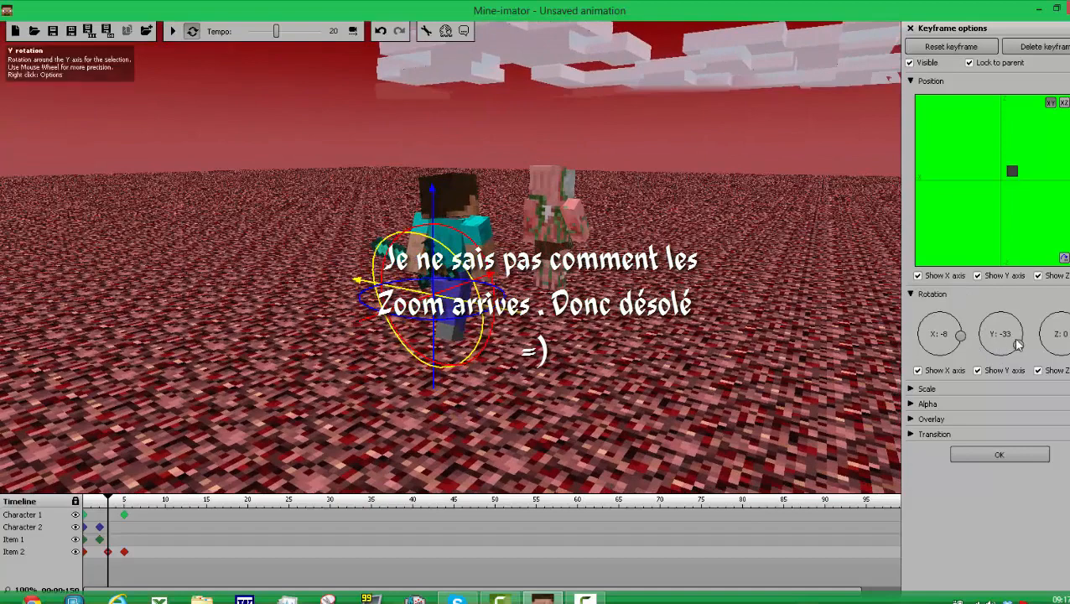
pyautogui.moveTo(1024, 338); pyautogui.dragTo(1027, 336)
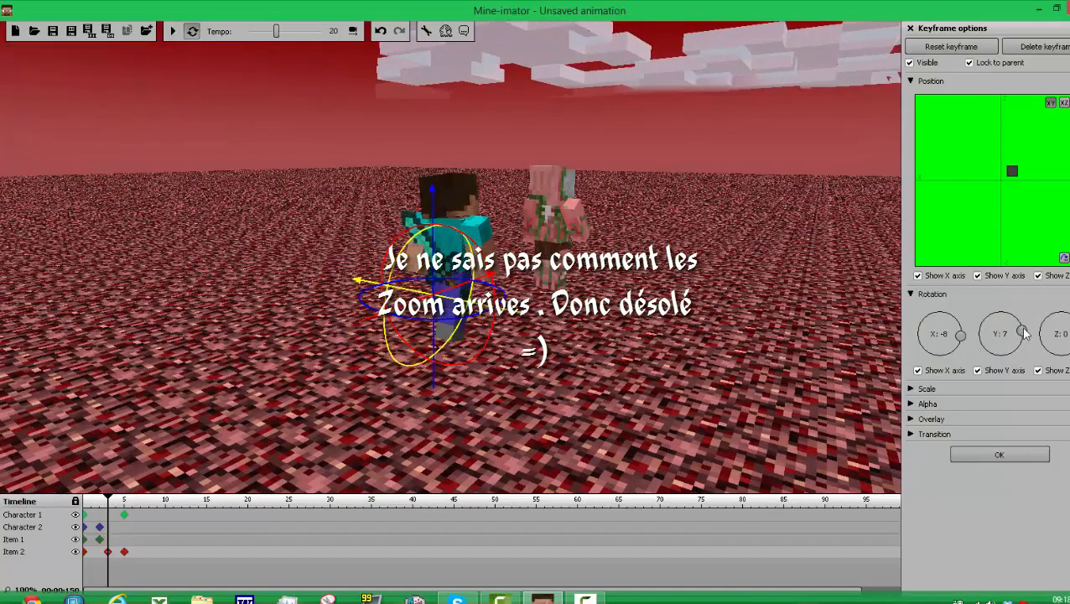
pyautogui.click(175, 35)
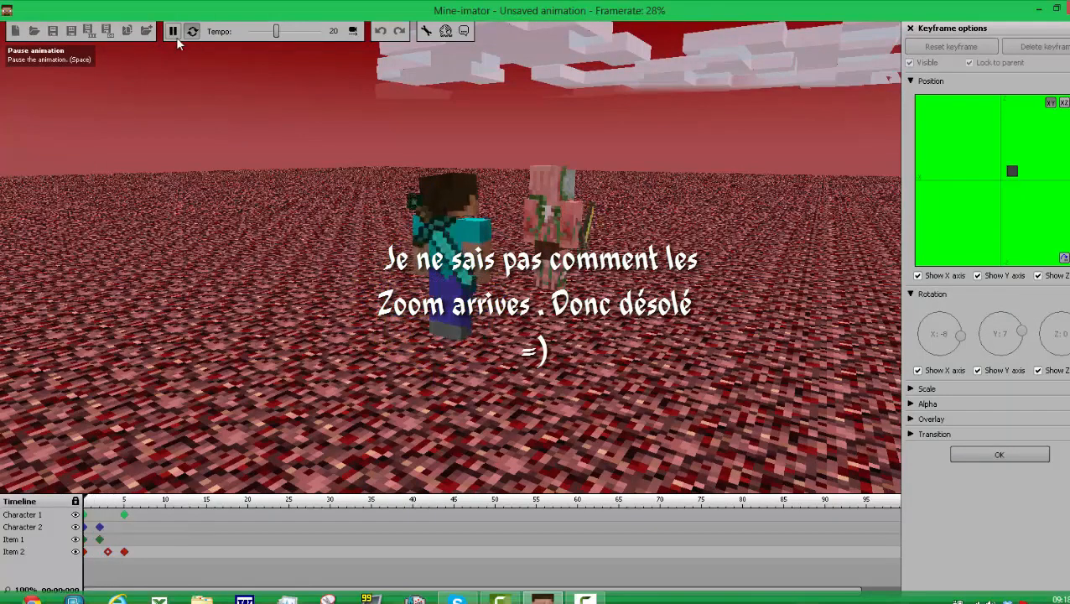
pyautogui.click(177, 39)
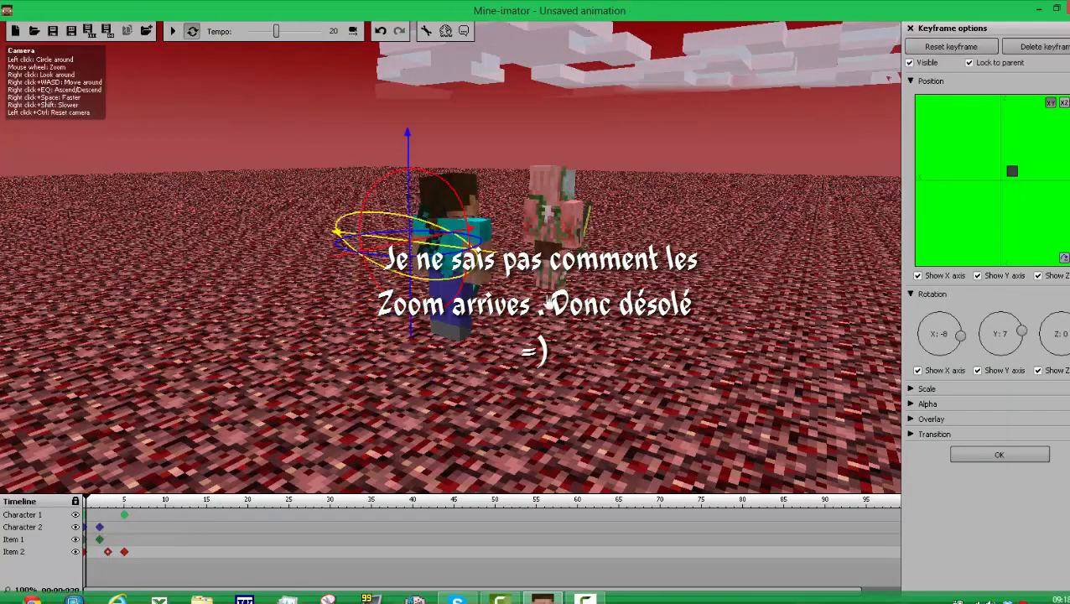
# Step: Hide Item 2 in the animation, reset its frame 3 keyframe and close the keyframe options
pyautogui.moveTo(500, 357); pyautogui.dragTo(500, 357)
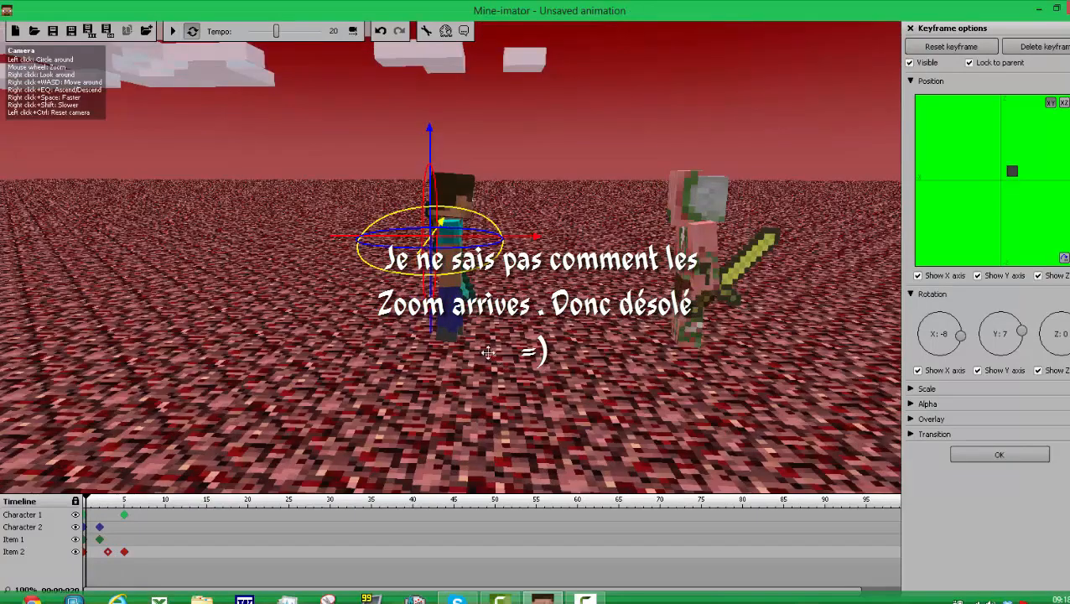
pyautogui.moveTo(391, 353); pyautogui.dragTo(391, 352)
pyautogui.moveTo(471, 376); pyautogui.dragTo(536, 378)
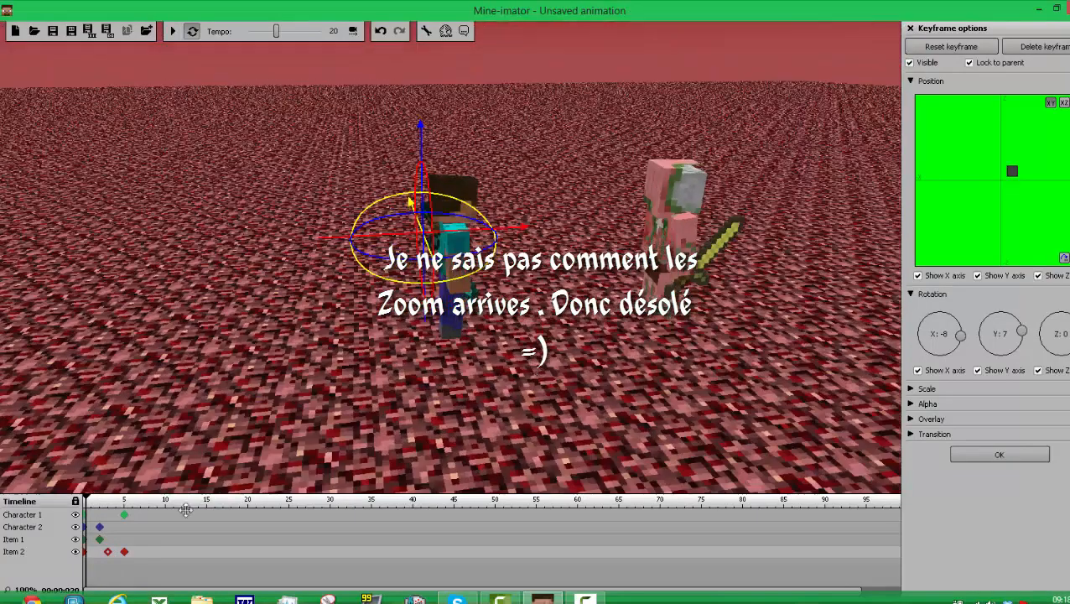
pyautogui.click(77, 552)
pyautogui.rightClick(99, 561)
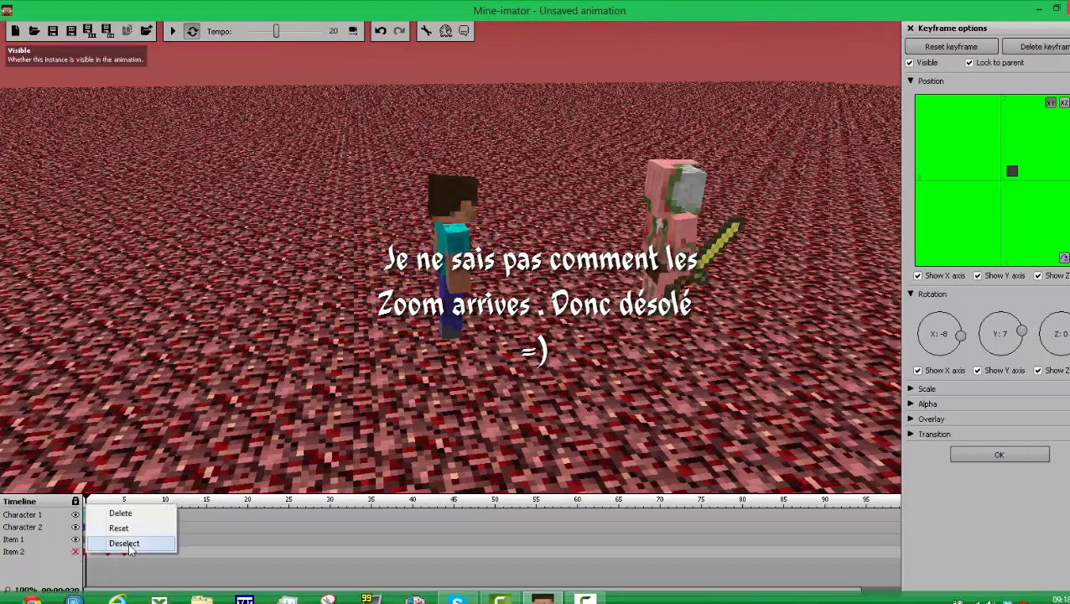
pyautogui.click(129, 529)
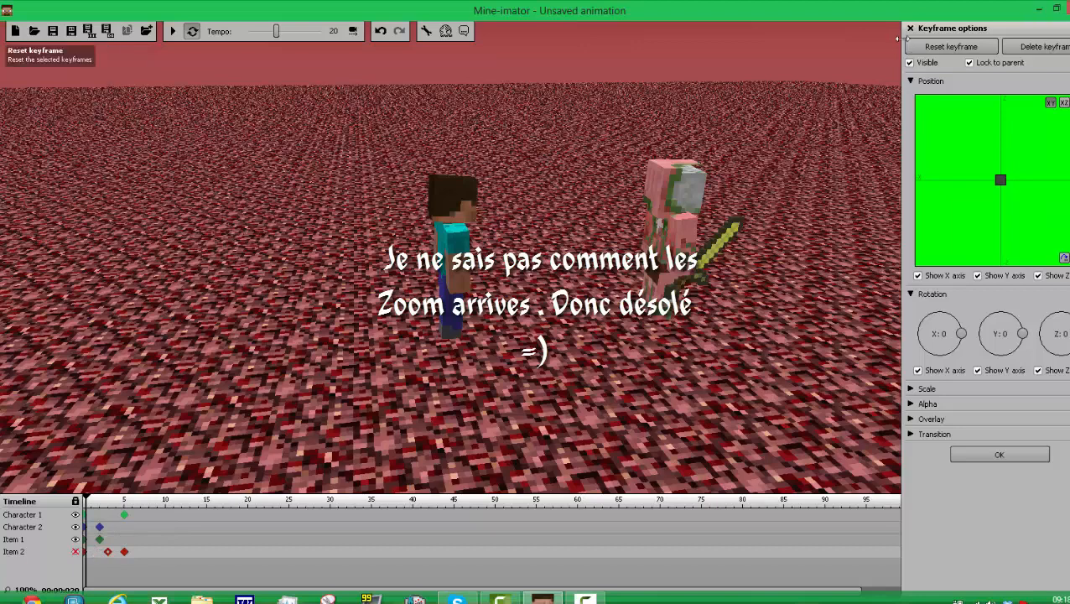
pyautogui.click(981, 457)
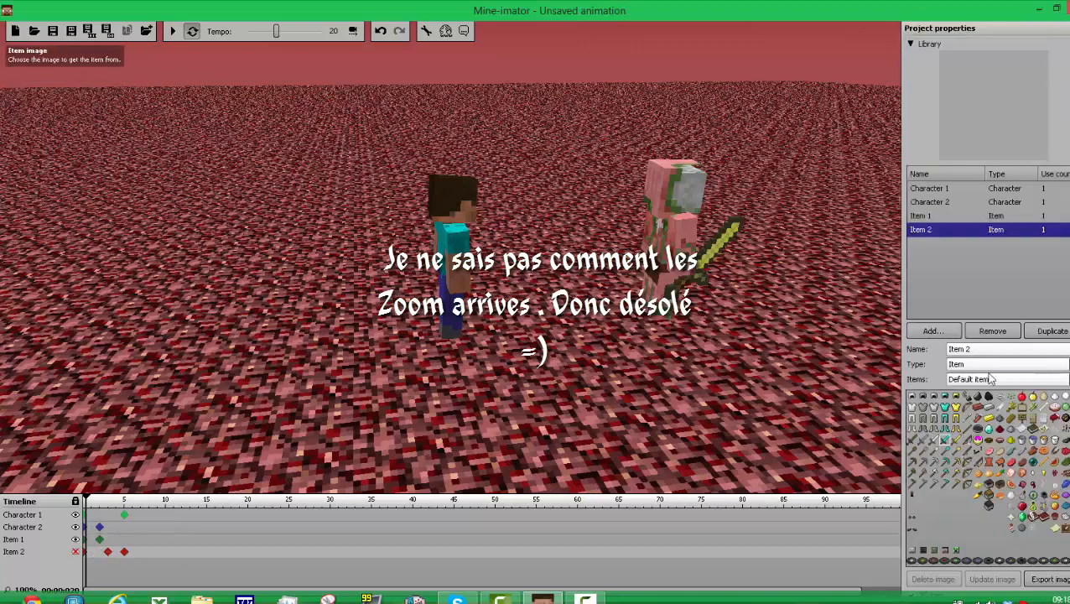
# Step: Add a new diamond sword item to the scene and create a keyframe for it at frame 0
pyautogui.click(930, 333)
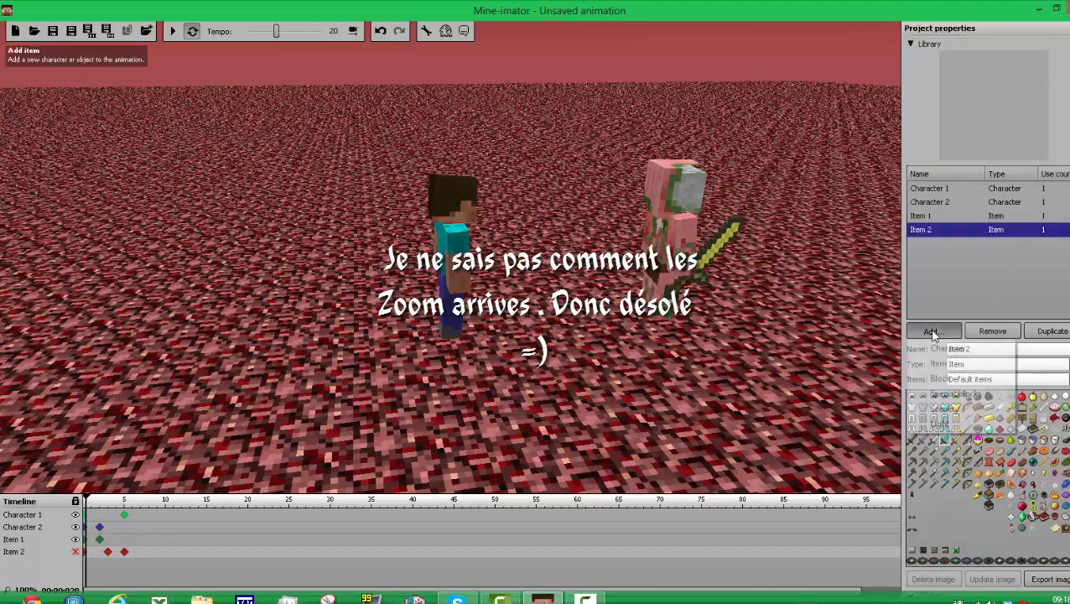
pyautogui.click(940, 368)
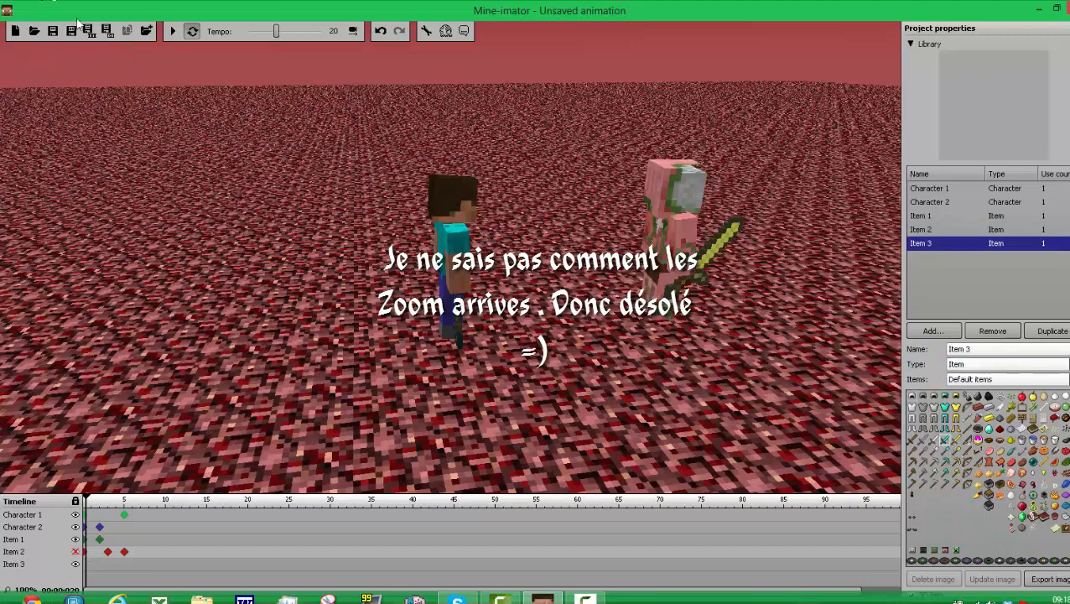
pyautogui.click(83, 565)
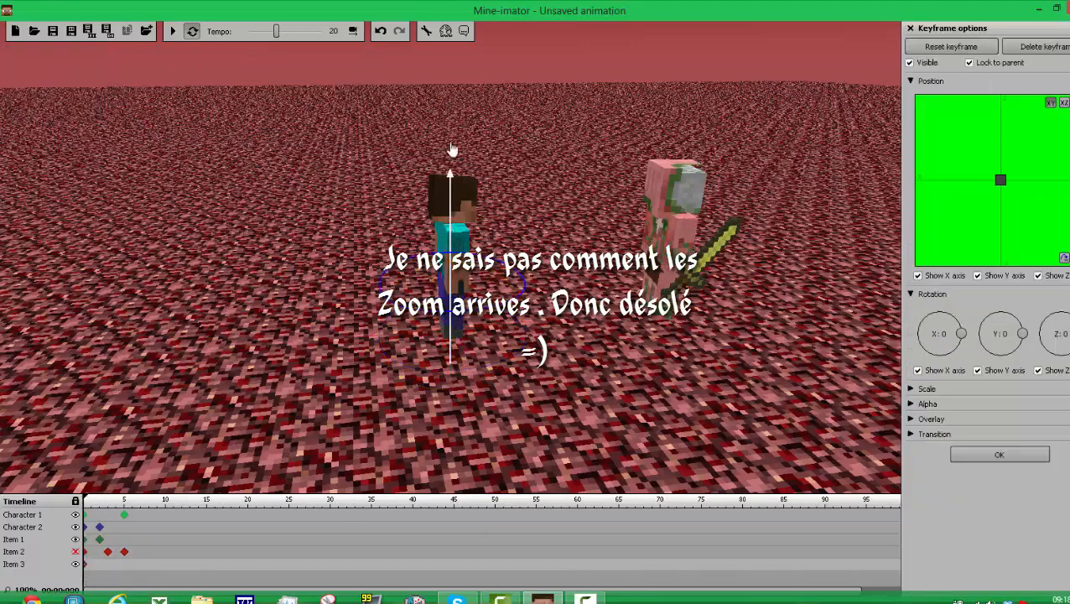
# Step: Move the new sword up and behind Character 1 and rotate it to about Y 13
pyautogui.moveTo(422, 239)
pyautogui.mouseDown()
pyautogui.moveTo(413, 254)
pyautogui.moveTo(436, 250)
pyautogui.mouseUp()
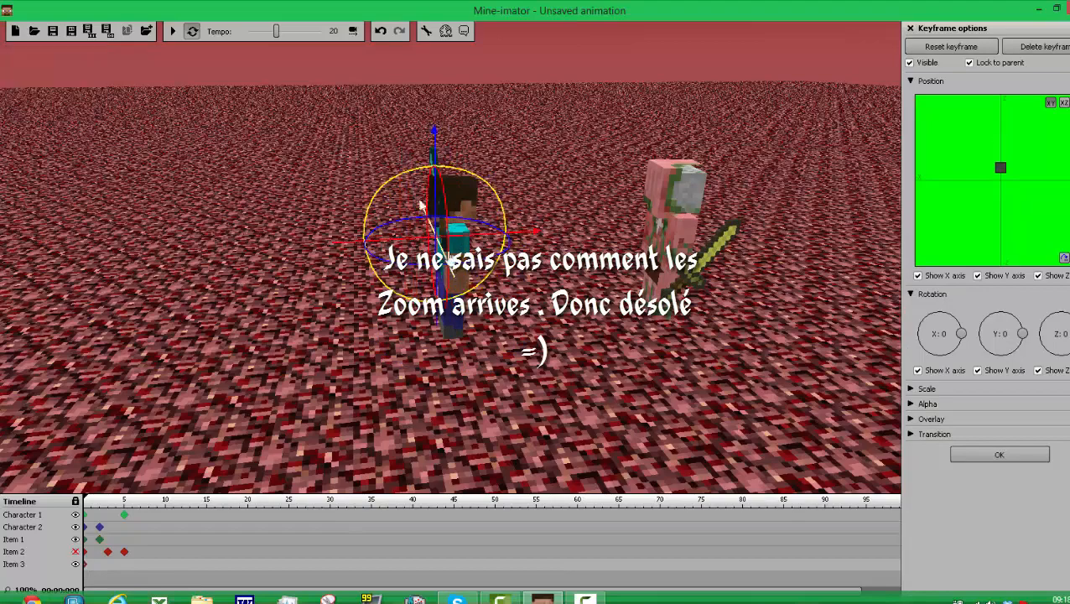
pyautogui.moveTo(449, 198); pyautogui.dragTo(447, 147)
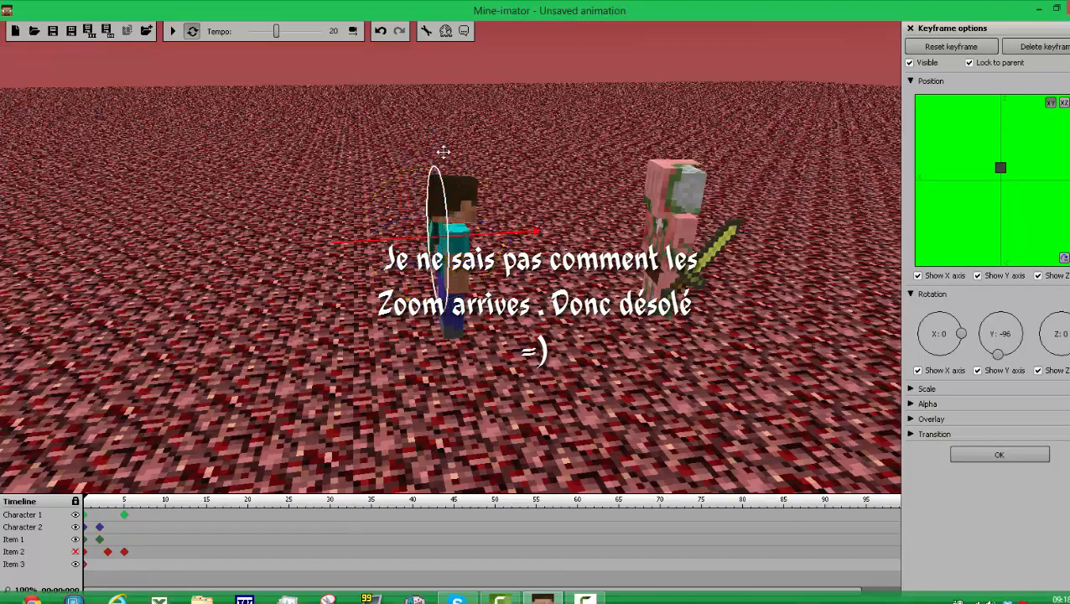
pyautogui.moveTo(600, 337); pyautogui.dragTo(748, 302)
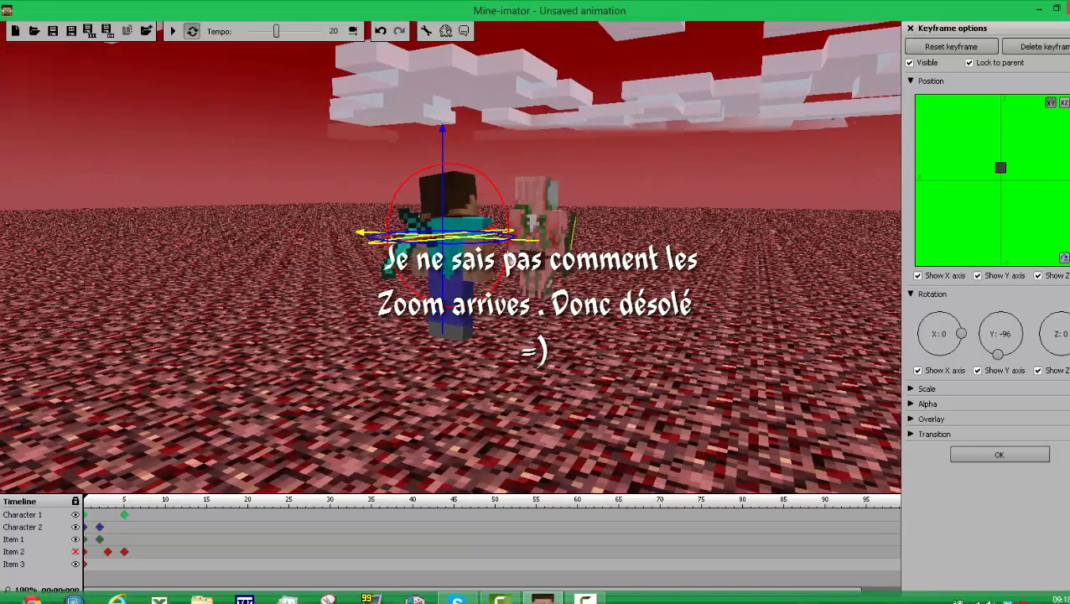
pyautogui.moveTo(504, 280); pyautogui.dragTo(367, 351)
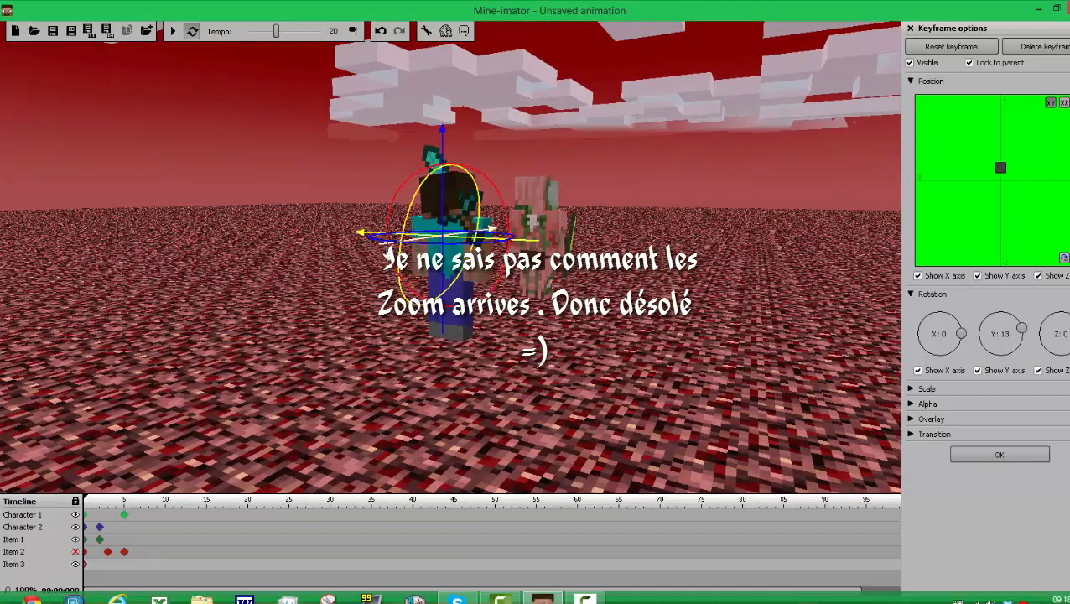
# Step: Fit the new sword diagonally against Character 1's back in its frame 0 keyframe and play the animation to check it
pyautogui.moveTo(387, 251); pyautogui.dragTo(344, 261)
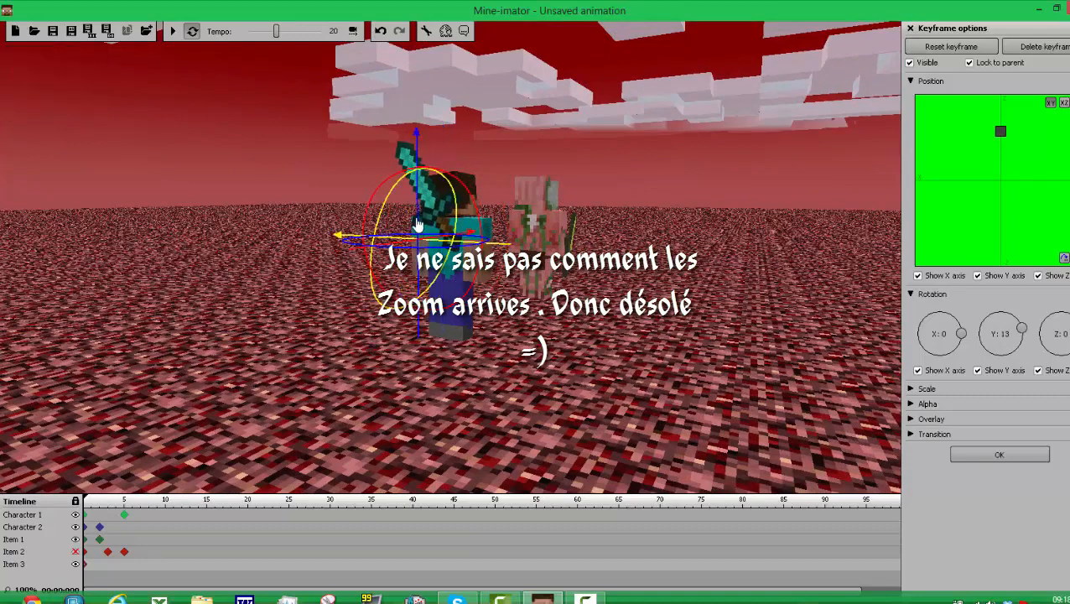
pyautogui.moveTo(418, 224)
pyautogui.mouseDown()
pyautogui.moveTo(424, 290)
pyautogui.moveTo(472, 286)
pyautogui.moveTo(453, 286)
pyautogui.mouseUp()
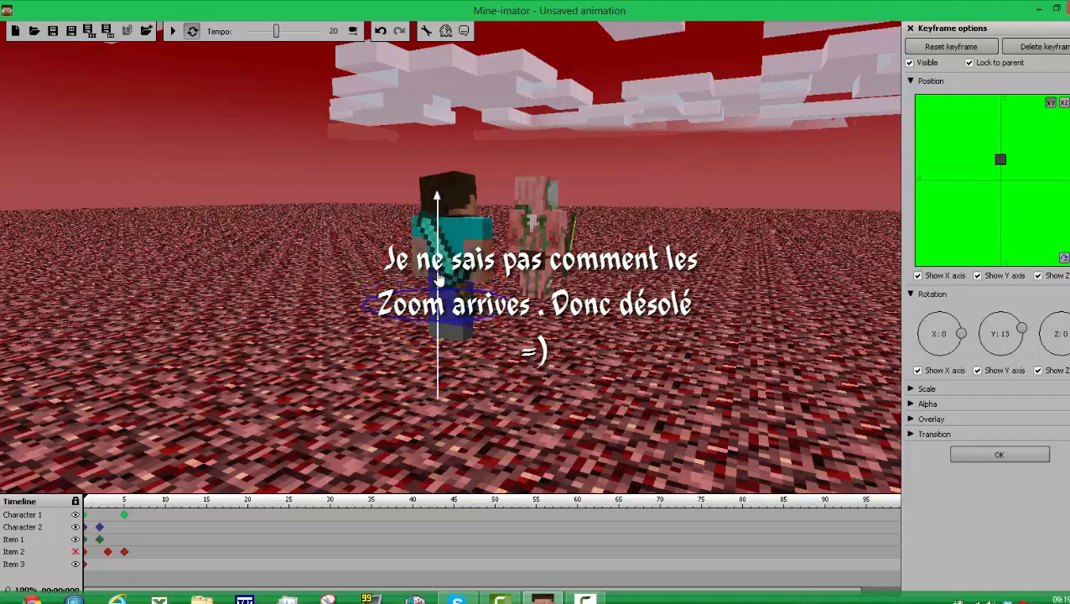
pyautogui.moveTo(719, 354); pyautogui.dragTo(641, 333)
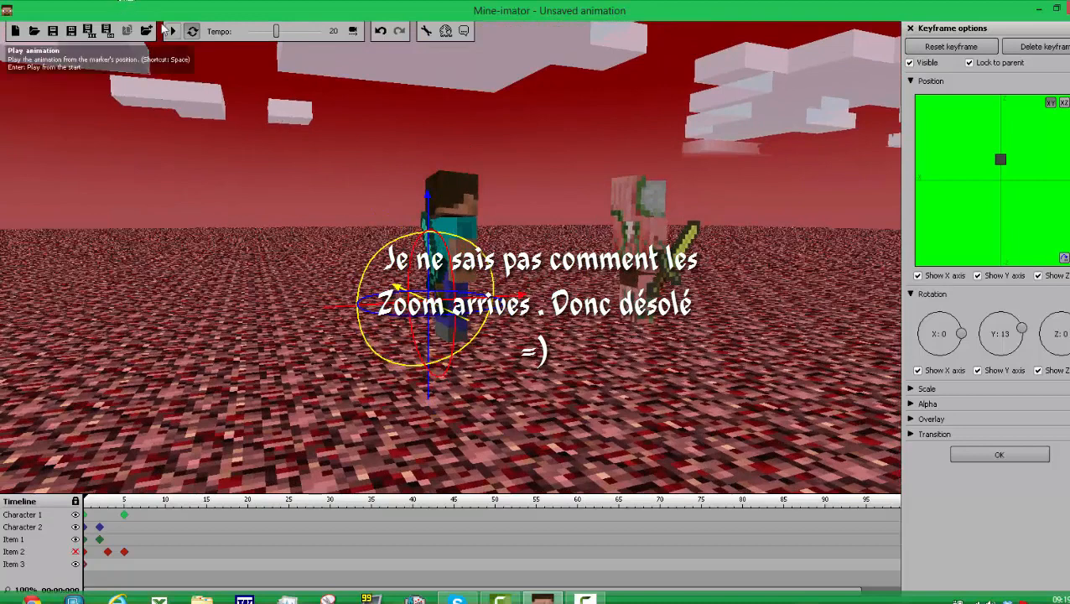
pyautogui.click(172, 32)
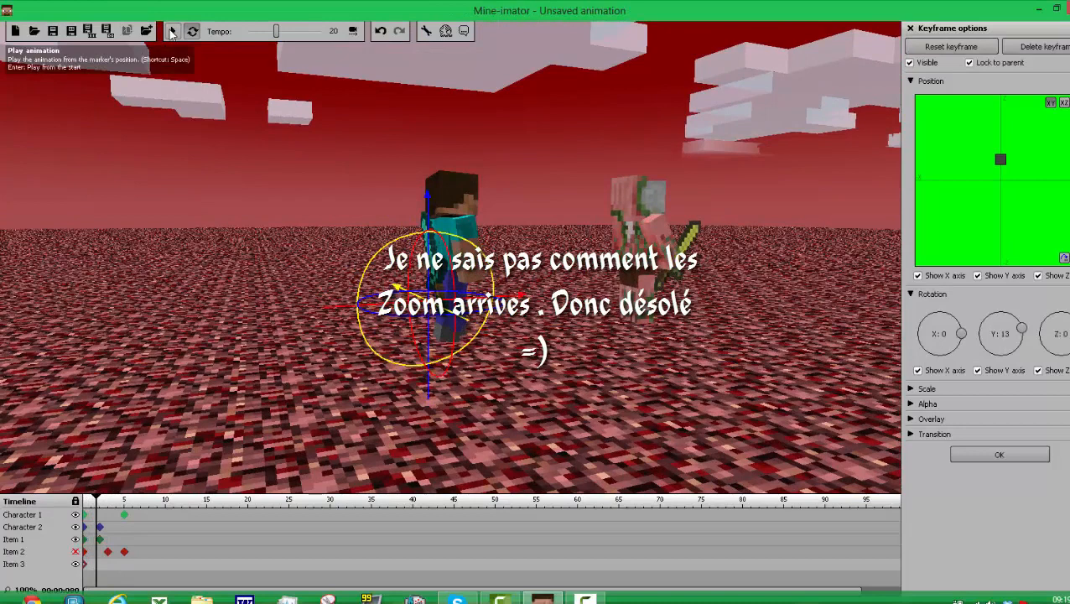
pyautogui.click(172, 32)
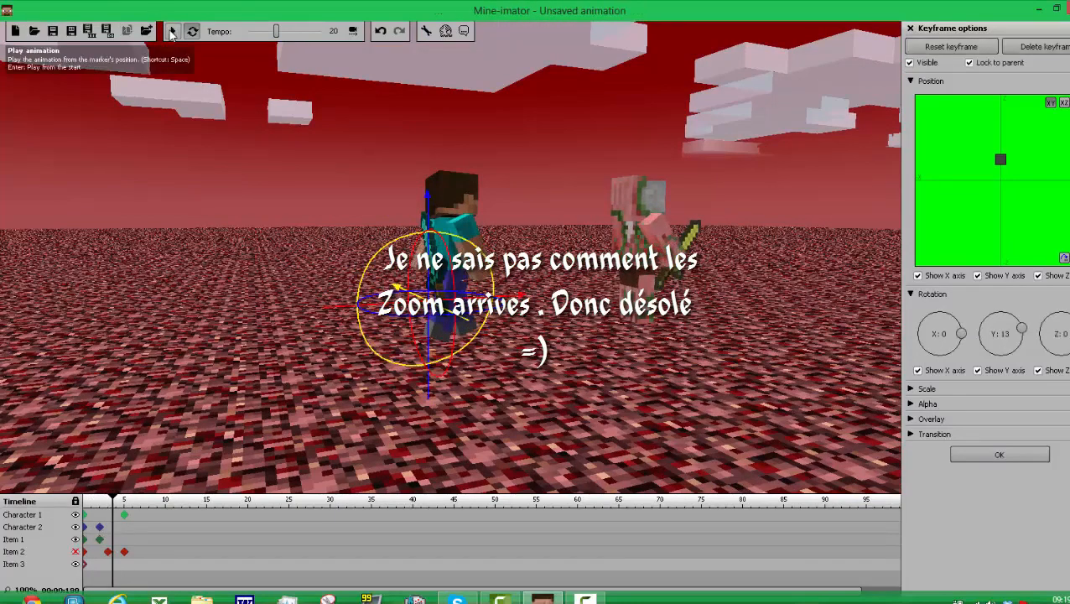
# Step: Move Character 1 forward toward Character 2 in its frame 5 keyframe and preview the walk
pyautogui.click(124, 514)
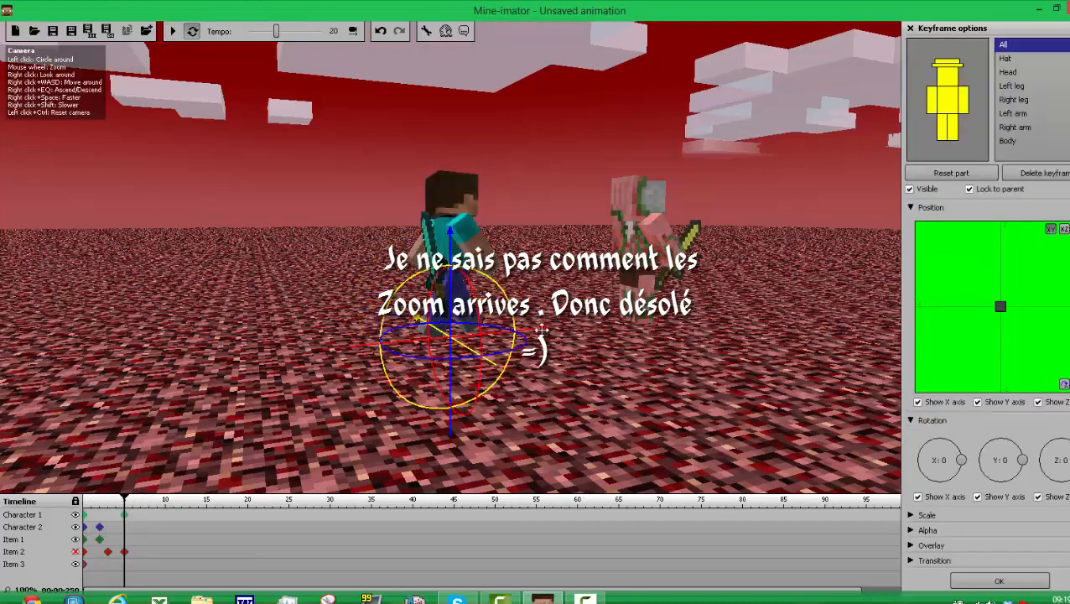
pyautogui.moveTo(541, 332); pyautogui.dragTo(591, 334)
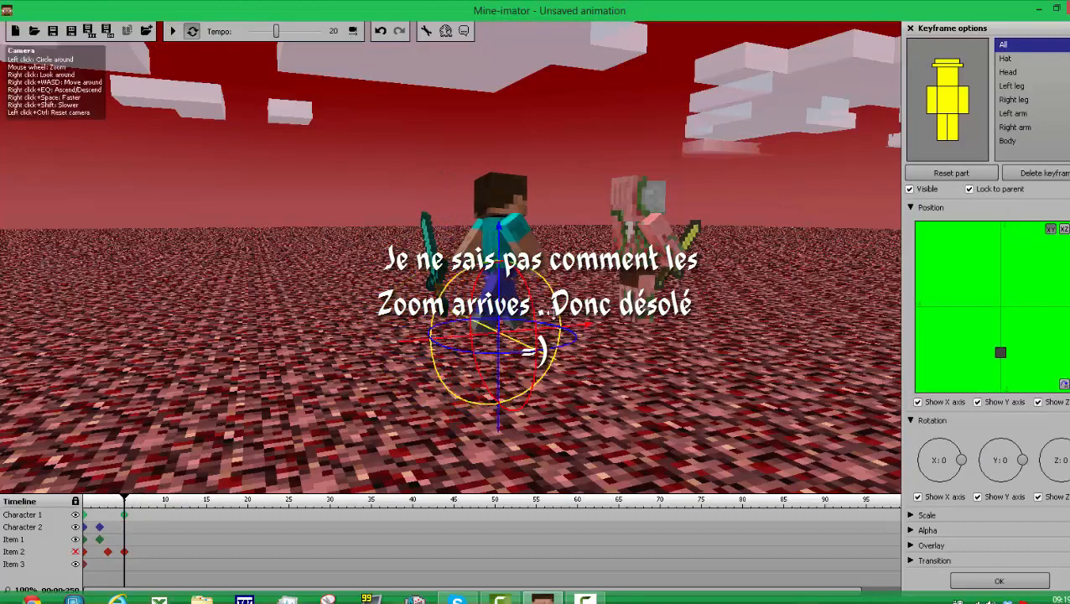
pyautogui.click(172, 31)
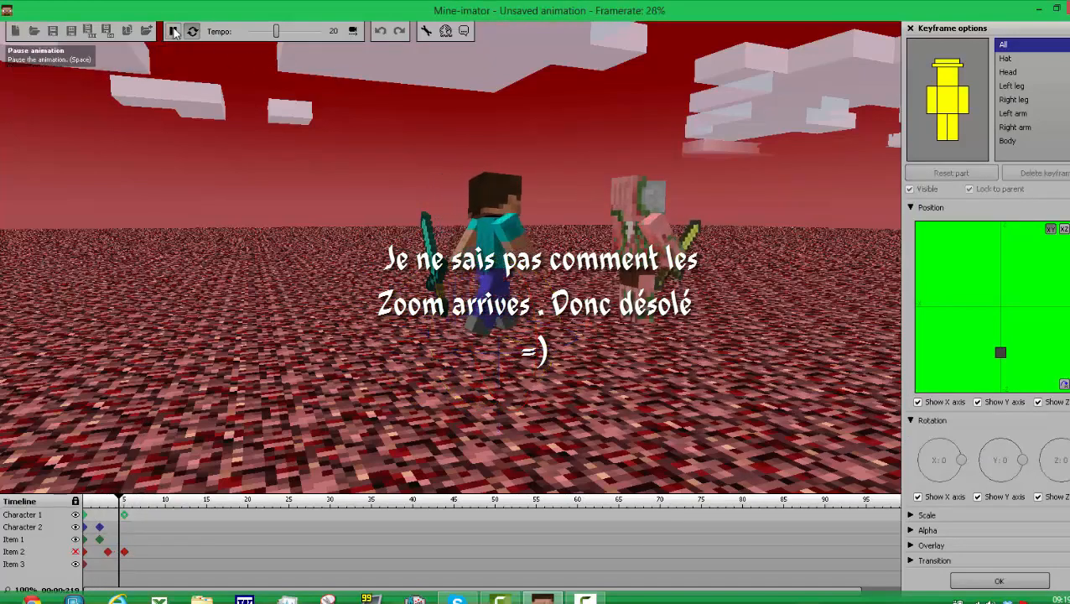
pyautogui.click(174, 32)
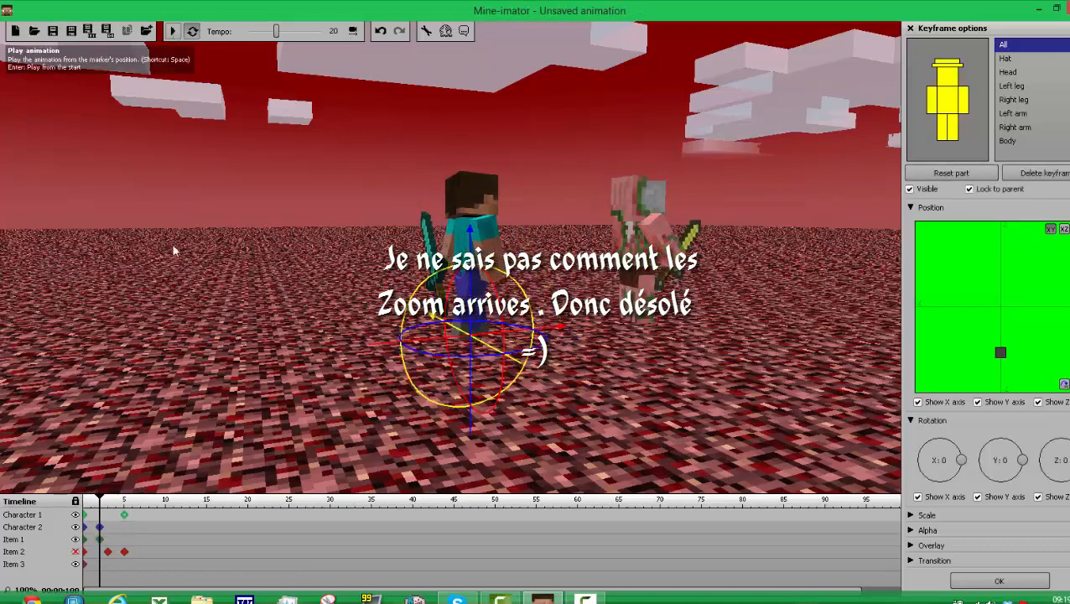
# Step: Create a frame 5 keyframe for the new sword, move it forward onto Character 1's back, and play the animation to check it
pyautogui.click(124, 563)
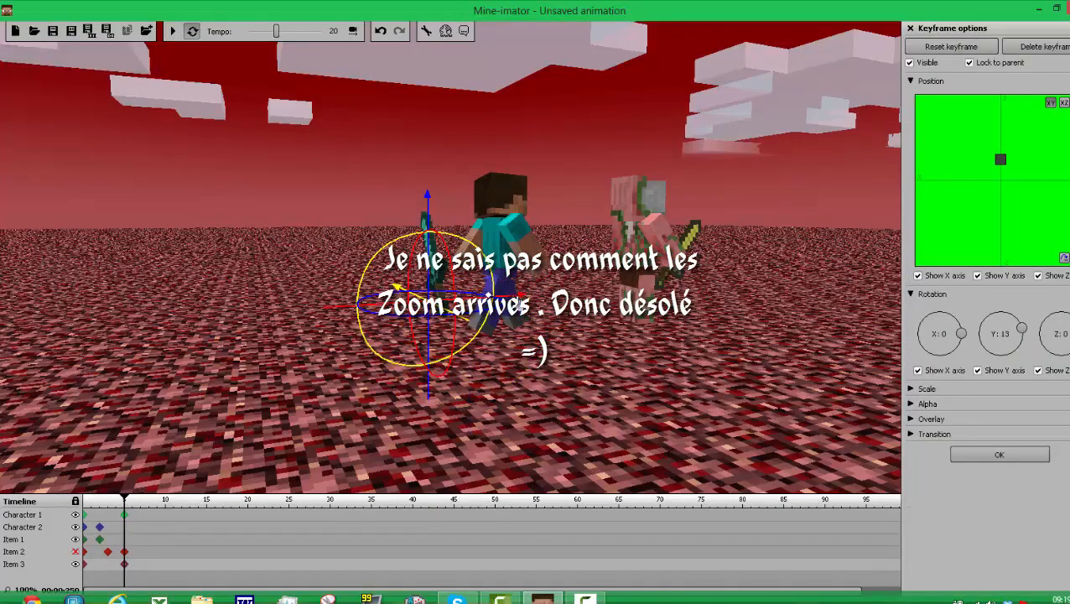
pyautogui.moveTo(520, 302); pyautogui.dragTo(572, 300)
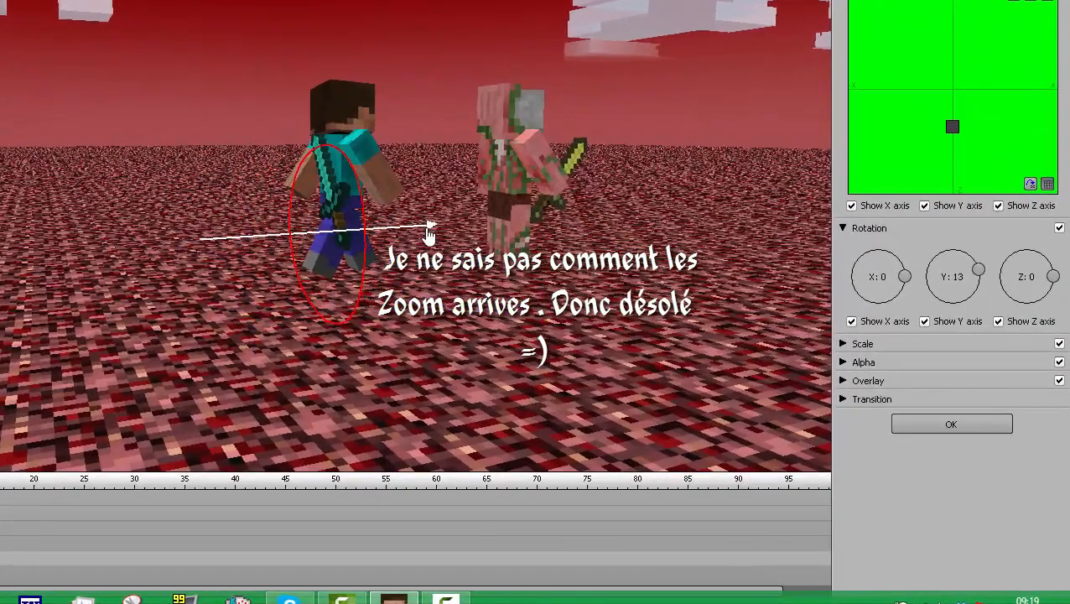
pyautogui.moveTo(429, 235); pyautogui.dragTo(430, 234)
pyautogui.moveTo(561, 374); pyautogui.dragTo(310, 340)
pyautogui.moveTo(343, 391); pyautogui.dragTo(409, 318)
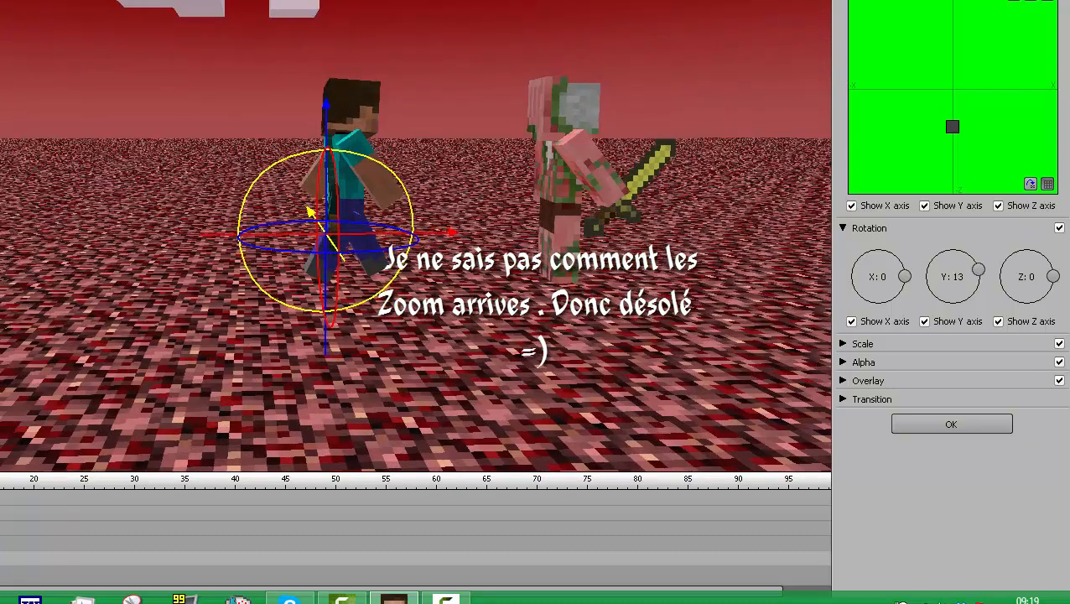
pyautogui.press('space')
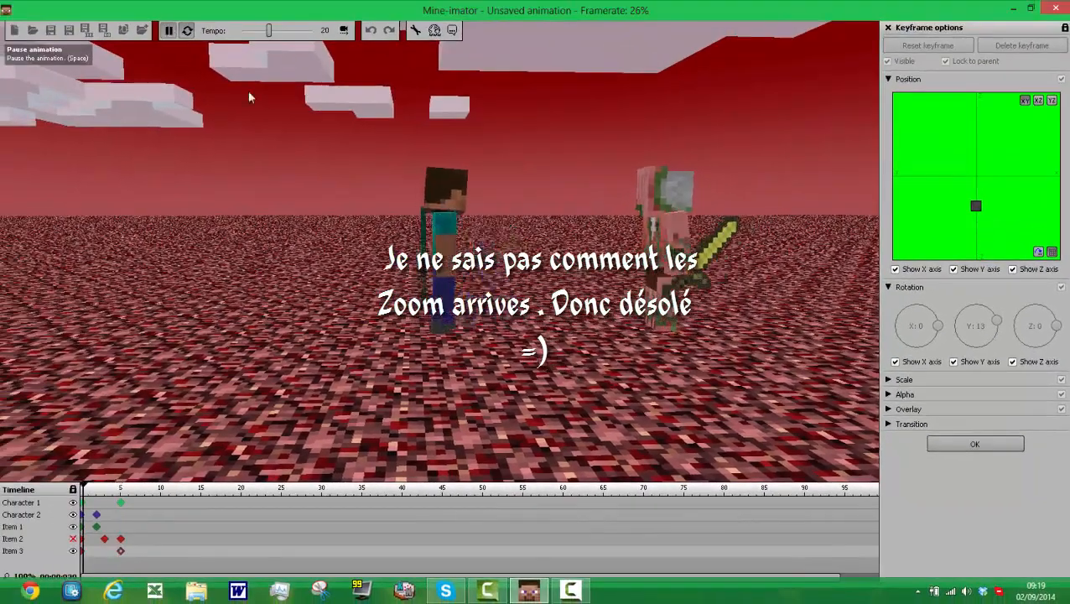
pyautogui.press('space')
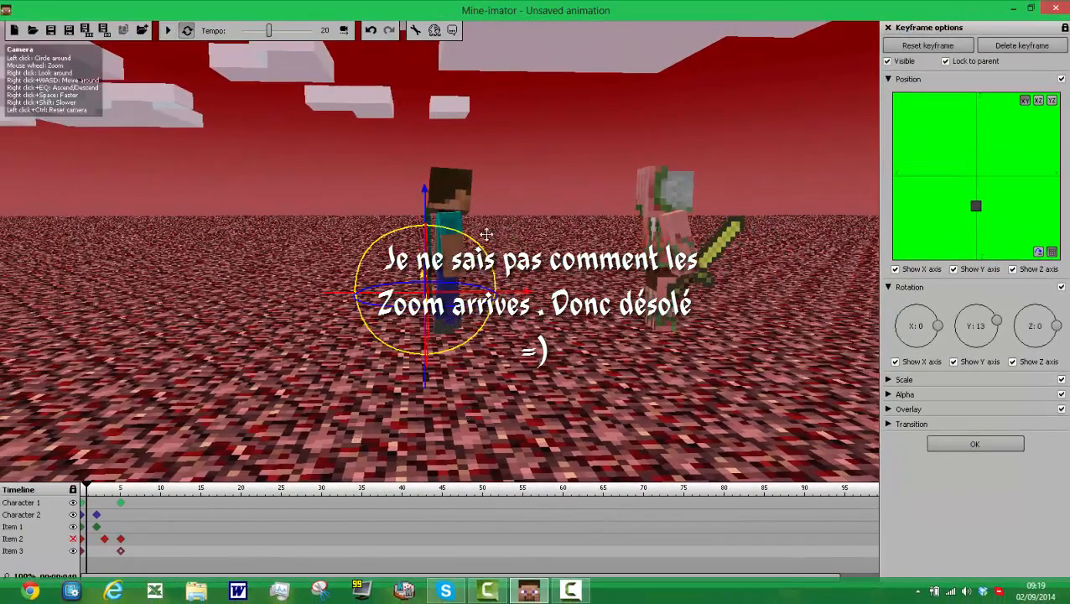
# Step: Create a frame 7 keyframe for Character 1 and rotate its right arm to about X 10
pyautogui.click(138, 503)
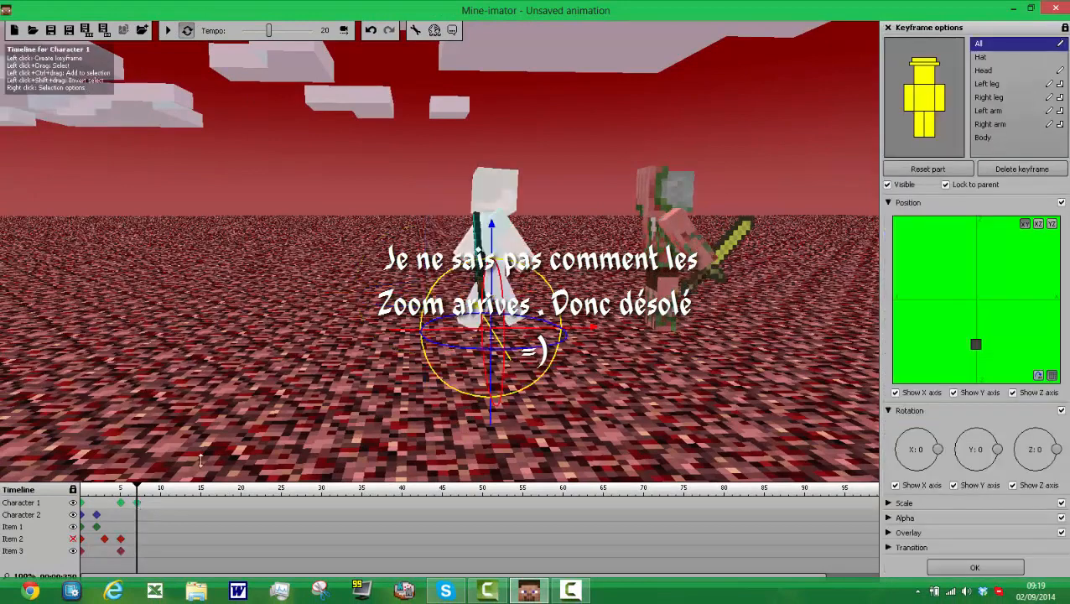
pyautogui.click(913, 102)
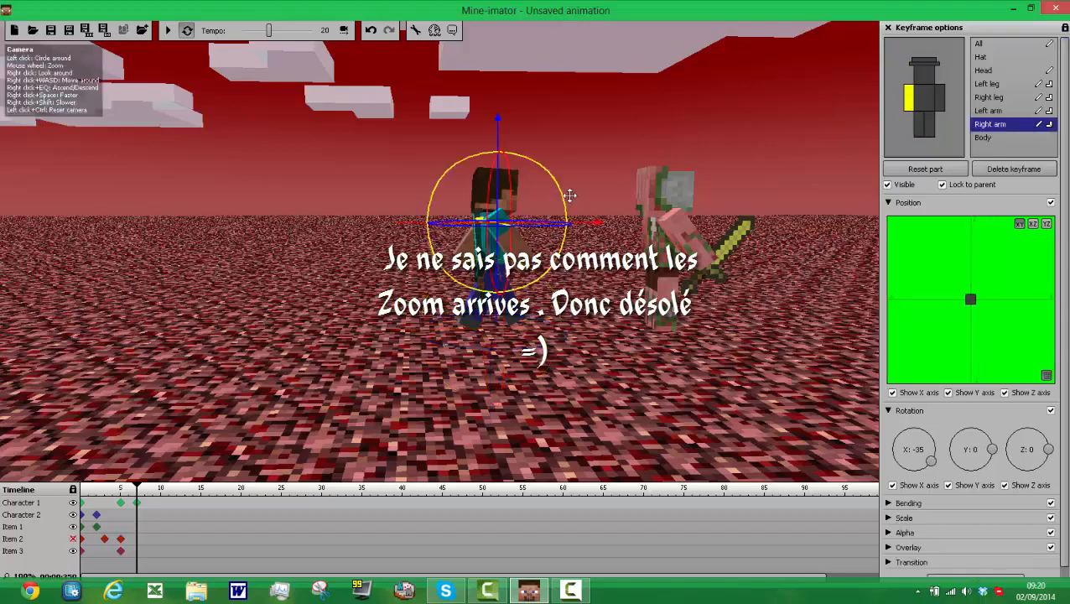
pyautogui.moveTo(569, 196); pyautogui.dragTo(565, 192)
pyautogui.moveTo(537, 135); pyautogui.dragTo(506, 112)
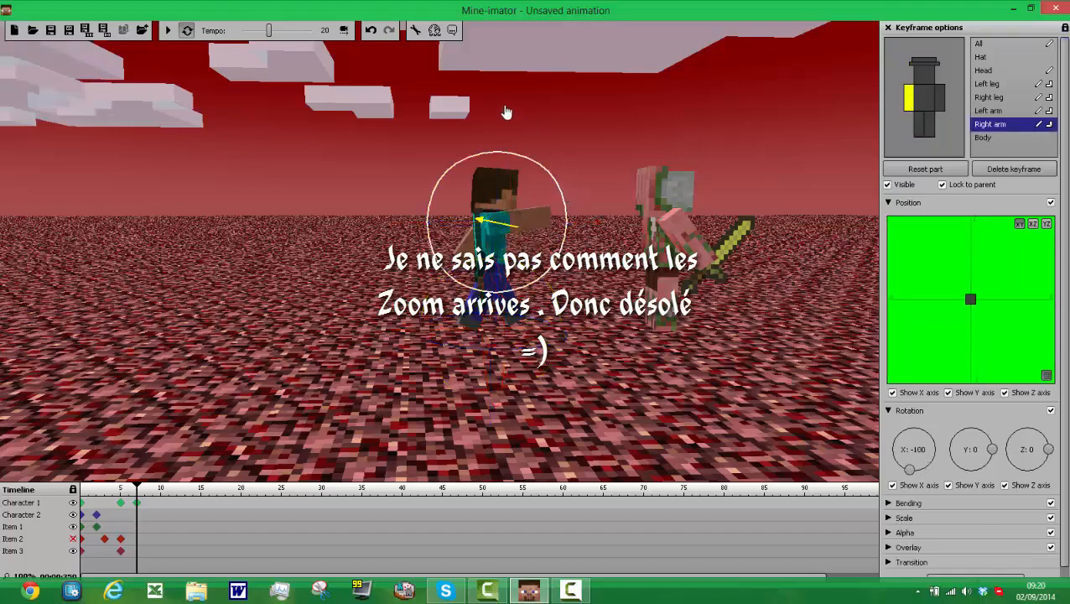
pyautogui.moveTo(610, 154); pyautogui.dragTo(561, 261)
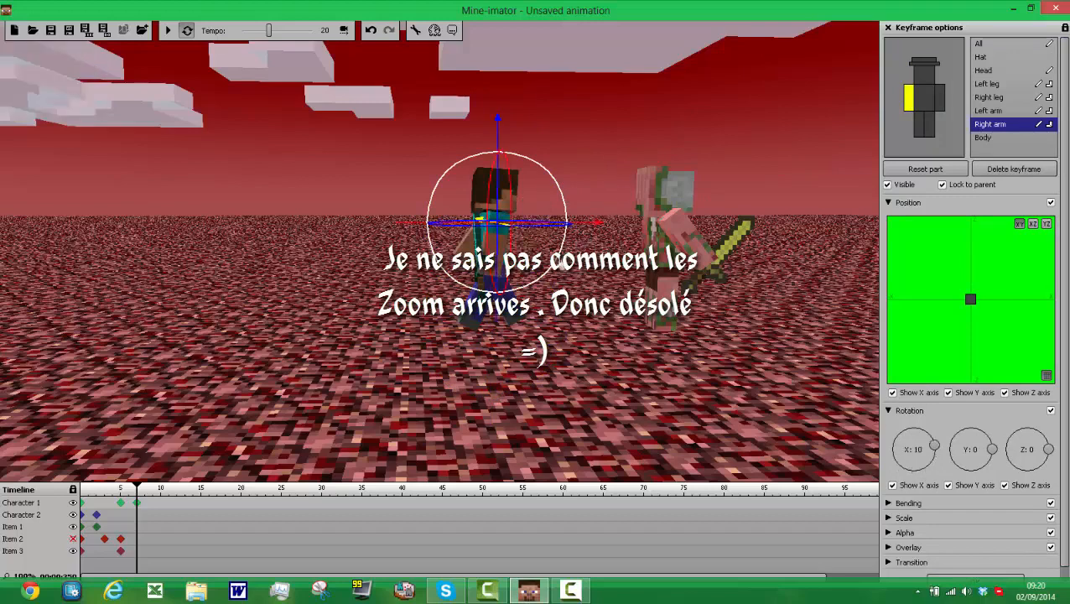
# Step: Create a frame 7 keyframe for the diamond sword, rotate it to about Y 10 and Z 9, and preview the animation
pyautogui.click(136, 551)
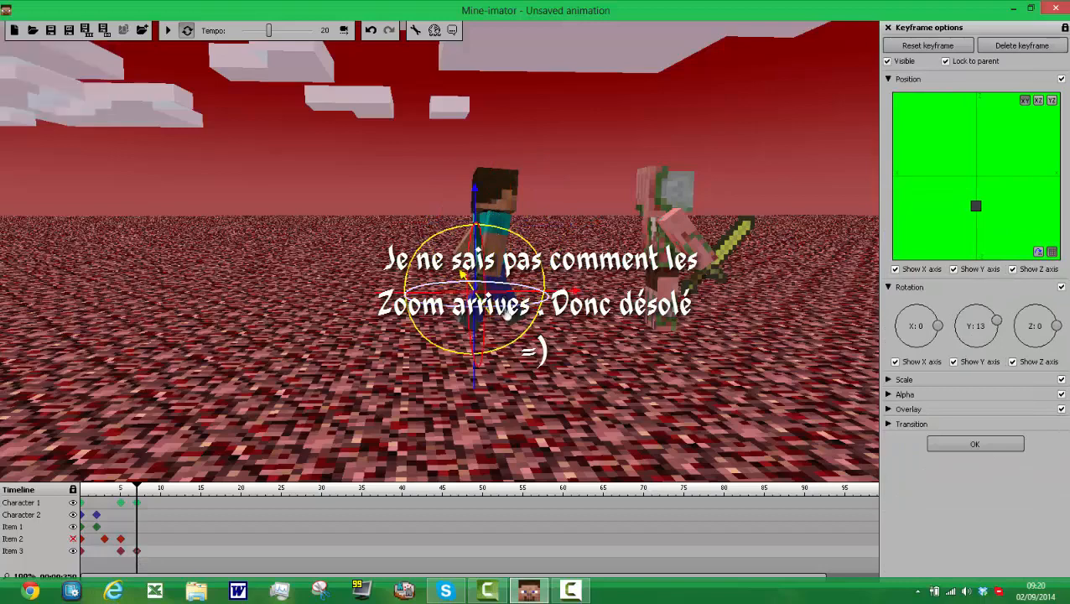
pyautogui.moveTo(502, 302); pyautogui.dragTo(496, 323)
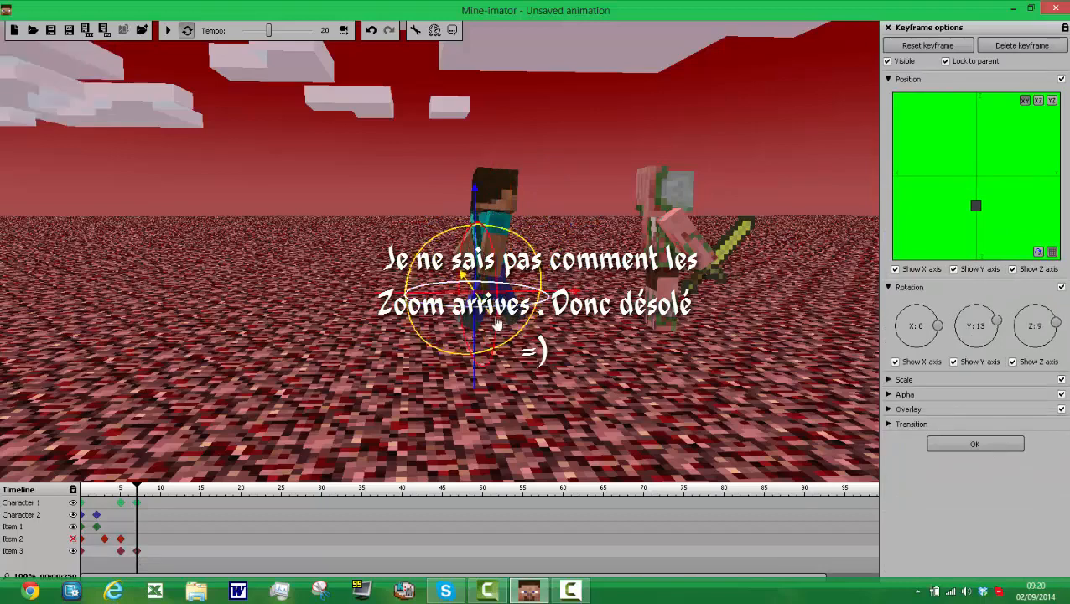
pyautogui.moveTo(460, 256); pyautogui.dragTo(460, 274)
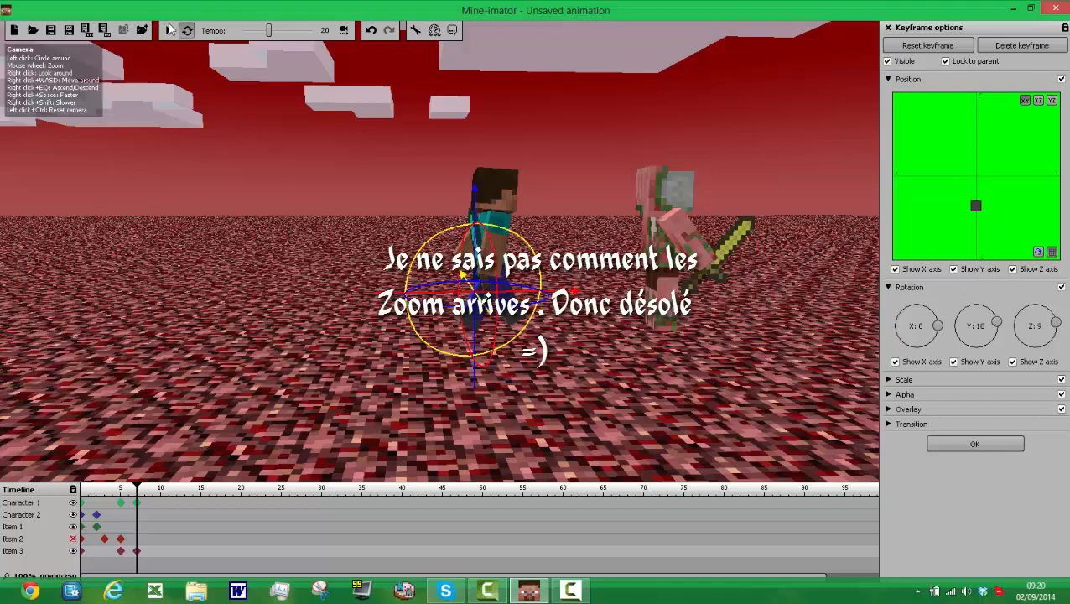
pyautogui.click(164, 30)
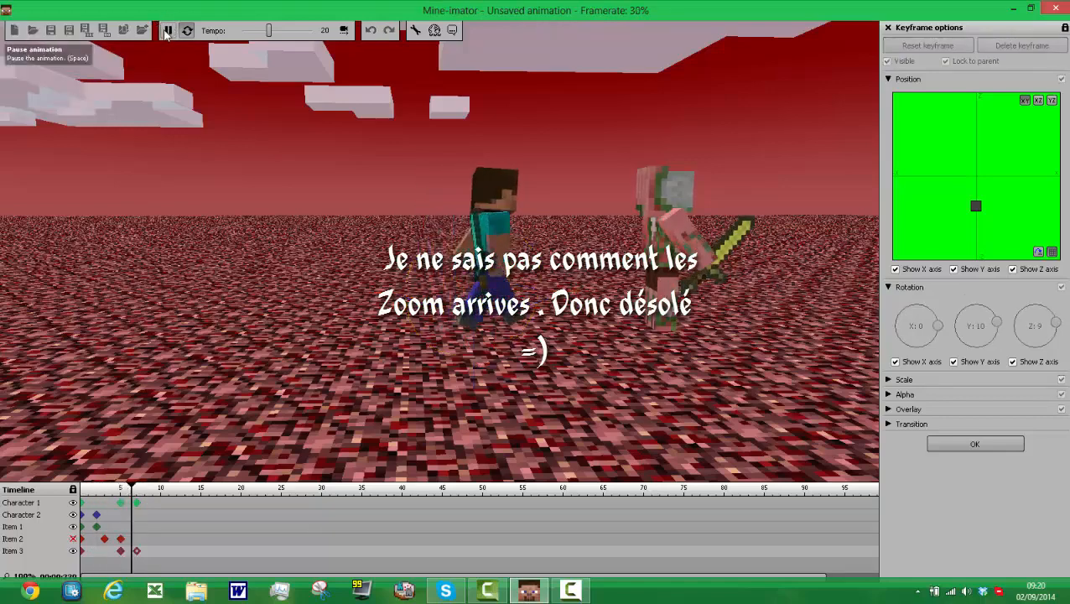
pyautogui.click(166, 32)
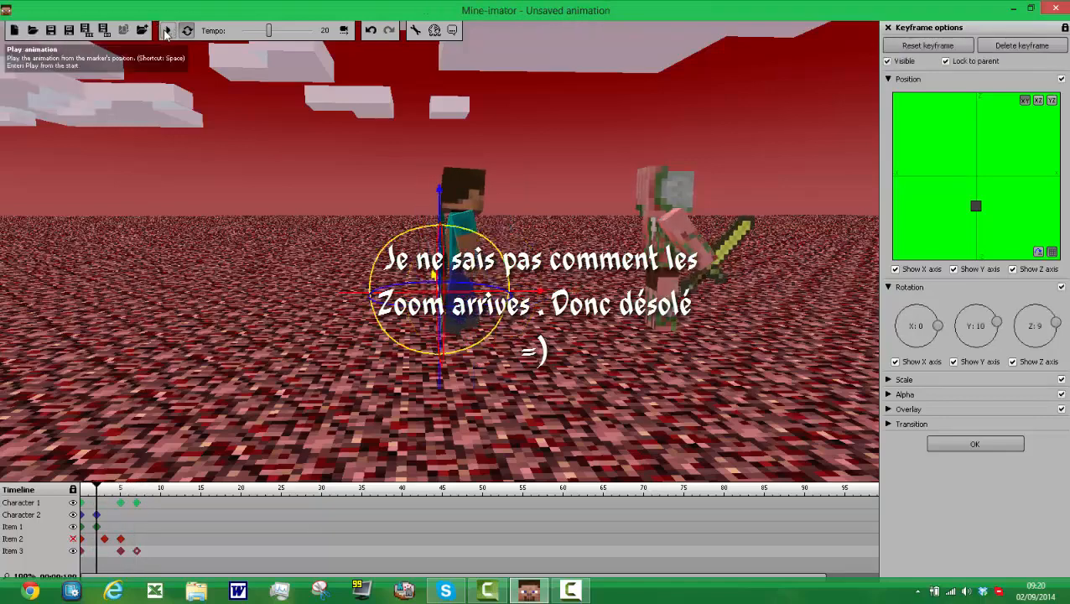
# Step: Create a frame 9 keyframe for the diamond sword and rotate it to about X -89 and Z -11
pyautogui.click(154, 551)
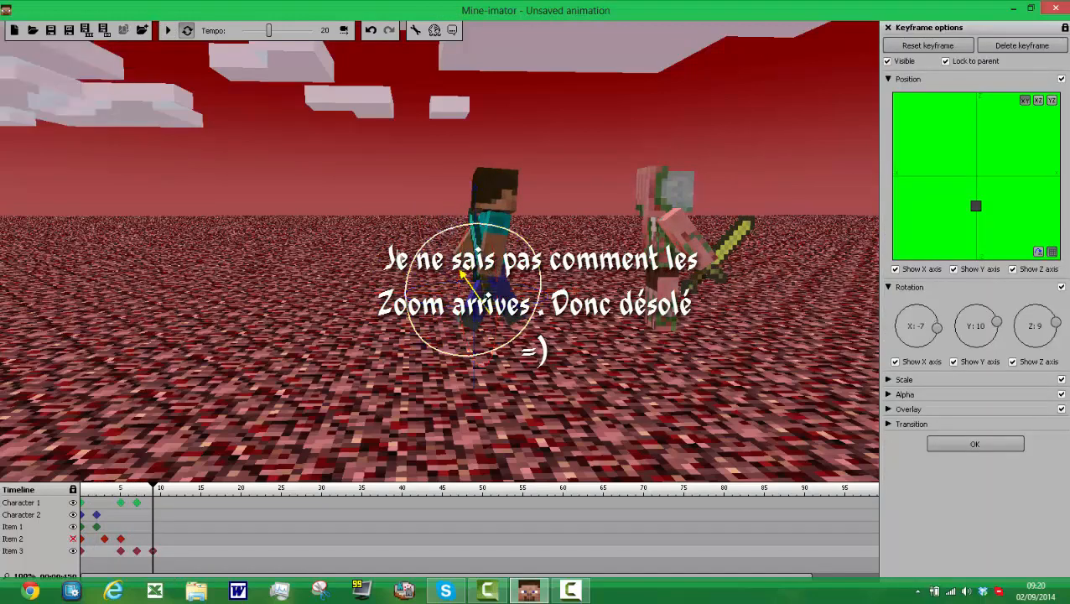
pyautogui.moveTo(463, 277); pyautogui.dragTo(520, 425)
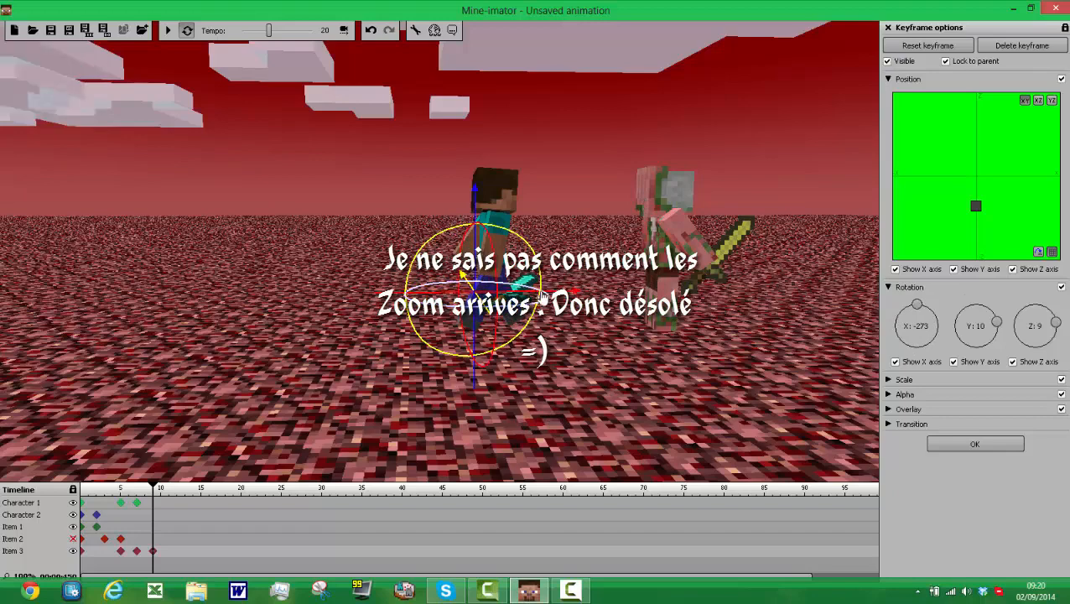
pyautogui.moveTo(546, 308); pyautogui.dragTo(564, 245)
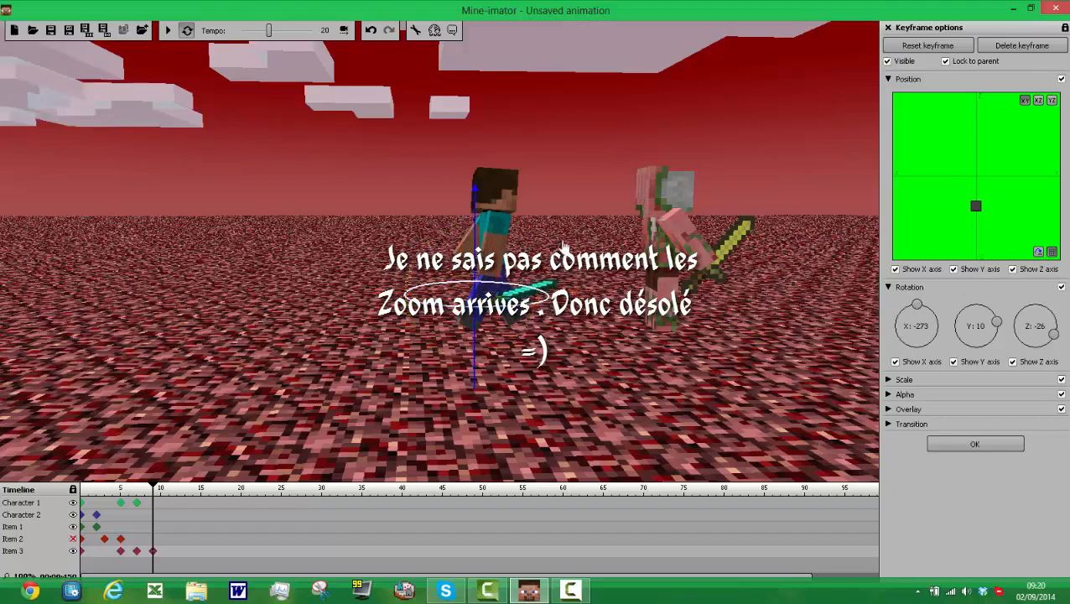
pyautogui.moveTo(542, 309); pyautogui.dragTo(543, 314)
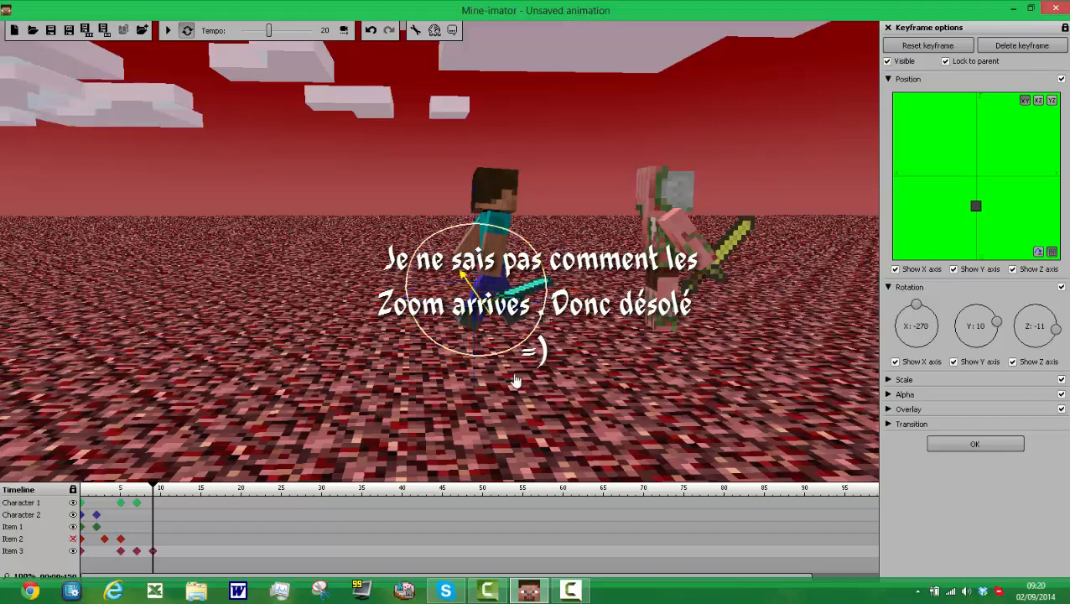
pyautogui.moveTo(516, 382); pyautogui.dragTo(486, 243)
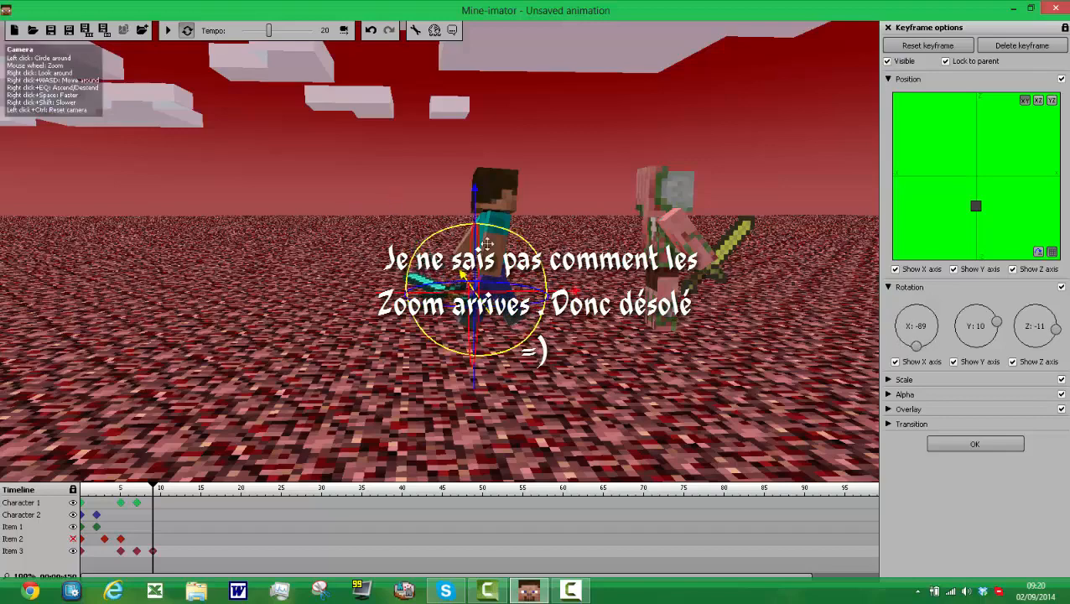
# Step: Raise the diamond sword toward Character 1's hand, rotate it forward to about X -305, and play the animation to check it
pyautogui.moveTo(475, 198); pyautogui.dragTo(475, 171)
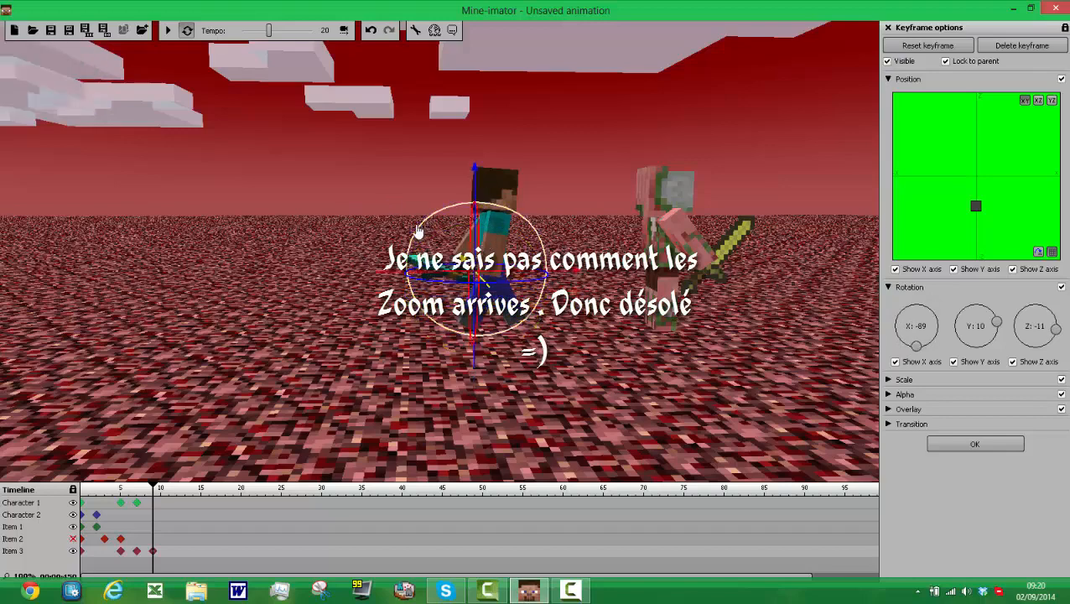
pyautogui.moveTo(415, 227); pyautogui.dragTo(564, 241)
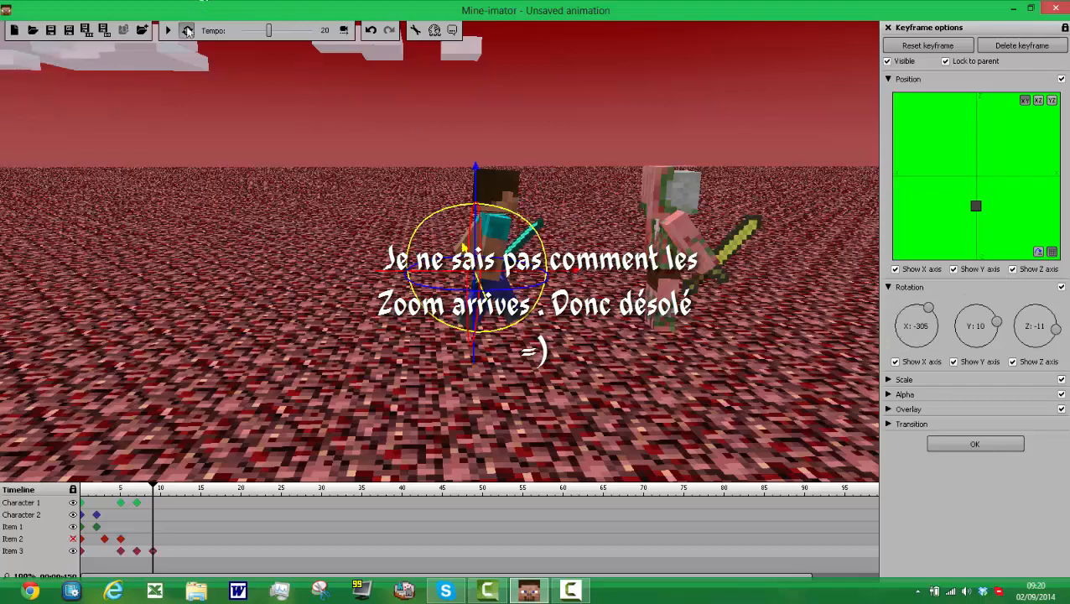
pyautogui.click(168, 32)
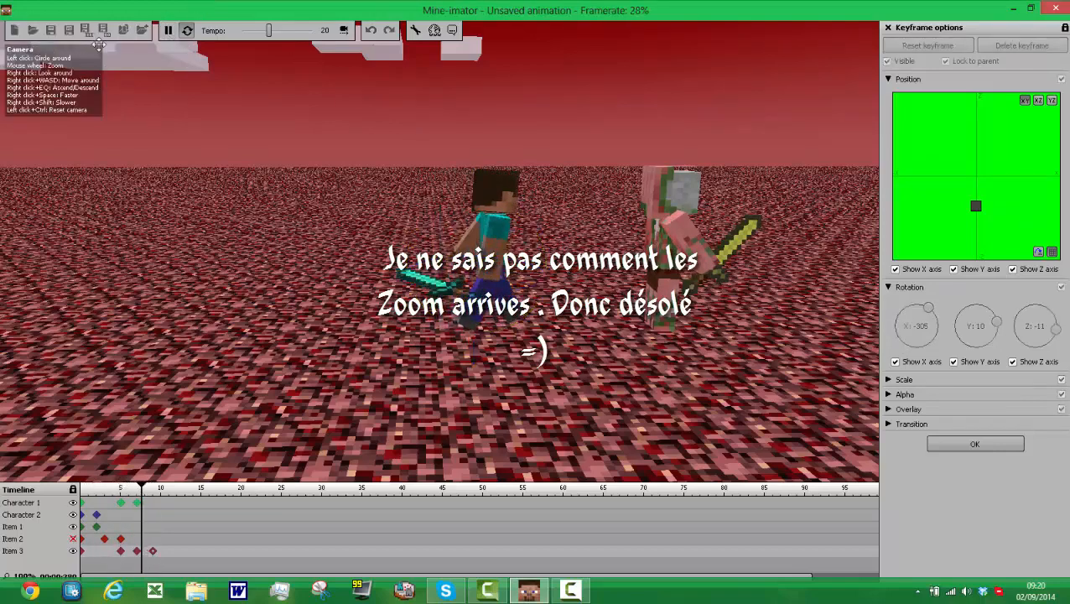
pyautogui.click(169, 32)
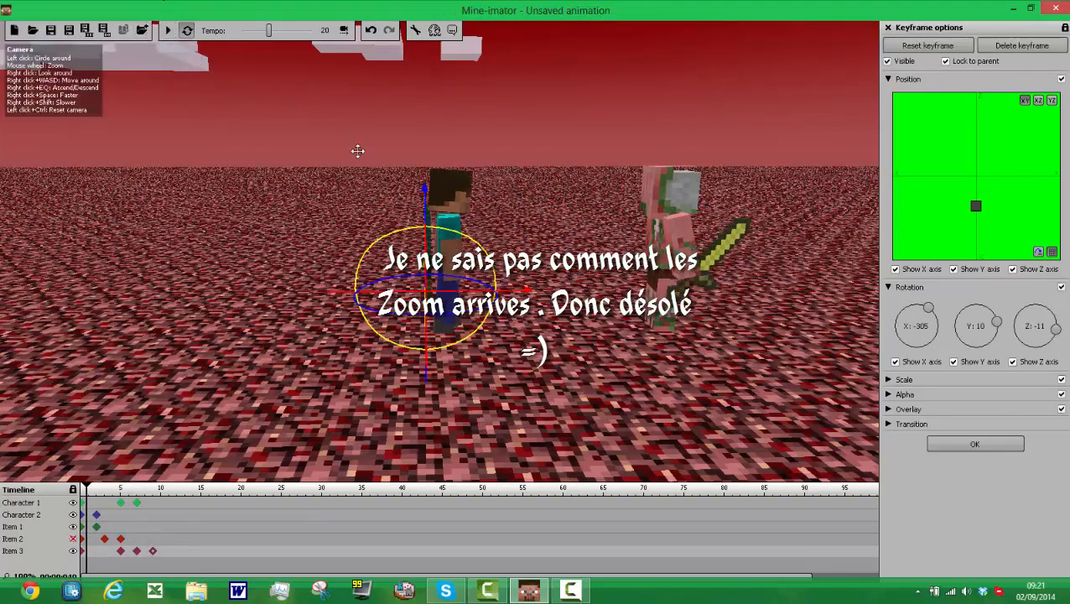
# Step: Create frame 10 keyframes for the golden sword and Character 2, and turn Character 2 to about Z -178
pyautogui.click(161, 526)
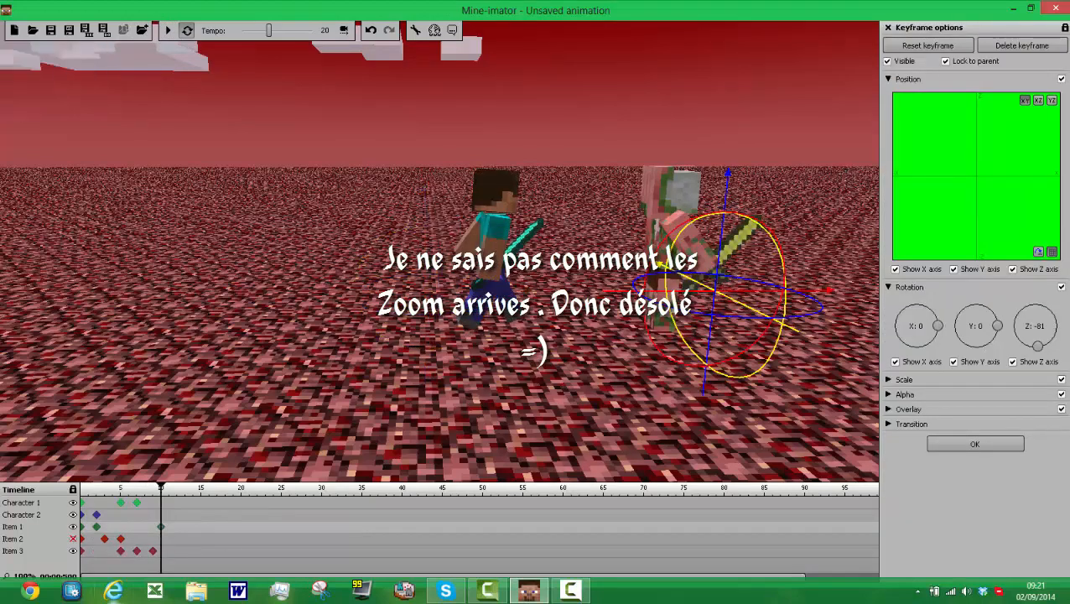
pyautogui.click(162, 520)
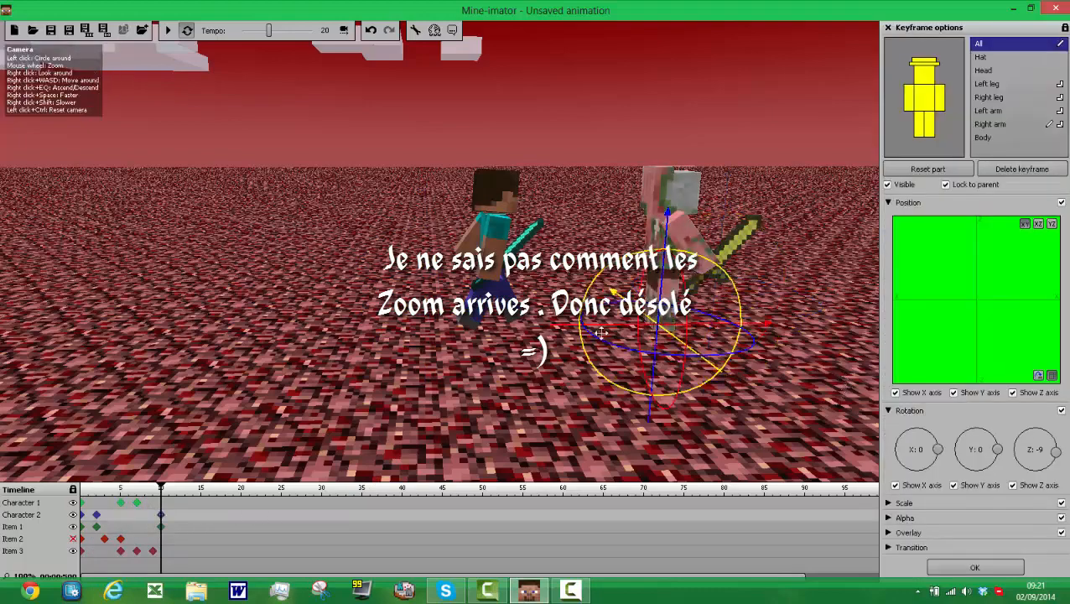
pyautogui.moveTo(604, 349); pyautogui.dragTo(638, 226)
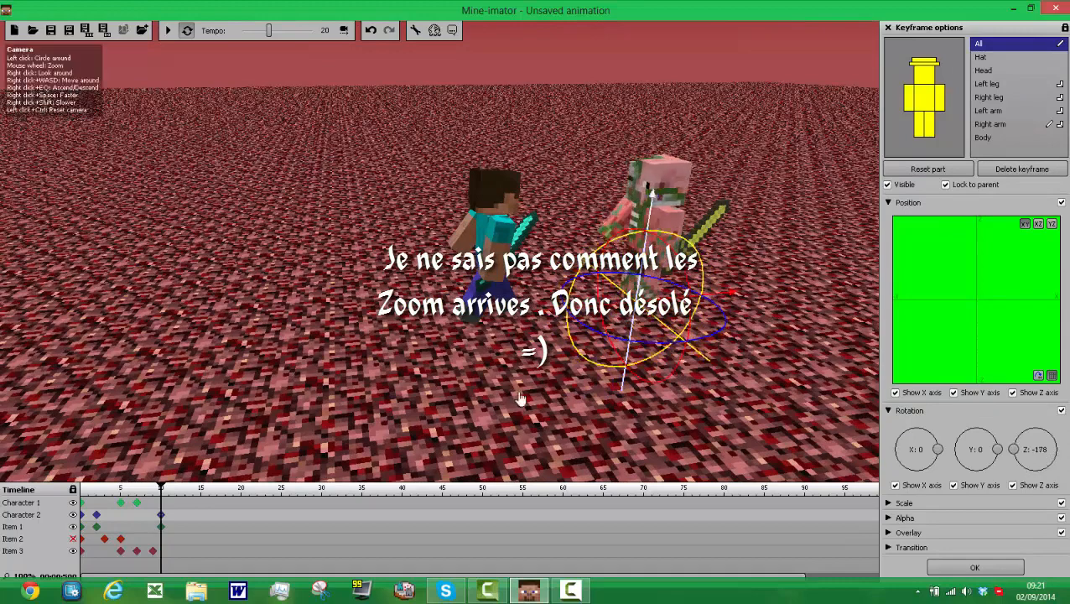
# Step: Rotate the golden sword to about Z 93 at frame 10, move it to Character 2's front hand, and preview the animation
pyautogui.click(159, 537)
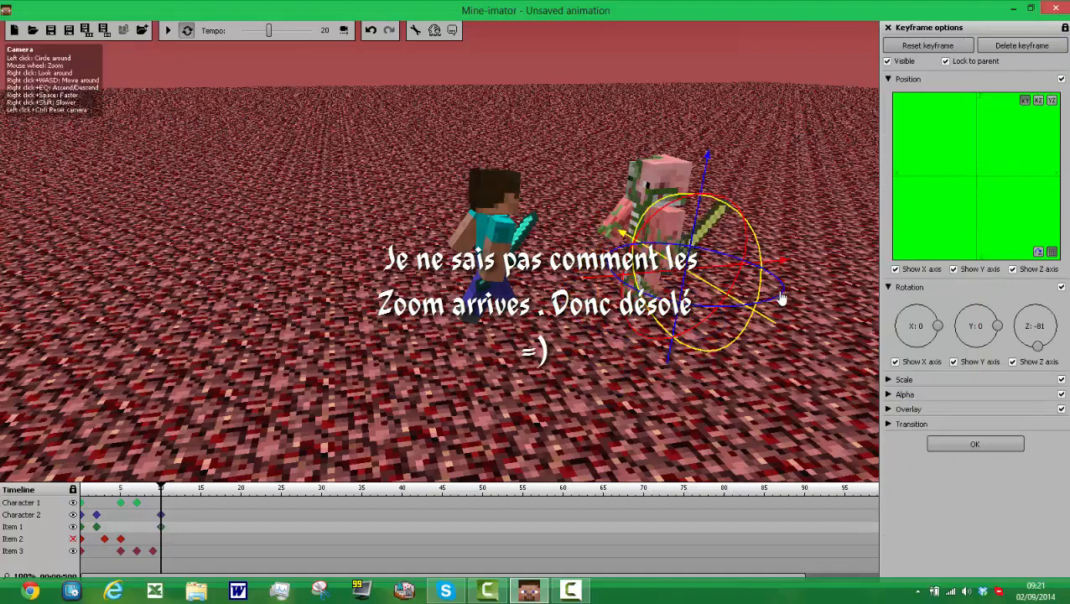
pyautogui.moveTo(780, 303); pyautogui.dragTo(678, 334)
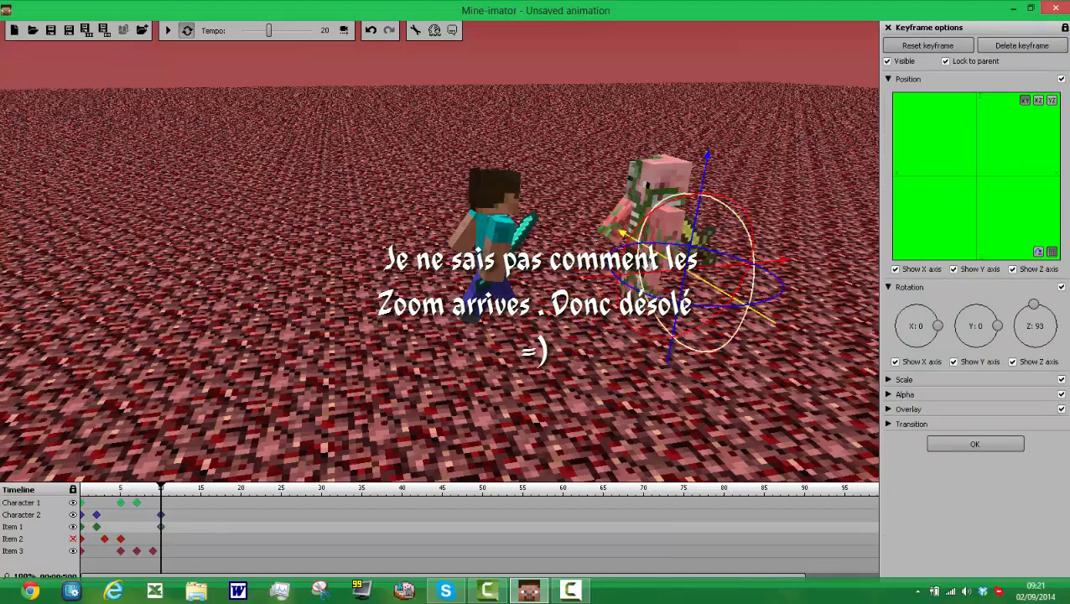
pyautogui.moveTo(615, 202)
pyautogui.mouseDown()
pyautogui.moveTo(602, 185)
pyautogui.moveTo(619, 204)
pyautogui.mouseUp()
pyautogui.moveTo(576, 239); pyautogui.dragTo(542, 252)
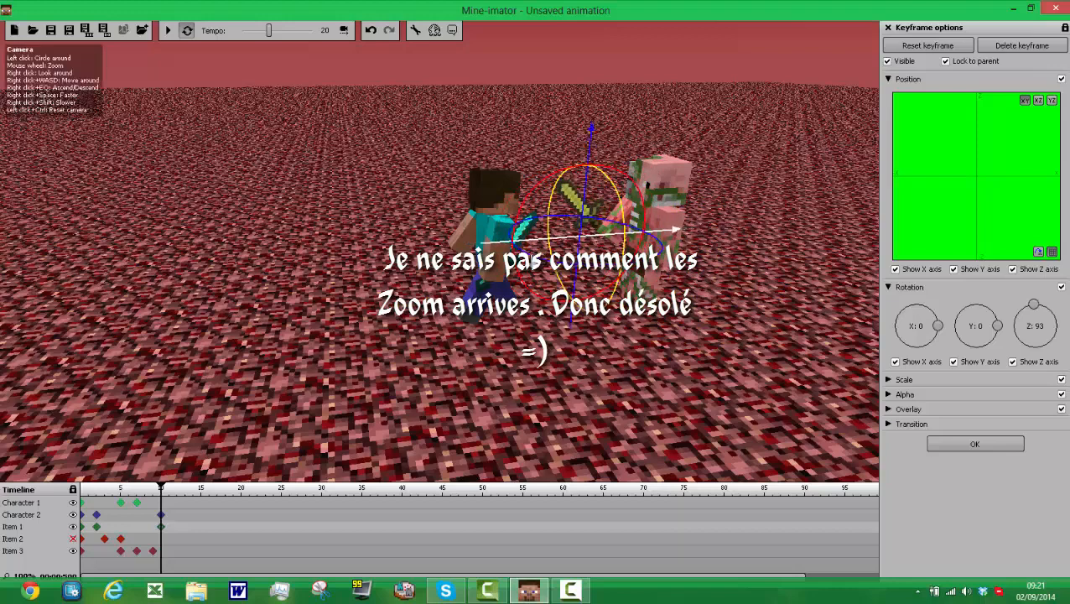
pyautogui.moveTo(622, 280); pyautogui.dragTo(639, 289)
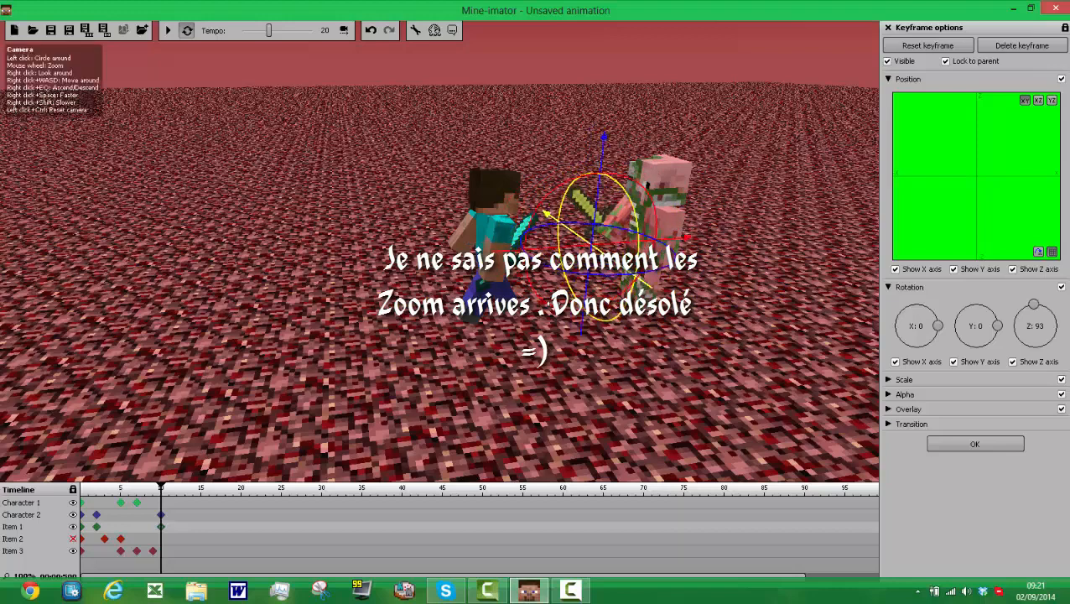
pyautogui.moveTo(464, 379); pyautogui.dragTo(590, 406)
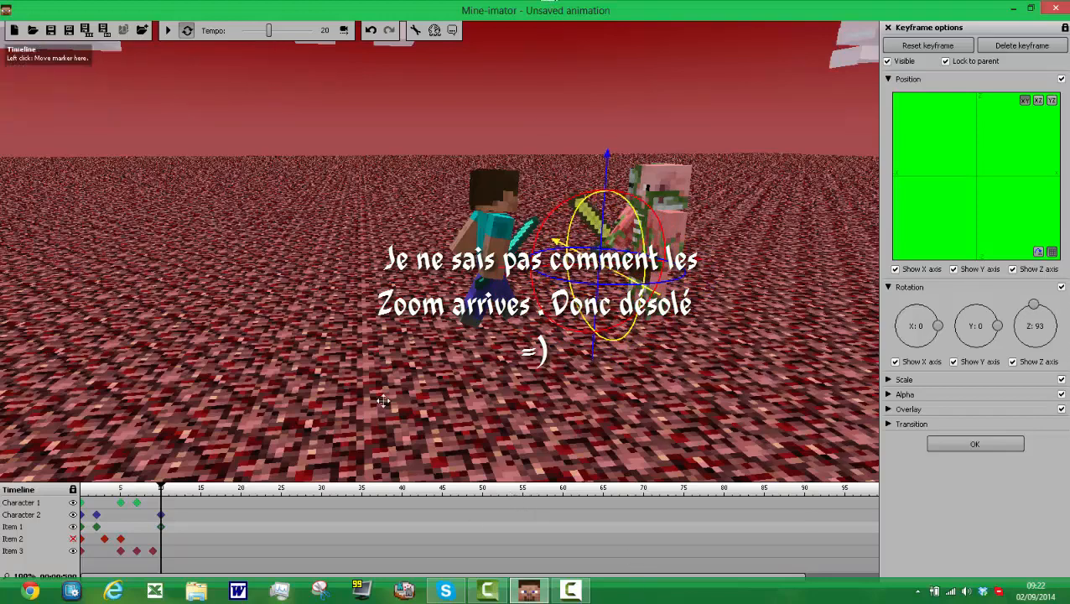
pyautogui.click(168, 30)
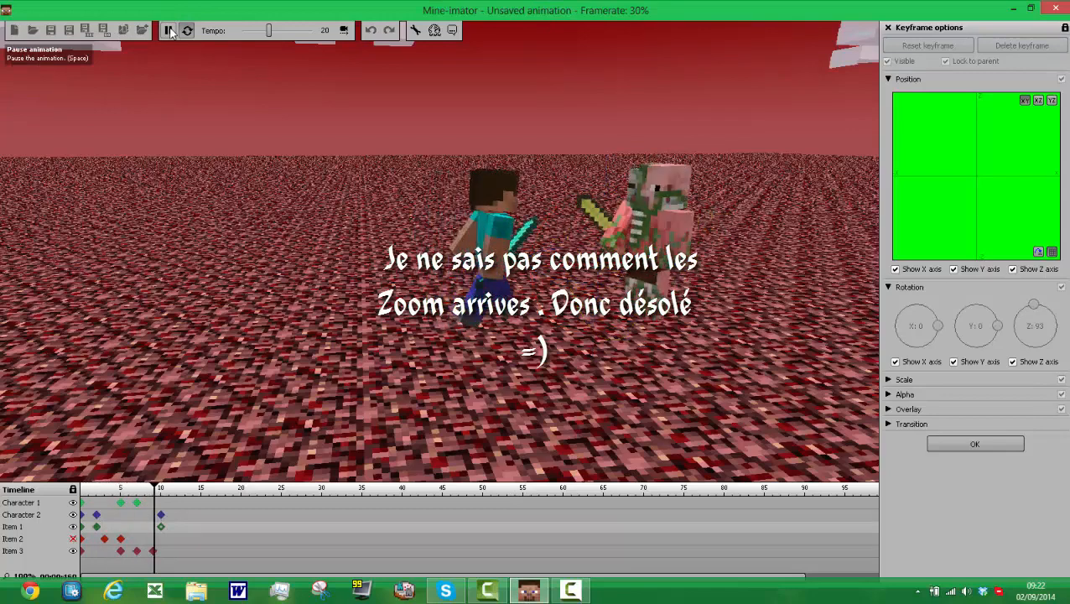
pyautogui.click(169, 30)
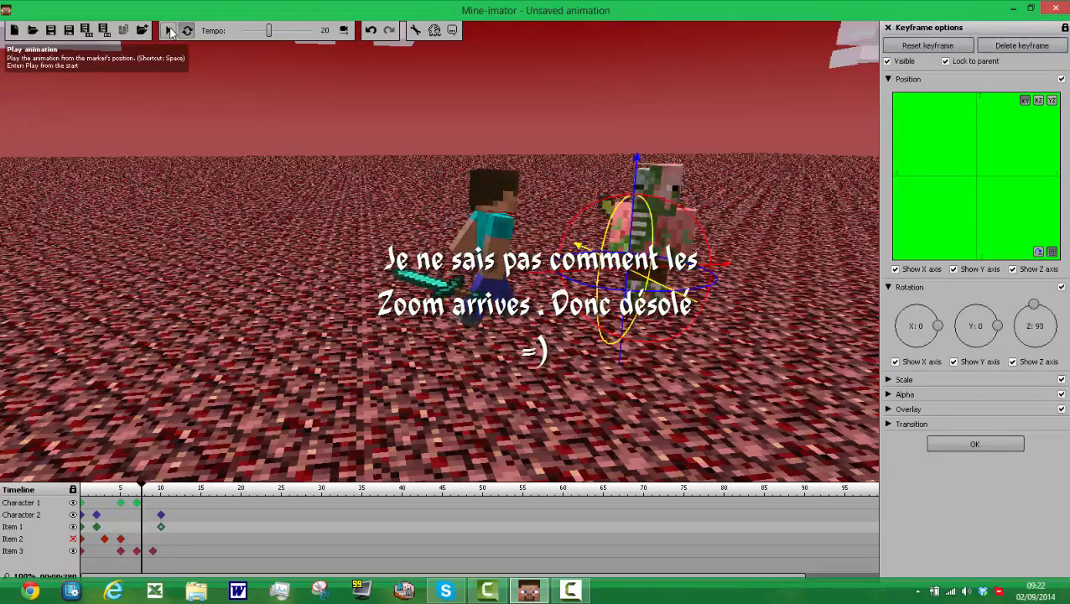
# Step: Delete the golden sword's frame 10 keyframe, recreate it at the same frame, and play the animation to check it
pyautogui.rightClick(164, 532)
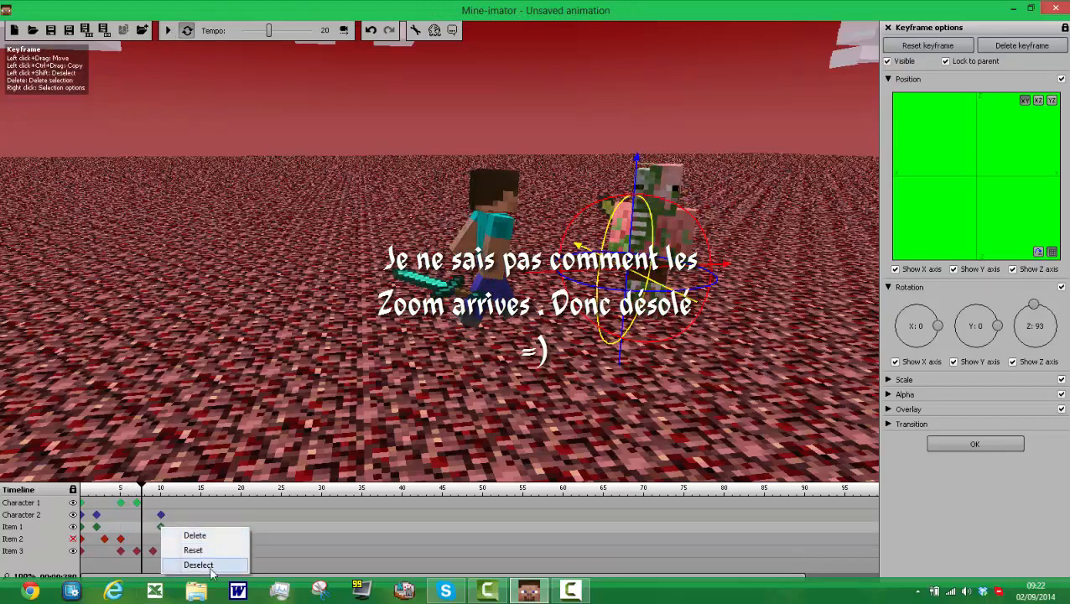
pyautogui.click(198, 535)
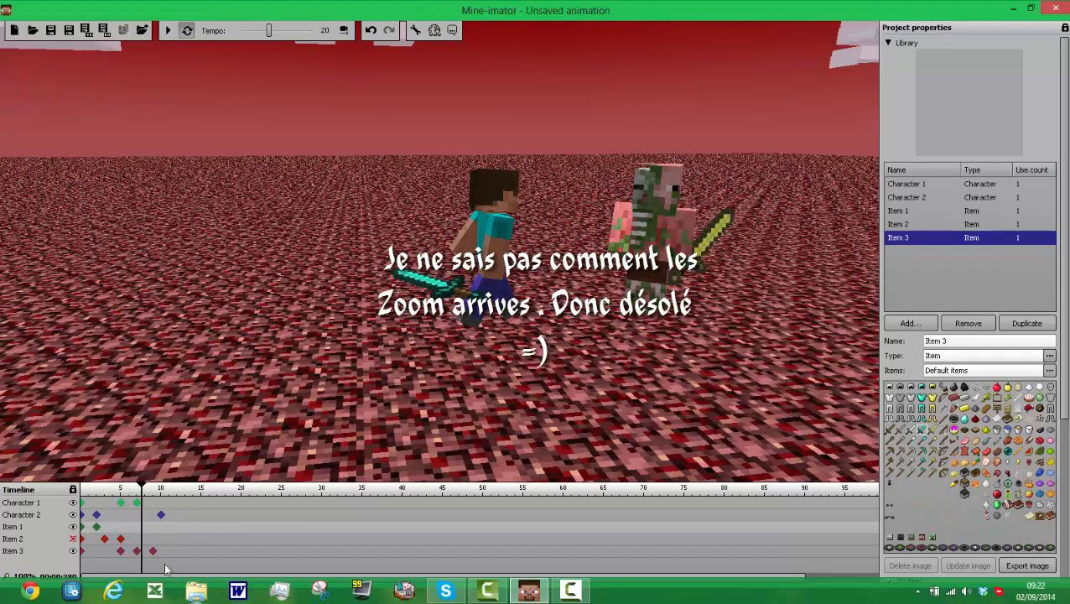
pyautogui.click(161, 526)
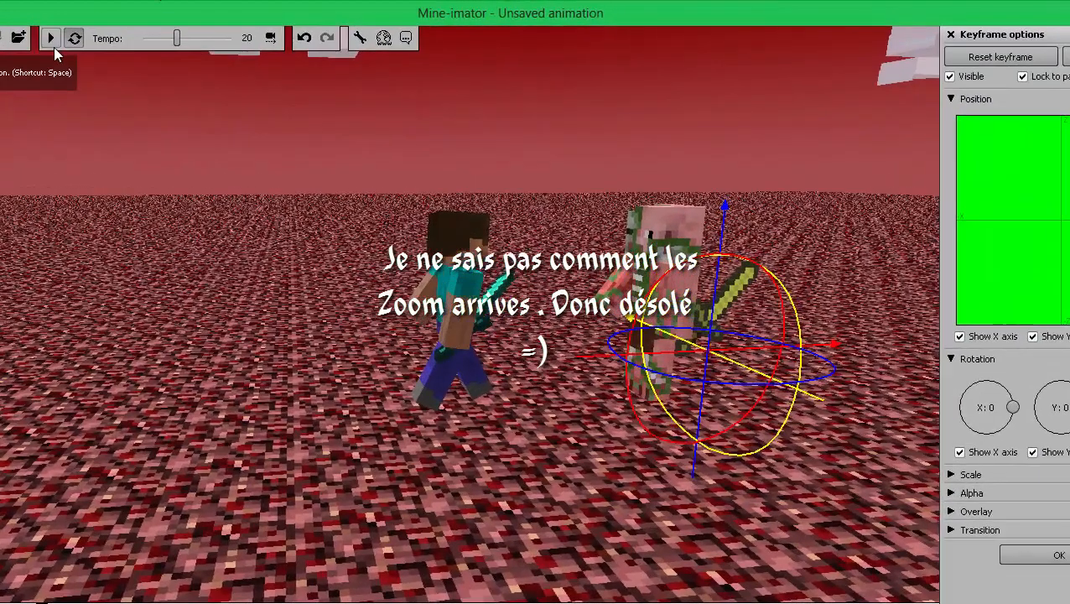
pyautogui.click(167, 31)
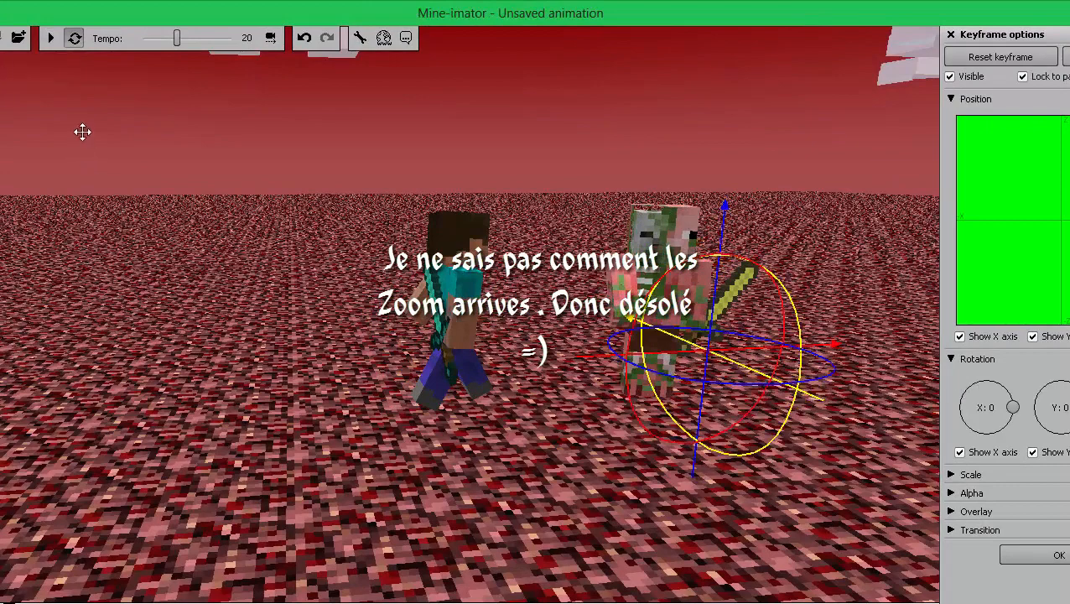
pyautogui.click(52, 39)
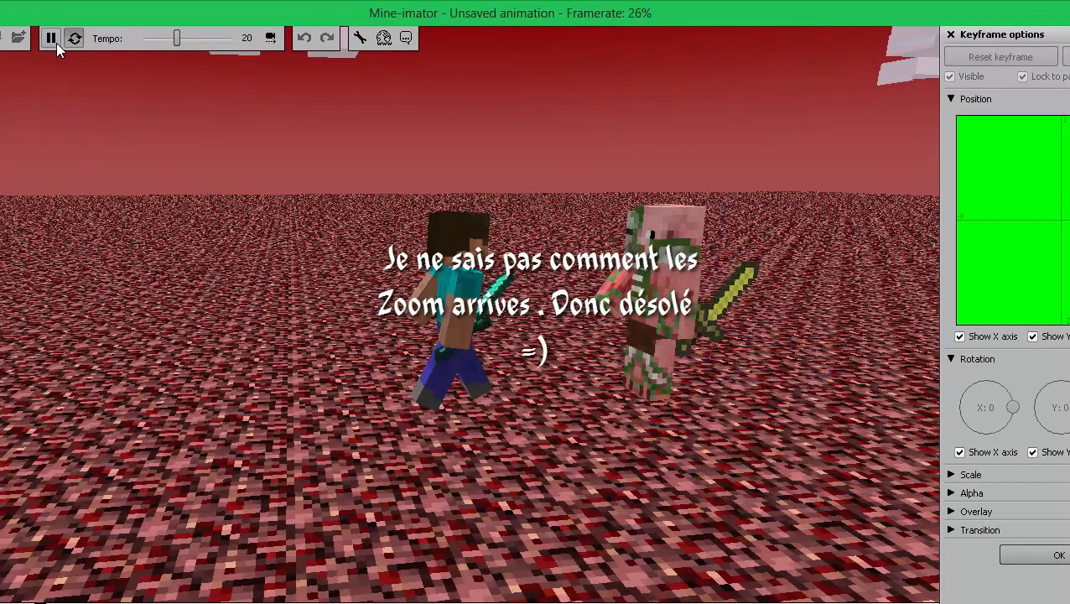
pyautogui.click(52, 39)
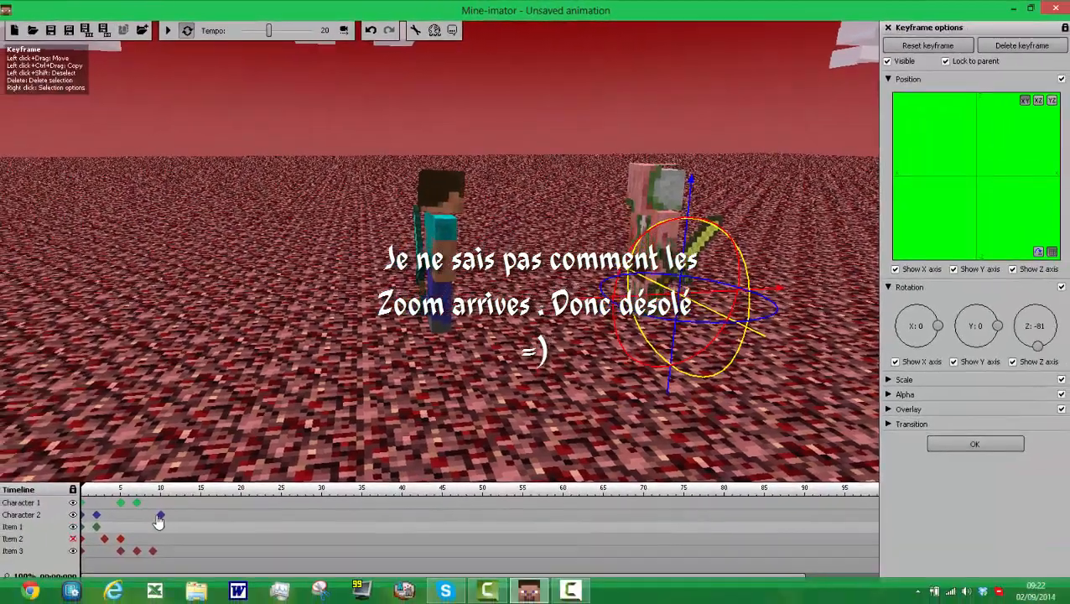
# Step: Move the golden sword at frame 10 in front of Character 2 and rotate it to about Z 57
pyautogui.click(161, 516)
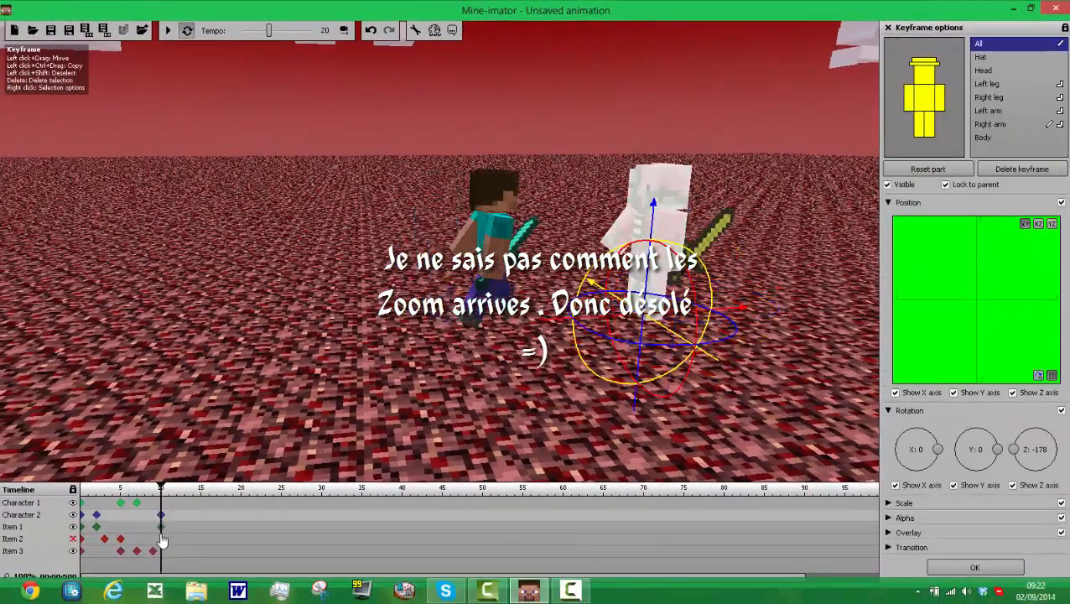
pyautogui.click(160, 526)
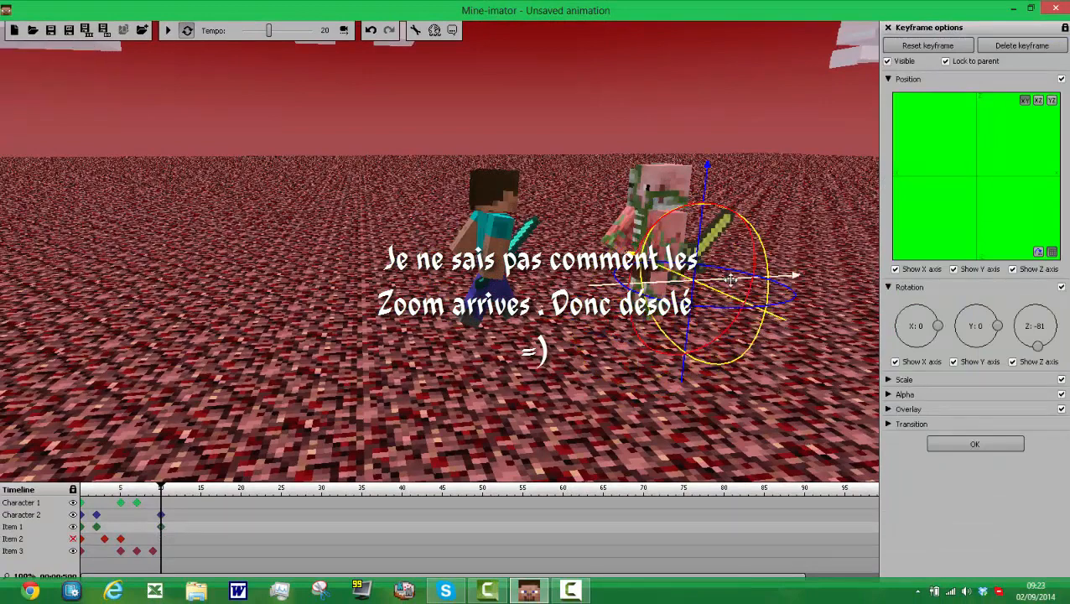
pyautogui.moveTo(784, 327); pyautogui.dragTo(813, 362)
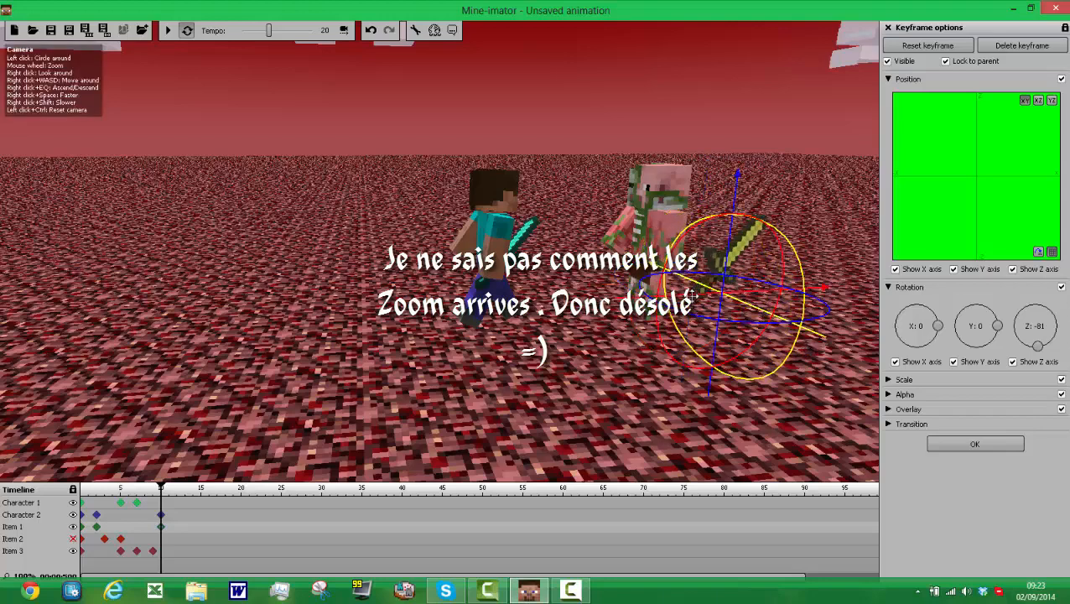
pyautogui.moveTo(690, 295)
pyautogui.mouseDown()
pyautogui.moveTo(625, 296)
pyautogui.moveTo(675, 279)
pyautogui.mouseUp()
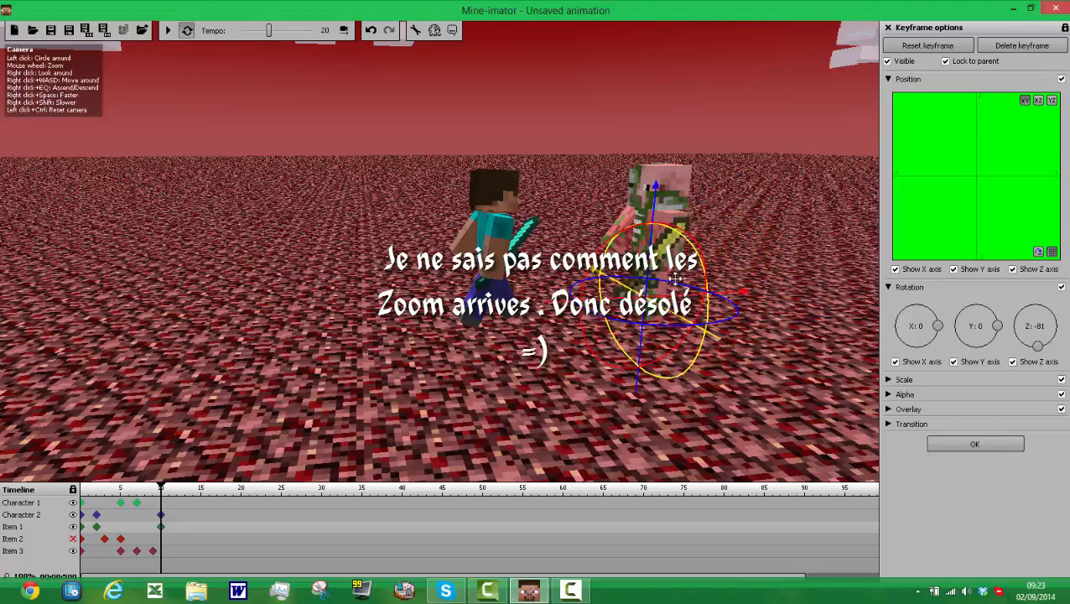
pyautogui.moveTo(719, 321); pyautogui.dragTo(569, 209)
pyautogui.moveTo(664, 296); pyautogui.dragTo(475, 294)
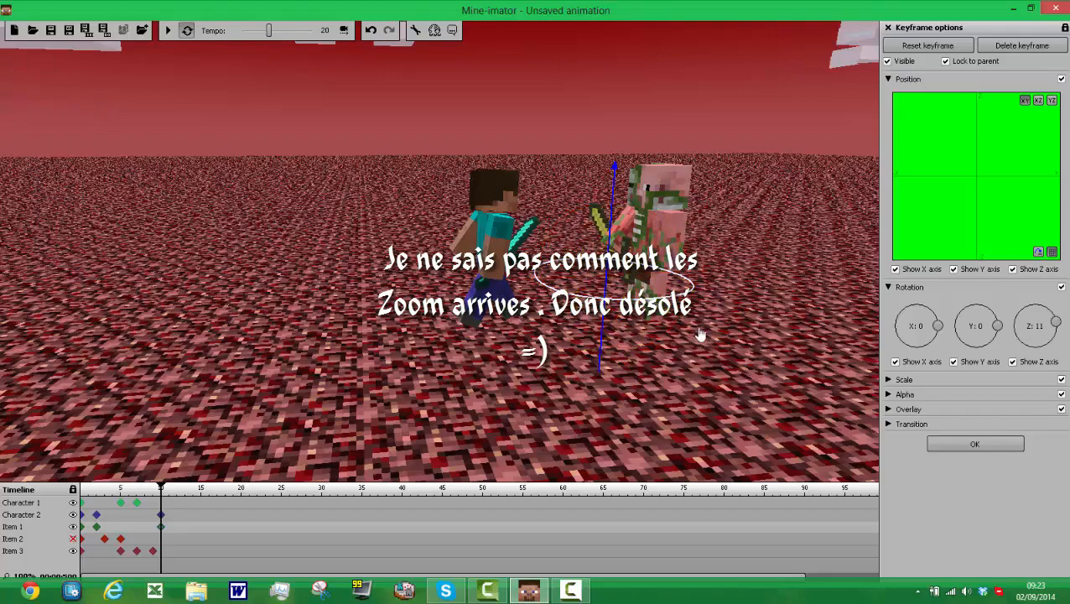
pyautogui.moveTo(701, 334); pyautogui.dragTo(404, 330)
pyautogui.moveTo(301, 384); pyautogui.dragTo(510, 214)
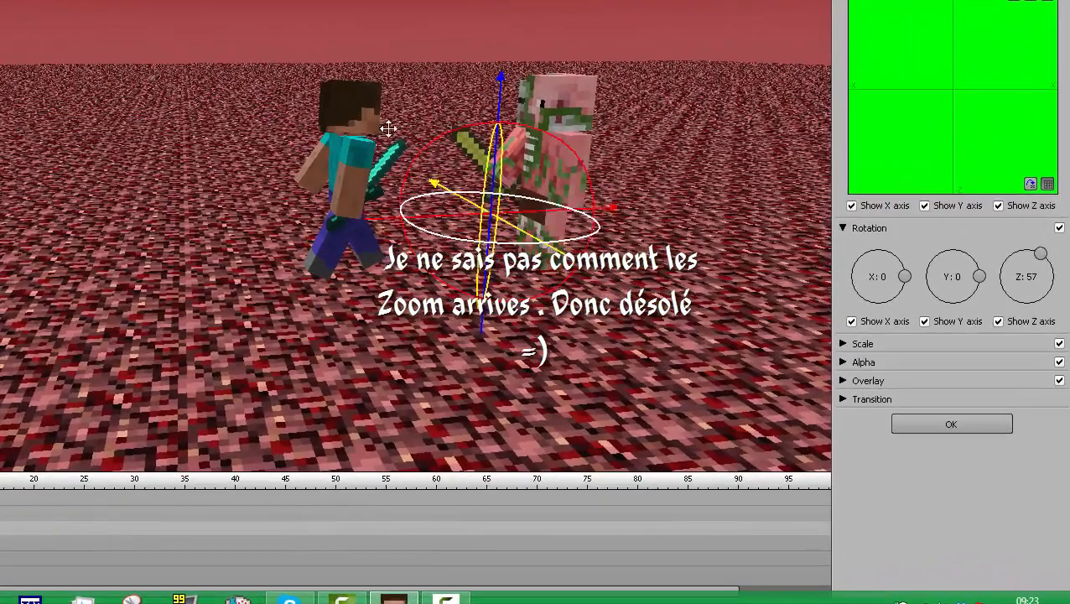
# Step: Fine-tune the golden sword's position and height at Character 2's front hand, and play the animation to check it
pyautogui.moveTo(445, 190); pyautogui.dragTo(438, 181)
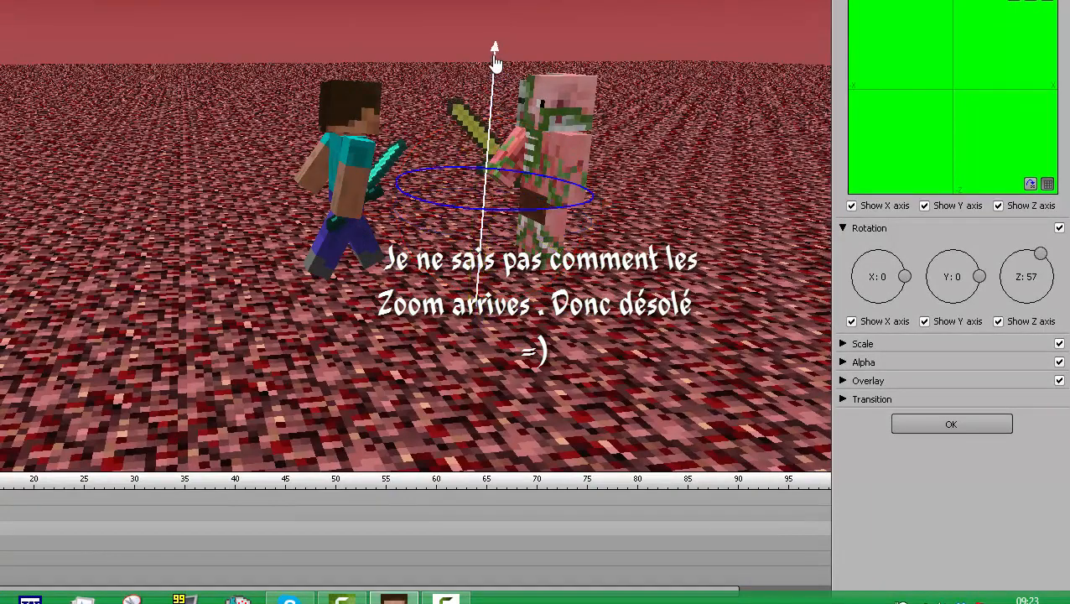
pyautogui.moveTo(420, 213); pyautogui.dragTo(416, 215)
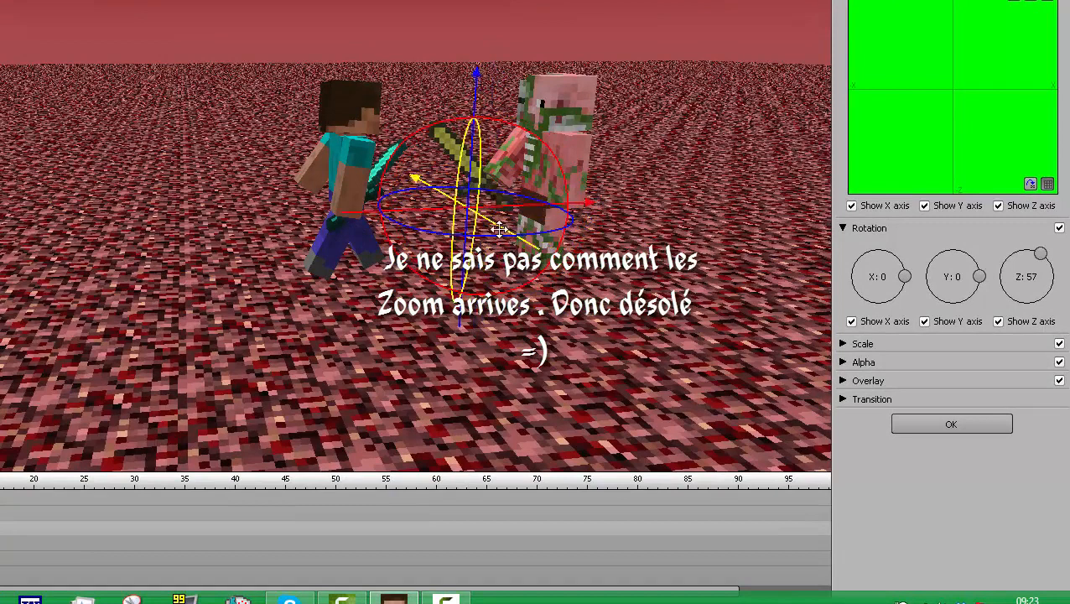
pyautogui.moveTo(501, 235); pyautogui.dragTo(513, 250)
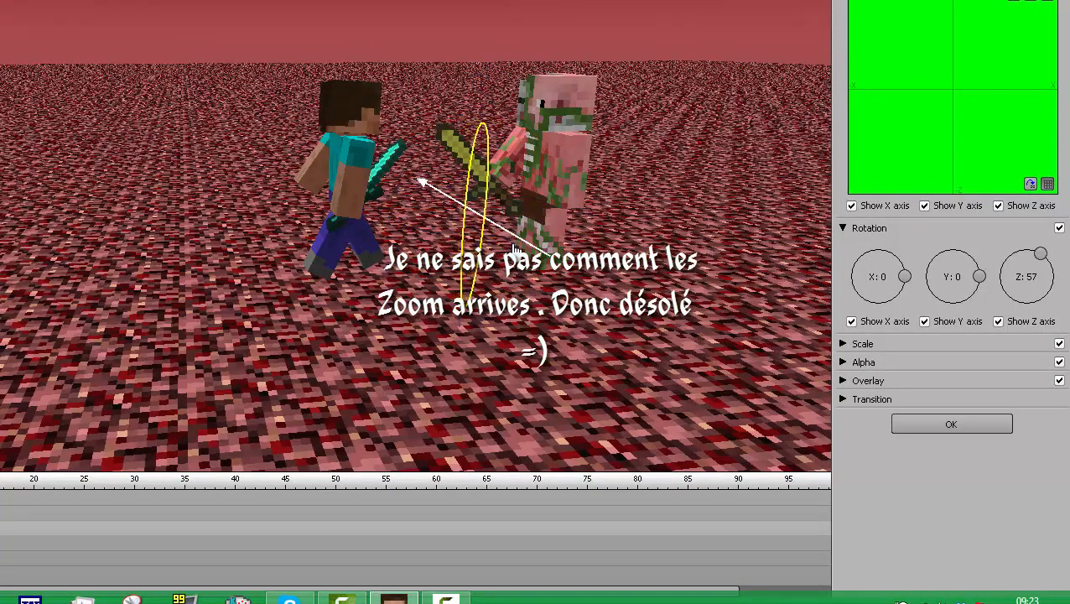
pyautogui.moveTo(484, 105); pyautogui.dragTo(488, 86)
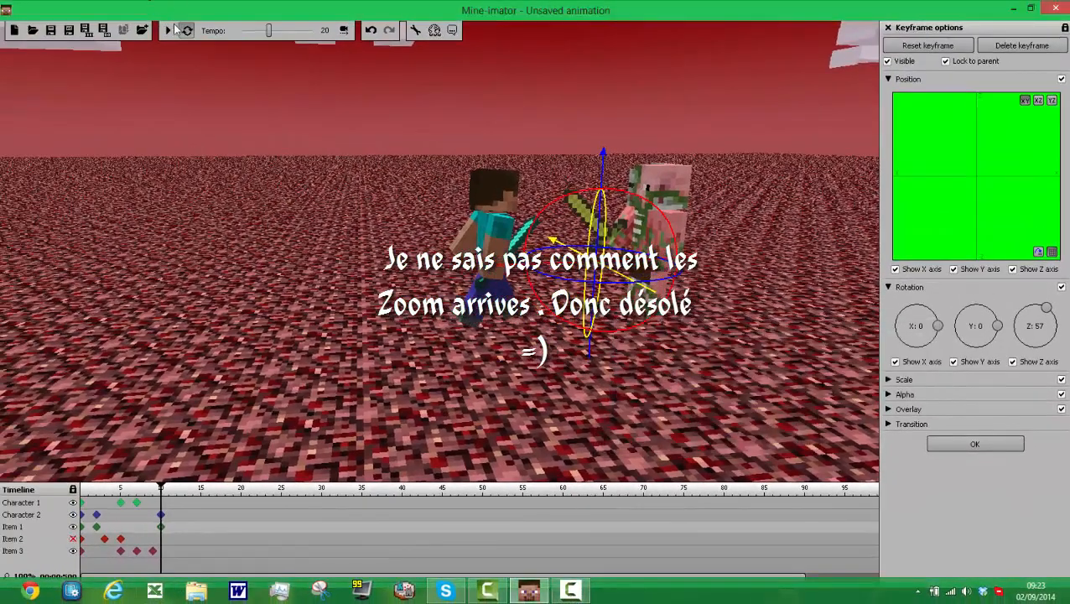
pyautogui.click(170, 30)
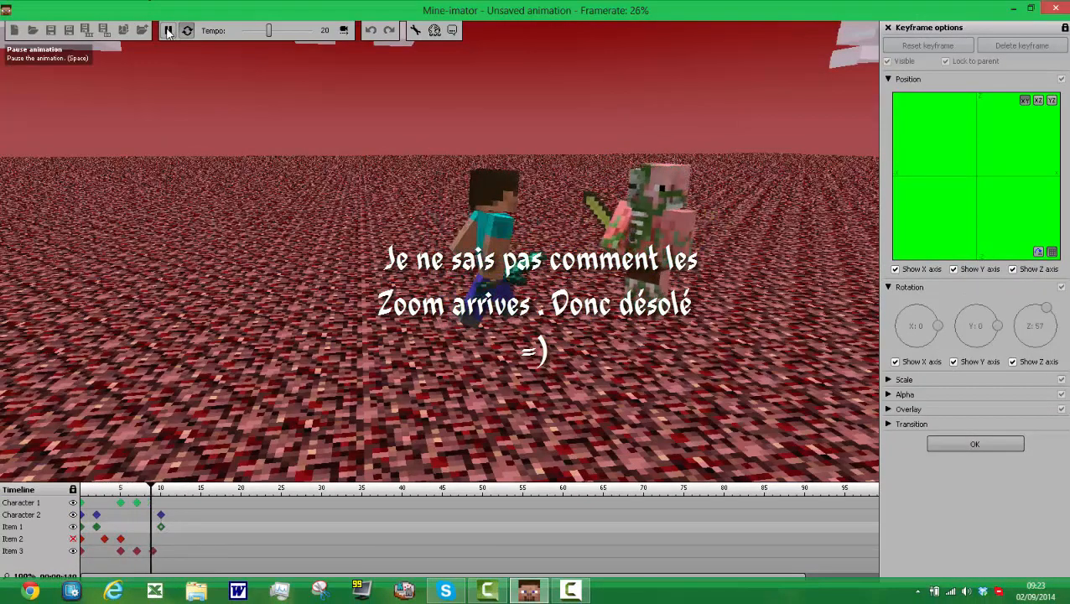
pyautogui.press('space')
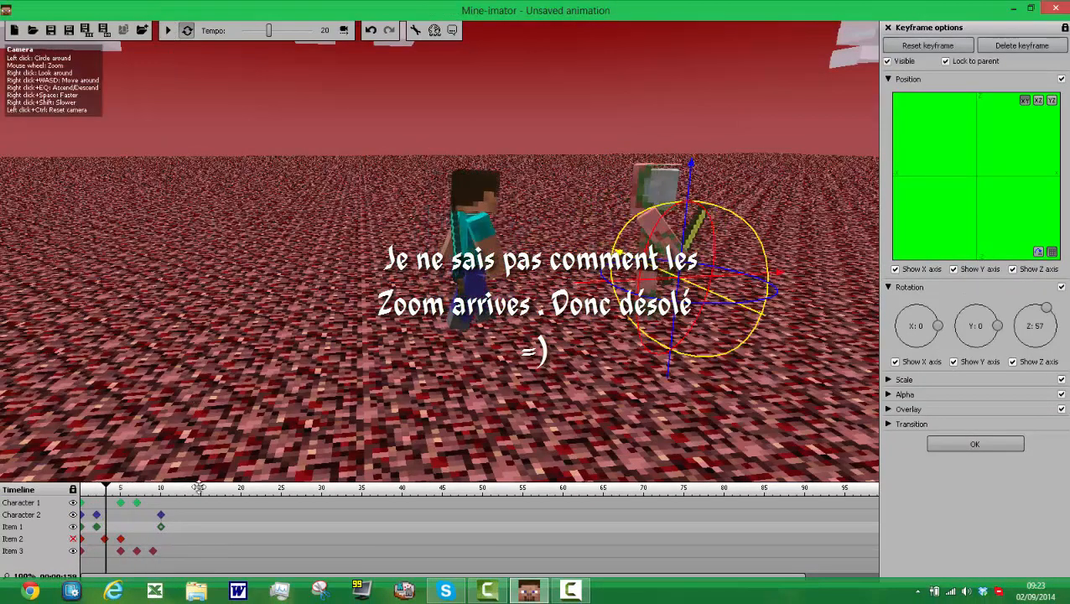
# Step: Delete the golden sword's frame 10 keyframe and recreate it at the same frame
pyautogui.rightClick(160, 527)
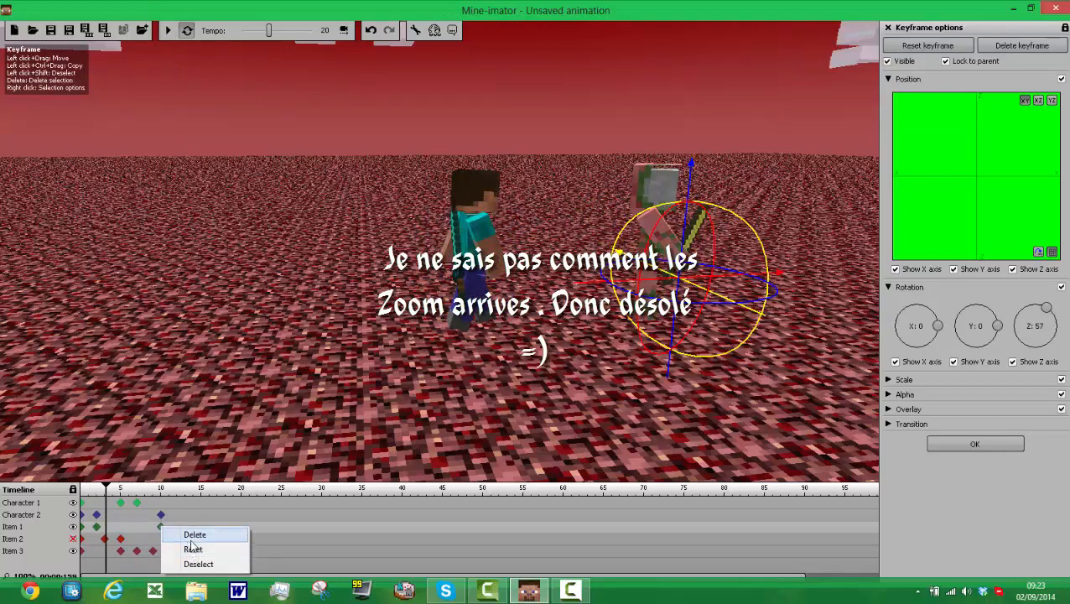
pyautogui.click(196, 535)
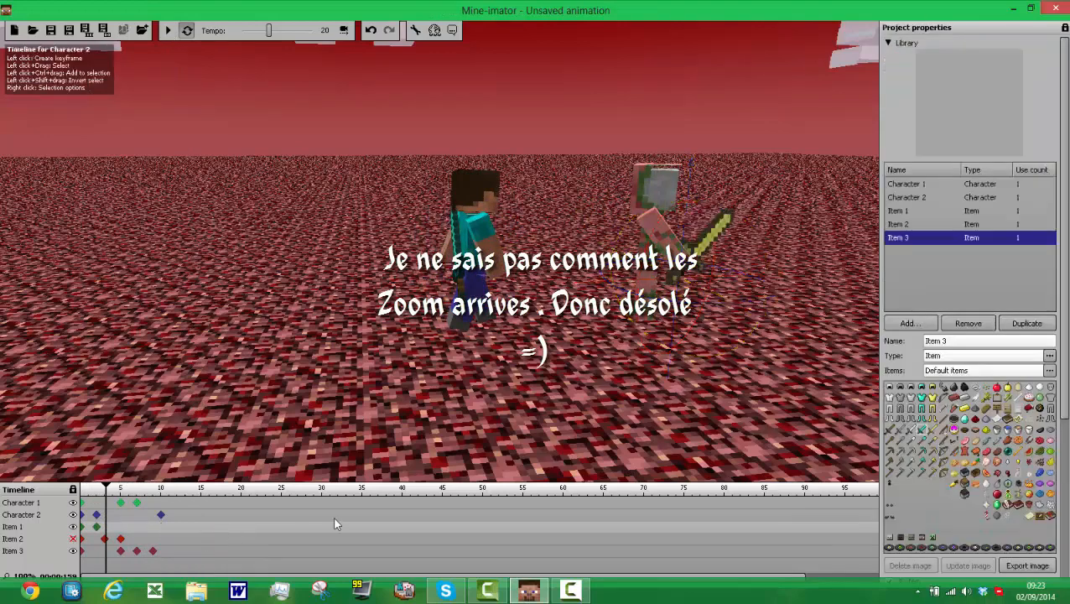
pyautogui.click(162, 532)
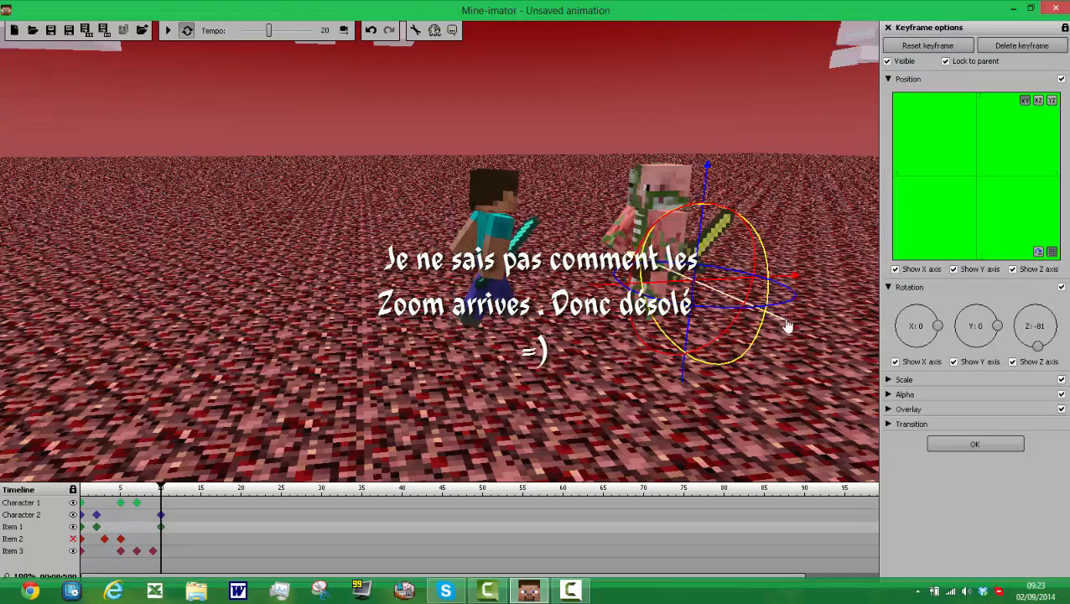
# Step: Move the golden sword between the two characters at frame 10 and rotate it to about Z 63 so it points toward Character 1
pyautogui.moveTo(787, 325); pyautogui.dragTo(829, 360)
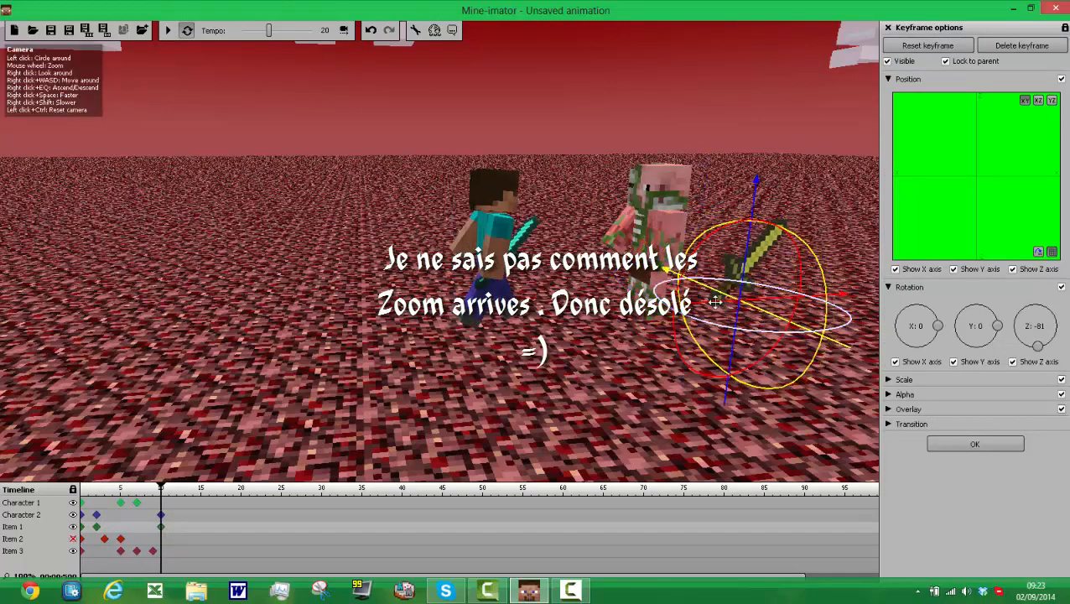
pyautogui.moveTo(720, 300); pyautogui.dragTo(598, 321)
pyautogui.moveTo(613, 282); pyautogui.dragTo(554, 225)
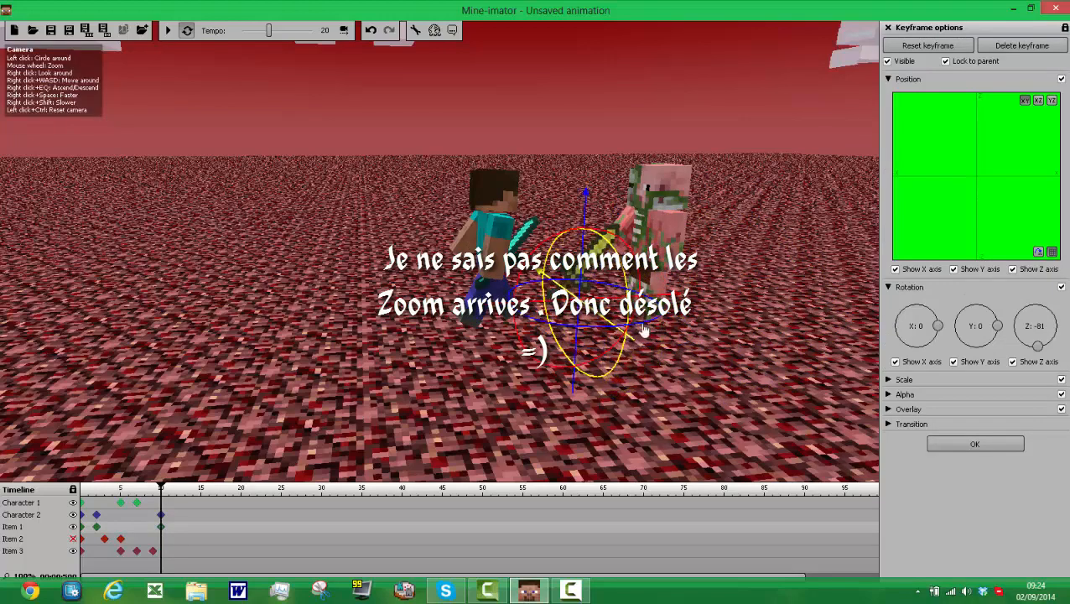
pyautogui.moveTo(559, 339); pyautogui.dragTo(470, 340)
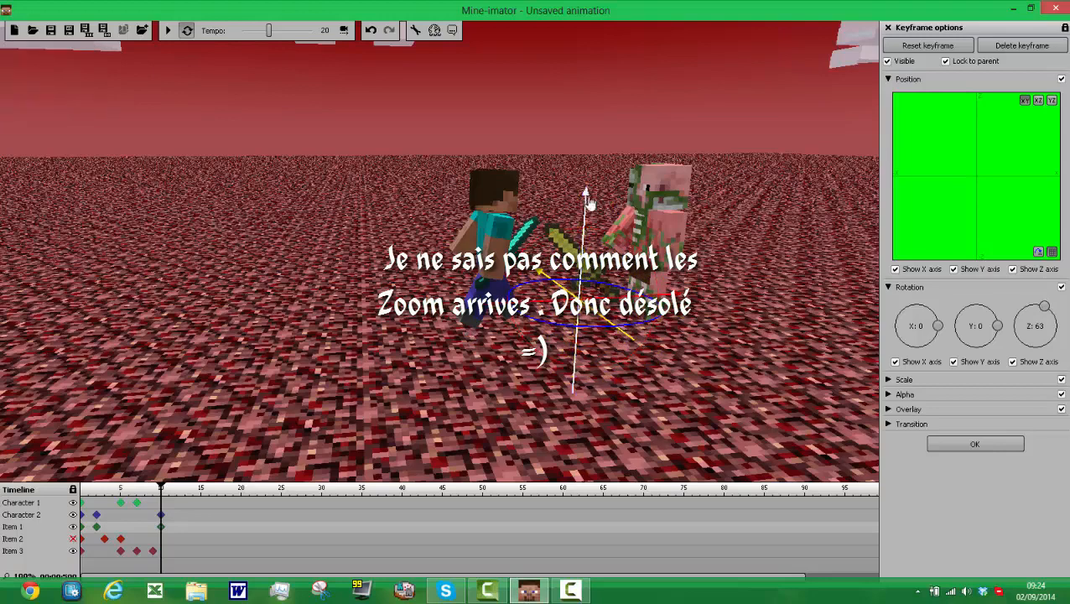
# Step: Raise the golden sword to Character 2's front hand, adjust its rotation to about Z 66, and play the animation to check it
pyautogui.moveTo(589, 204); pyautogui.dragTo(592, 168)
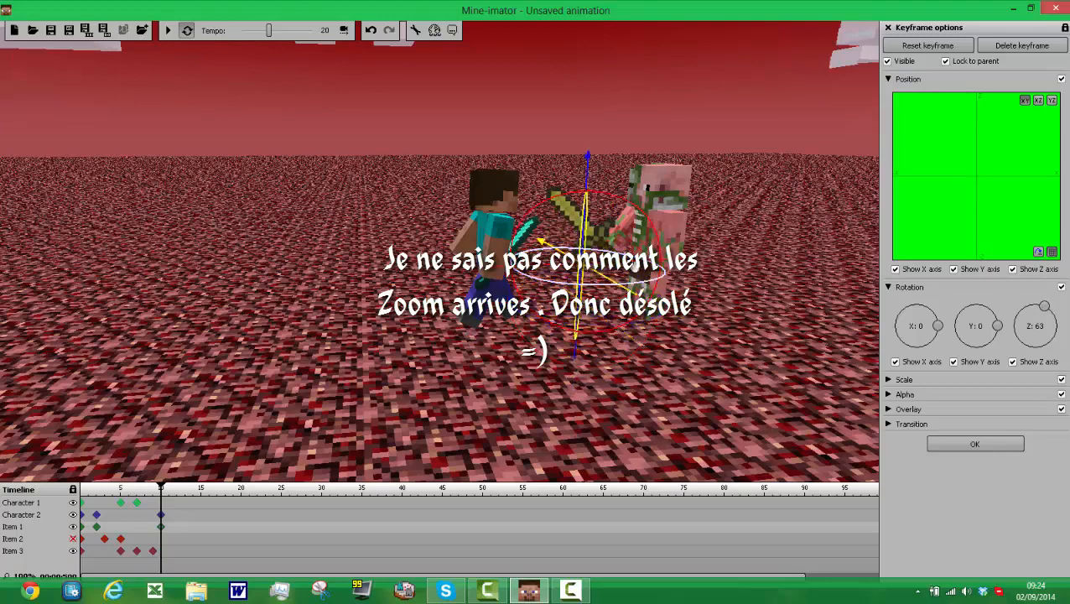
pyautogui.moveTo(633, 265)
pyautogui.mouseDown()
pyautogui.moveTo(639, 258)
pyautogui.moveTo(629, 266)
pyautogui.mouseUp()
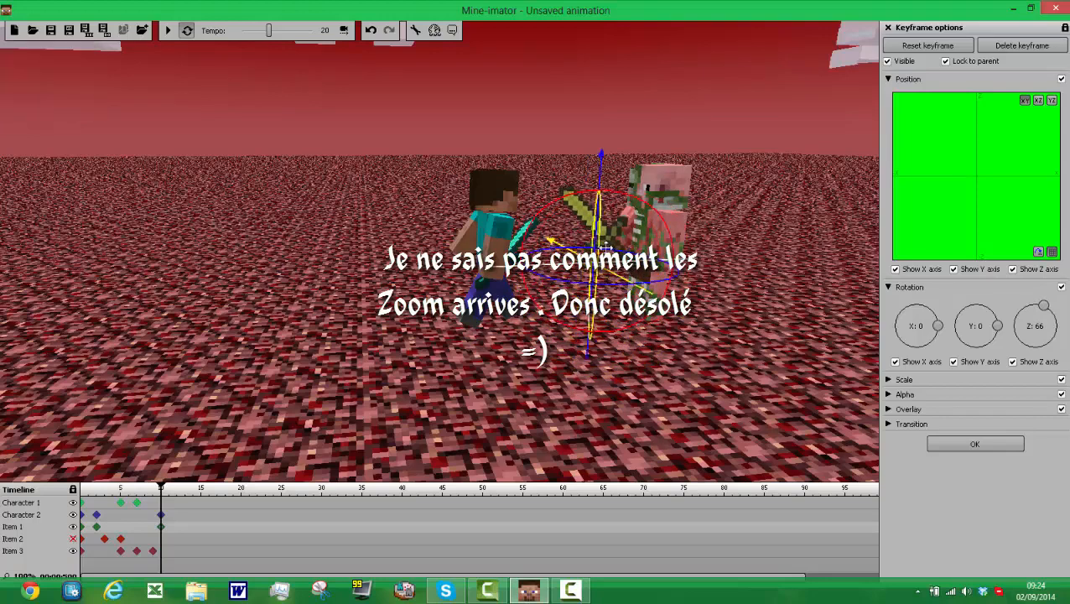
pyautogui.moveTo(564, 252); pyautogui.dragTo(559, 245)
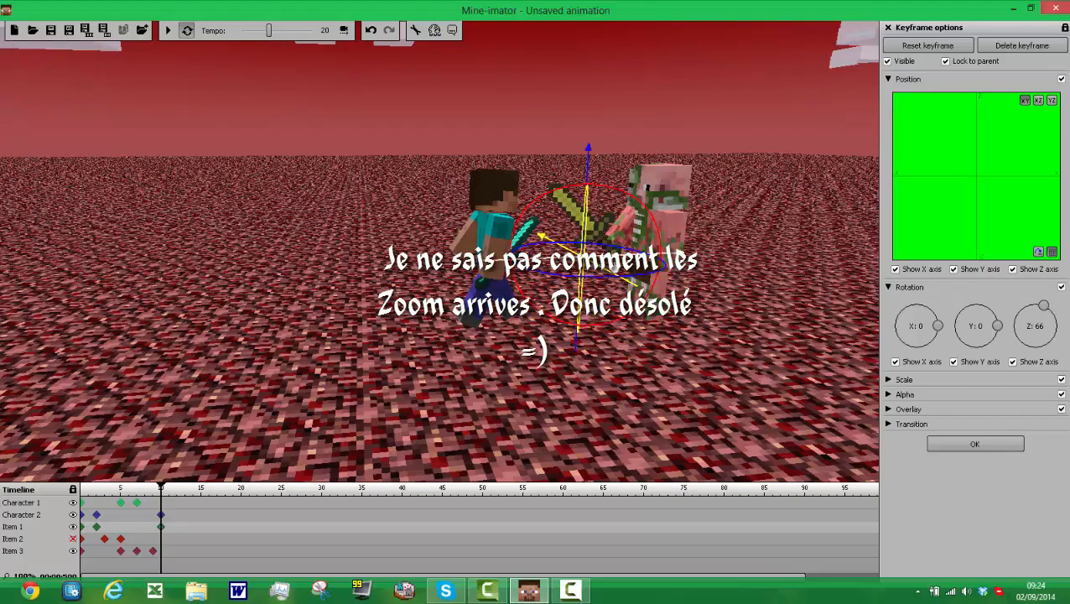
pyautogui.moveTo(641, 260); pyautogui.dragTo(654, 260)
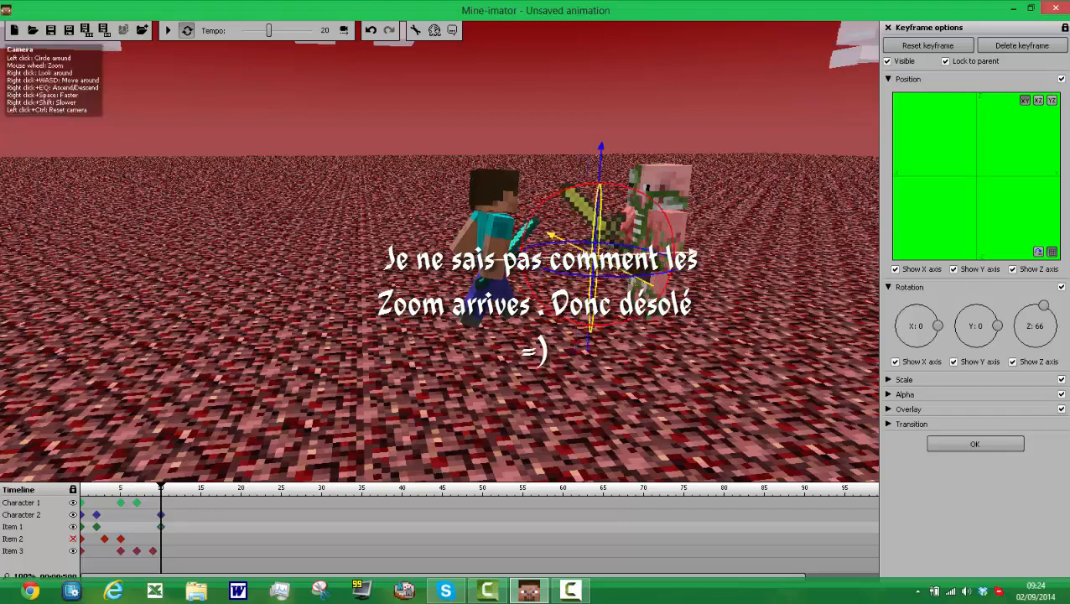
pyautogui.moveTo(578, 247); pyautogui.dragTo(569, 241)
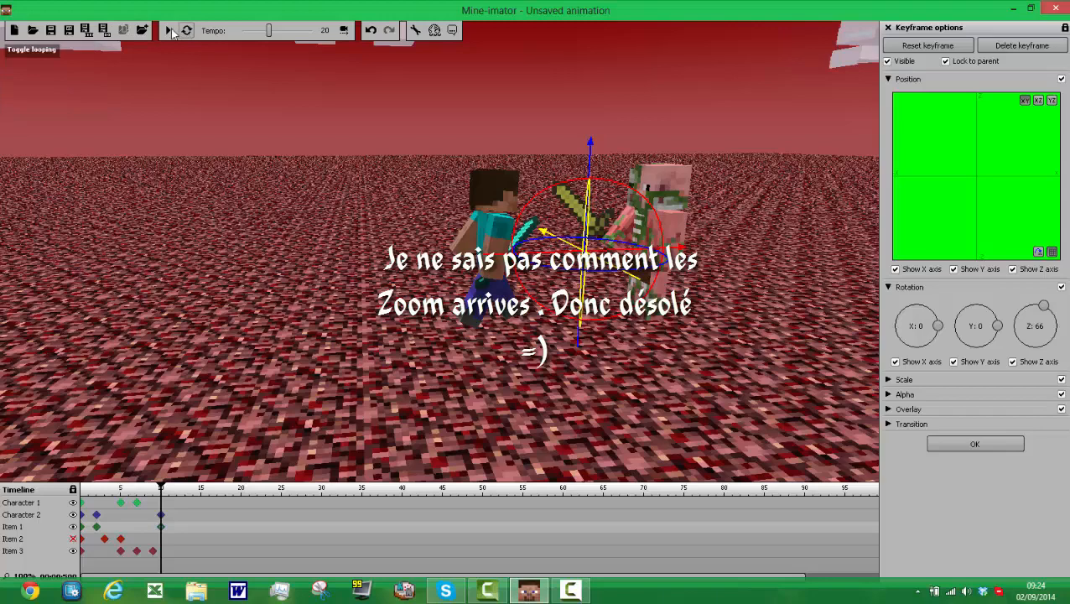
pyautogui.click(170, 31)
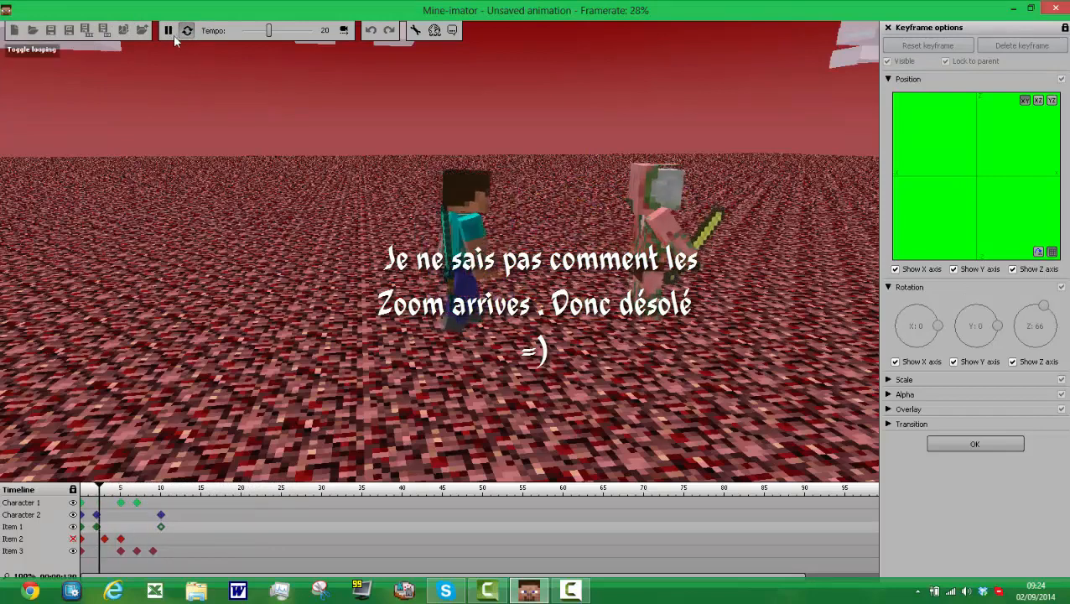
pyautogui.click(168, 30)
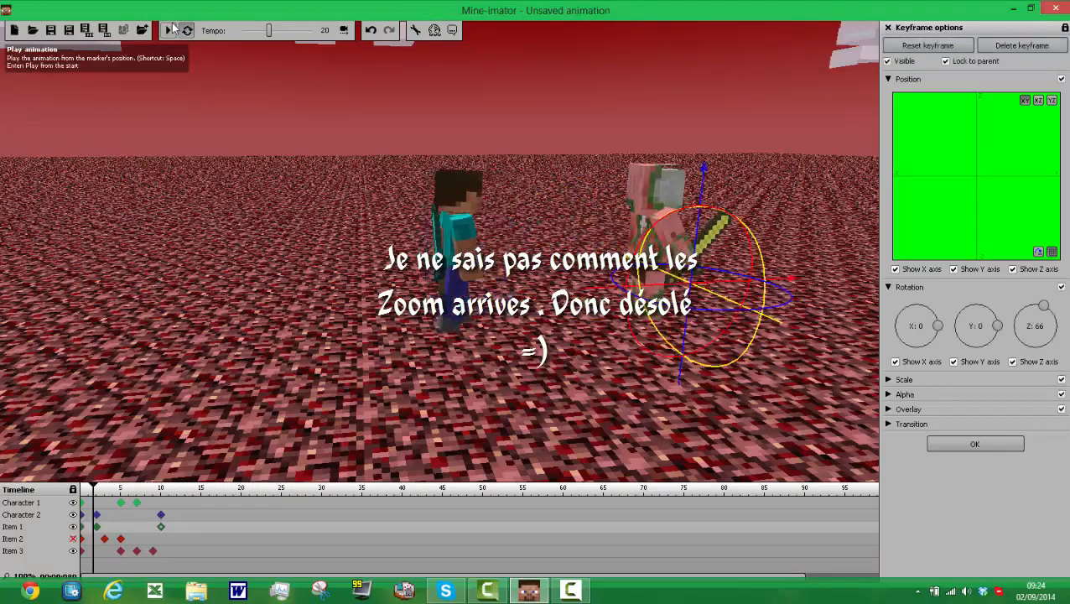
# Step: Create a frame 12 keyframe for Character 1 and raise its right arm forward to about X -69
pyautogui.click(161, 530)
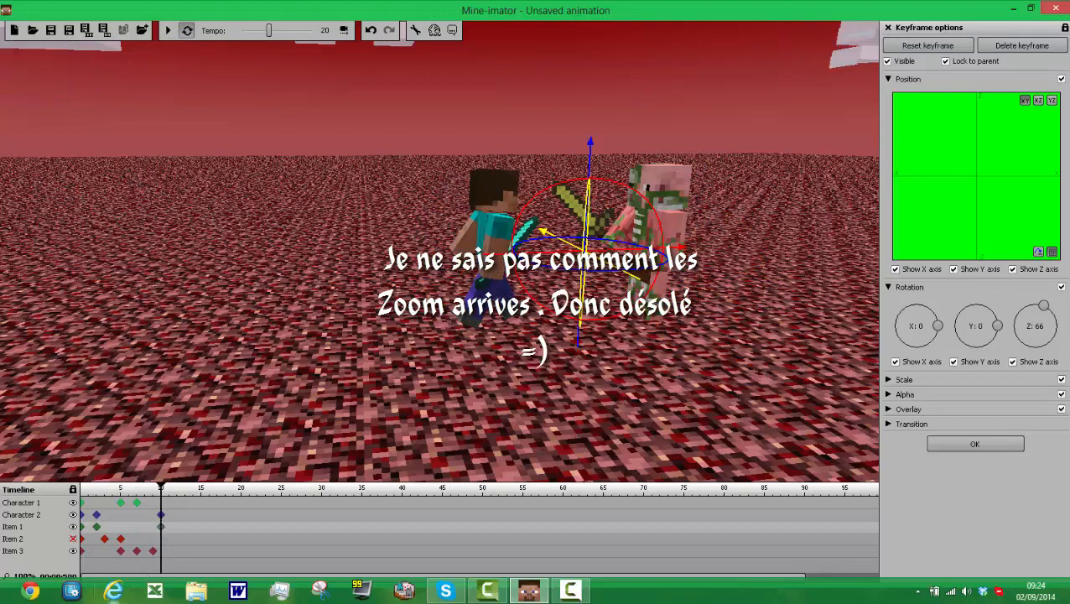
pyautogui.click(176, 507)
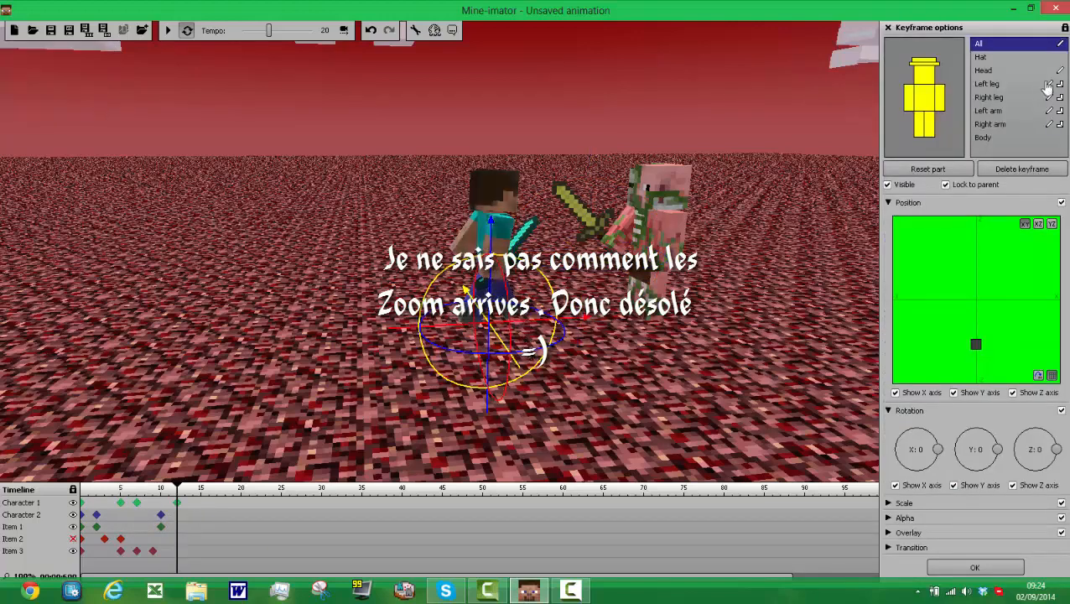
pyautogui.click(940, 99)
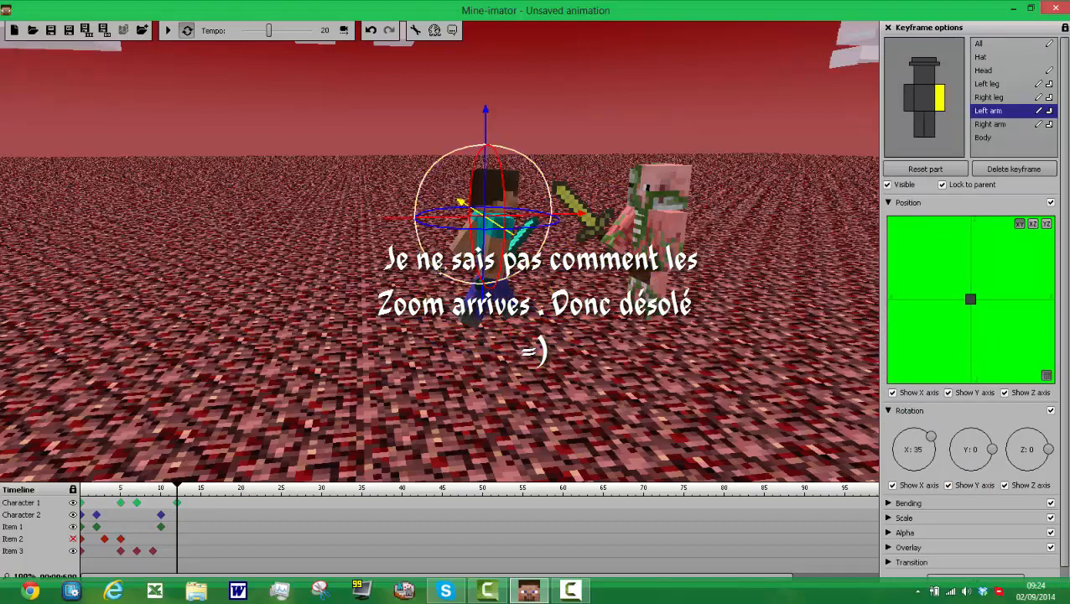
pyautogui.moveTo(438, 272); pyautogui.dragTo(496, 295)
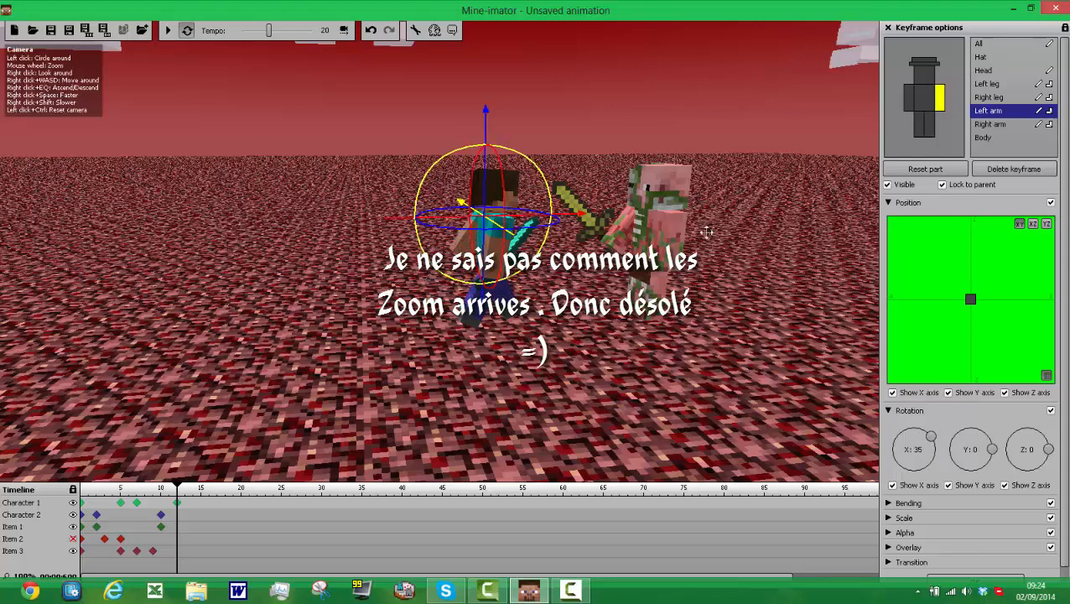
pyautogui.click(908, 99)
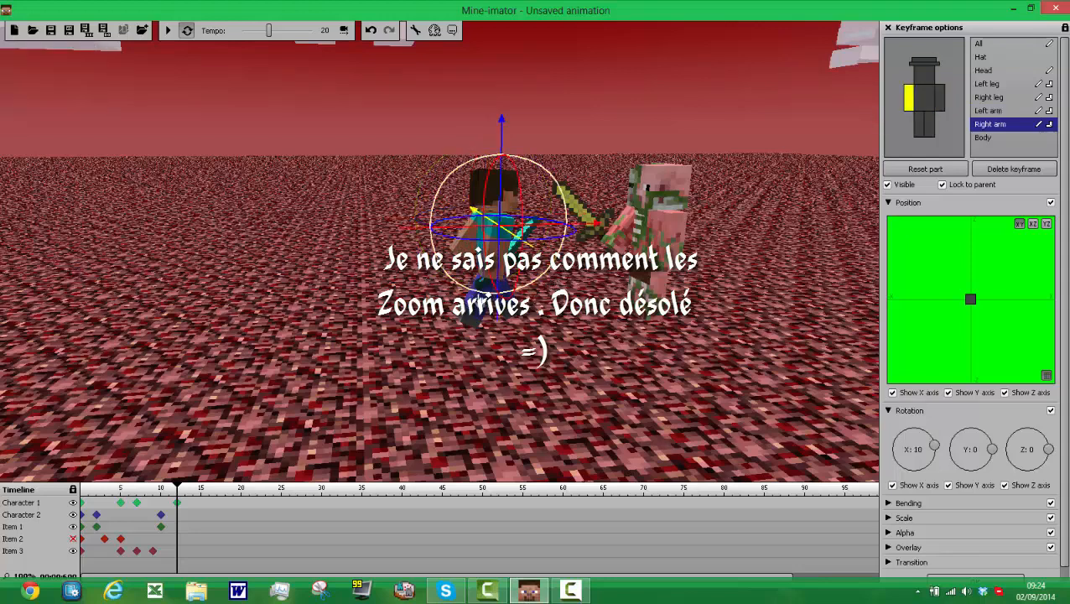
pyautogui.moveTo(479, 292); pyautogui.dragTo(581, 279)
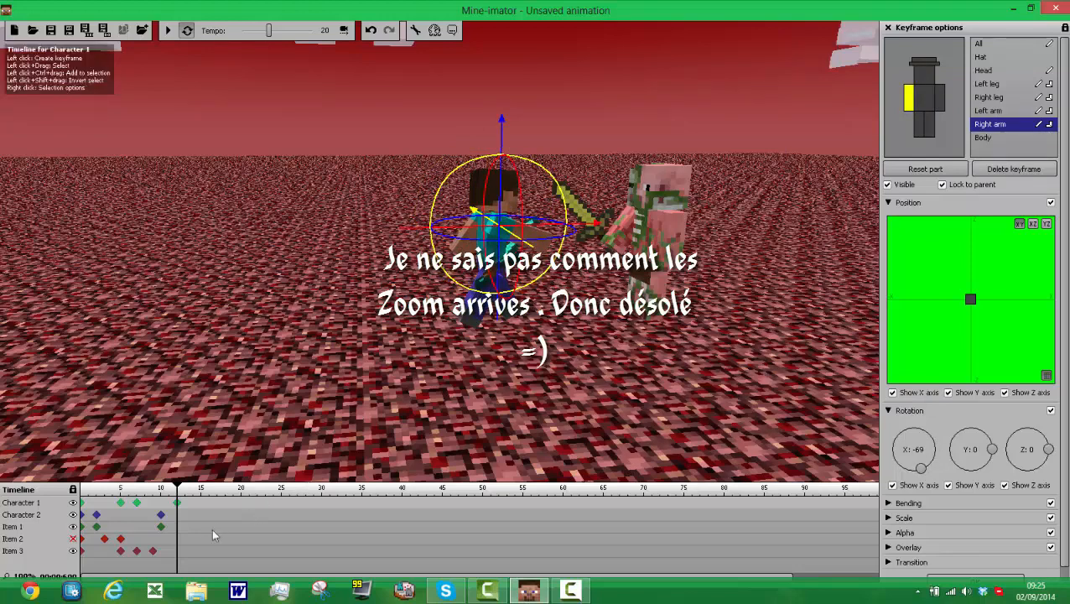
# Step: Create a frame 12 keyframe for the diamond sword, move it forward and up to Character 1's raised hand, and preview the animation
pyautogui.click(179, 555)
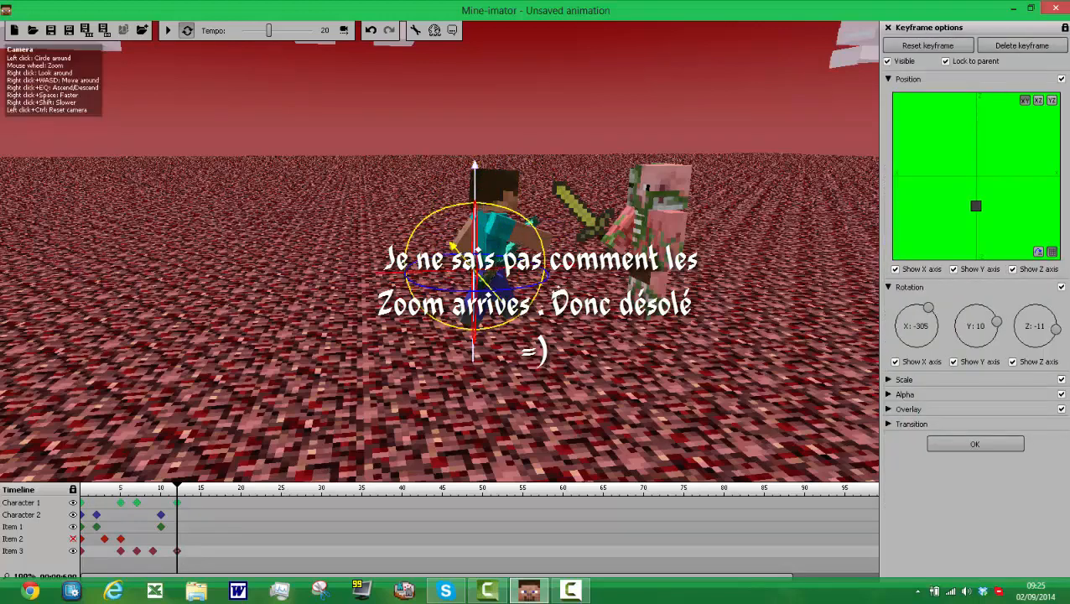
pyautogui.moveTo(565, 270)
pyautogui.mouseDown()
pyautogui.moveTo(630, 286)
pyautogui.moveTo(609, 283)
pyautogui.mouseUp()
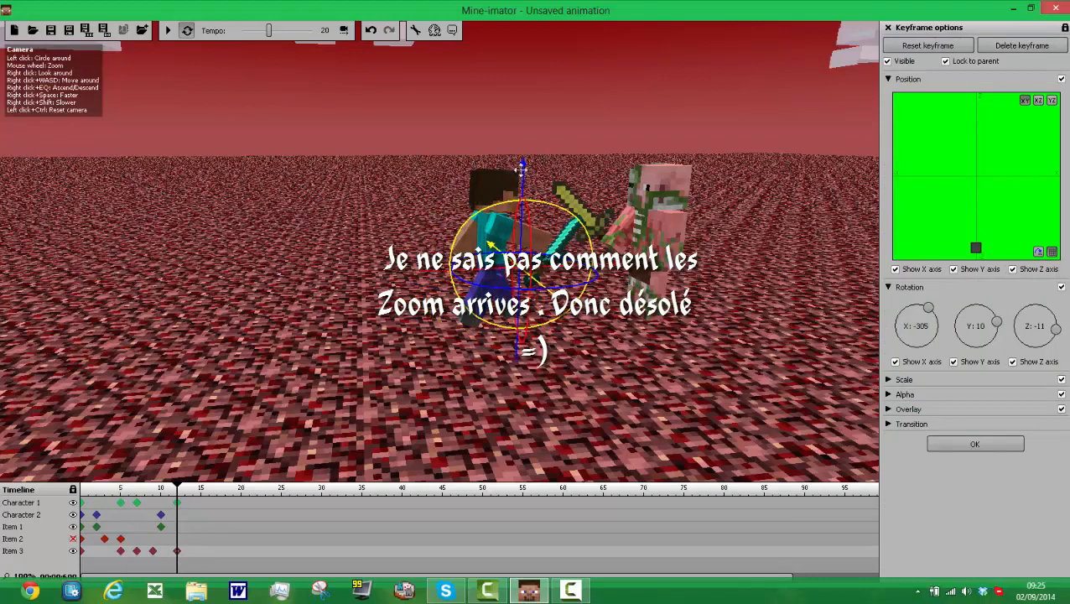
pyautogui.moveTo(520, 170); pyautogui.dragTo(524, 157)
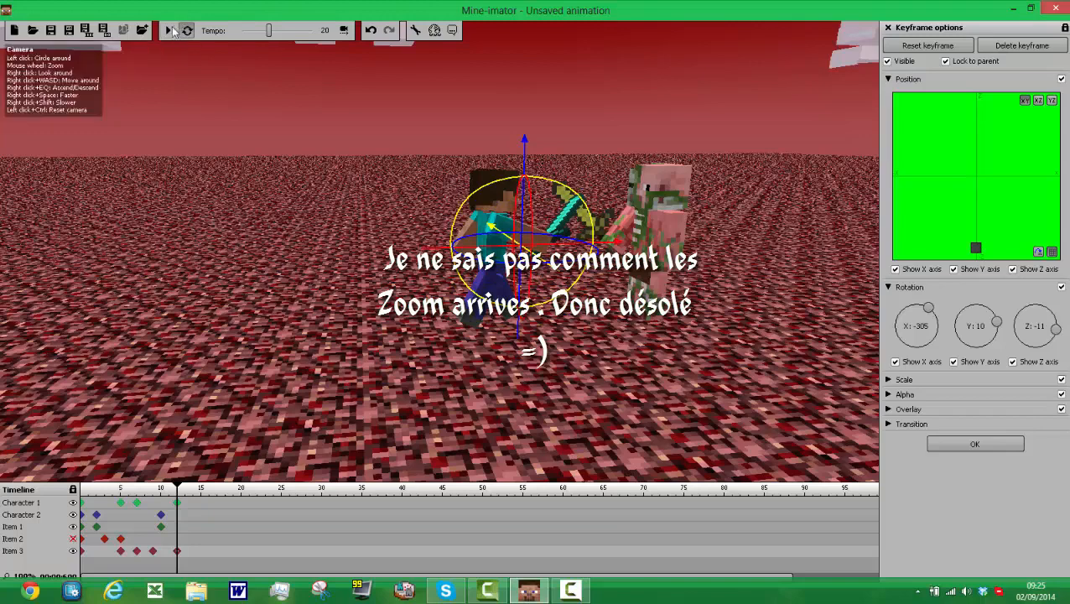
pyautogui.click(169, 30)
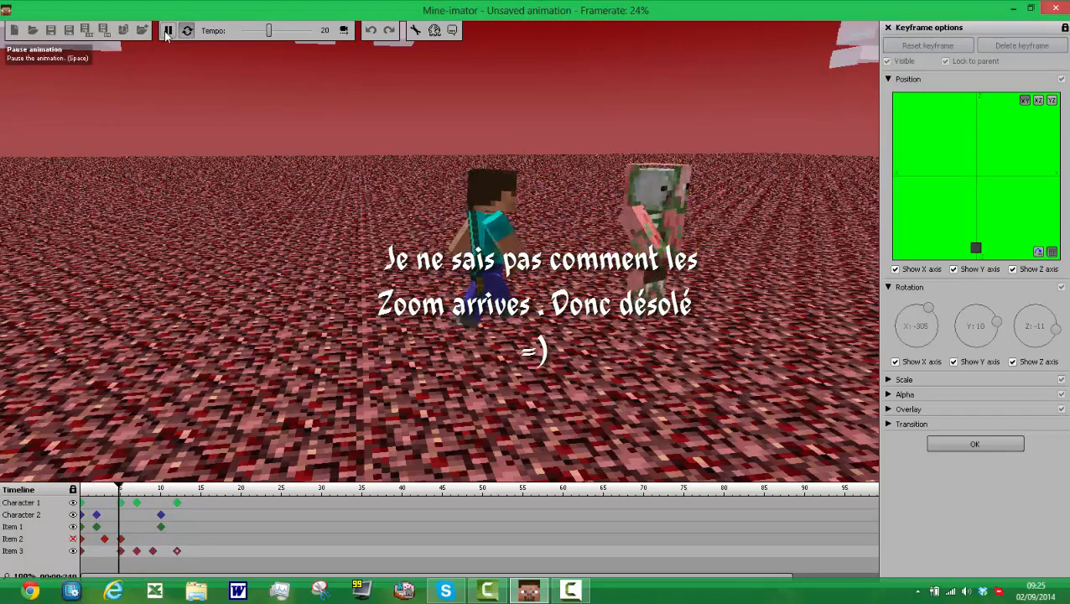
# Step: Stop the preview and create frame 14 keyframes for Character 2 and the golden sword
pyautogui.click(166, 31)
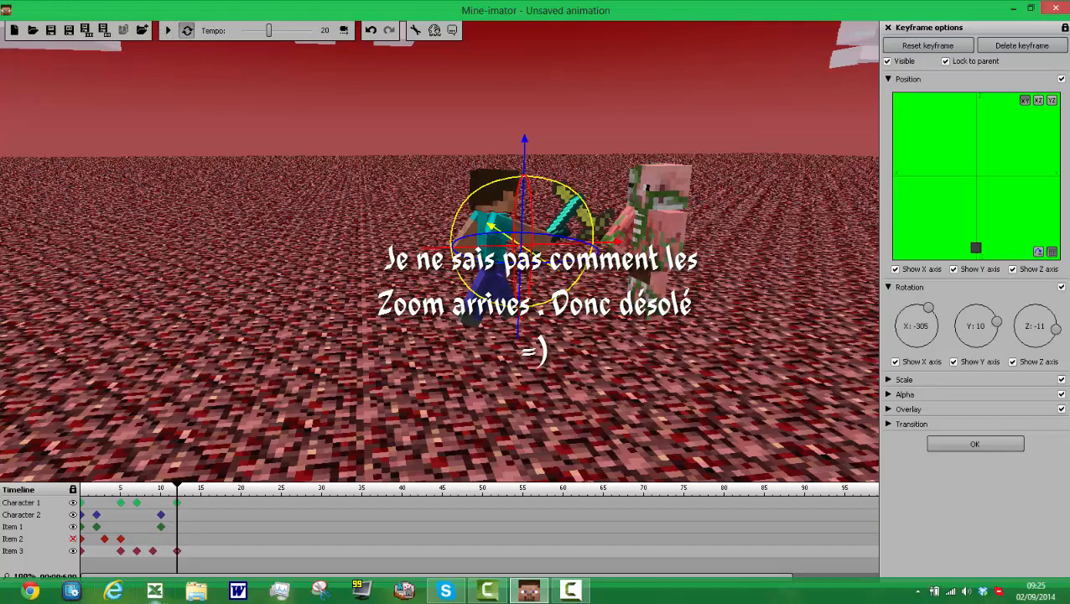
pyautogui.click(195, 514)
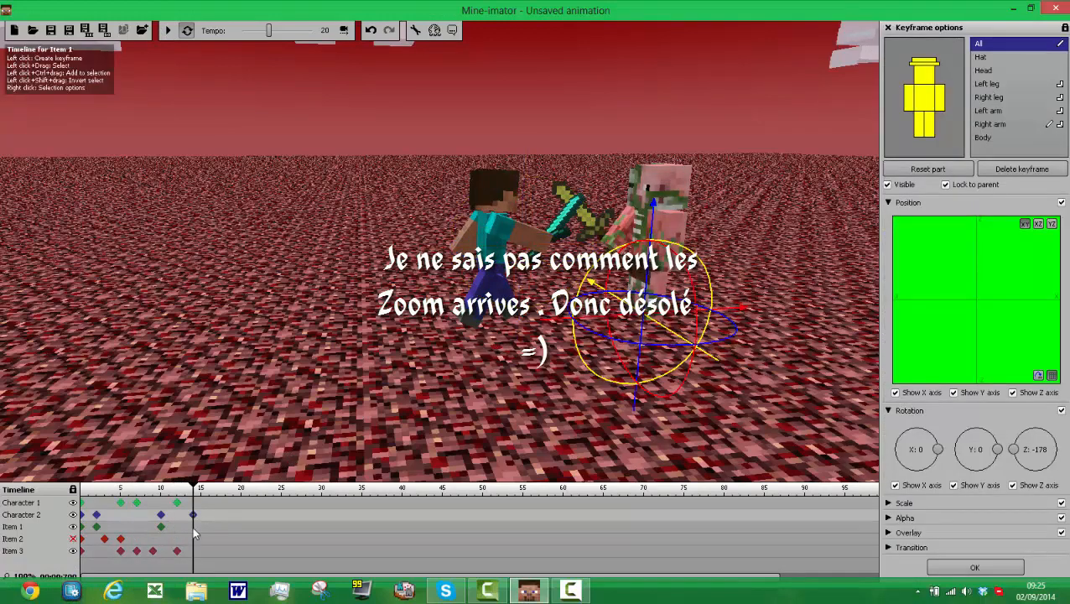
pyautogui.click(194, 528)
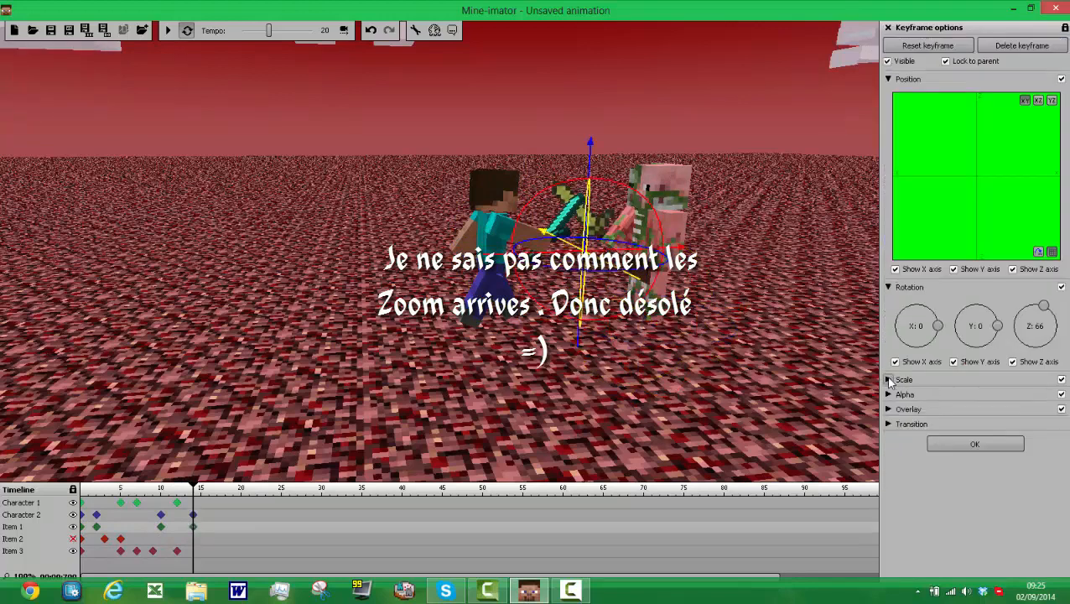
# Step: Tilt the golden sword at frame 14 to an X rotation of about 51
pyautogui.click(890, 380)
pyautogui.click(895, 269)
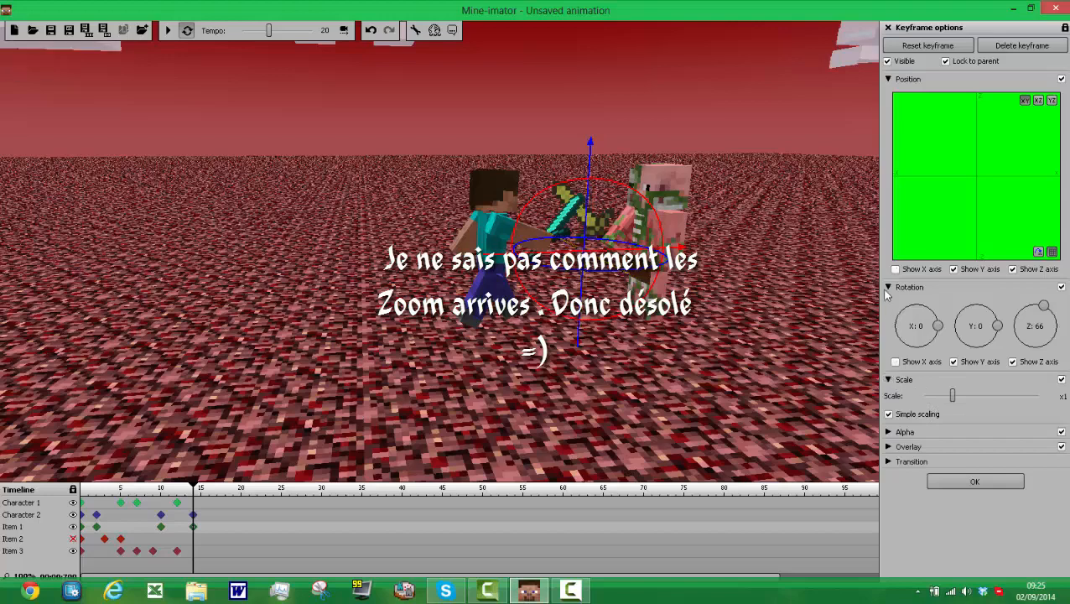
pyautogui.moveTo(933, 323)
pyautogui.mouseDown()
pyautogui.moveTo(932, 312)
pyautogui.moveTo(936, 322)
pyautogui.mouseUp()
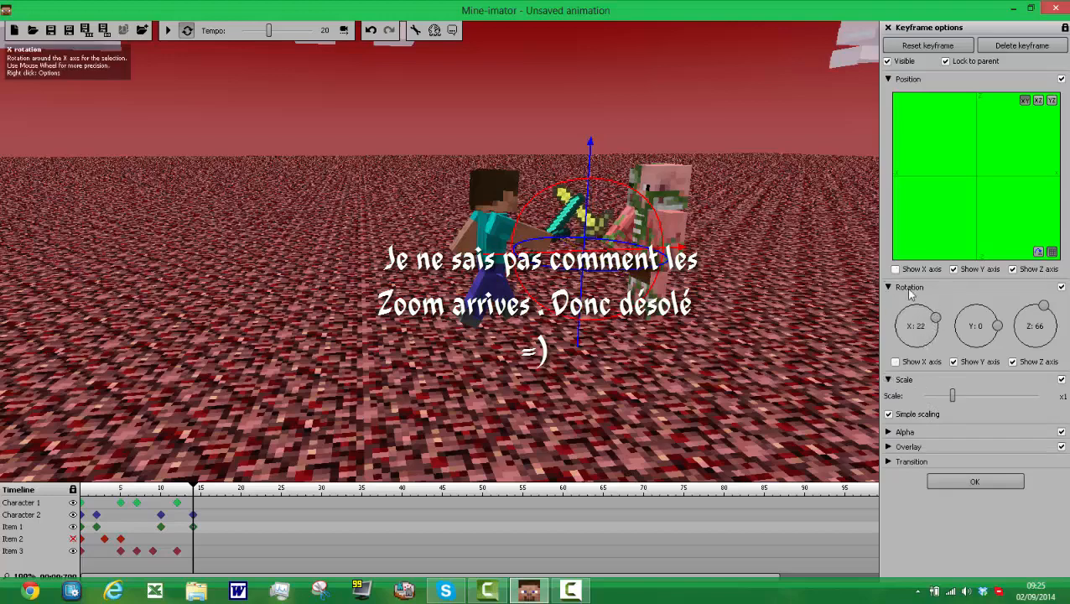
pyautogui.click(895, 362)
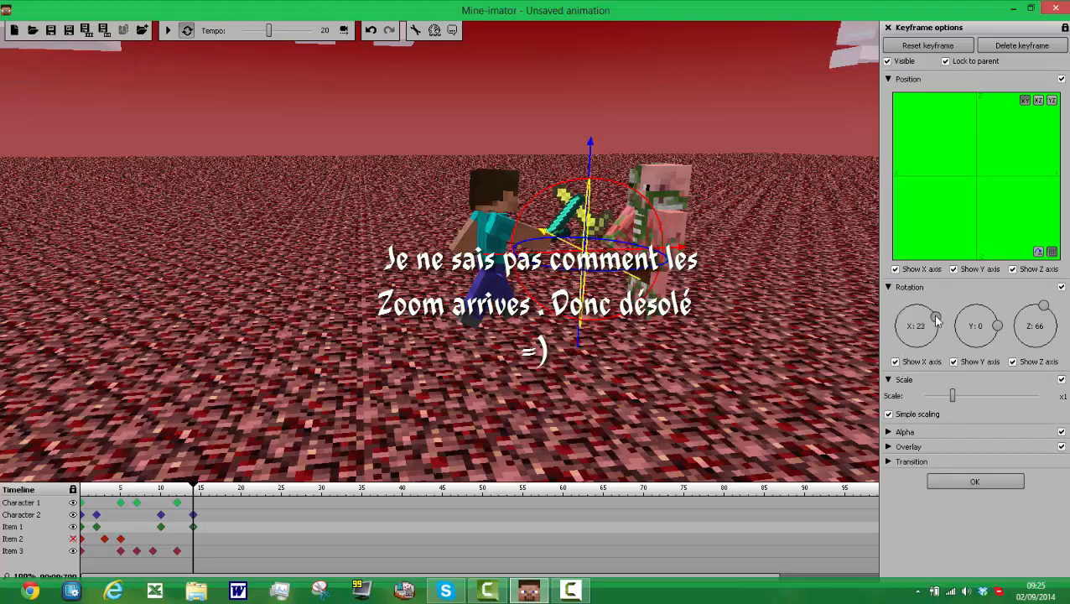
pyautogui.moveTo(937, 317); pyautogui.dragTo(931, 309)
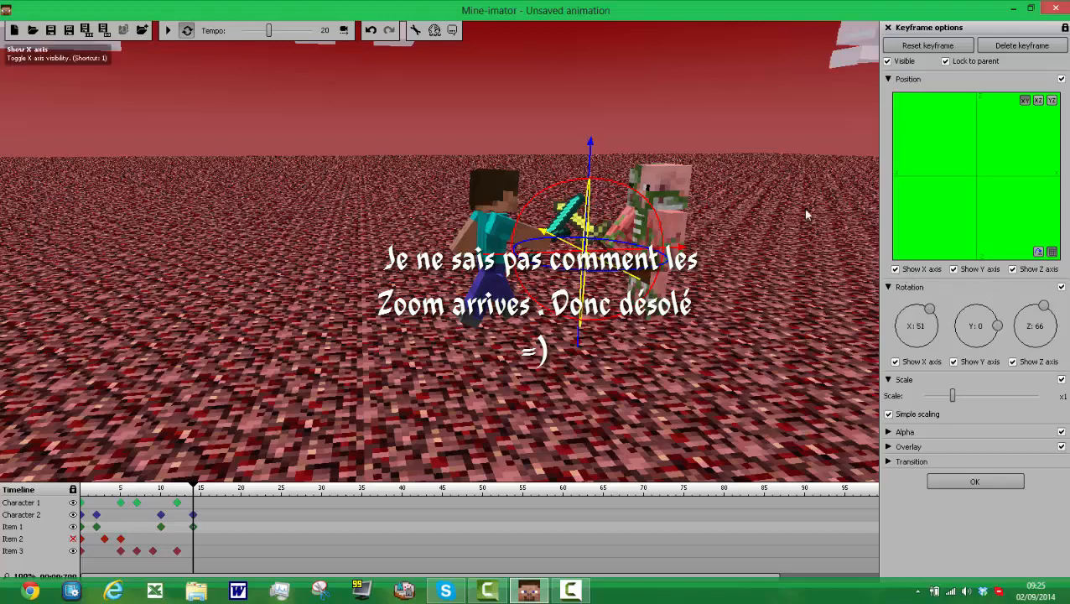
# Step: Raise the golden sword slightly, adjust its rotation to about X 58 and Z 83, and preview the animation
pyautogui.moveTo(591, 150); pyautogui.dragTo(590, 142)
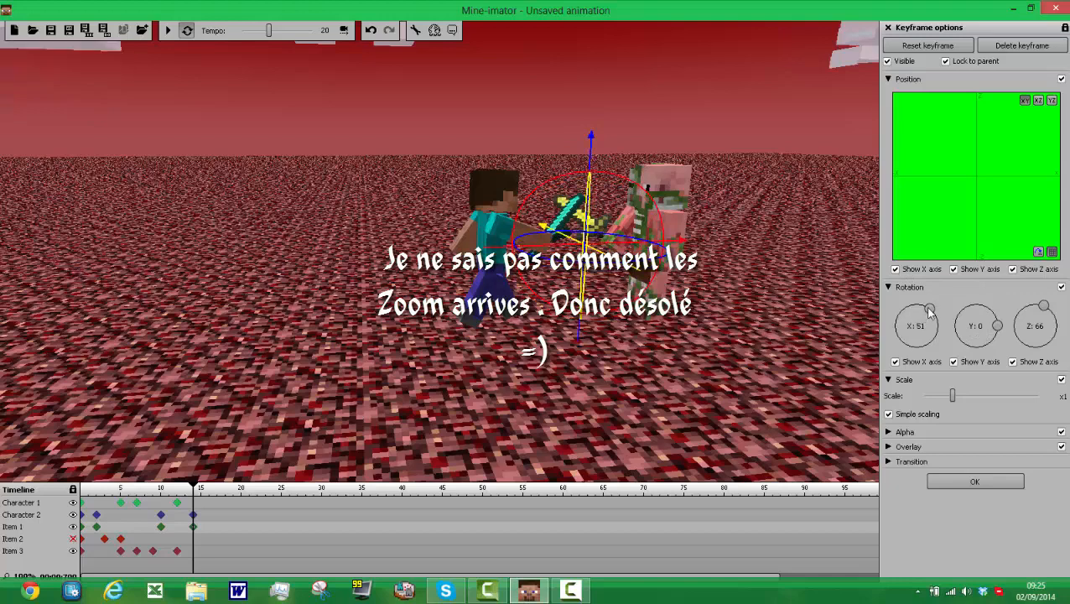
pyautogui.moveTo(929, 312); pyautogui.dragTo(920, 307)
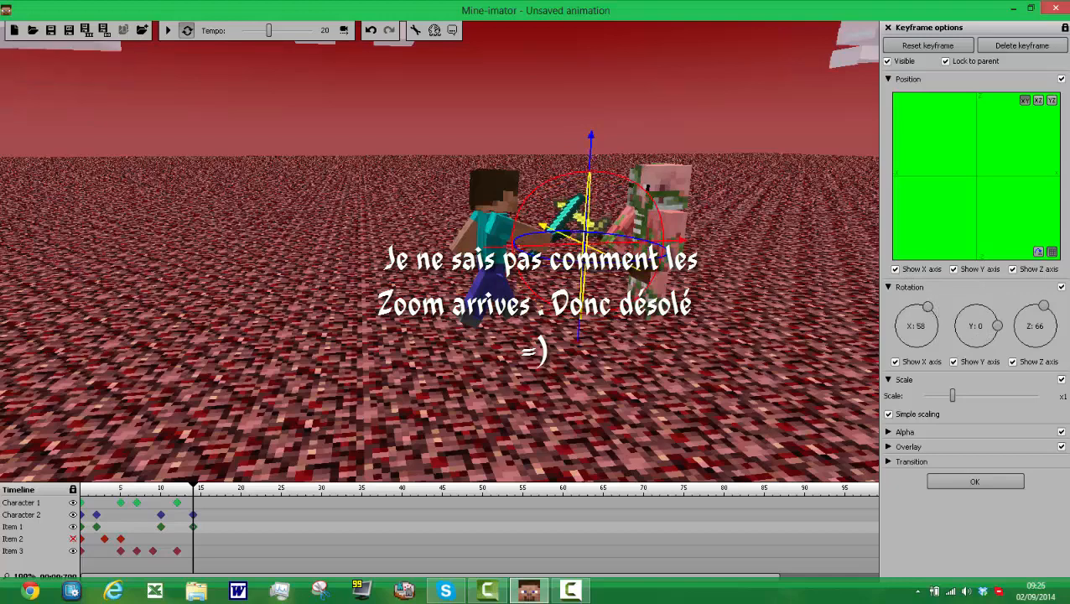
pyautogui.moveTo(1041, 309); pyautogui.dragTo(1024, 307)
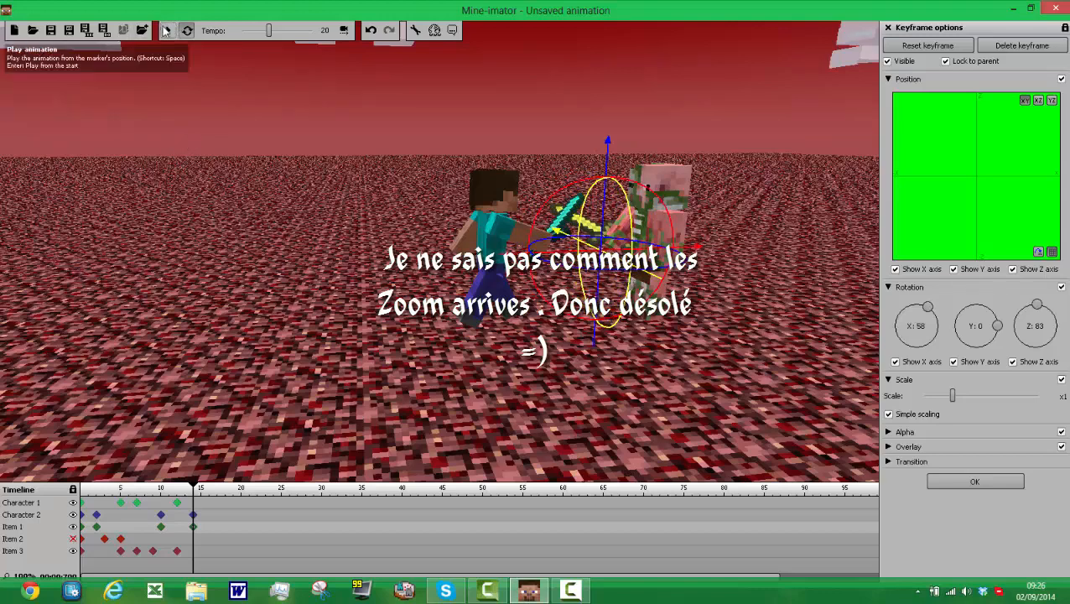
pyautogui.click(167, 31)
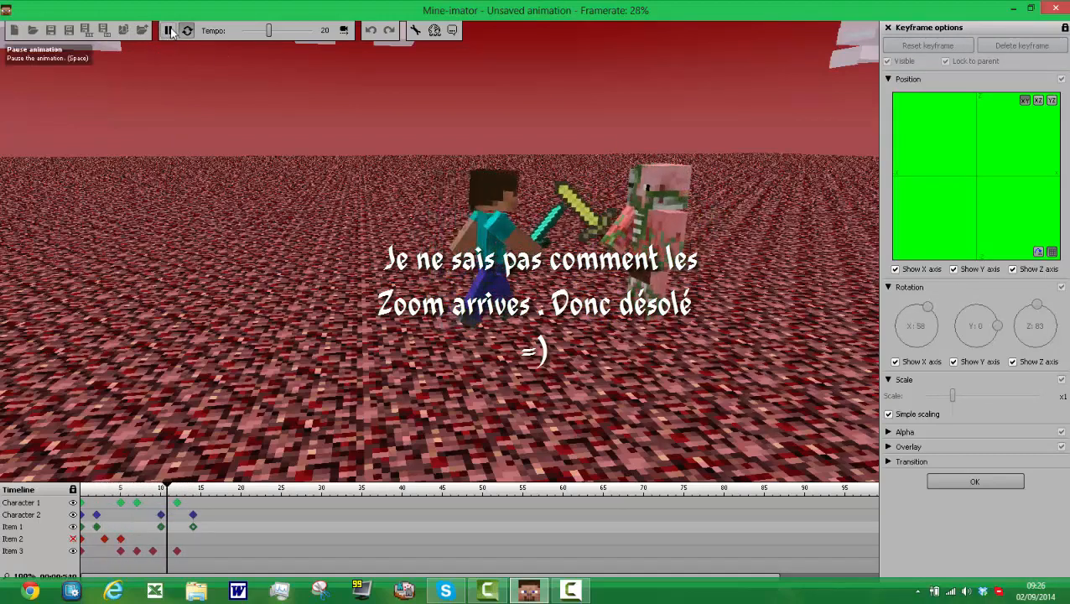
pyautogui.click(169, 32)
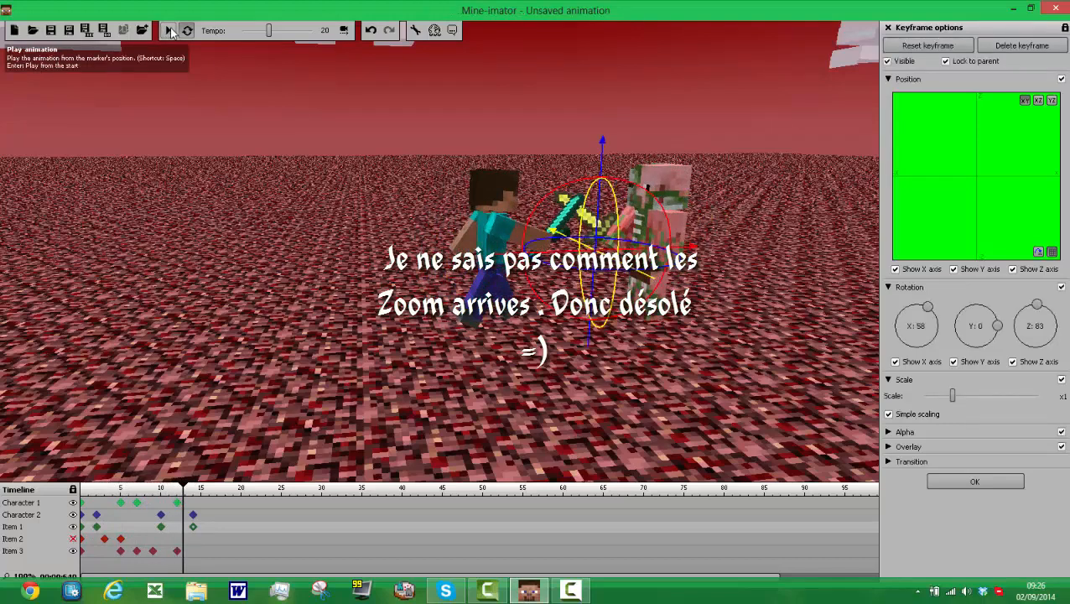
# Step: Create a frame 16 keyframe for Character 2 that continues its frame 14 pose
pyautogui.click(194, 516)
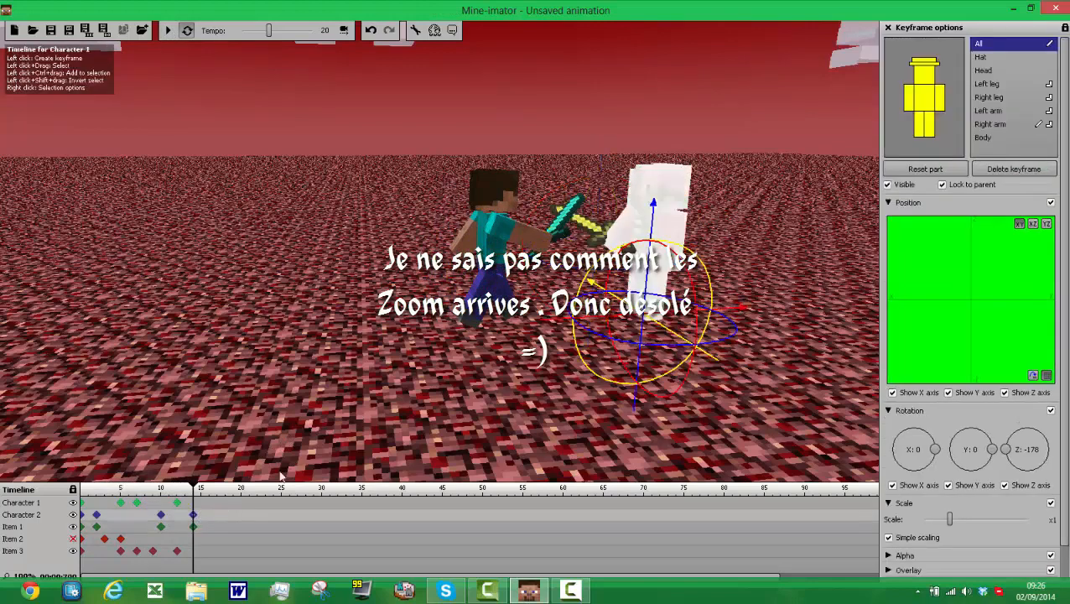
pyautogui.click(210, 514)
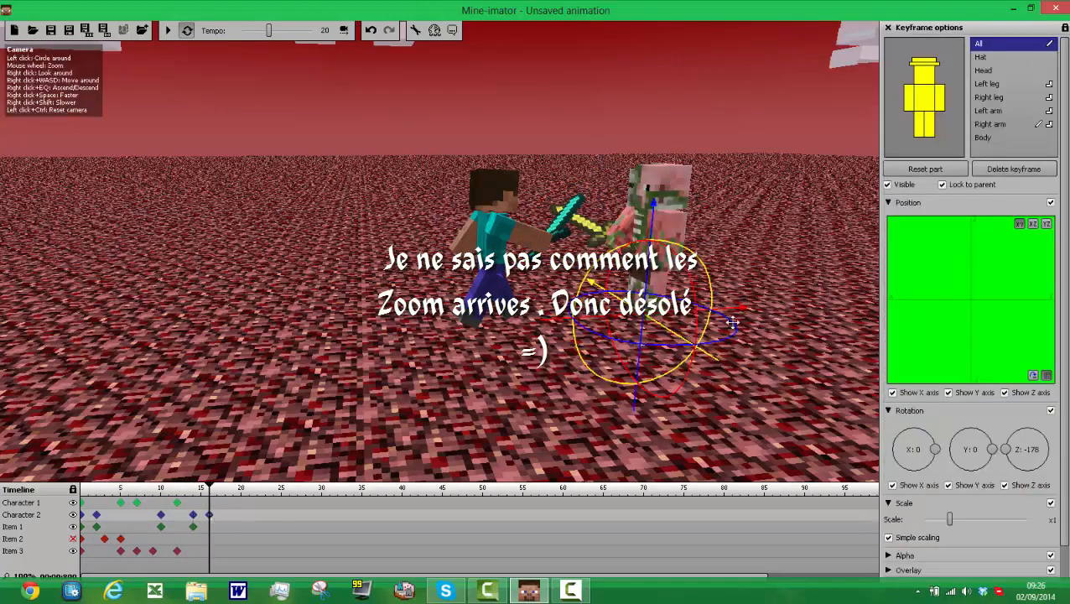
# Step: Try raising Character 2's right leg to about X -85 with a 41% bend at frame 16
pyautogui.click(659, 277)
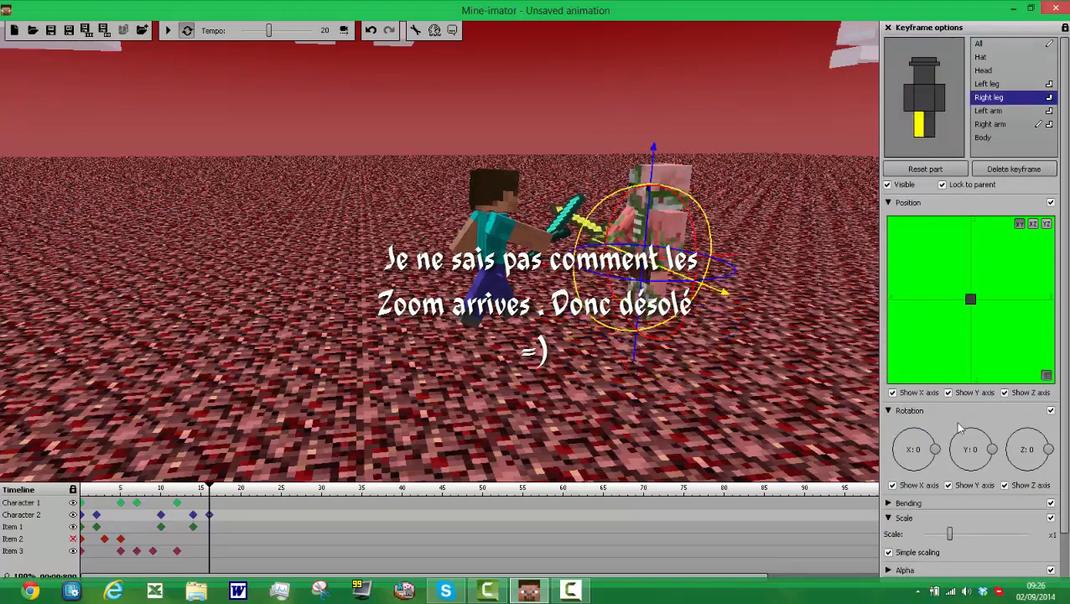
pyautogui.moveTo(937, 453); pyautogui.dragTo(933, 464)
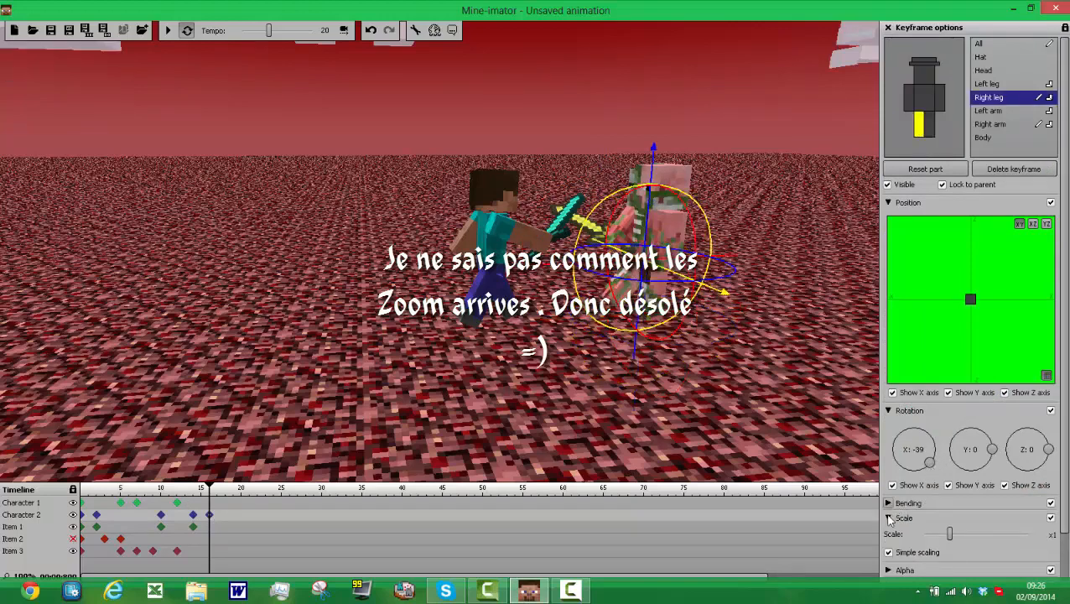
pyautogui.click(889, 518)
pyautogui.click(889, 504)
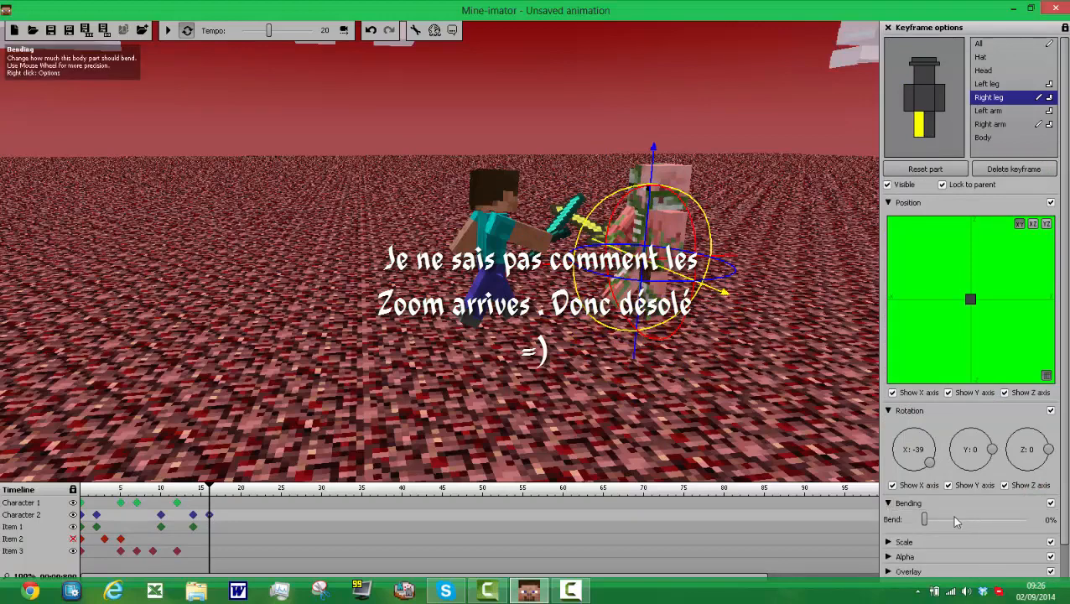
pyautogui.moveTo(956, 522); pyautogui.dragTo(969, 521)
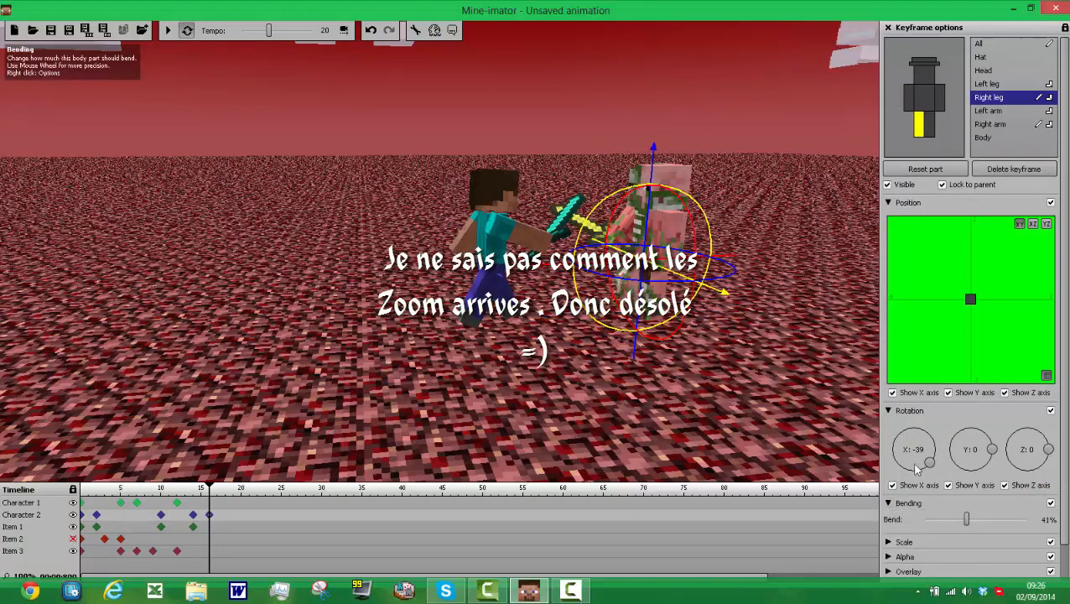
pyautogui.moveTo(931, 467); pyautogui.dragTo(918, 479)
pyautogui.click(917, 487)
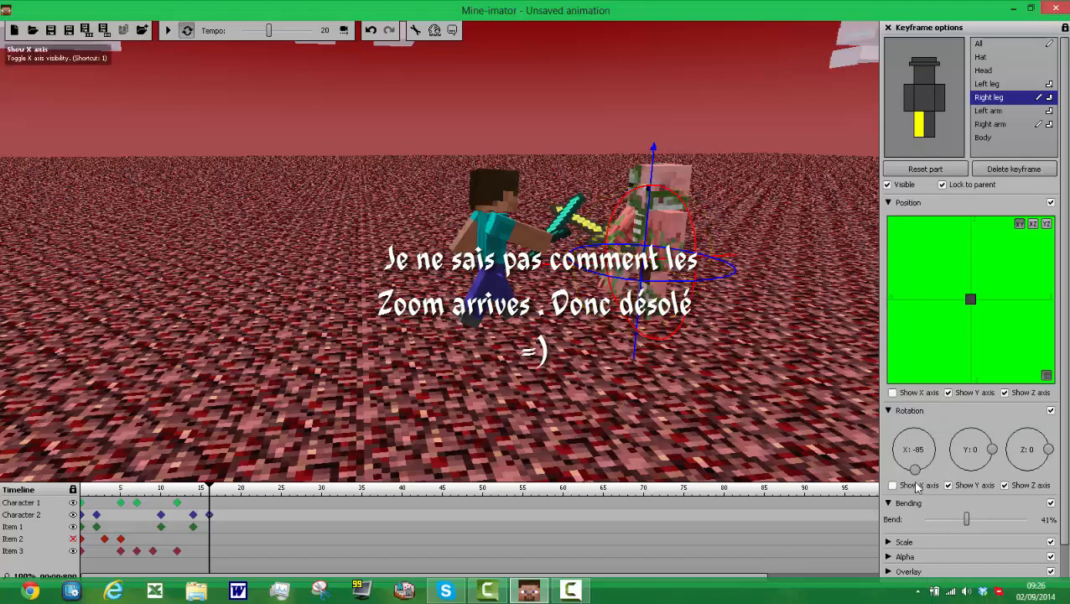
# Step: Return Character 2's right leg to 0% bend and an X rotation of 0
pyautogui.click(928, 127)
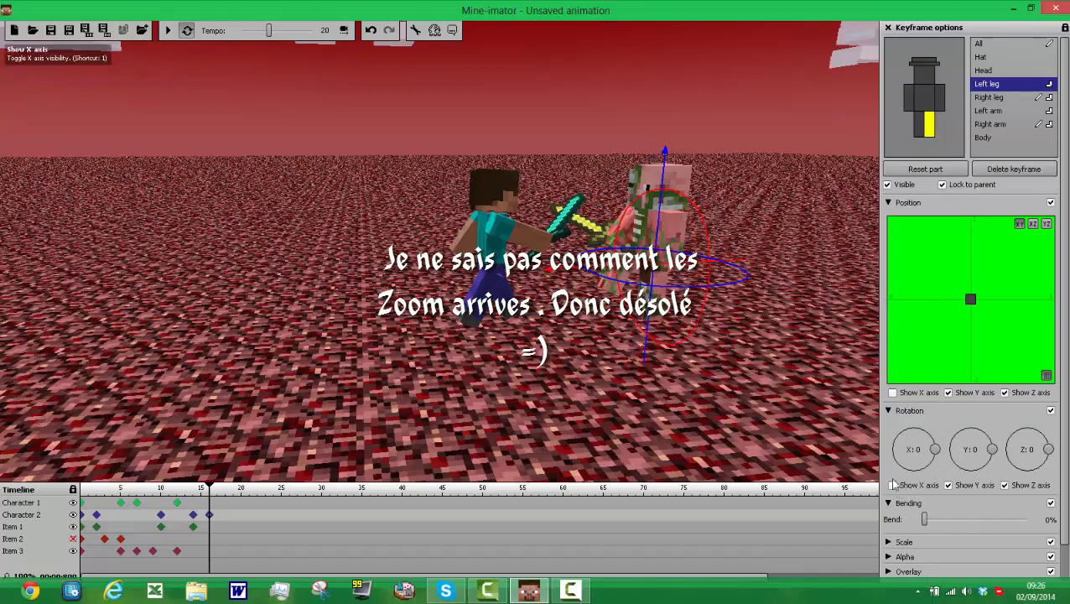
pyautogui.click(917, 126)
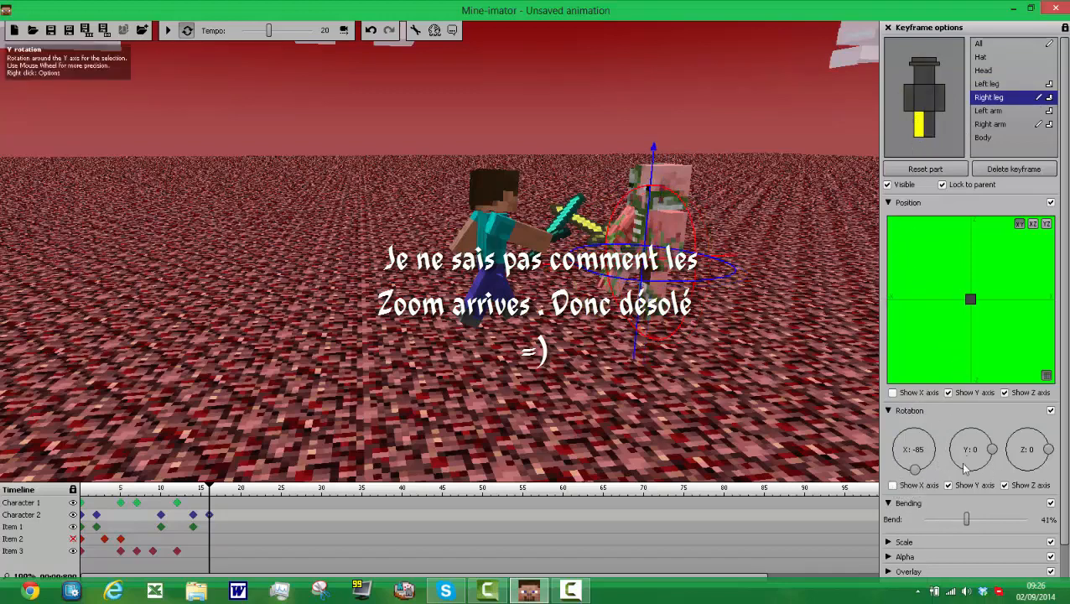
pyautogui.click(925, 519)
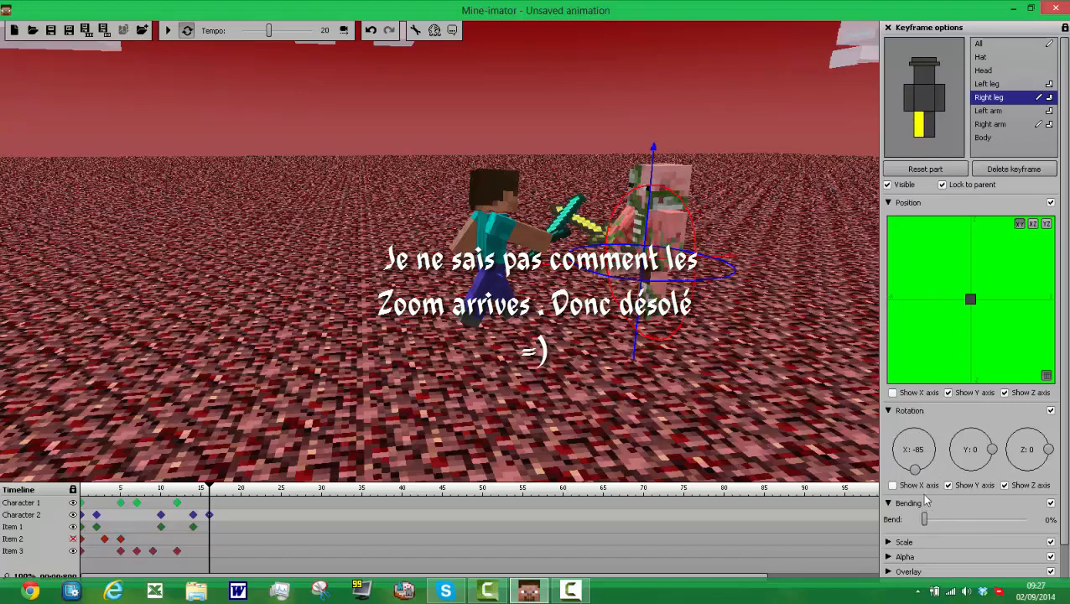
pyautogui.moveTo(913, 469); pyautogui.dragTo(922, 473)
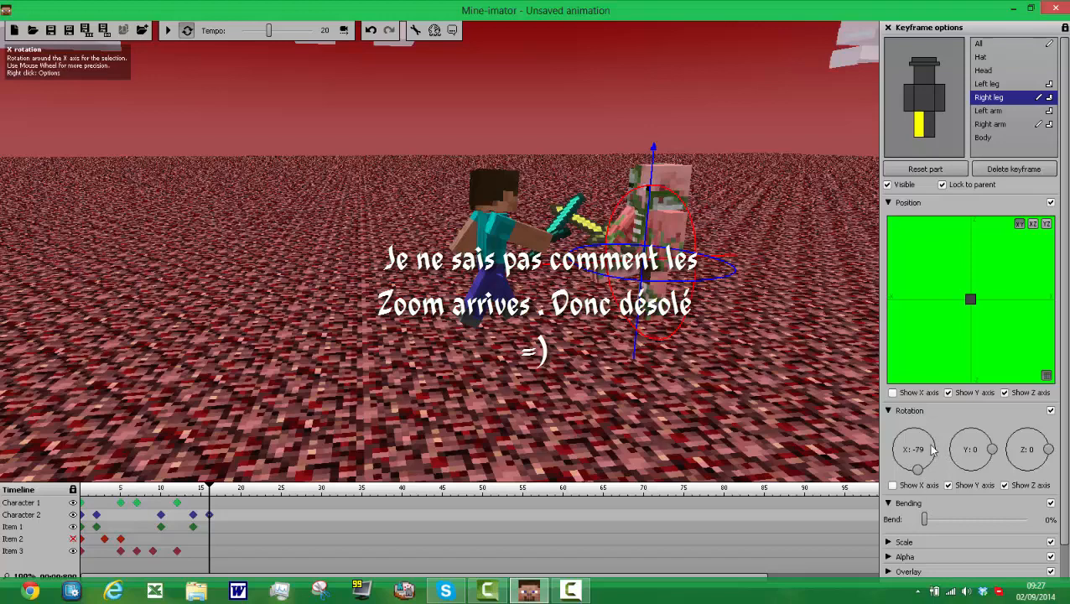
pyautogui.moveTo(932, 451); pyautogui.dragTo(936, 459)
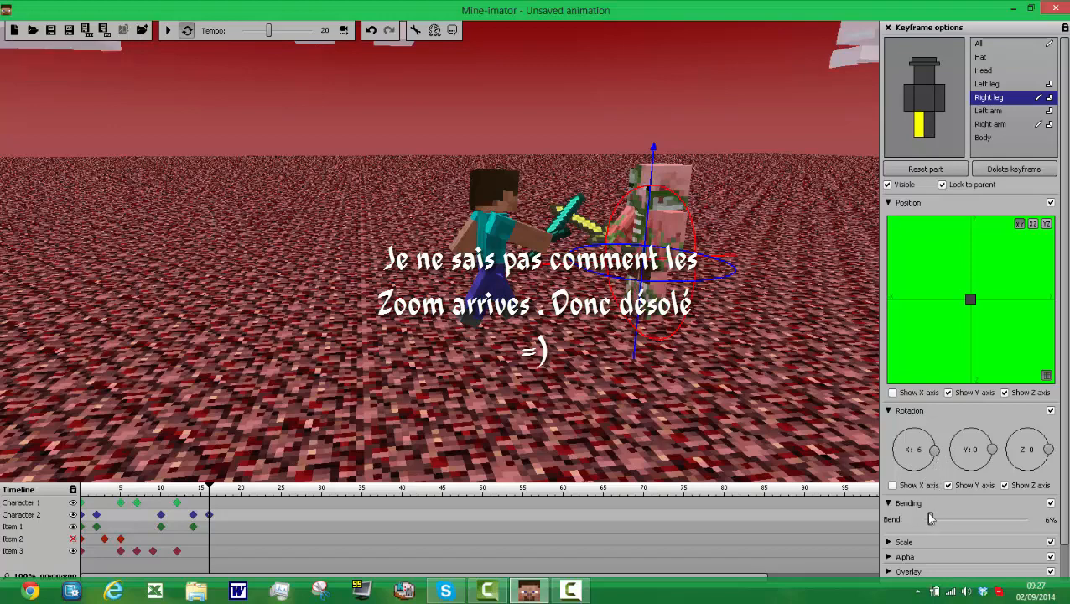
pyautogui.moveTo(928, 519); pyautogui.dragTo(915, 522)
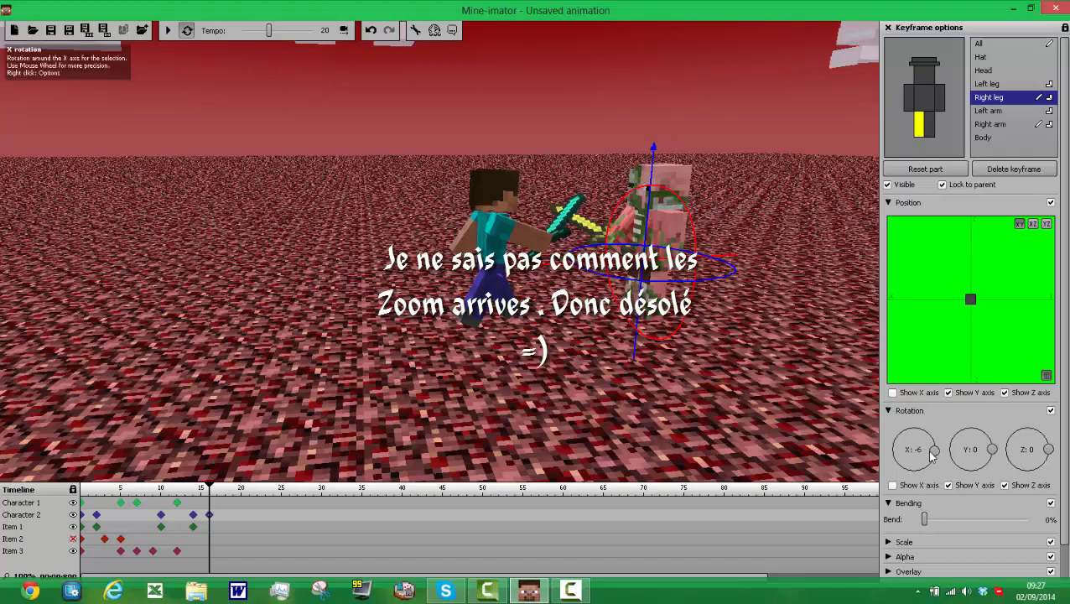
pyautogui.moveTo(929, 453); pyautogui.dragTo(937, 454)
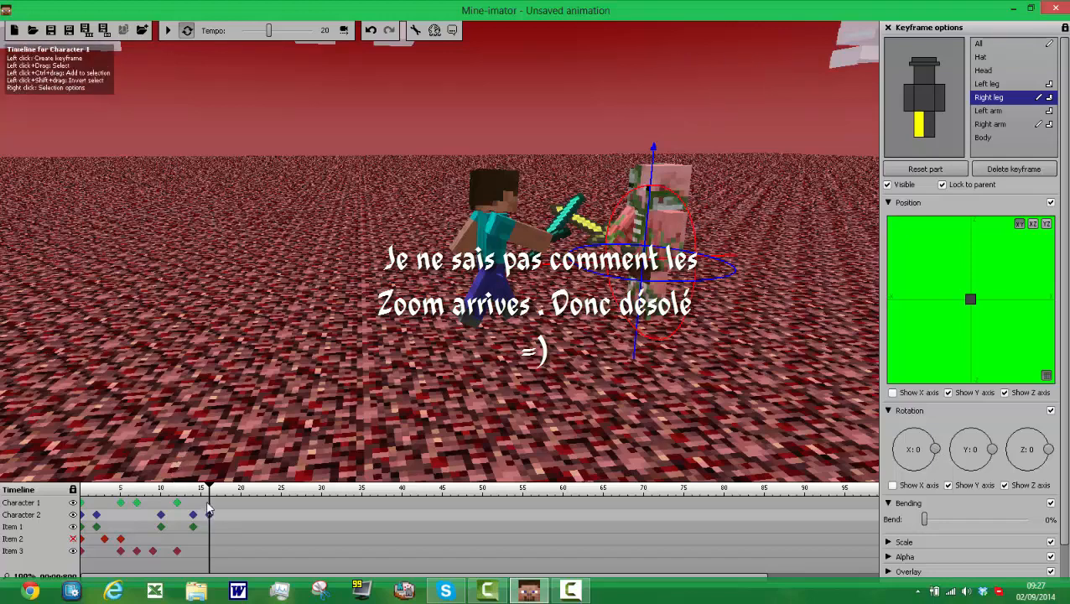
# Step: Create a frame 16 keyframe for Character 1 and rotate its right arm to about Y -19 and Z -45
pyautogui.click(209, 502)
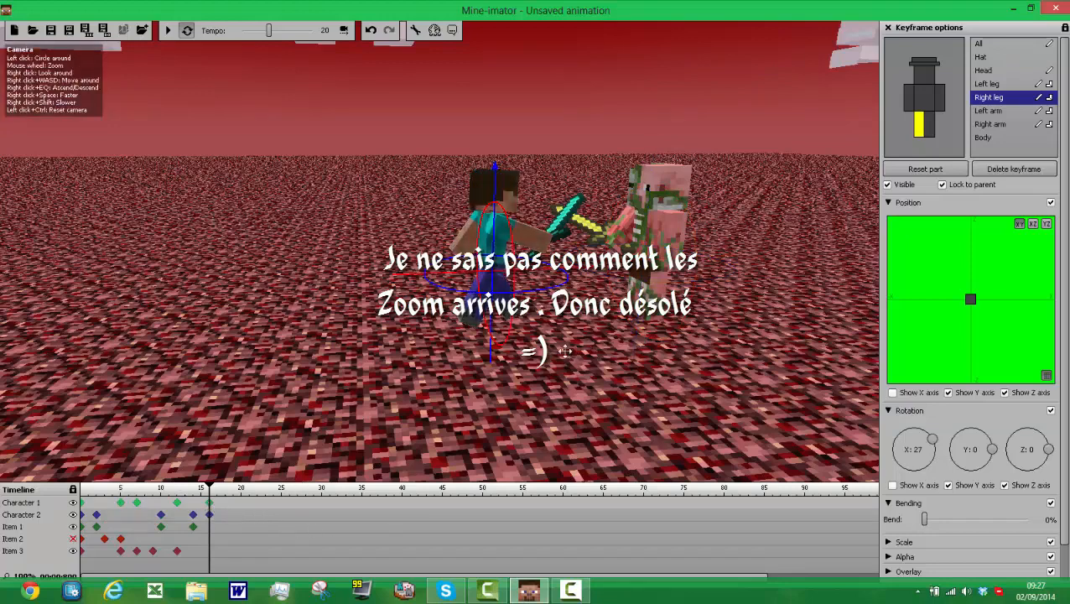
pyautogui.click(940, 97)
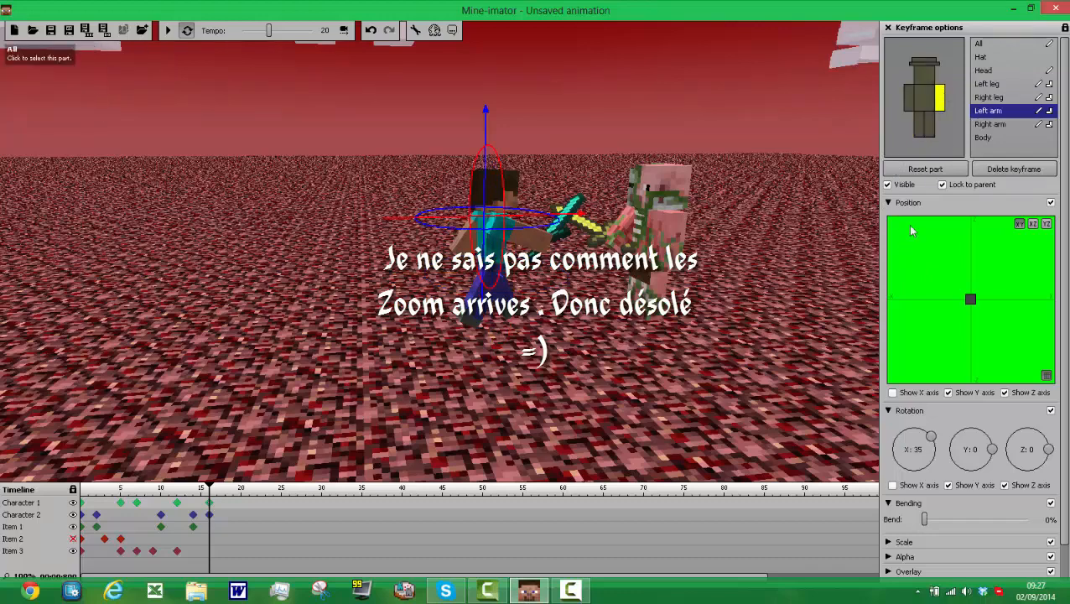
pyautogui.click(907, 102)
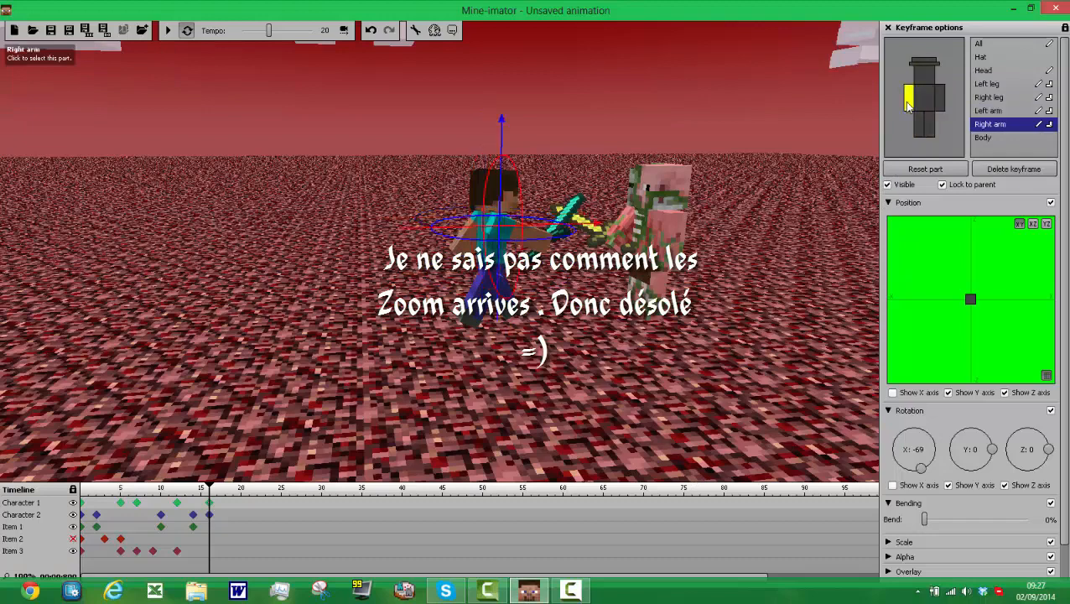
pyautogui.click(893, 392)
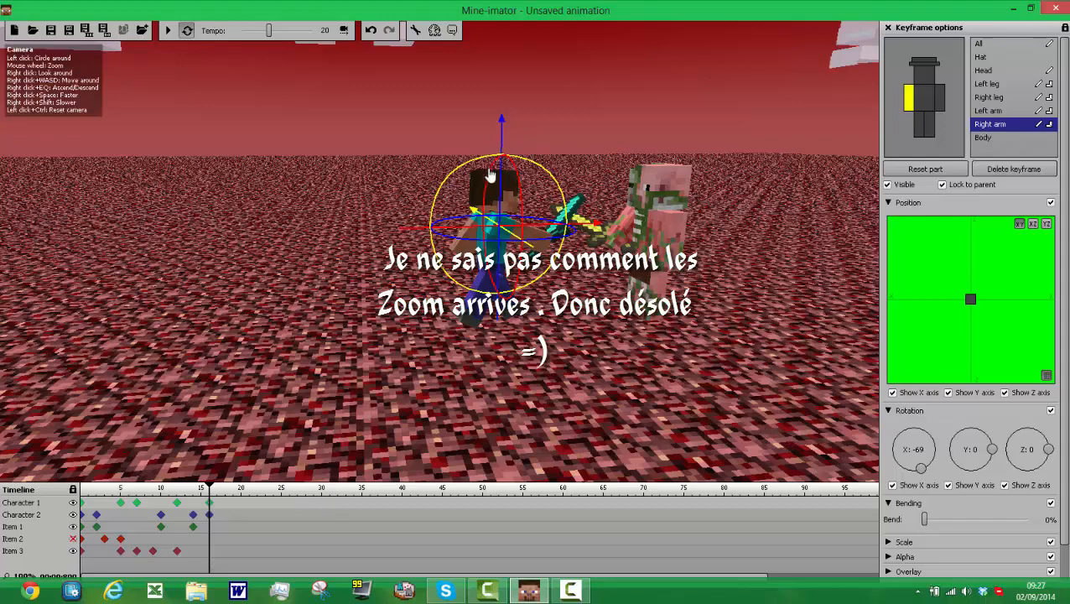
pyautogui.moveTo(487, 188); pyautogui.dragTo(475, 198)
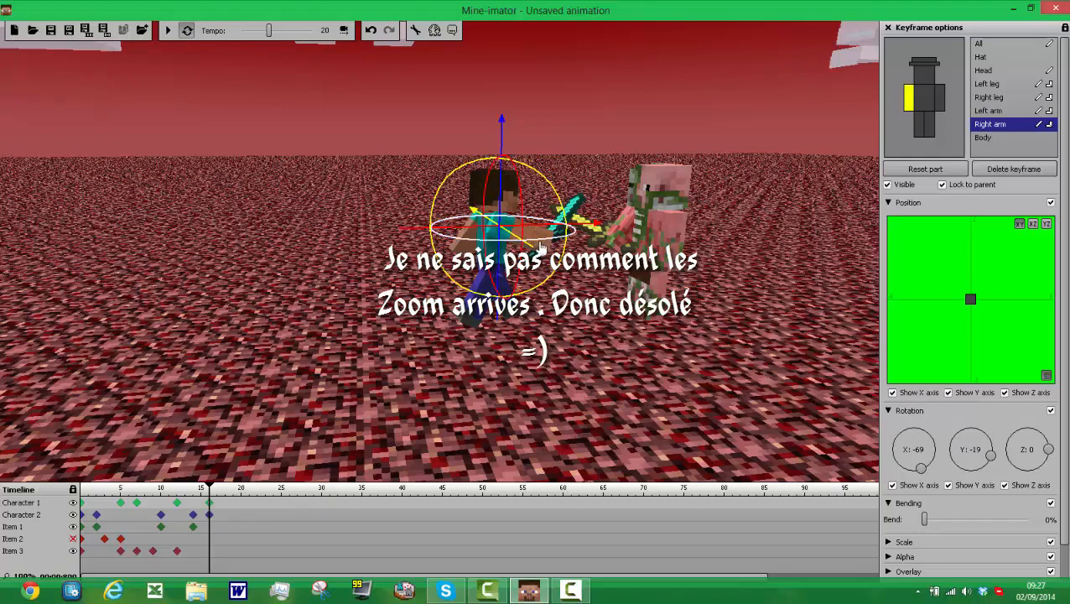
pyautogui.moveTo(541, 249); pyautogui.dragTo(683, 153)
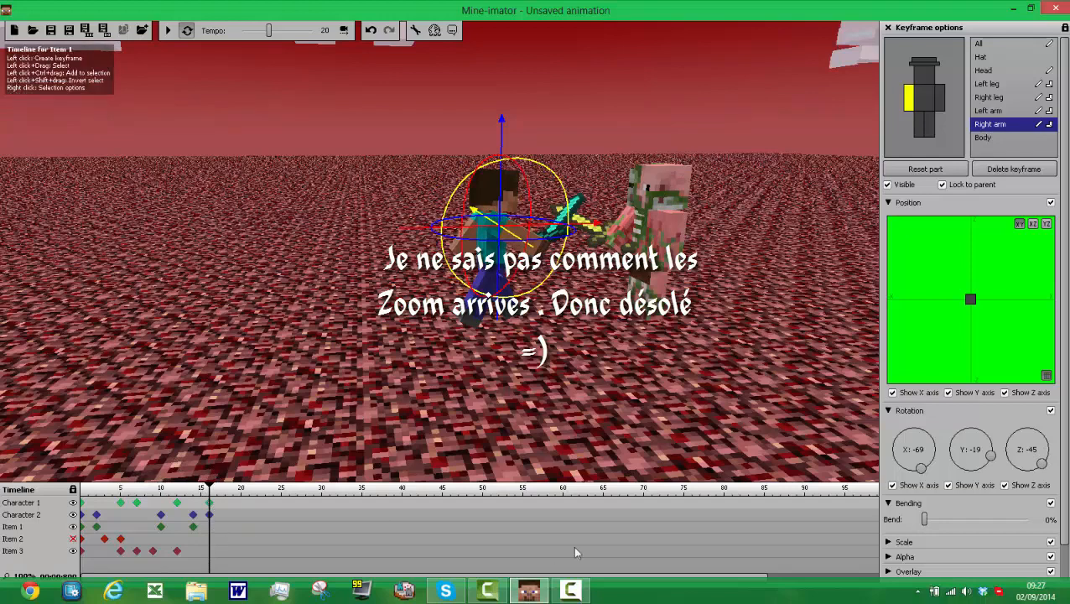
# Step: Create a frame 16 keyframe for the diamond sword and play the animation to check it
pyautogui.click(135, 500)
pyautogui.click(211, 552)
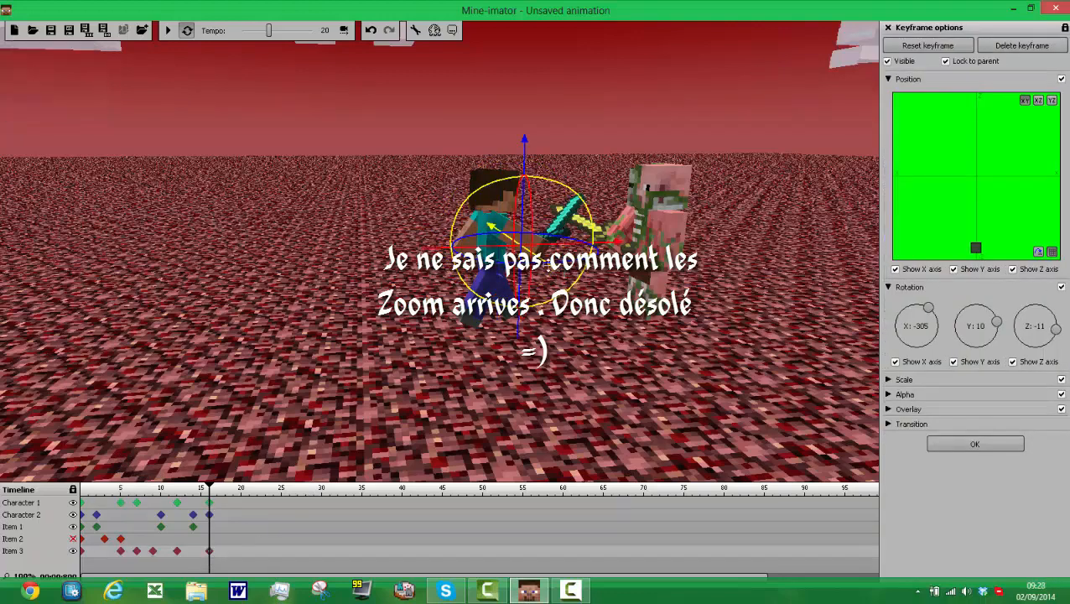
pyautogui.moveTo(531, 282)
pyautogui.mouseDown()
pyautogui.moveTo(552, 272)
pyautogui.moveTo(542, 294)
pyautogui.mouseUp()
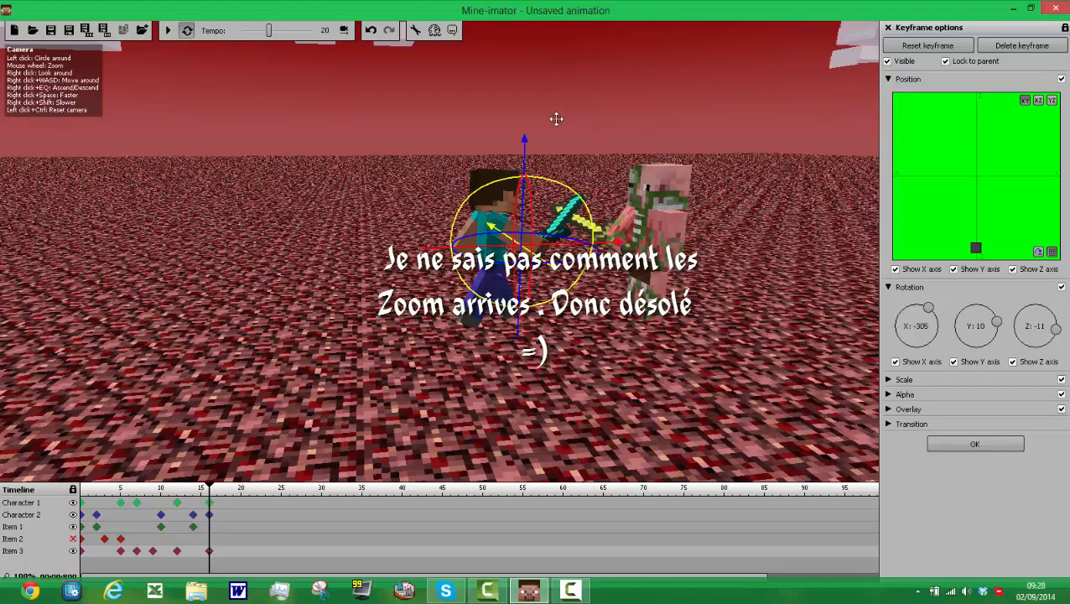
pyautogui.click(170, 34)
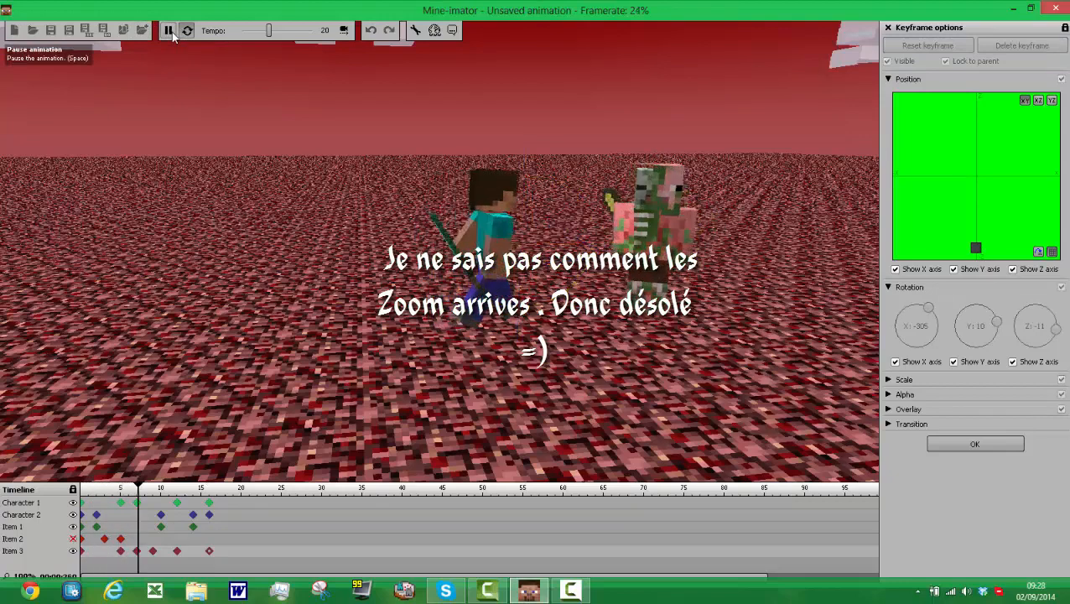
# Step: Replay the sword fight animation and pause it to check the motion up to frame 16
pyautogui.click(171, 32)
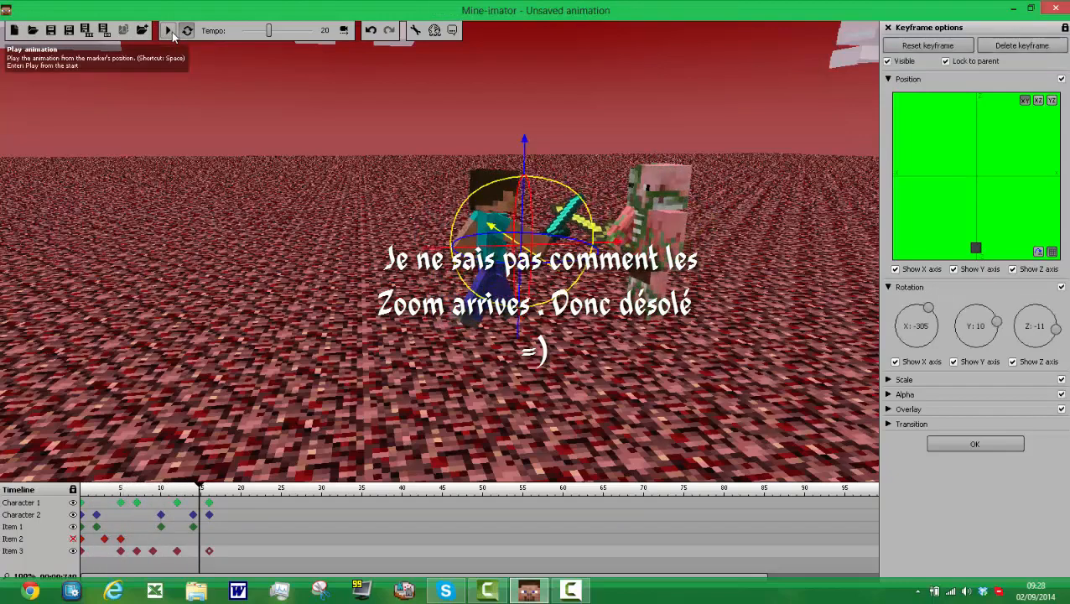
pyautogui.click(171, 32)
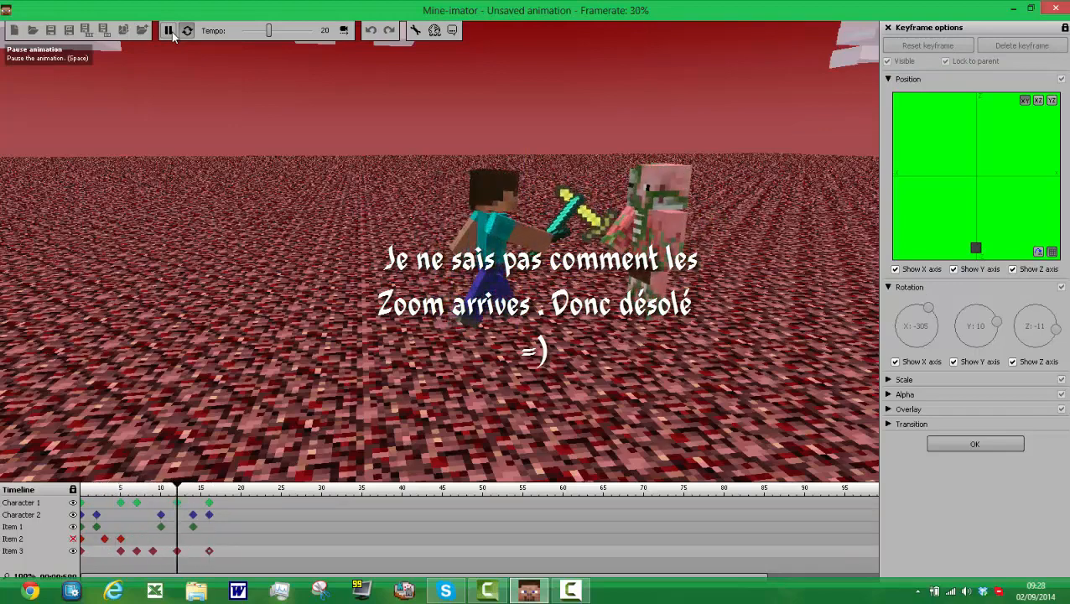
pyautogui.click(168, 31)
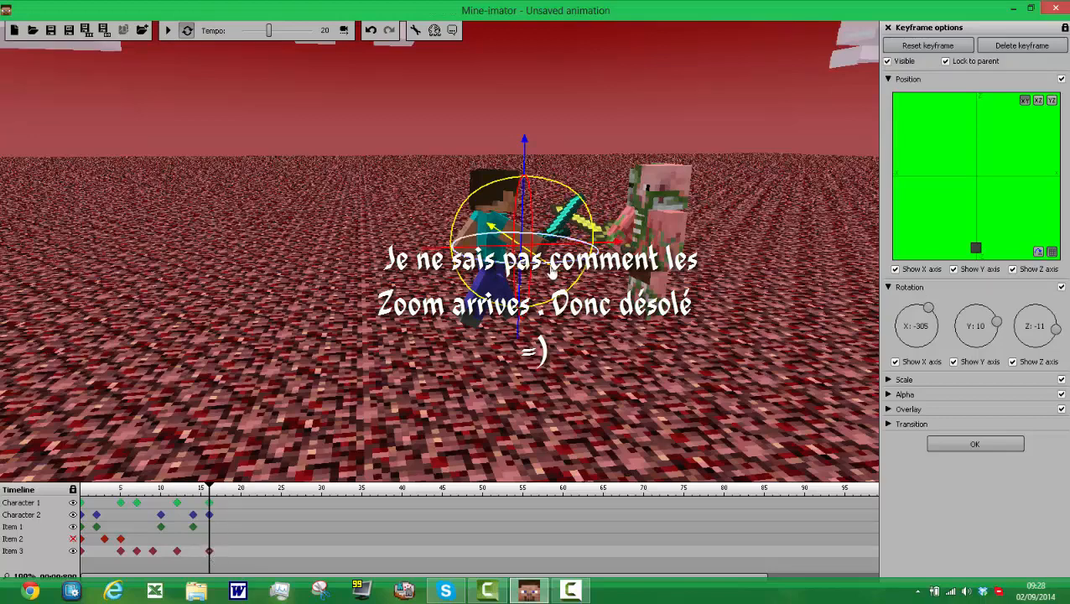
# Step: Reposition the diamond sword in Character 1's hand at frame 16, set its Y rotation to about 30, and play the animation to check it
pyautogui.moveTo(561, 279)
pyautogui.mouseDown()
pyautogui.moveTo(568, 286)
pyautogui.moveTo(560, 273)
pyautogui.mouseUp()
pyautogui.moveTo(501, 247)
pyautogui.mouseDown()
pyautogui.moveTo(489, 252)
pyautogui.moveTo(575, 282)
pyautogui.mouseUp()
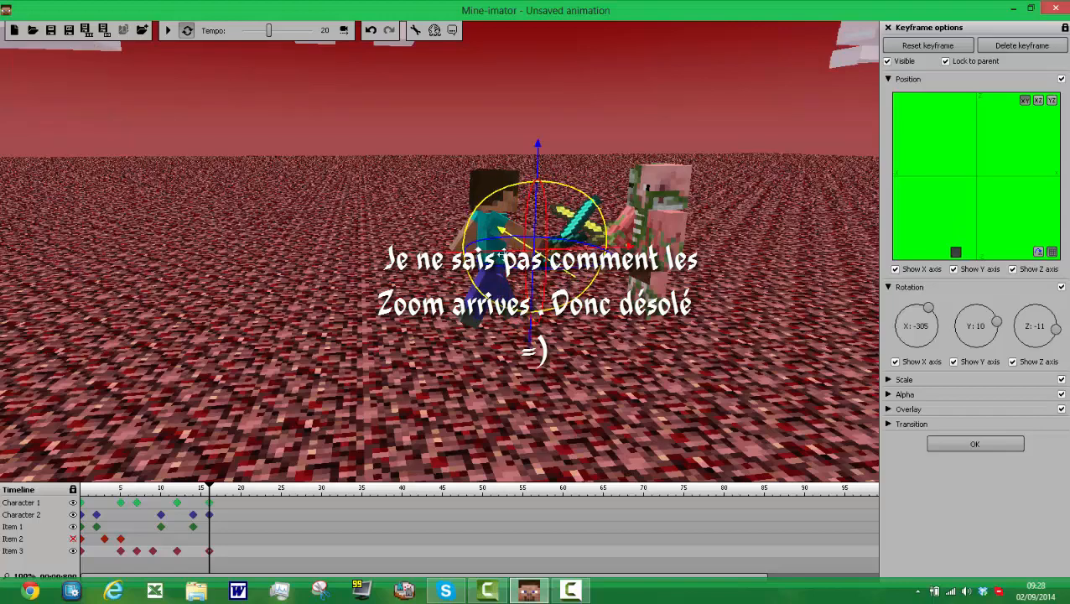
pyautogui.moveTo(500, 252); pyautogui.dragTo(498, 258)
pyautogui.moveTo(498, 255)
pyautogui.mouseDown()
pyautogui.moveTo(474, 259)
pyautogui.moveTo(521, 411)
pyautogui.mouseUp()
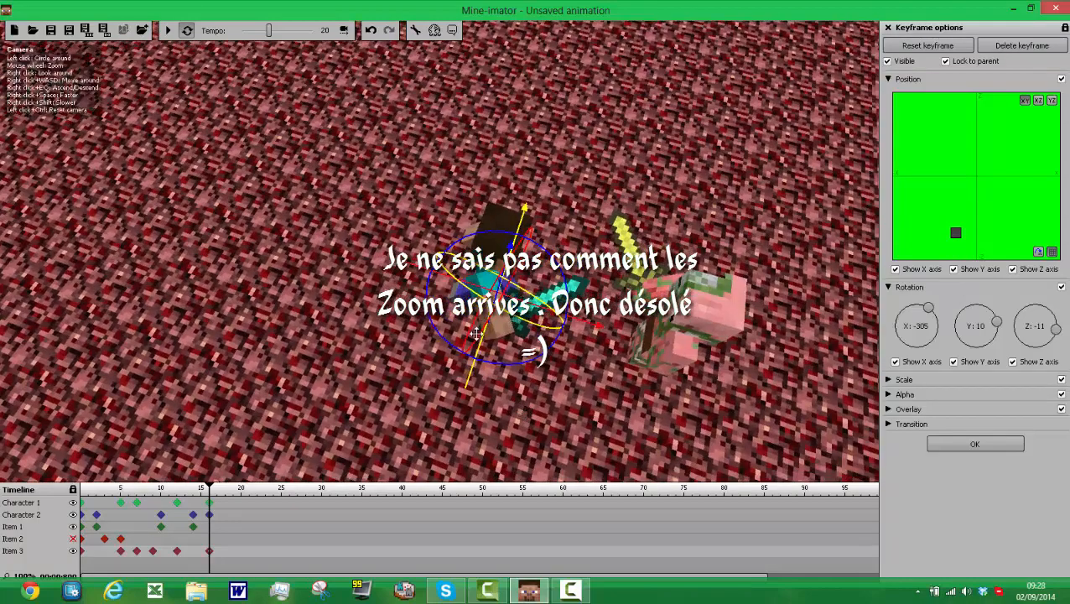
pyautogui.moveTo(479, 347); pyautogui.dragTo(470, 360)
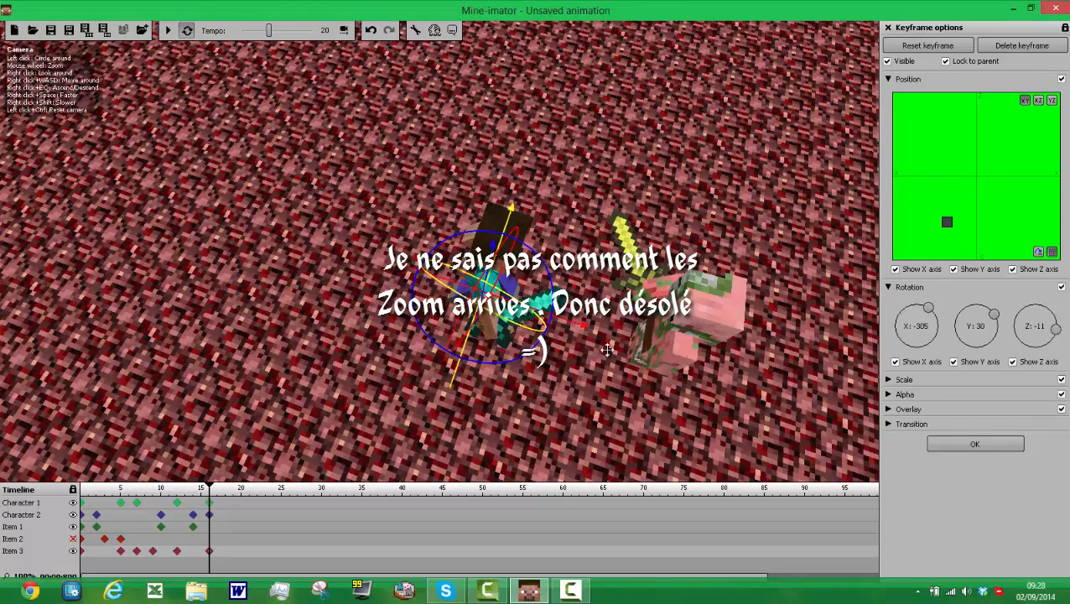
pyautogui.moveTo(607, 350); pyautogui.dragTo(589, 306)
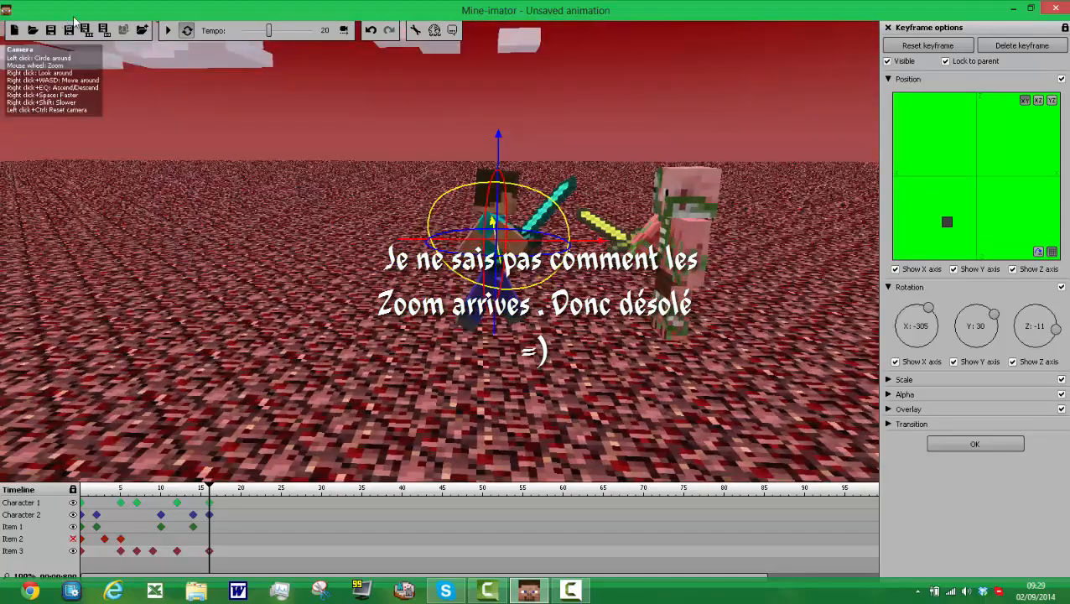
pyautogui.click(168, 30)
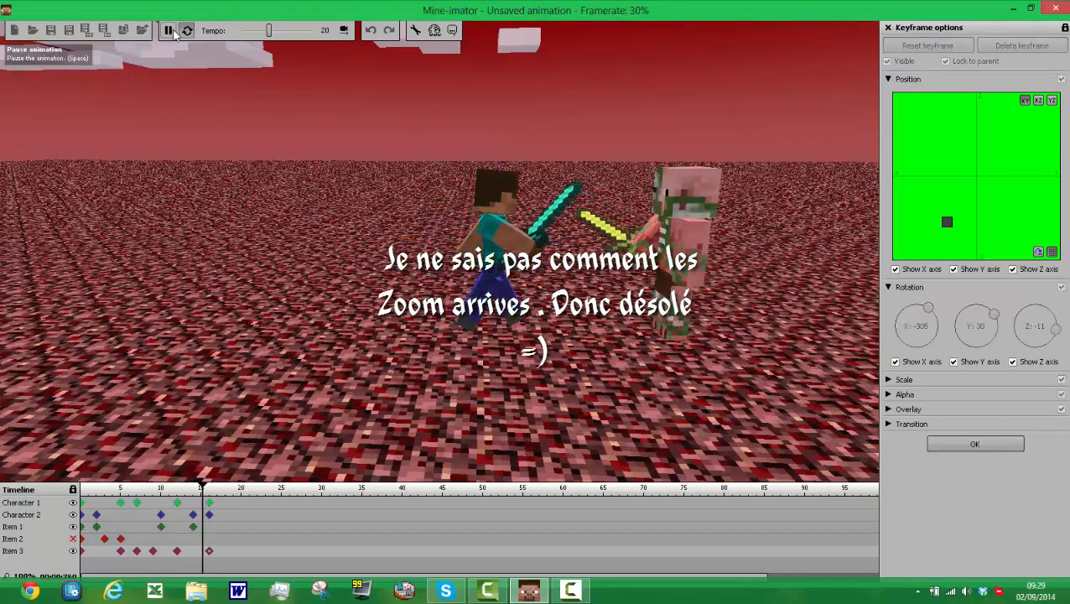
pyautogui.click(167, 31)
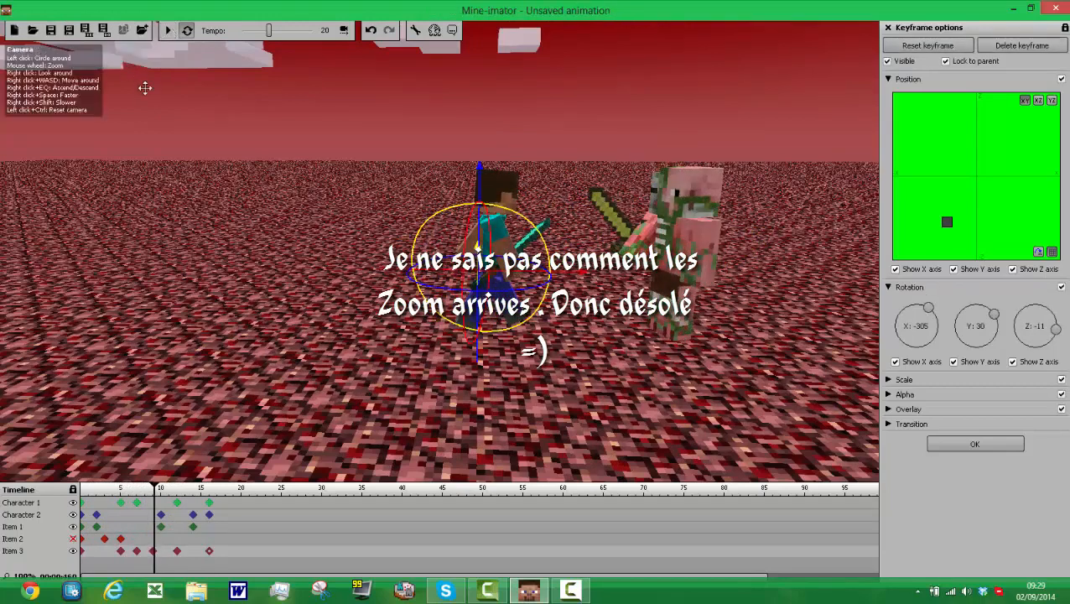
# Step: Create a frame 18 keyframe for Character 2, lower the body slightly, and pose the right leg at about X -51 with a 31% bend
pyautogui.click(226, 513)
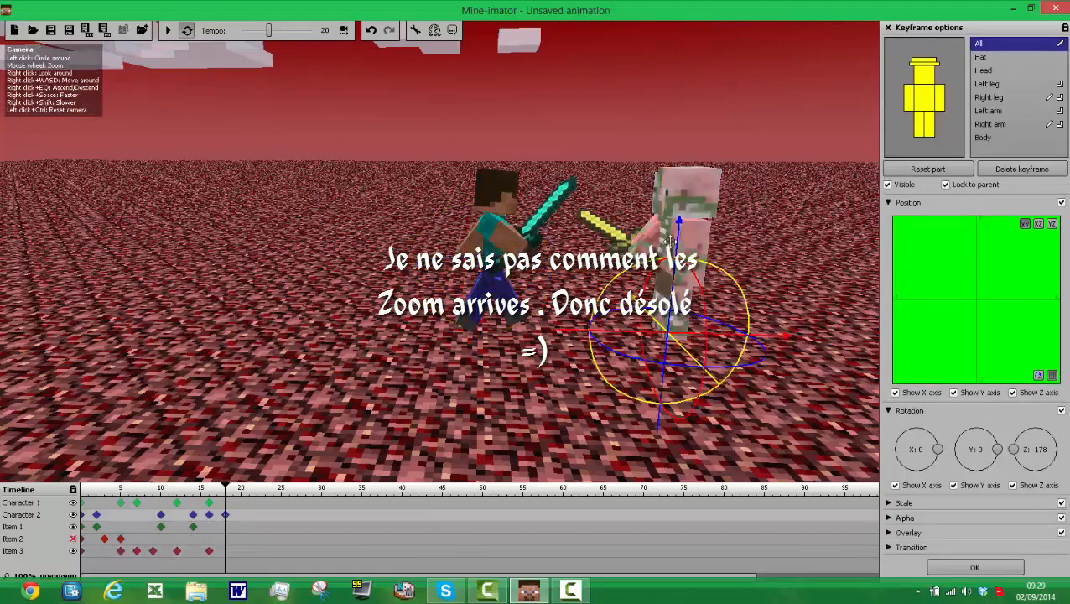
pyautogui.moveTo(680, 231)
pyautogui.mouseDown()
pyautogui.moveTo(679, 259)
pyautogui.moveTo(678, 140)
pyautogui.moveTo(681, 245)
pyautogui.mouseUp()
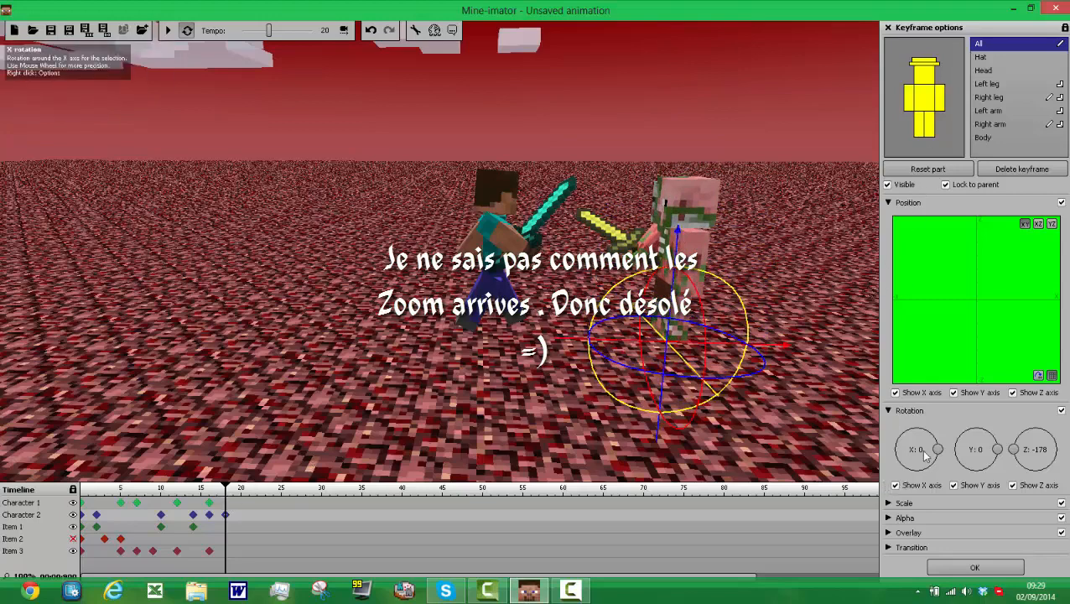
pyautogui.click(917, 132)
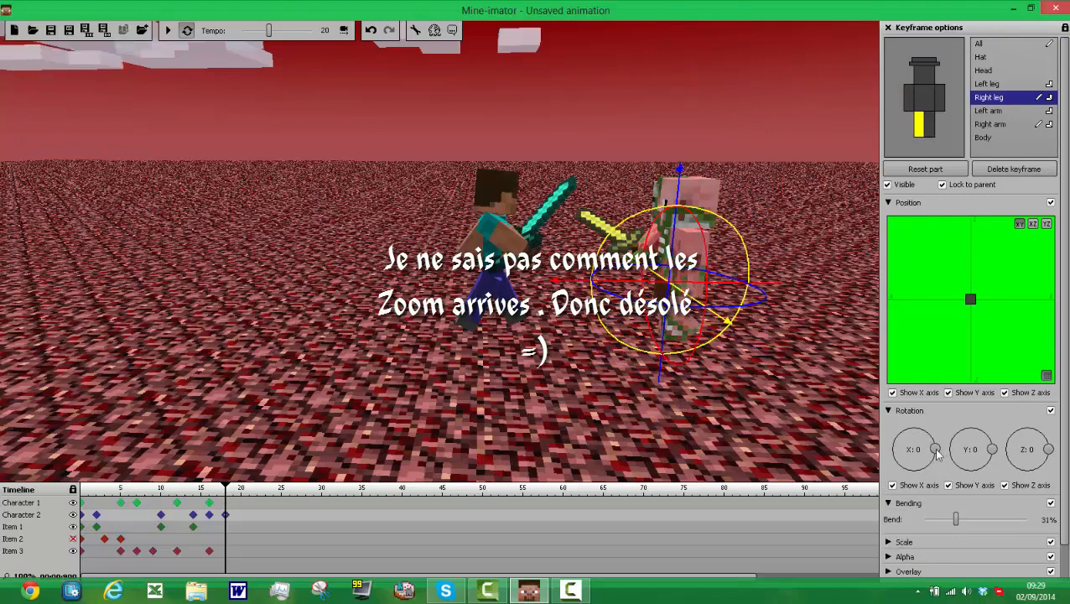
pyautogui.moveTo(938, 456); pyautogui.dragTo(933, 475)
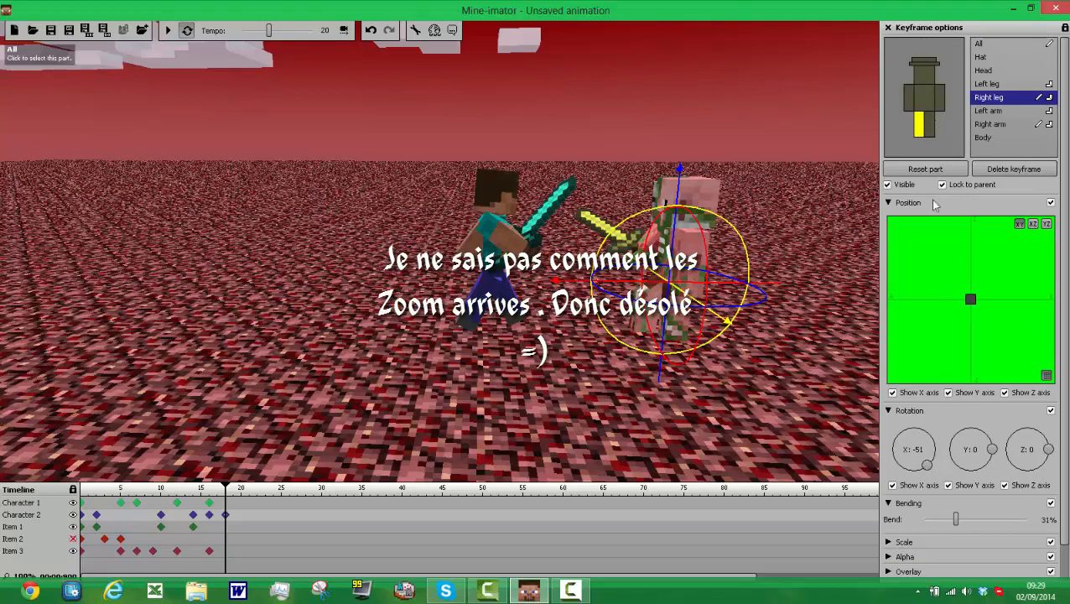
# Step: Bend Character 2's left leg 31% and rotate it to about X -20 at frame 18
pyautogui.click(943, 138)
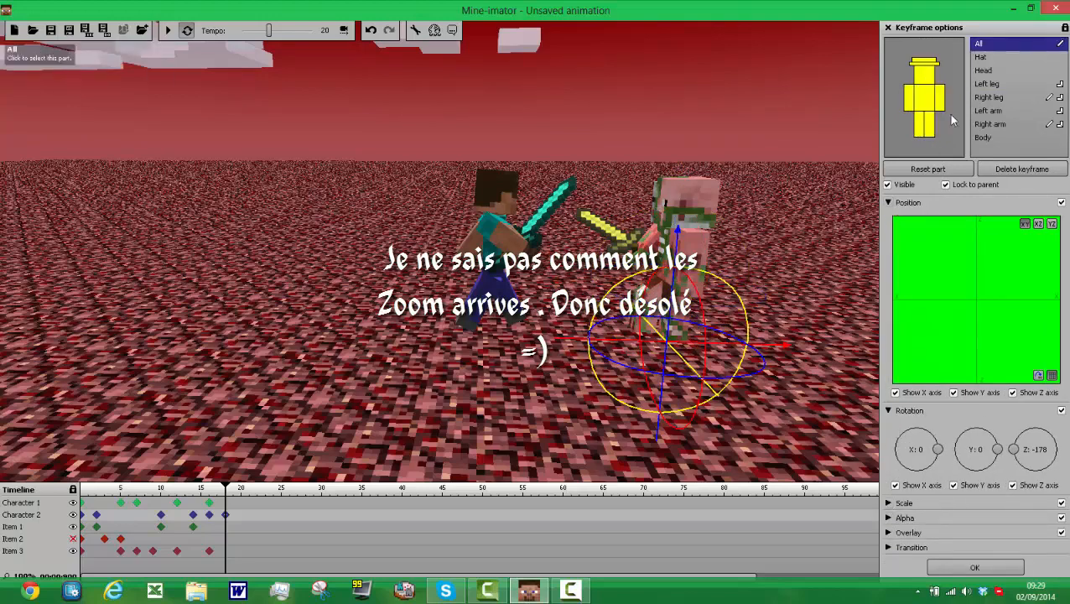
pyautogui.click(931, 132)
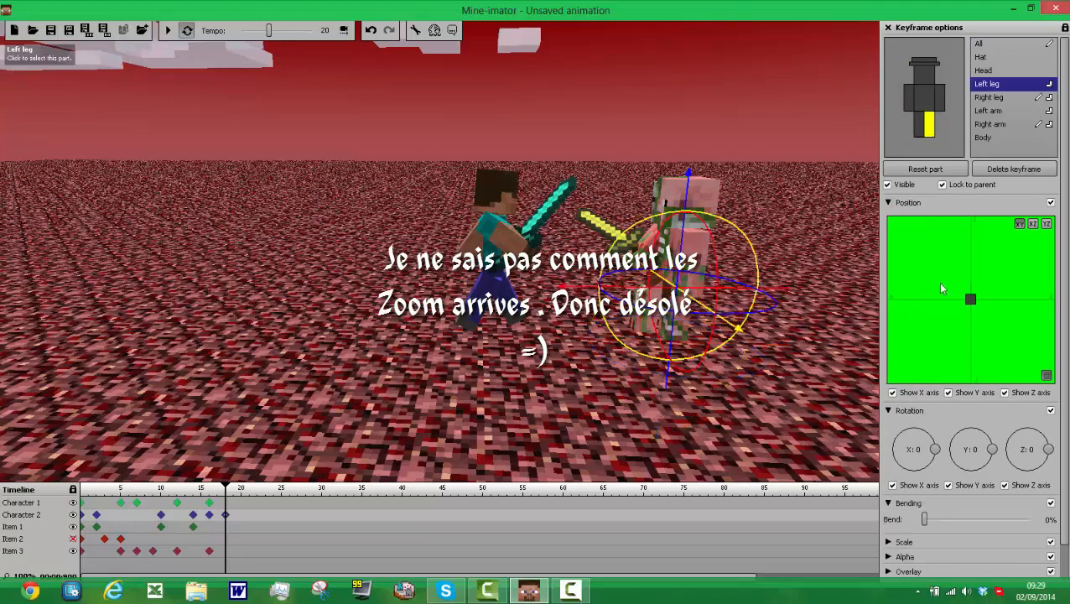
pyautogui.click(960, 520)
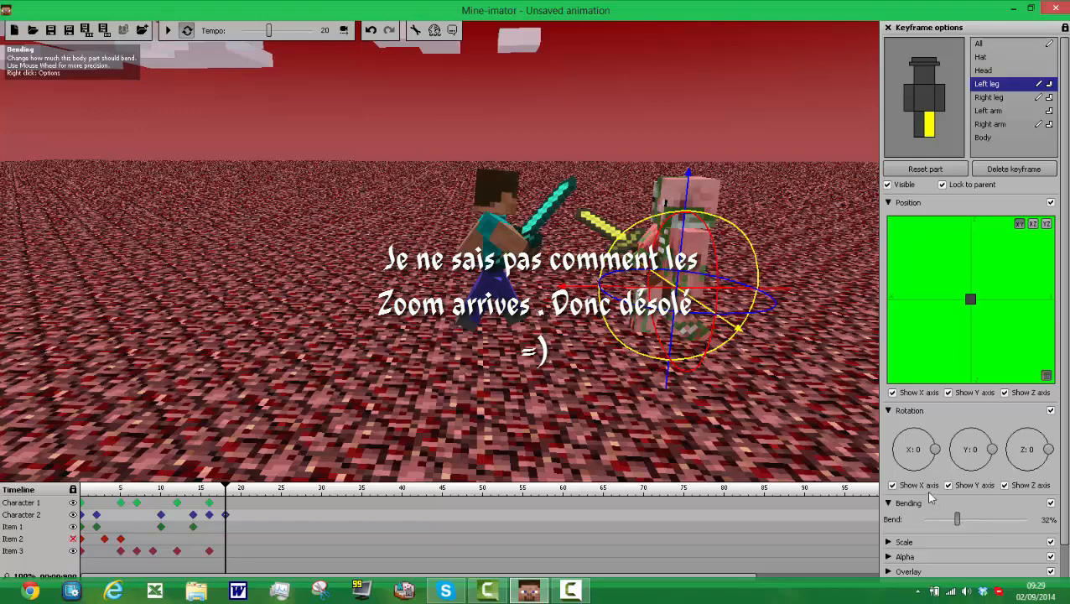
pyautogui.moveTo(957, 515); pyautogui.dragTo(959, 515)
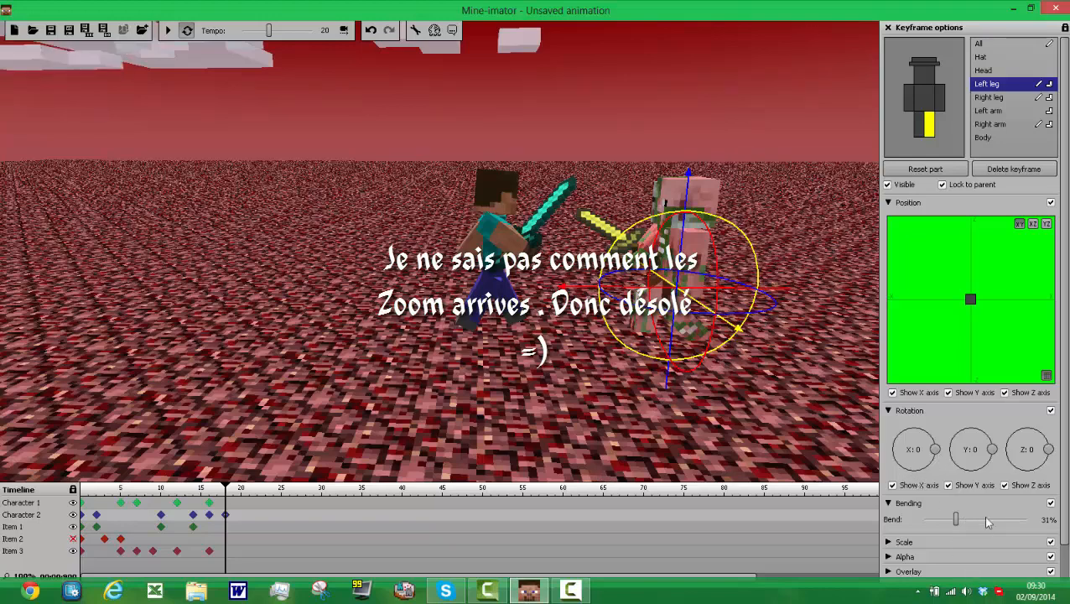
pyautogui.moveTo(936, 455)
pyautogui.mouseDown()
pyautogui.moveTo(926, 468)
pyautogui.moveTo(932, 459)
pyautogui.mouseUp()
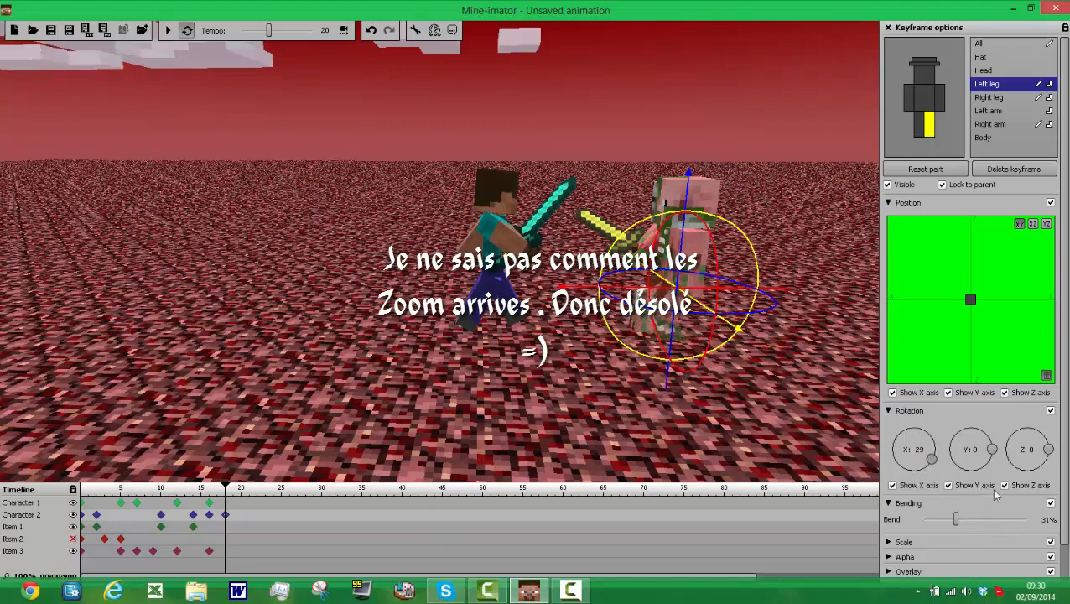
pyautogui.click(1018, 487)
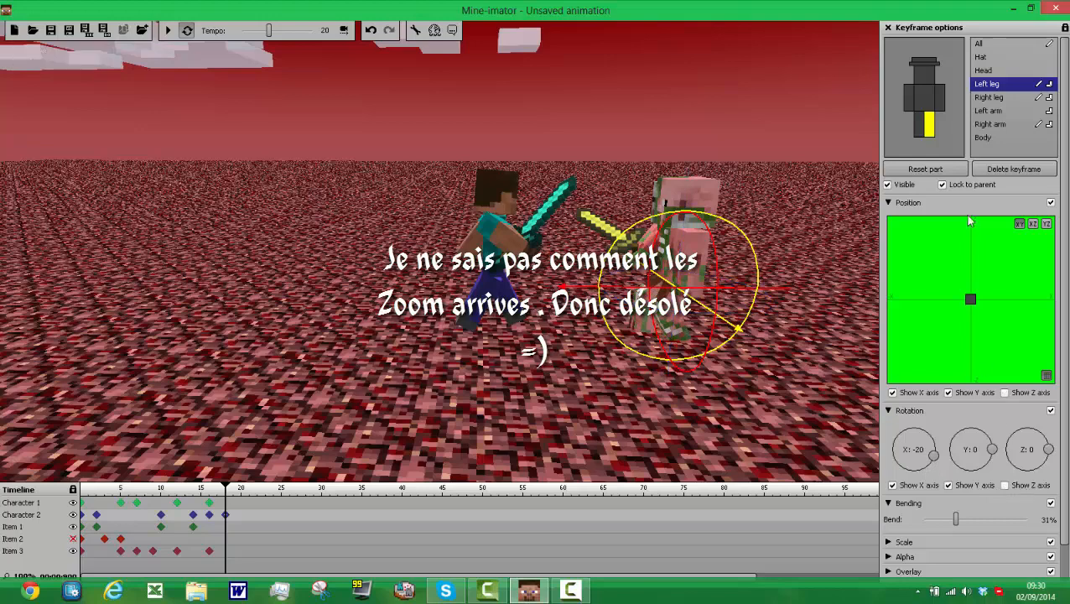
# Step: Lean Character 2 forward at frame 18 by rotating the body to about X 11 and the head to about X 46
pyautogui.click(924, 76)
pyautogui.click(937, 100)
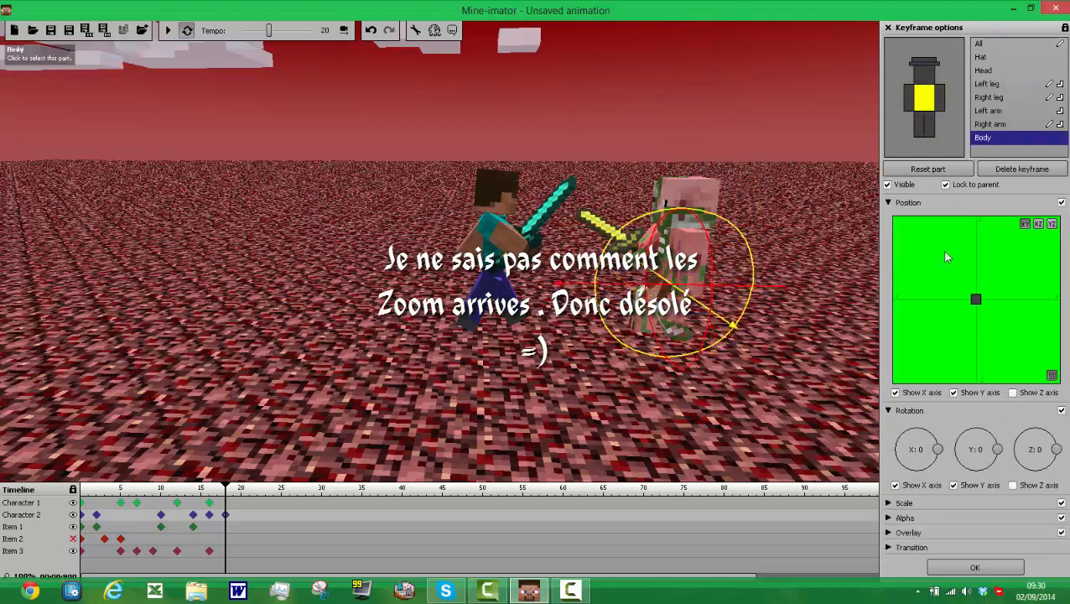
pyautogui.moveTo(932, 433)
pyautogui.mouseDown()
pyautogui.moveTo(928, 443)
pyautogui.moveTo(948, 442)
pyautogui.mouseUp()
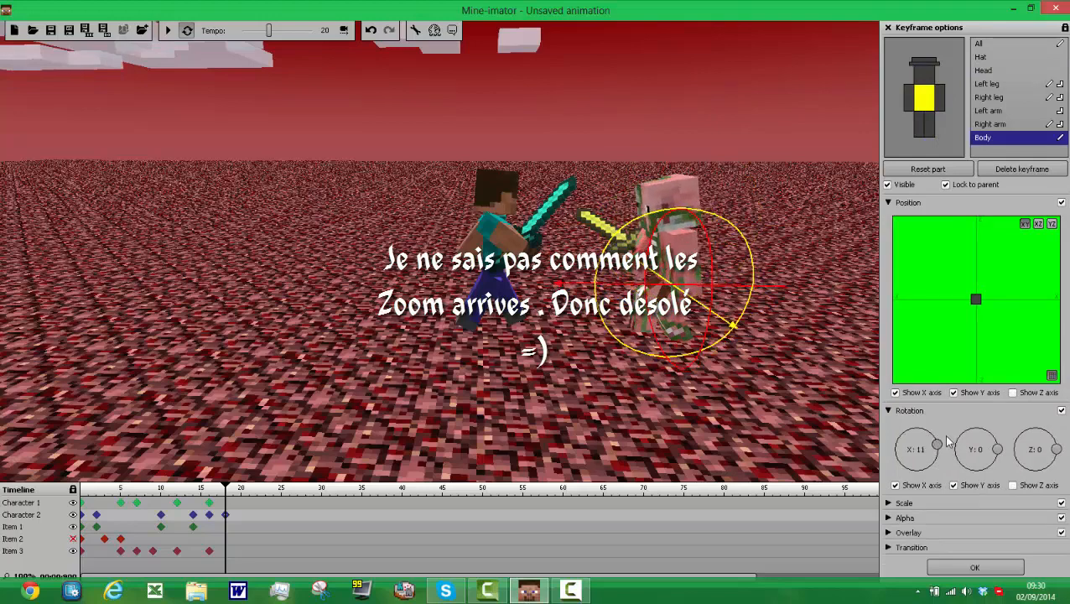
pyautogui.click(931, 78)
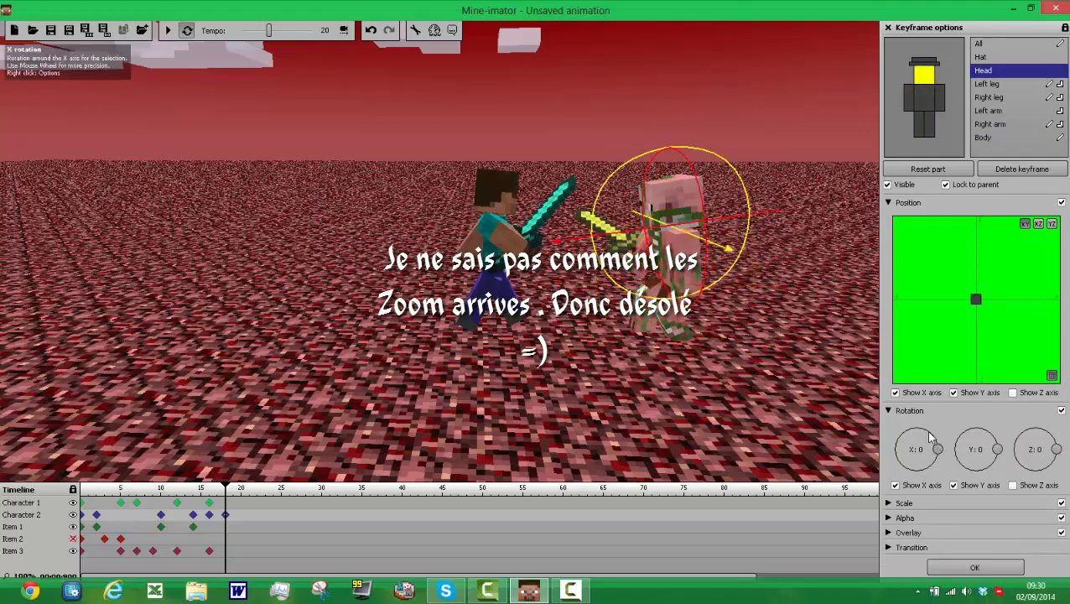
pyautogui.moveTo(937, 449); pyautogui.dragTo(932, 436)
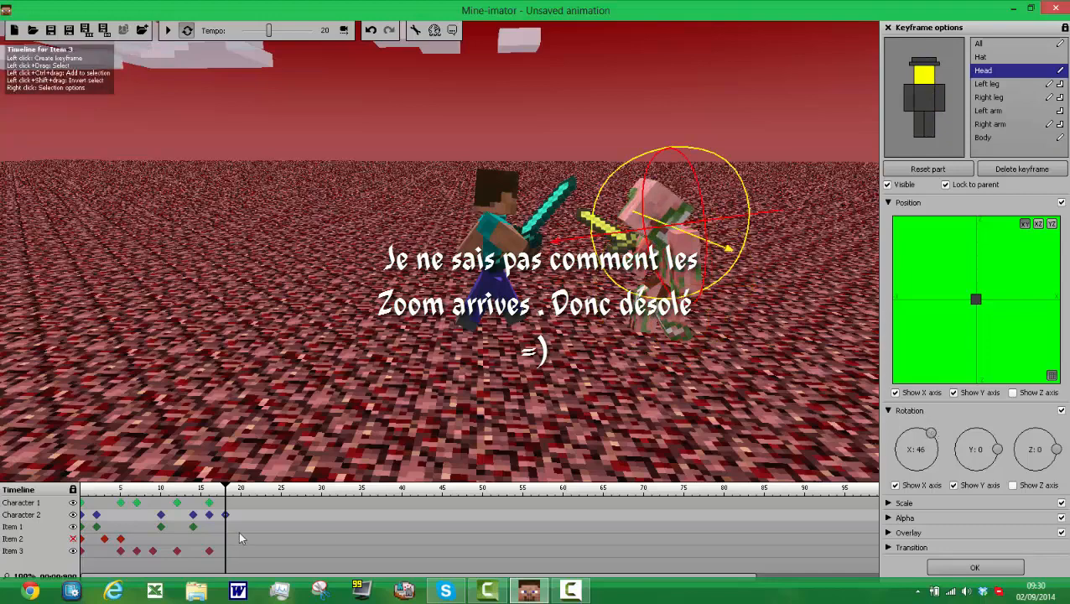
# Step: Create frame 18 keyframes for the diamond sword and the golden sword
pyautogui.moveTo(498, 293); pyautogui.dragTo(500, 271)
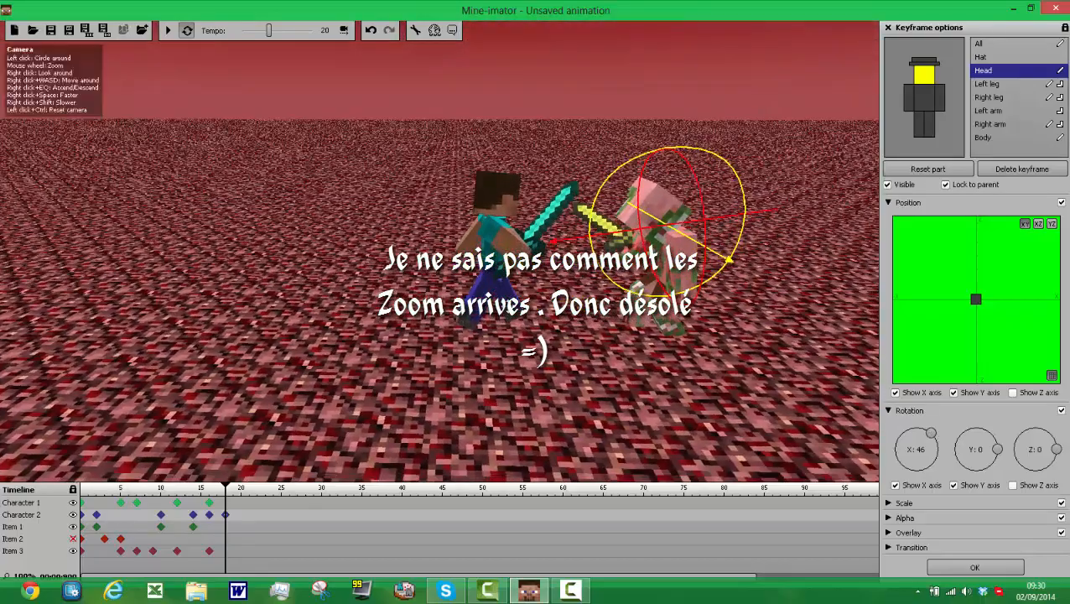
pyautogui.click(226, 551)
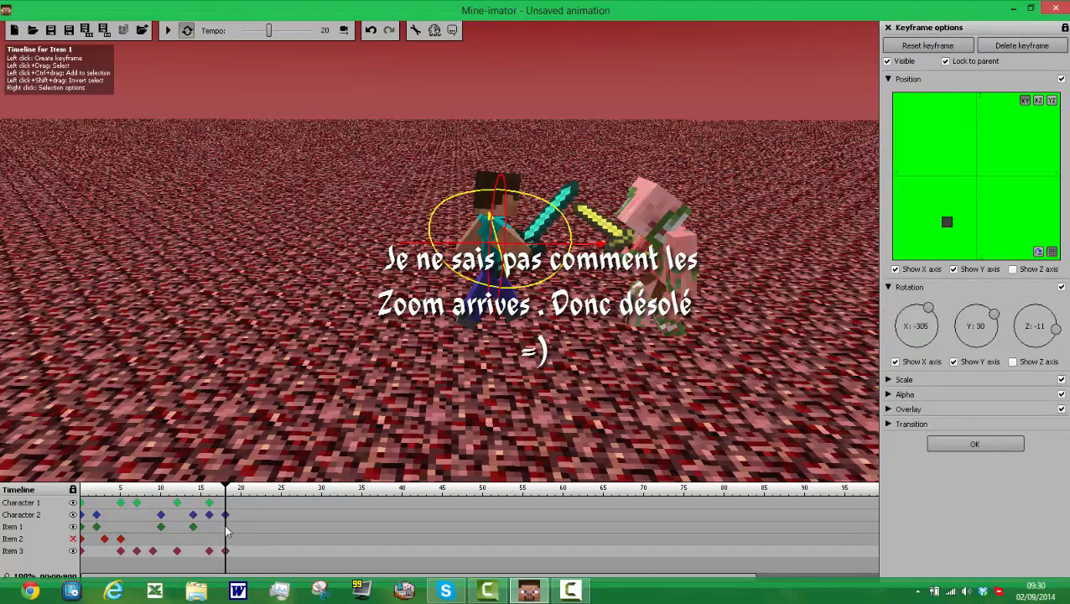
pyautogui.click(226, 528)
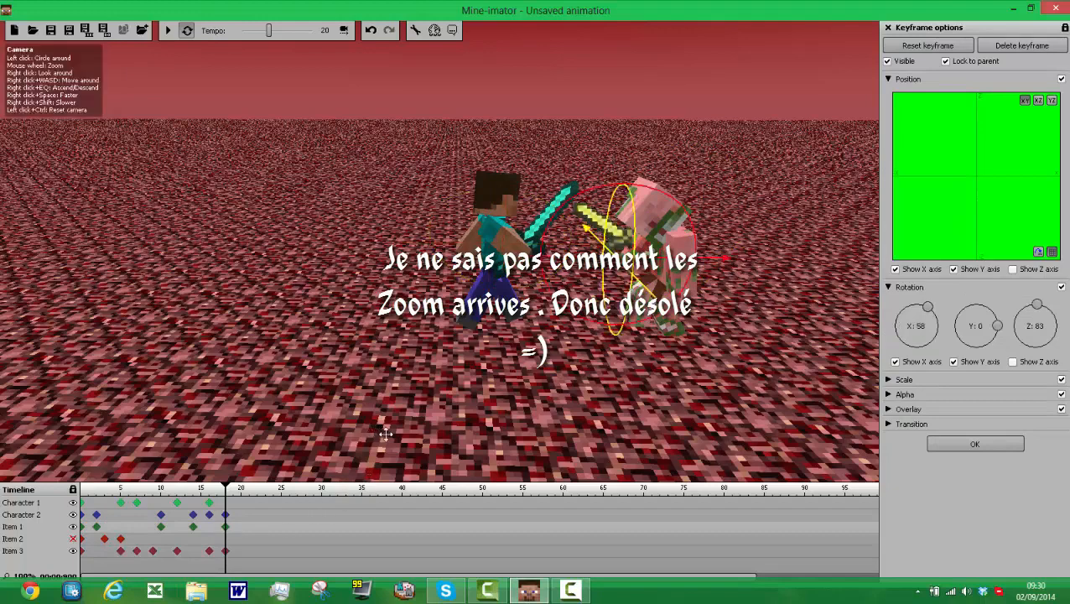
# Step: Show the Z axis controls again and move the golden sword toward Character 1 at frame 18
pyautogui.moveTo(386, 433); pyautogui.dragTo(457, 411)
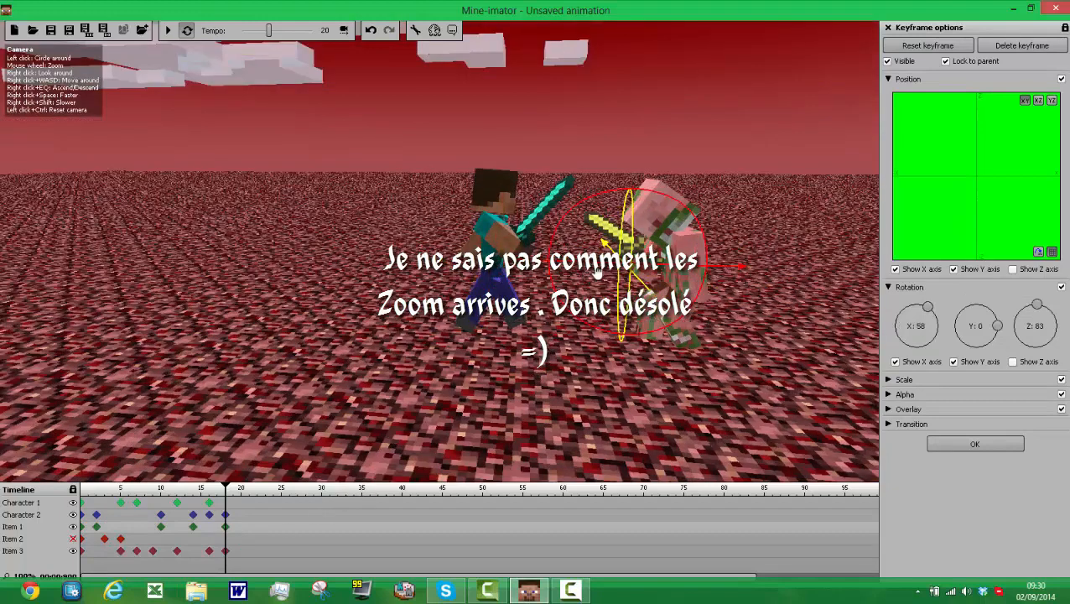
pyautogui.click(1013, 269)
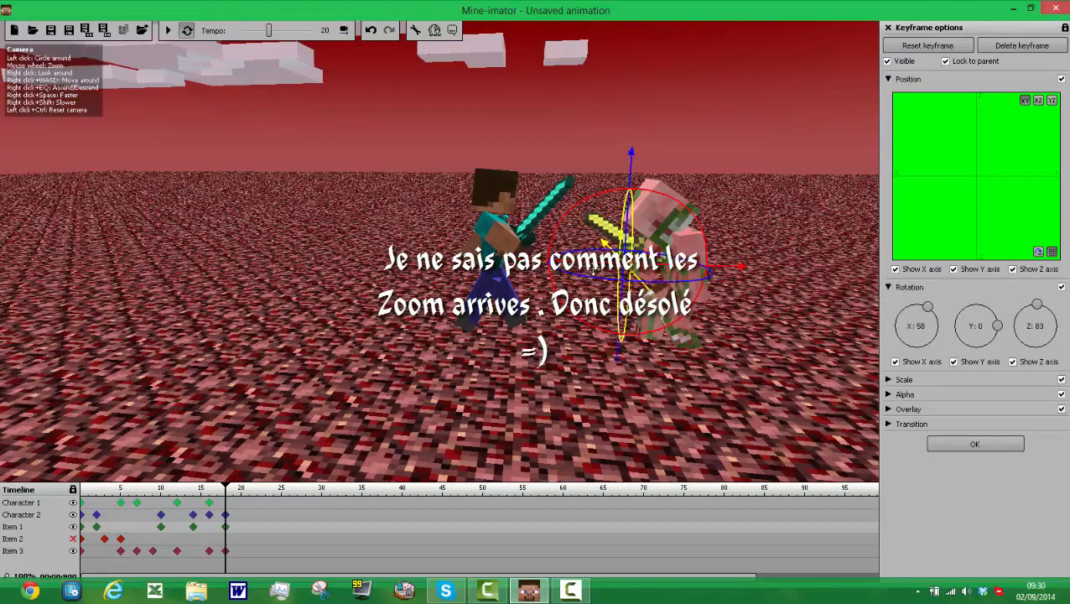
pyautogui.moveTo(594, 272); pyautogui.dragTo(570, 274)
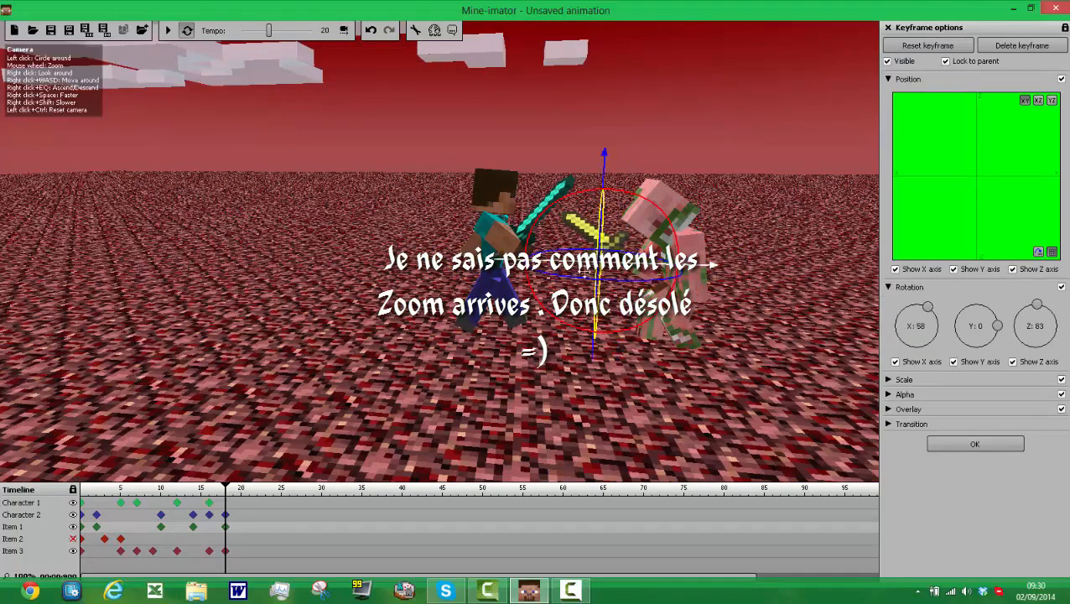
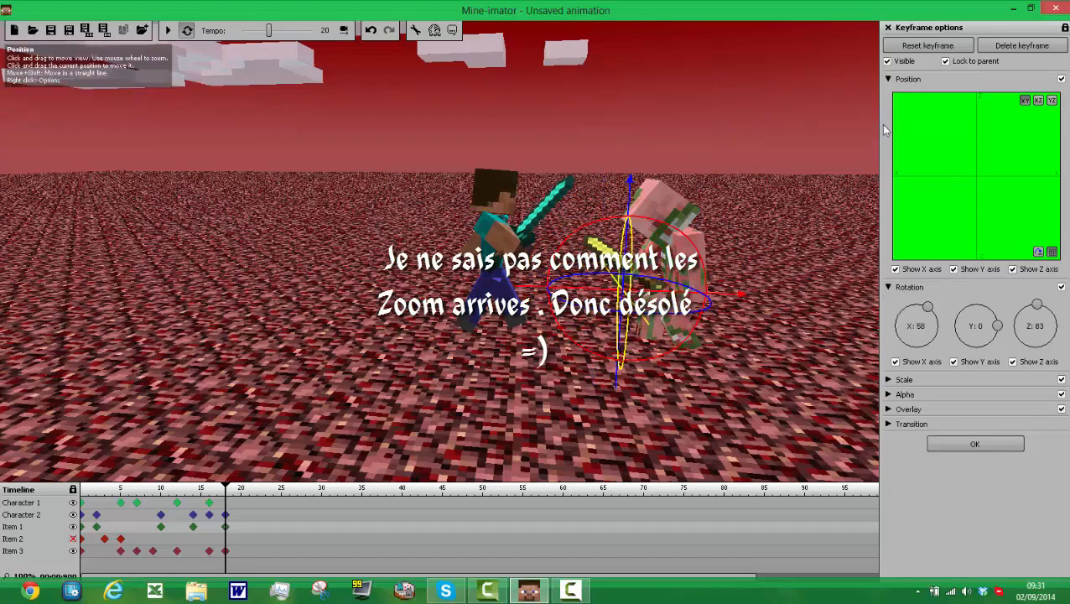
# Step: Create a frame 21 keyframe for Character 2 and reset its head to the default pose
pyautogui.click(246, 514)
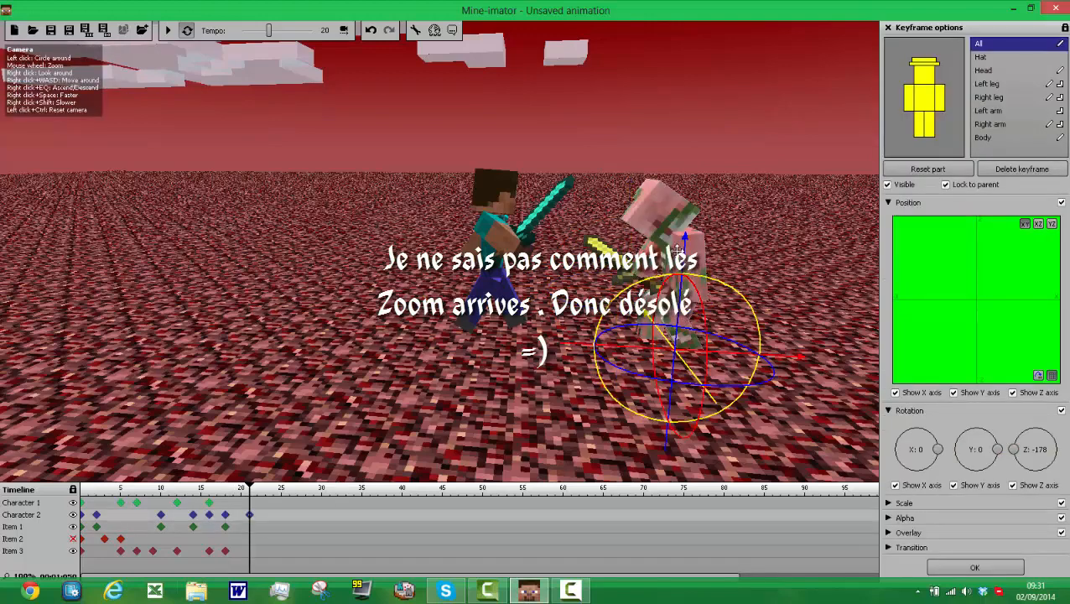
pyautogui.click(917, 75)
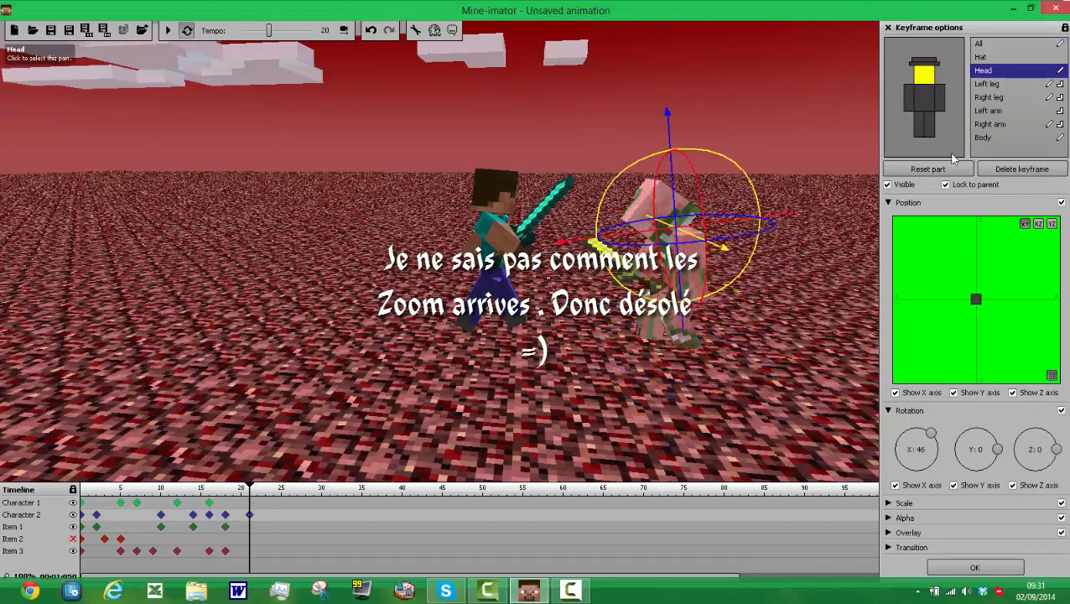
pyautogui.click(928, 169)
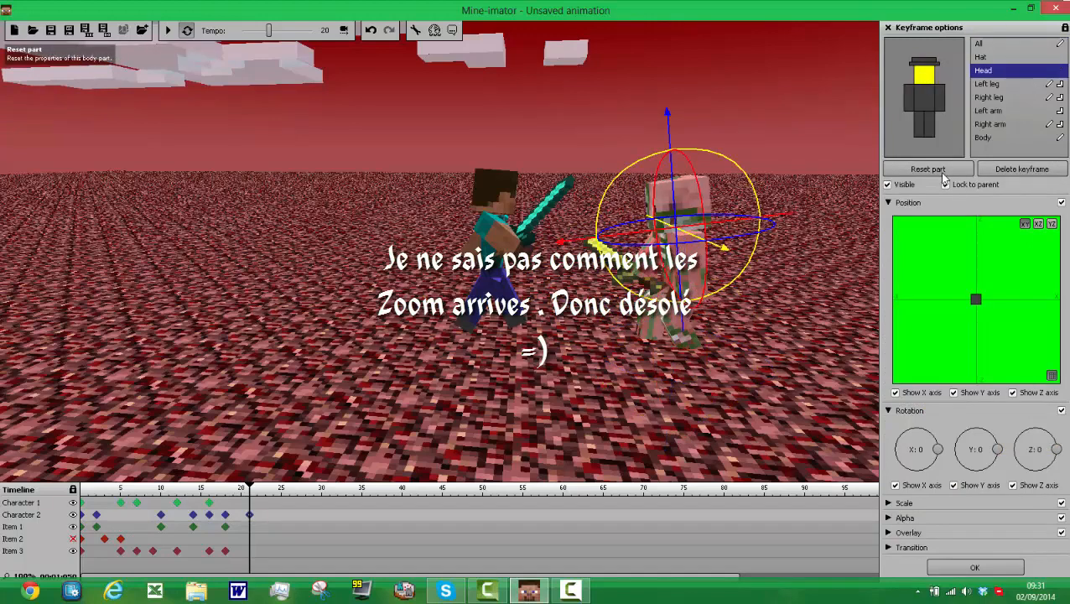
pyautogui.moveTo(662, 111); pyautogui.dragTo(671, 27)
pyautogui.click(928, 169)
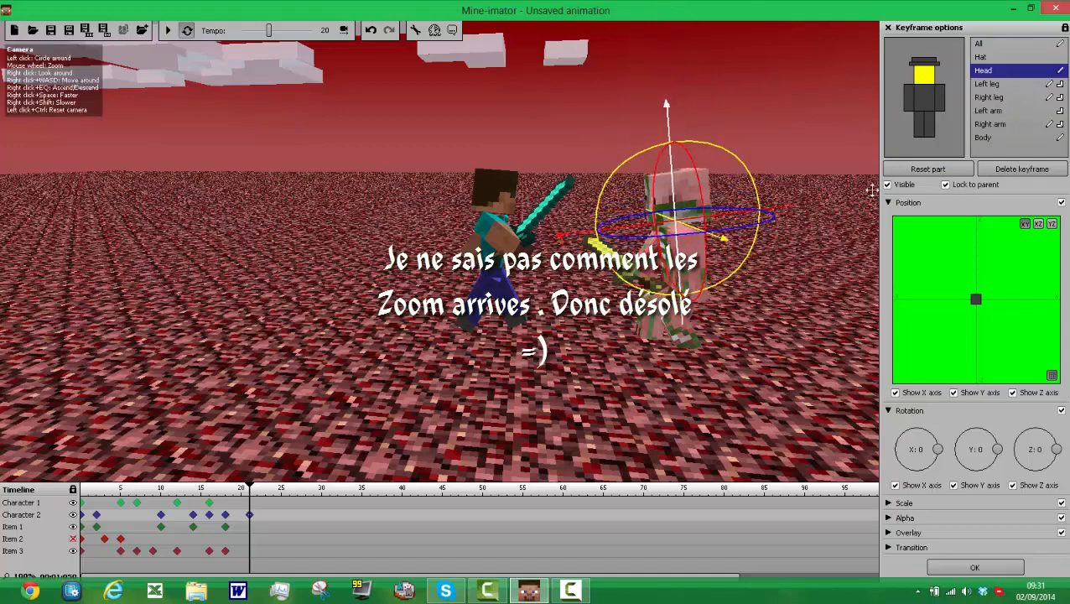
pyautogui.click(928, 169)
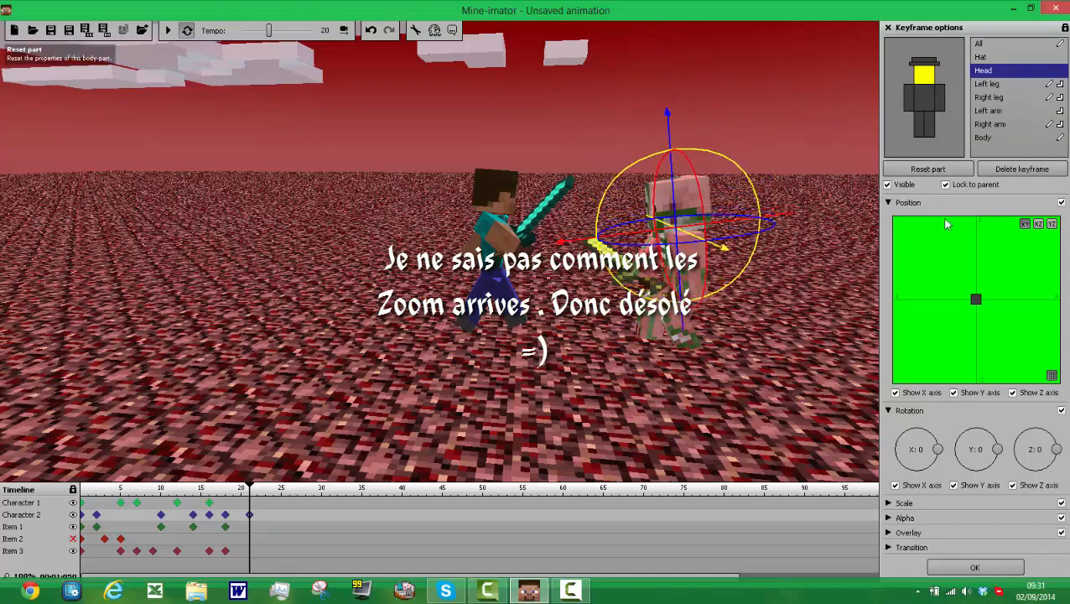
# Step: Reset Character 2's body at frame 21 and raise its right arm by rotating it to about X -128
pyautogui.click(925, 99)
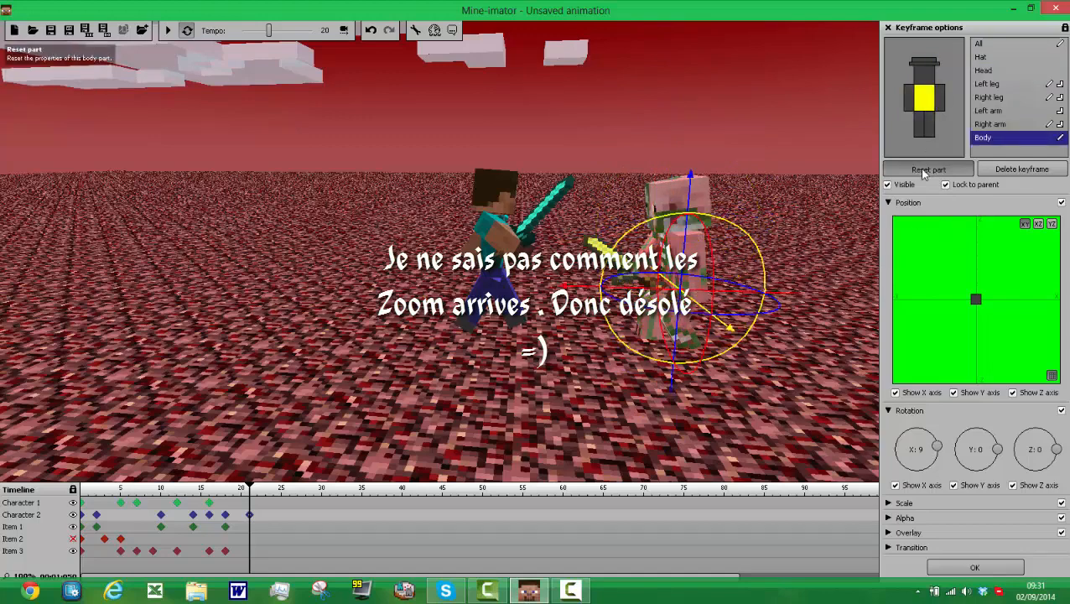
pyautogui.click(922, 171)
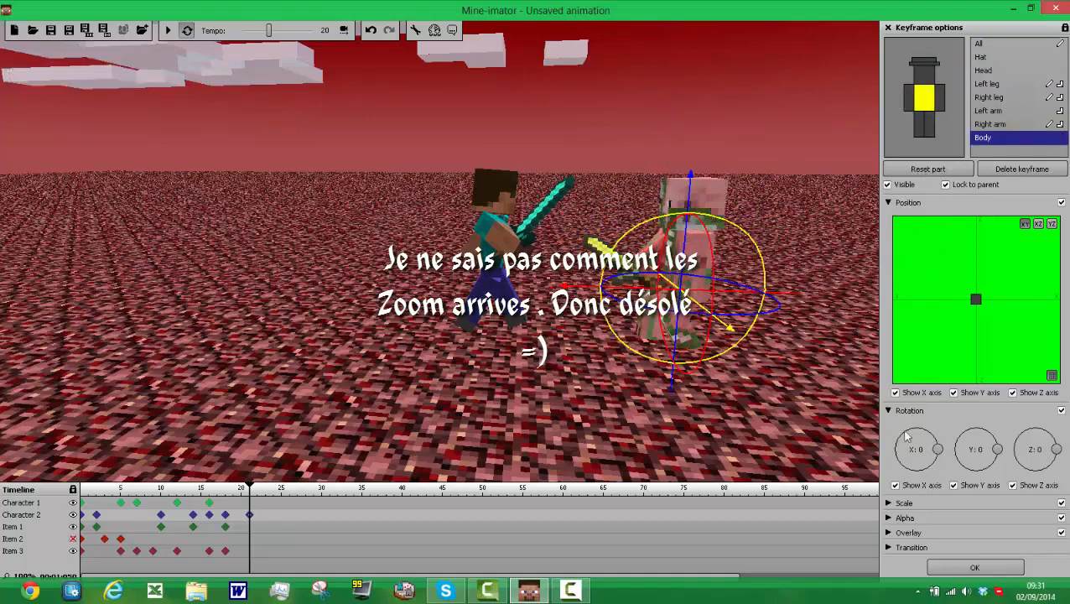
pyautogui.click(908, 99)
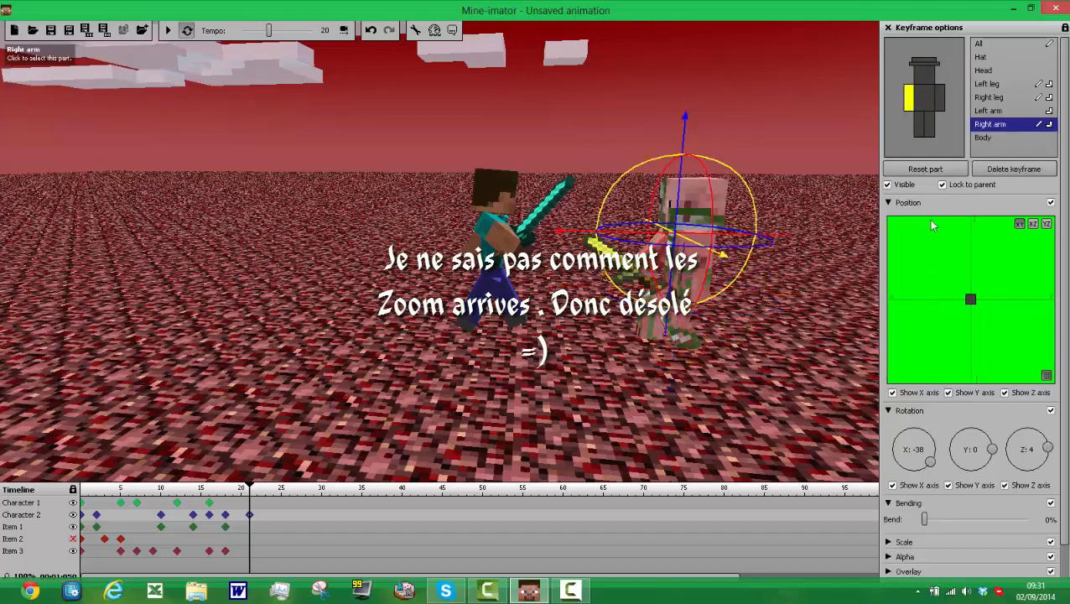
pyautogui.moveTo(935, 449); pyautogui.dragTo(903, 472)
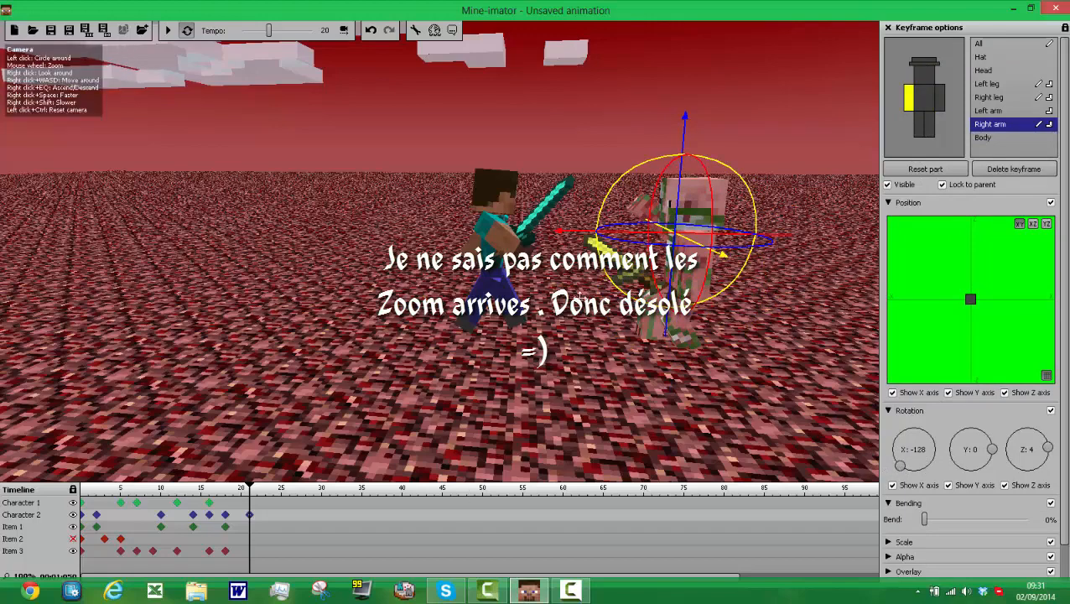
# Step: Reset both of Character 2's legs at frame 21 and lift the whole character high above the ground
pyautogui.click(920, 128)
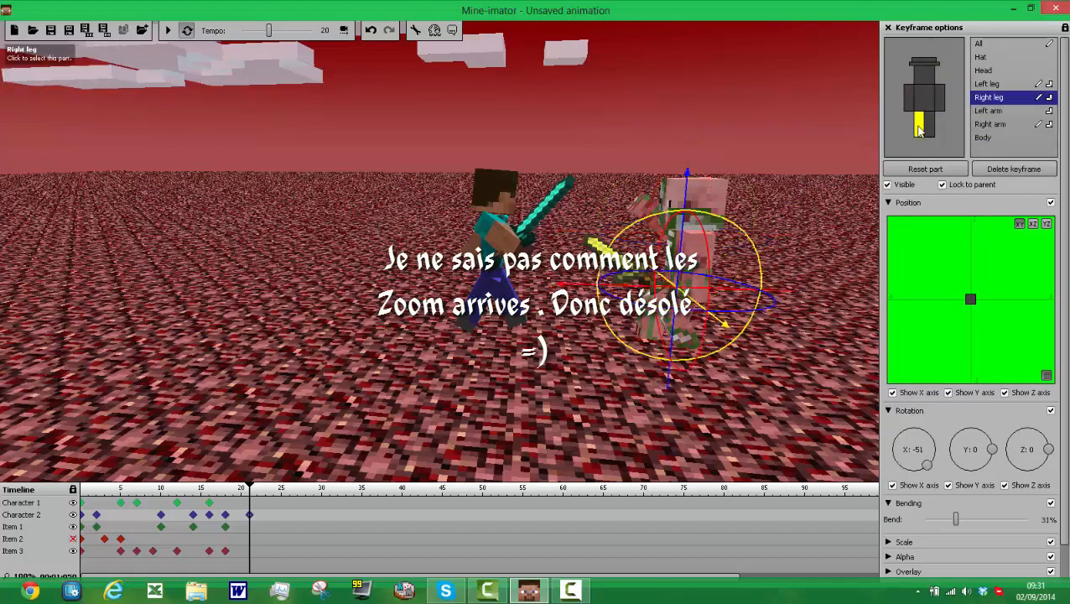
pyautogui.click(929, 167)
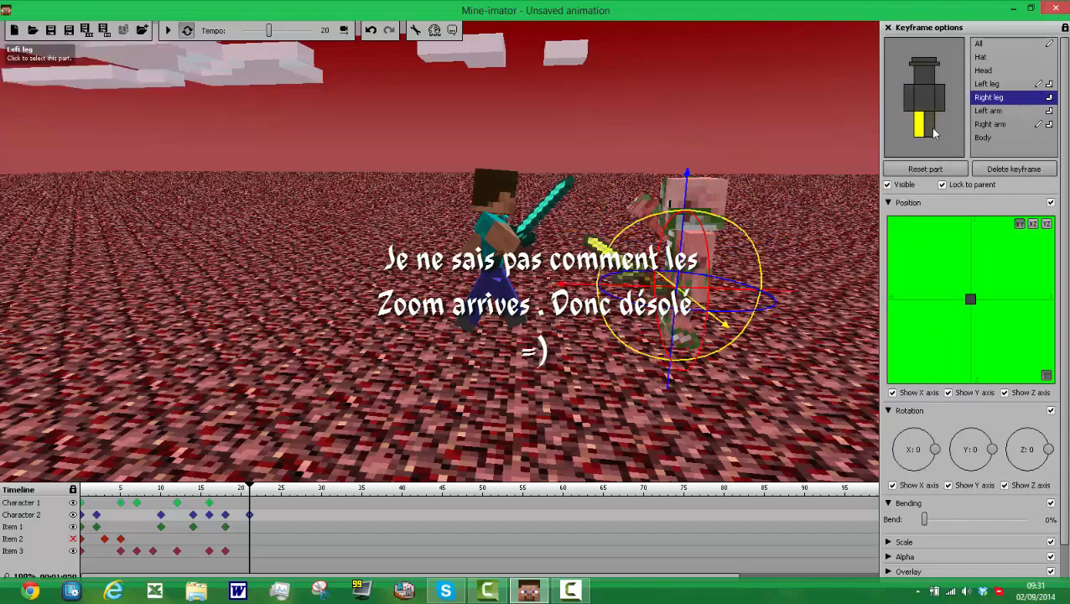
pyautogui.click(930, 126)
pyautogui.click(929, 168)
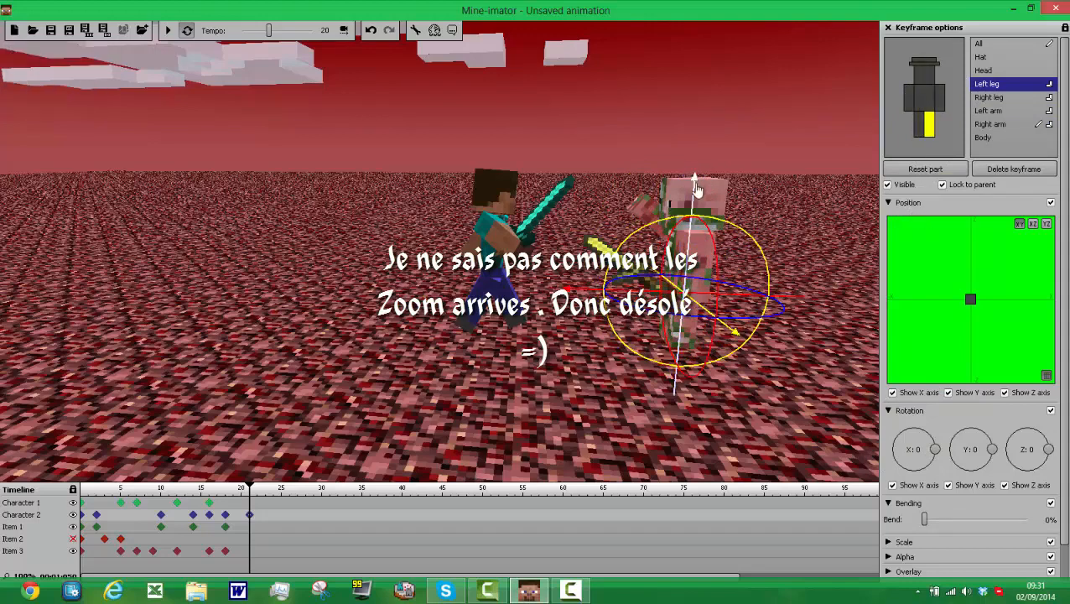
pyautogui.click(979, 42)
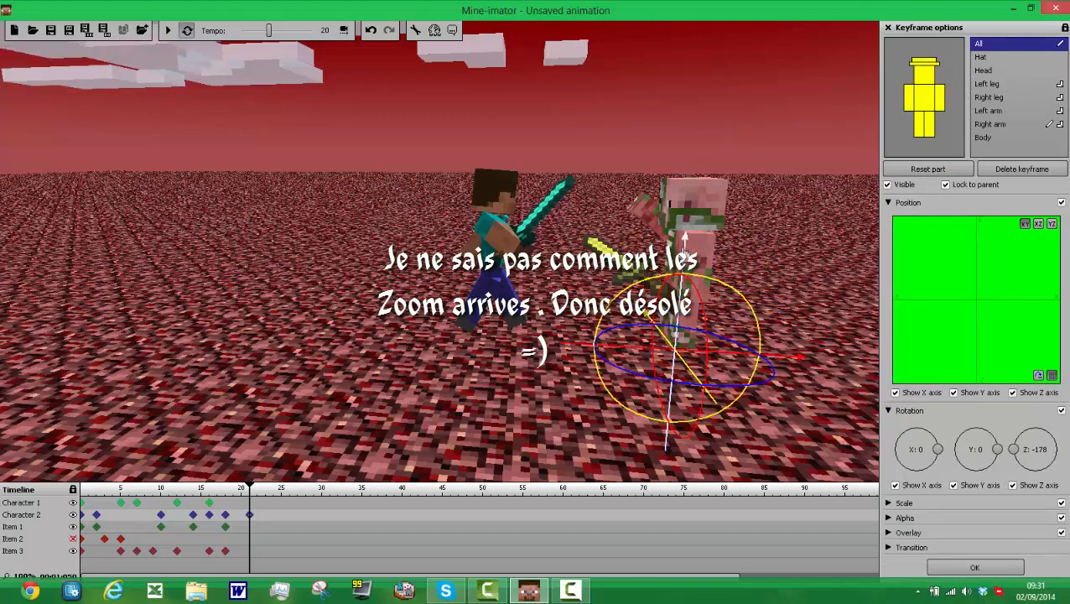
pyautogui.moveTo(680, 246); pyautogui.dragTo(684, 130)
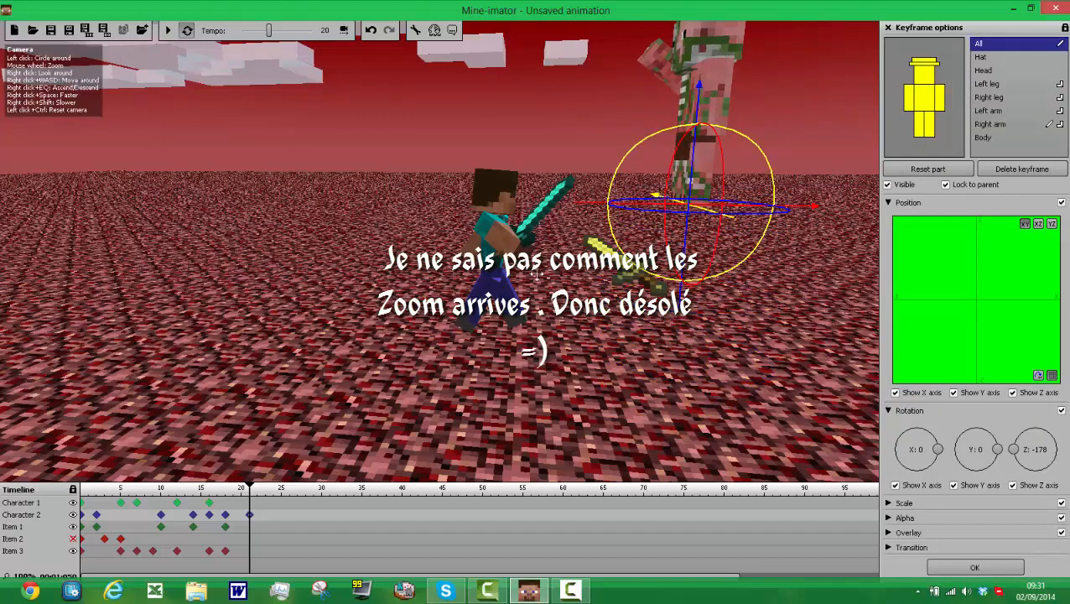
# Step: Create frame 21 keyframes for the diamond and golden swords and raise the golden sword to Character 2's hand
pyautogui.click(251, 549)
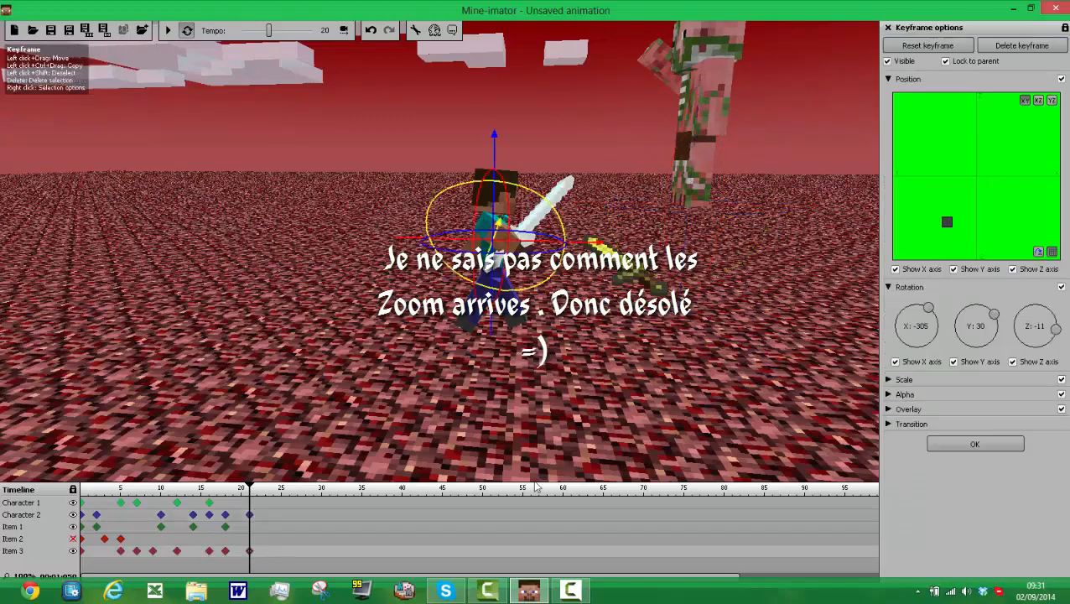
pyautogui.click(250, 528)
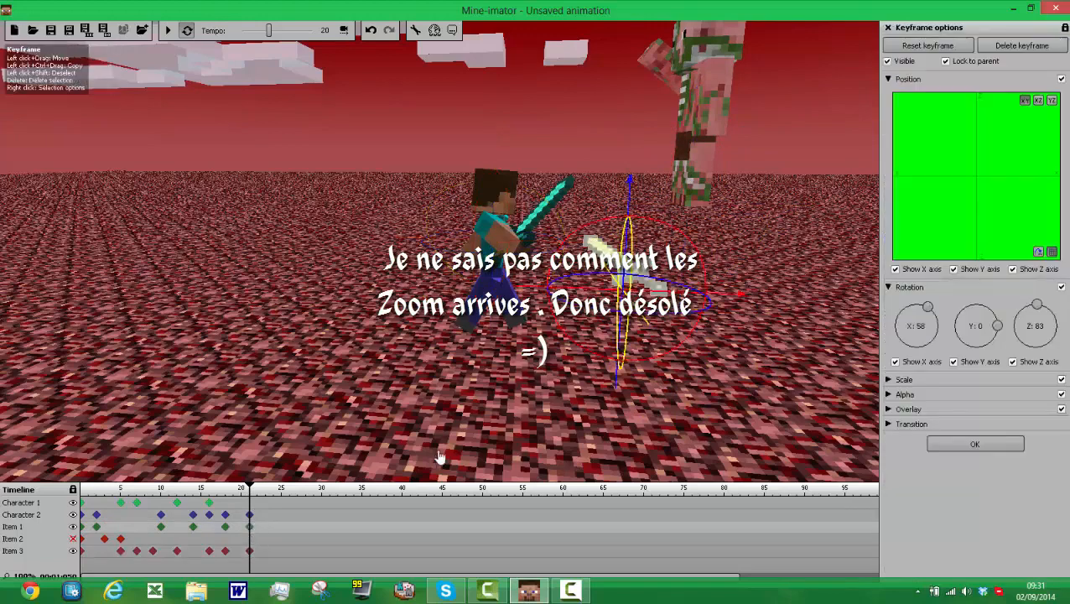
pyautogui.moveTo(633, 183); pyautogui.dragTo(615, 9)
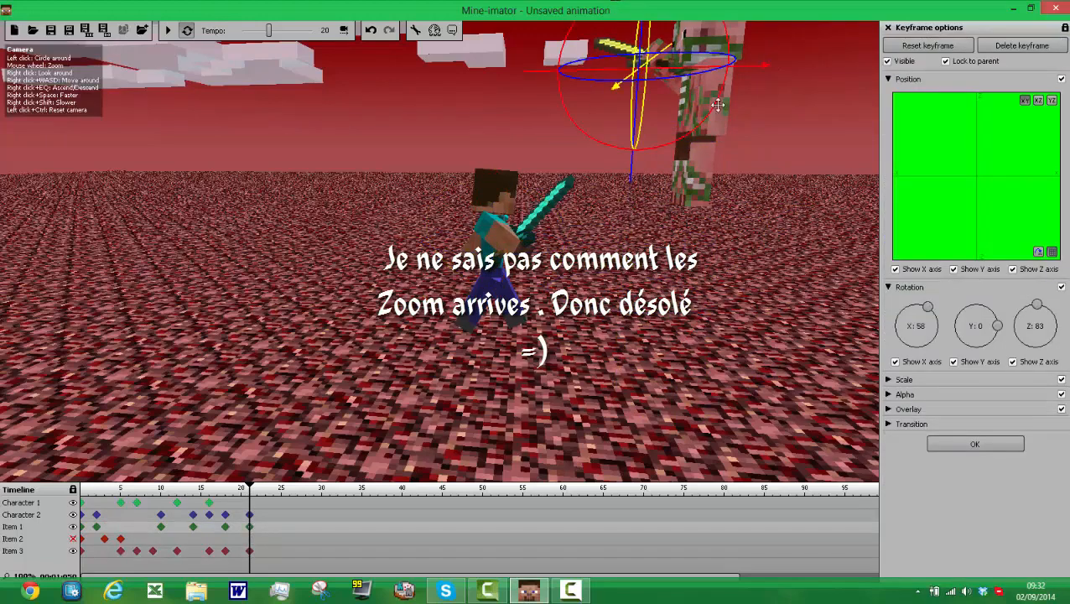
# Step: Create frame 23 keyframes for both swords and swing the golden sword downward, rotating it to about X 161 and Z 118
pyautogui.click(266, 551)
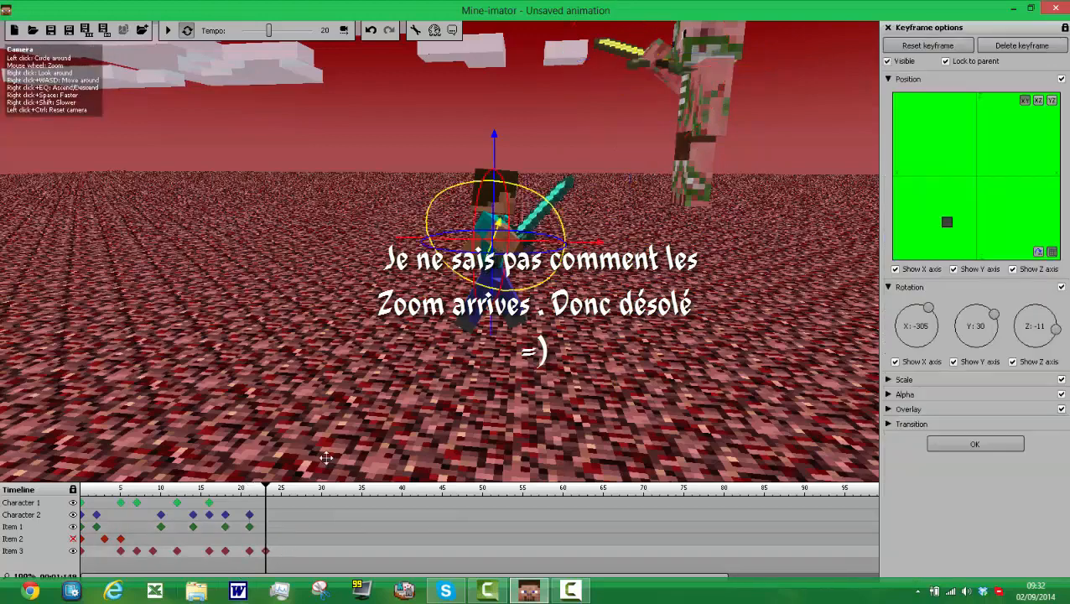
pyautogui.click(268, 529)
pyautogui.click(266, 525)
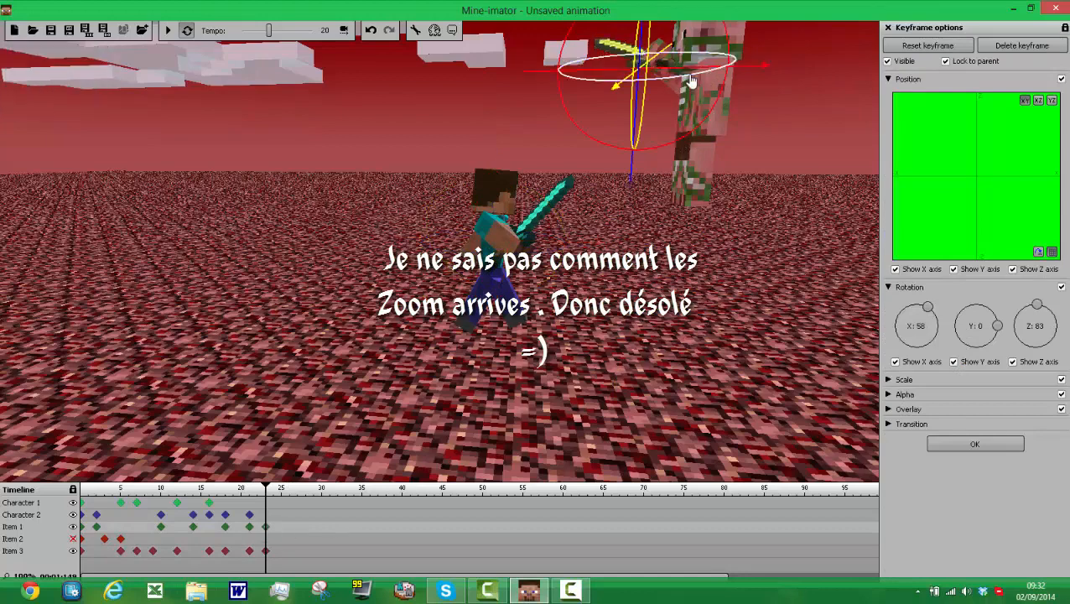
pyautogui.moveTo(696, 77); pyautogui.dragTo(708, 134)
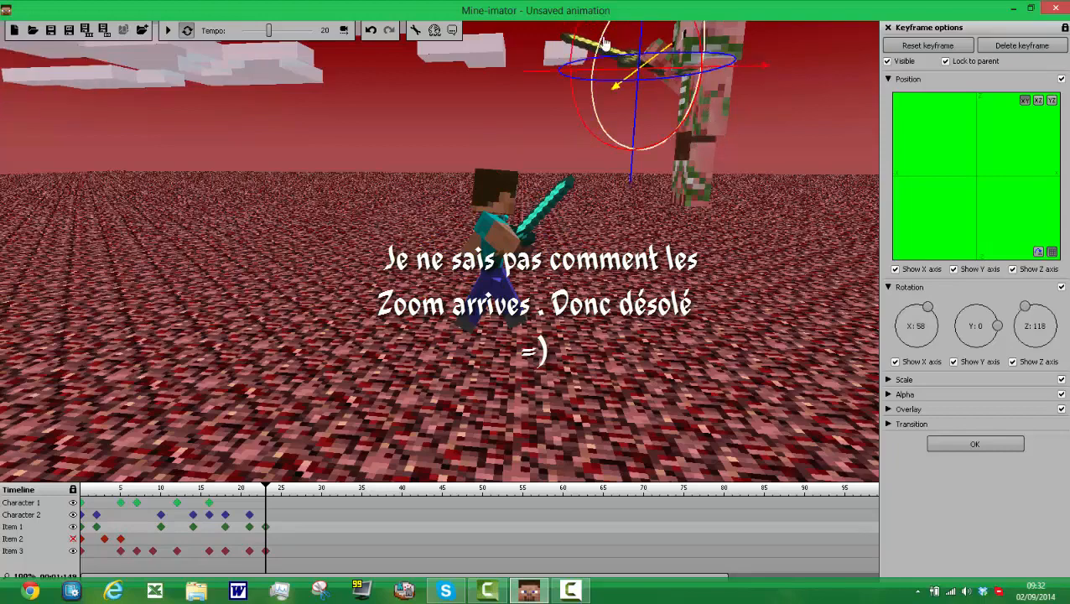
pyautogui.moveTo(604, 42); pyautogui.dragTo(599, 126)
pyautogui.moveTo(638, 50)
pyautogui.mouseDown()
pyautogui.moveTo(639, 26)
pyautogui.moveTo(640, 47)
pyautogui.mouseUp()
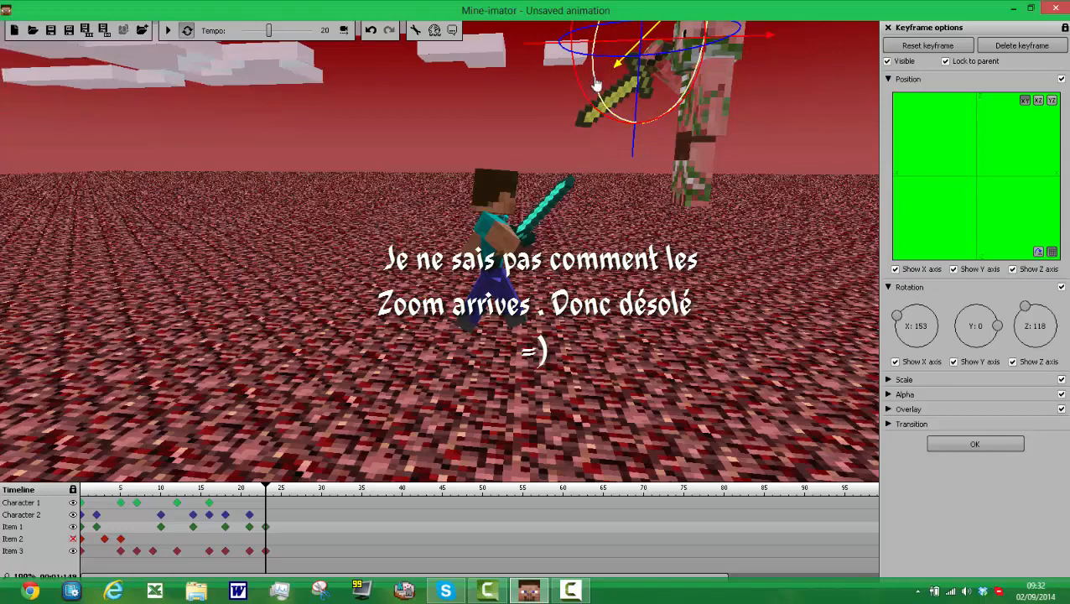
pyautogui.moveTo(594, 85); pyautogui.dragTo(601, 92)
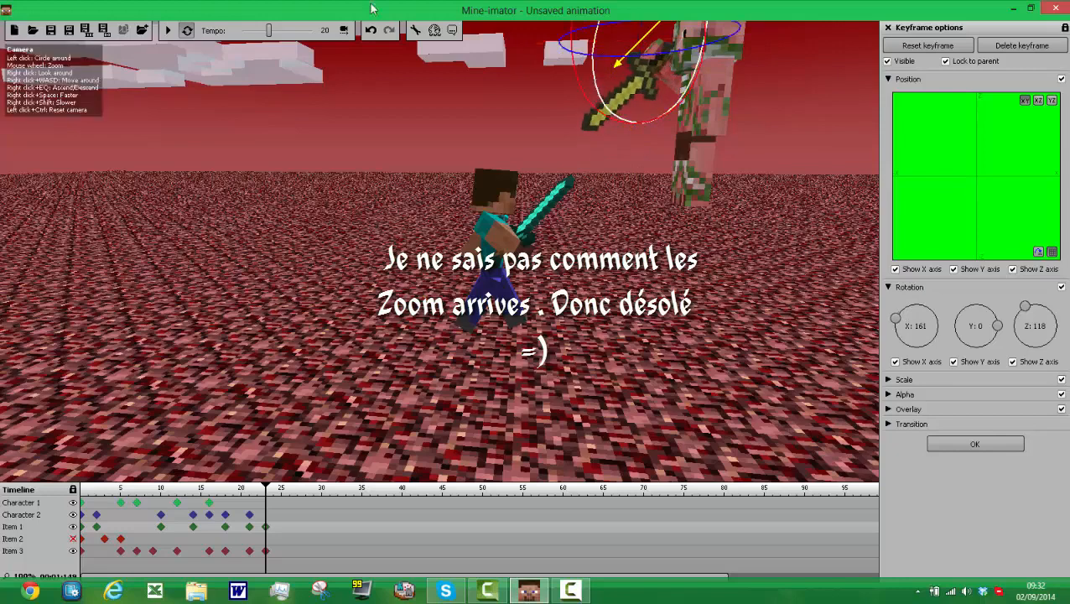
# Step: Play back the animation and refine the golden sword's frame 23 rotation to about X 176, Y -28 and Z 131
pyautogui.click(168, 30)
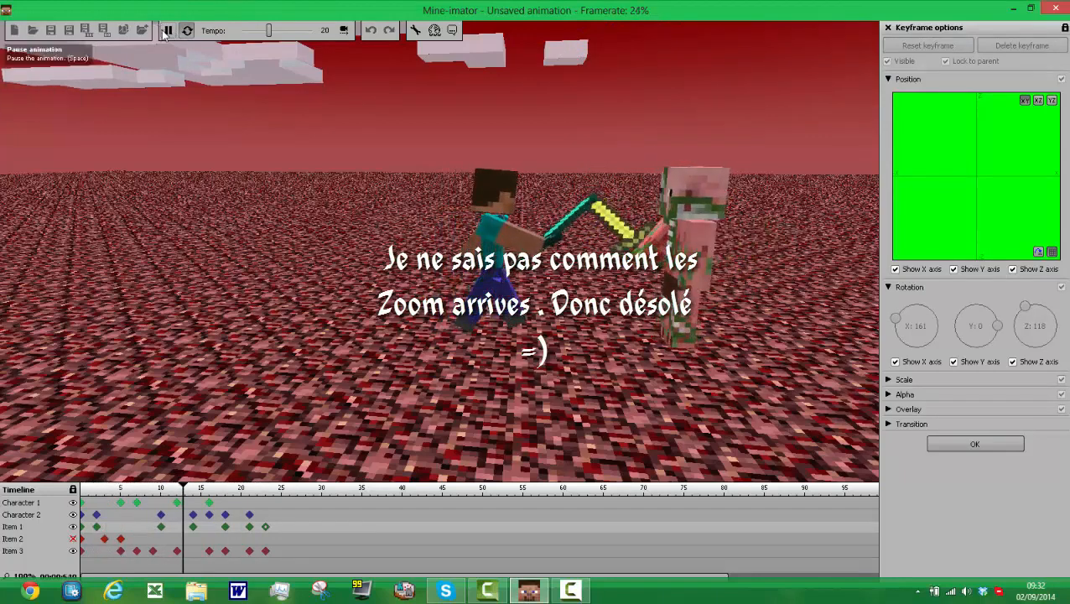
pyautogui.click(167, 31)
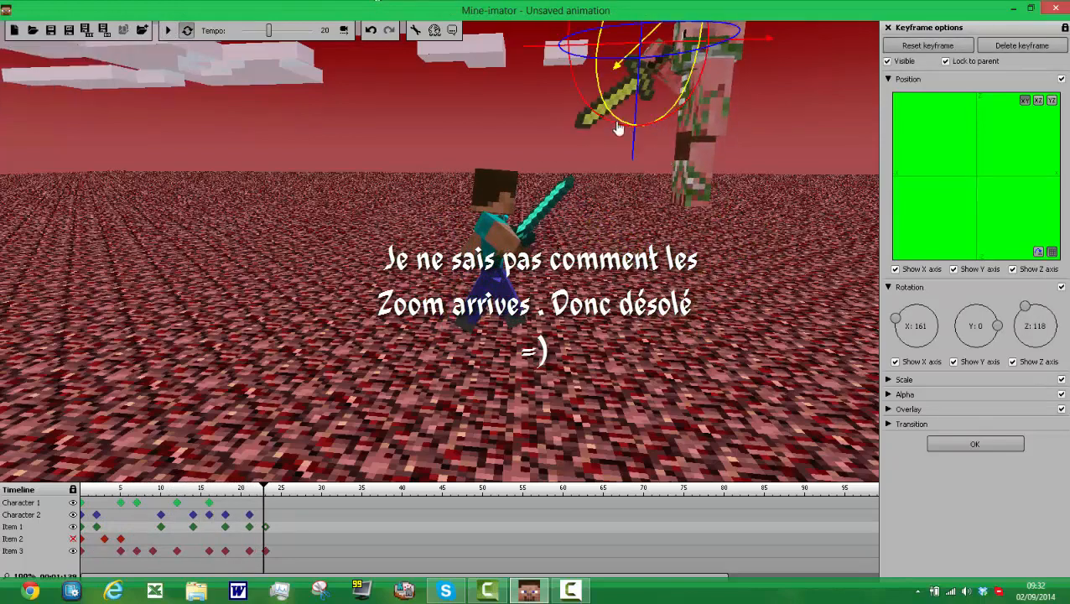
pyautogui.moveTo(613, 128); pyautogui.dragTo(650, 144)
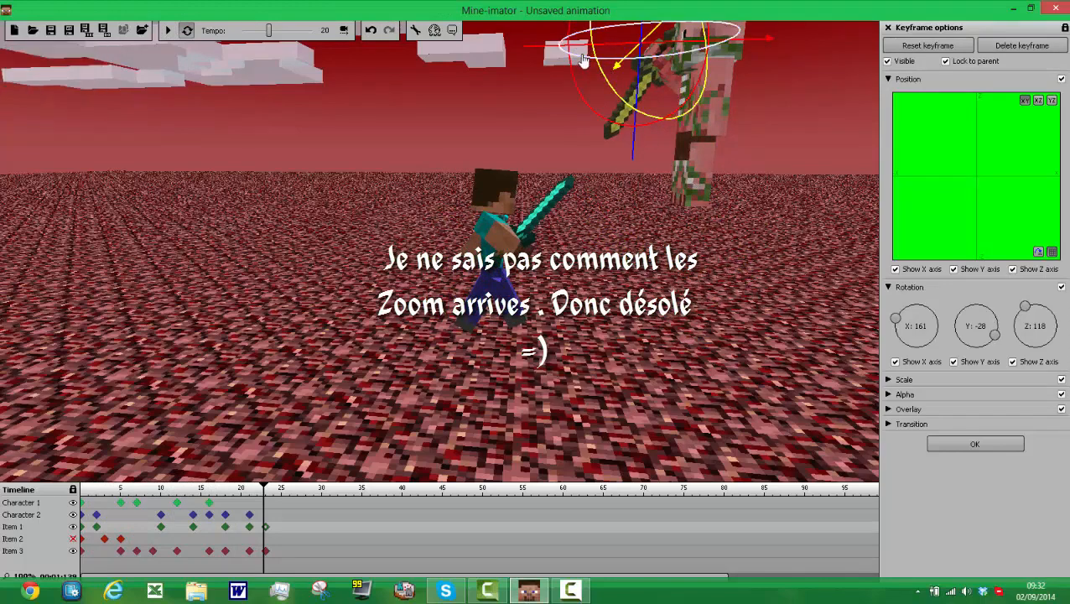
pyautogui.moveTo(584, 60); pyautogui.dragTo(515, 46)
pyautogui.moveTo(633, 114); pyautogui.dragTo(639, 123)
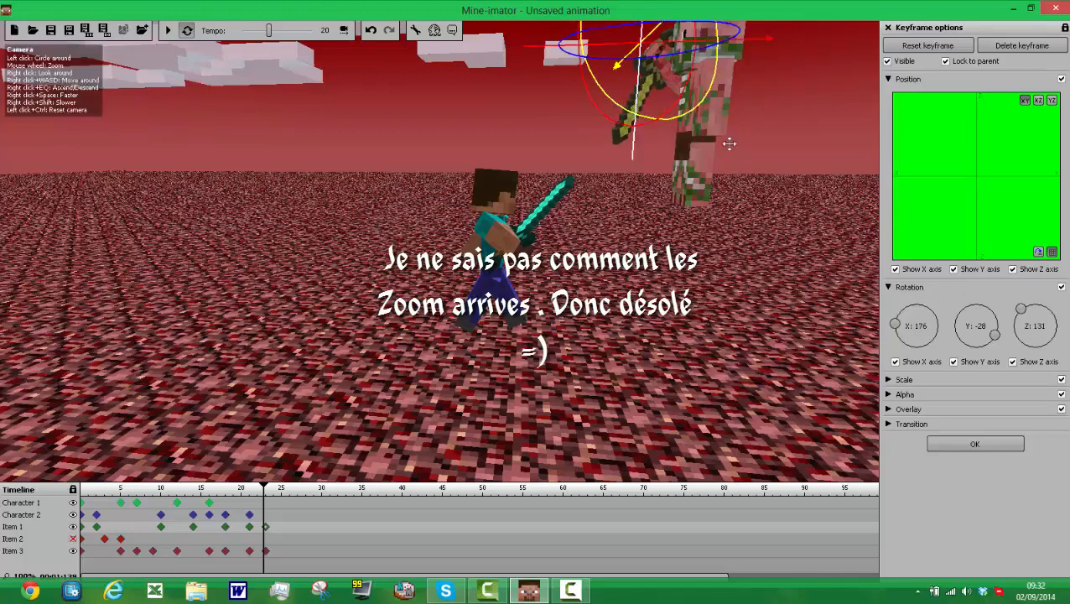
# Step: Create a frame 23 keyframe for Character 2 and rotate its left arm to about X -126
pyautogui.click(265, 515)
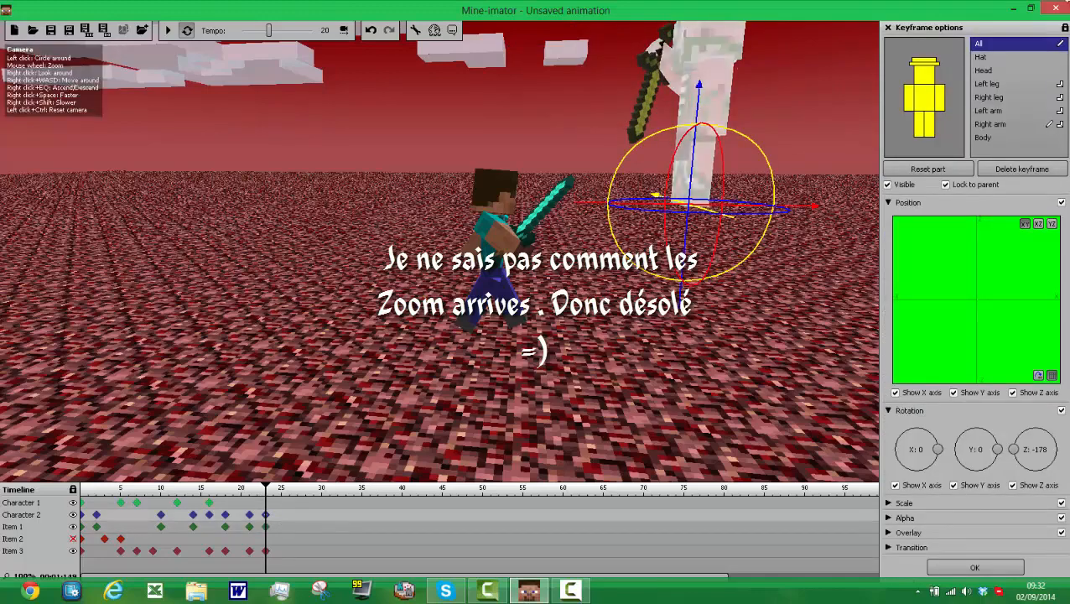
pyautogui.click(940, 109)
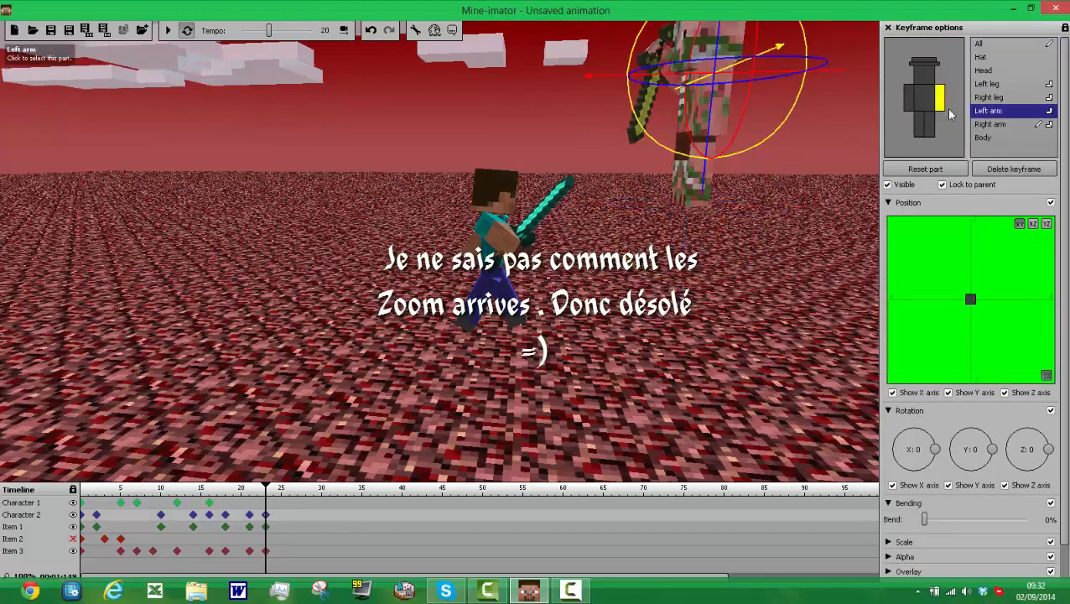
pyautogui.moveTo(762, 87); pyautogui.dragTo(771, 119)
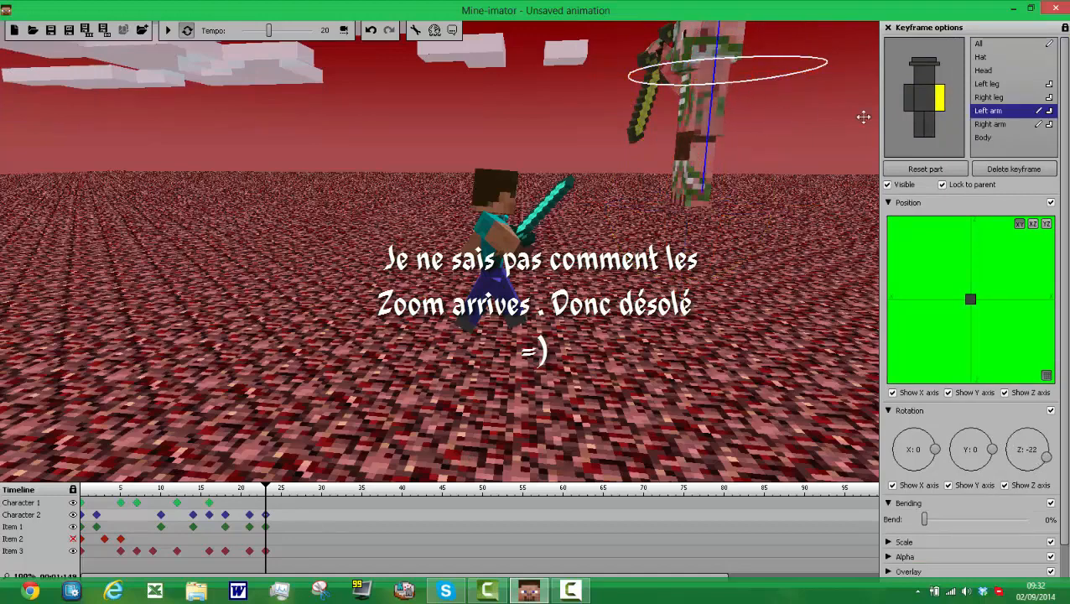
pyautogui.moveTo(863, 117); pyautogui.dragTo(863, 116)
pyautogui.click(925, 169)
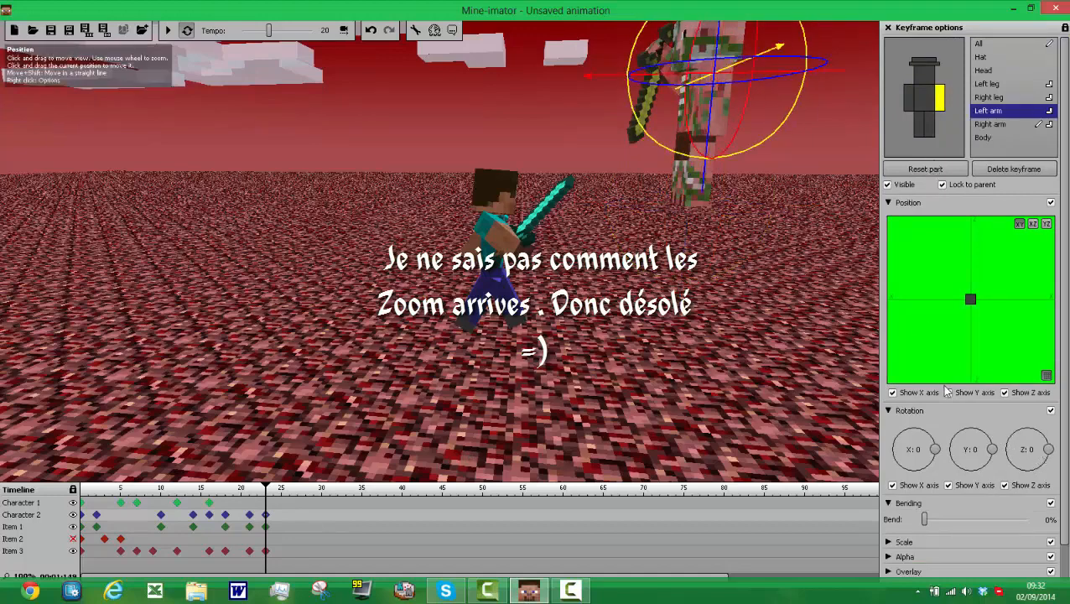
pyautogui.moveTo(932, 452); pyautogui.dragTo(872, 495)
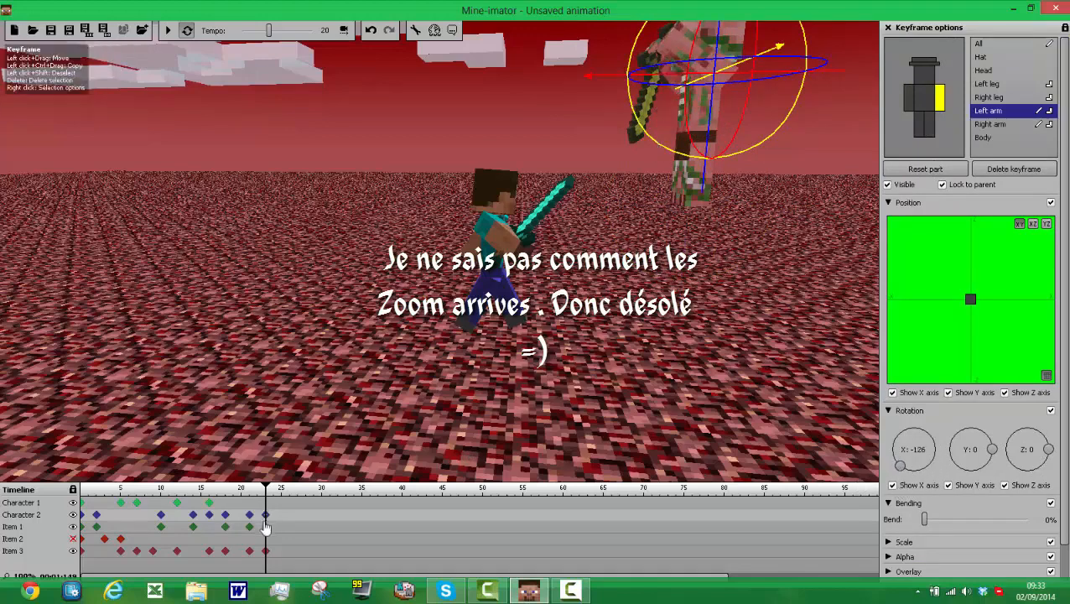
# Step: Bend Character 2's right and left legs 27% each at frame 23
pyautogui.click(920, 126)
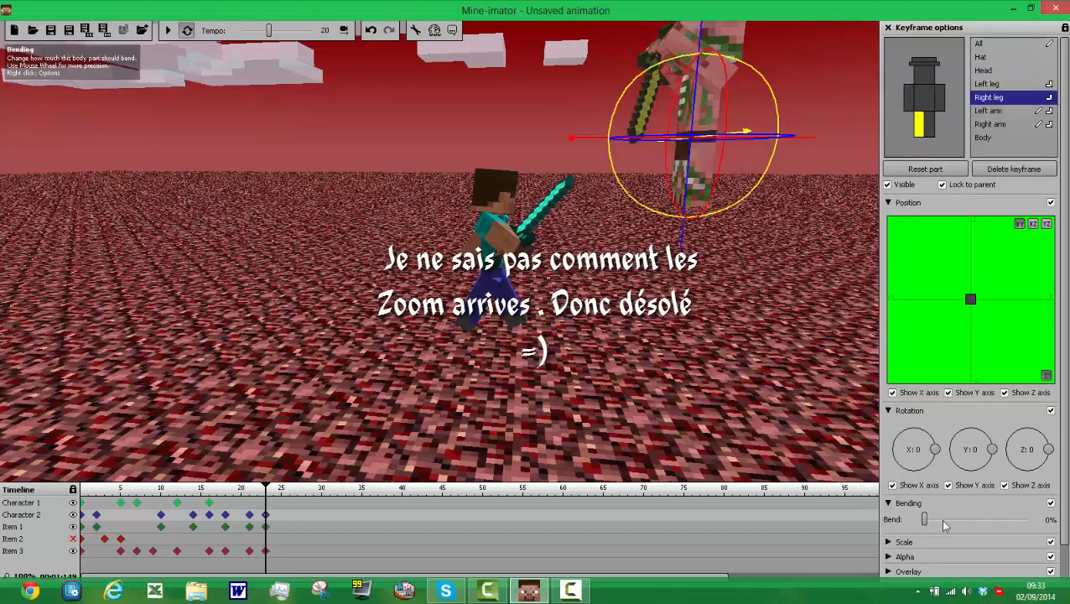
pyautogui.click(931, 130)
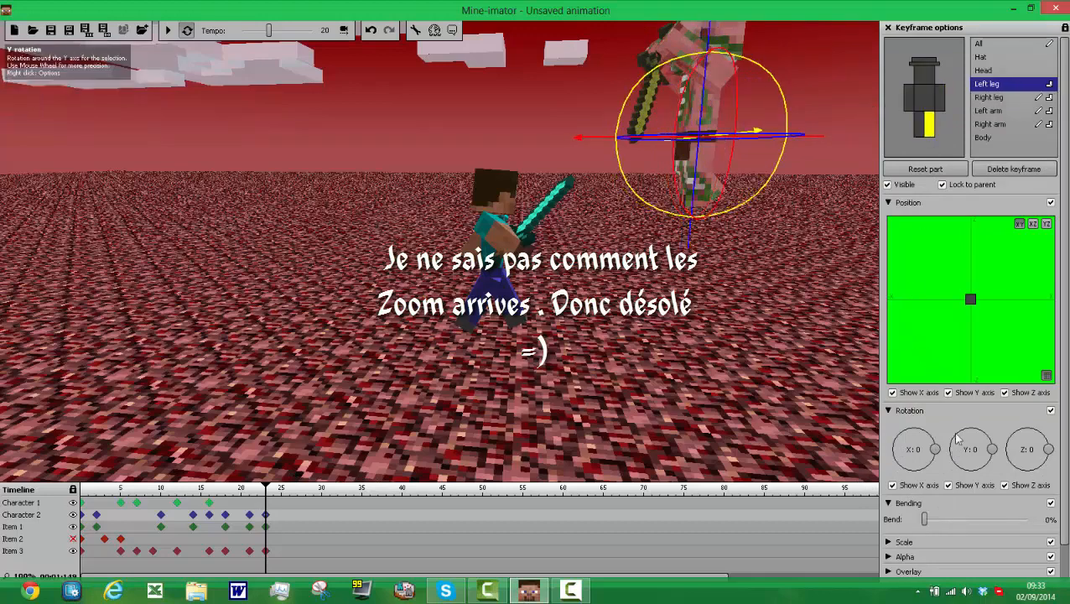
pyautogui.moveTo(950, 516); pyautogui.dragTo(956, 521)
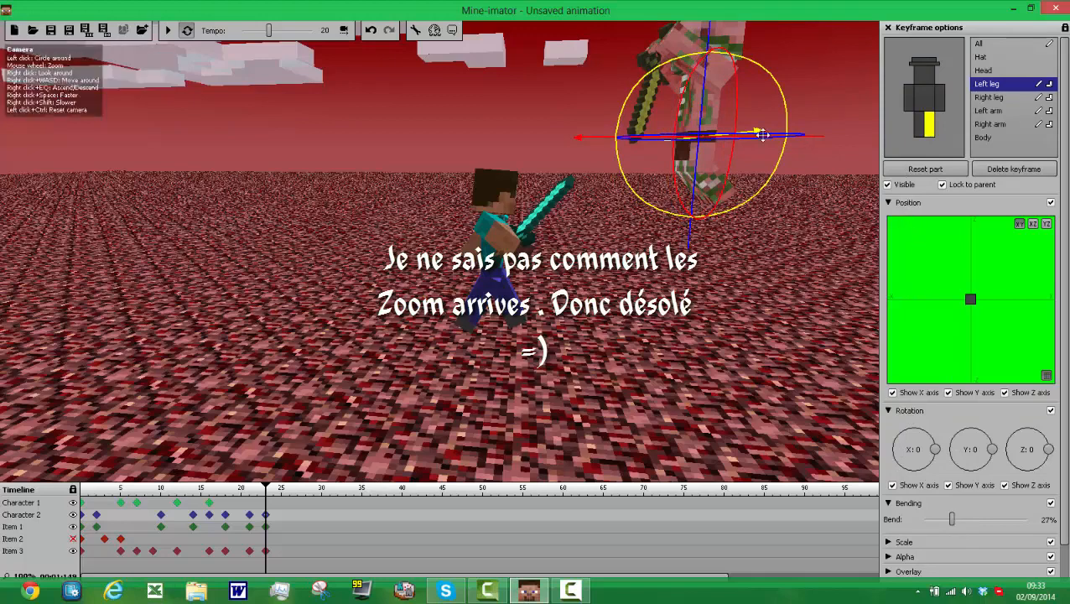
pyautogui.click(945, 80)
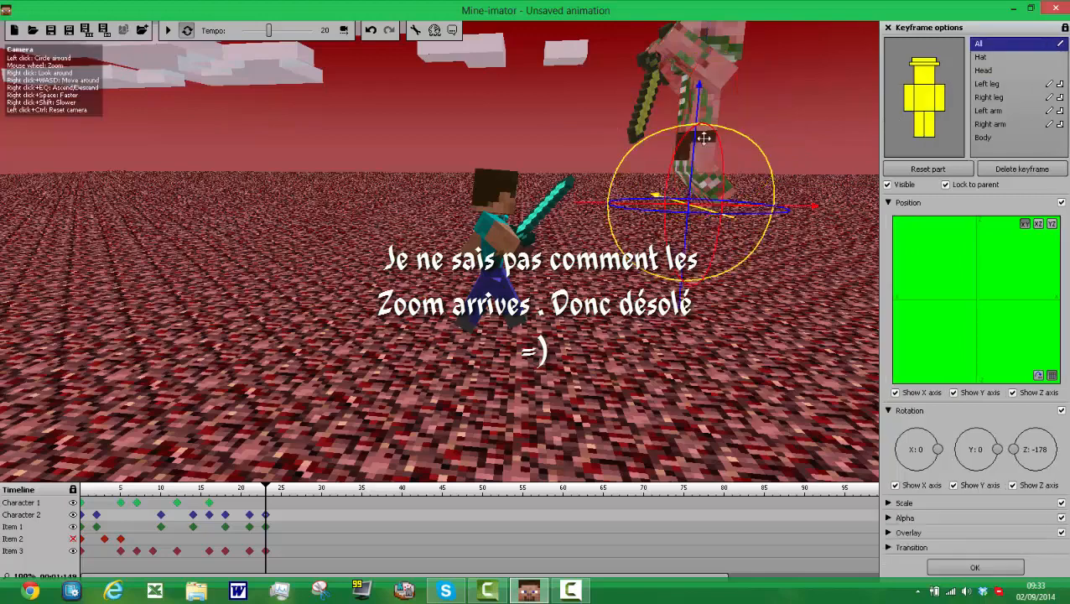
# Step: Move Character 2 and the golden sword closer to Character 1 at frame 23
pyautogui.moveTo(616, 209)
pyautogui.mouseDown()
pyautogui.moveTo(589, 210)
pyautogui.moveTo(628, 218)
pyautogui.mouseUp()
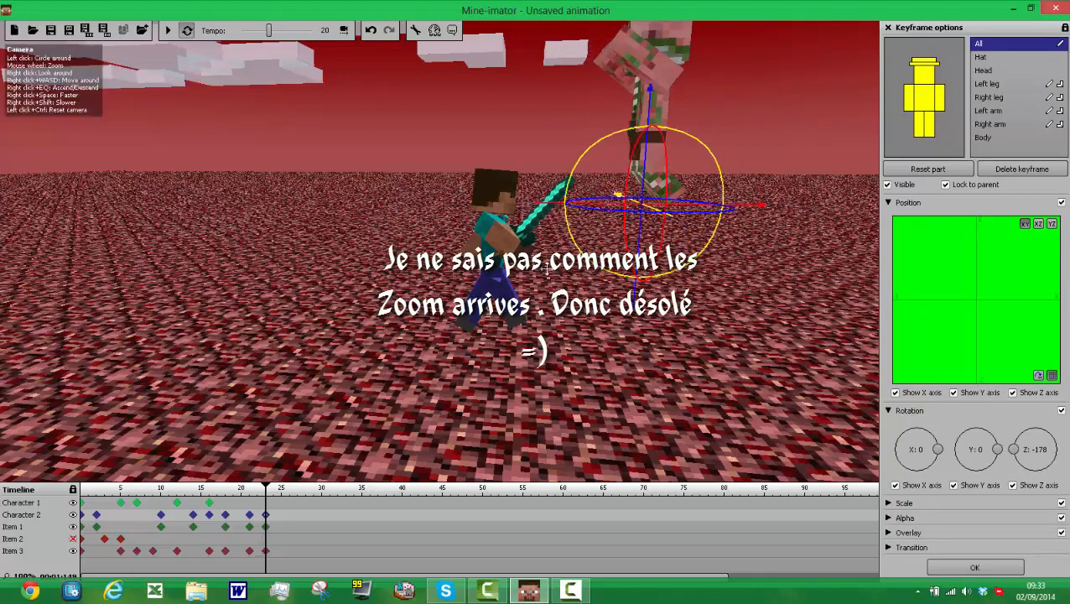
pyautogui.click(266, 528)
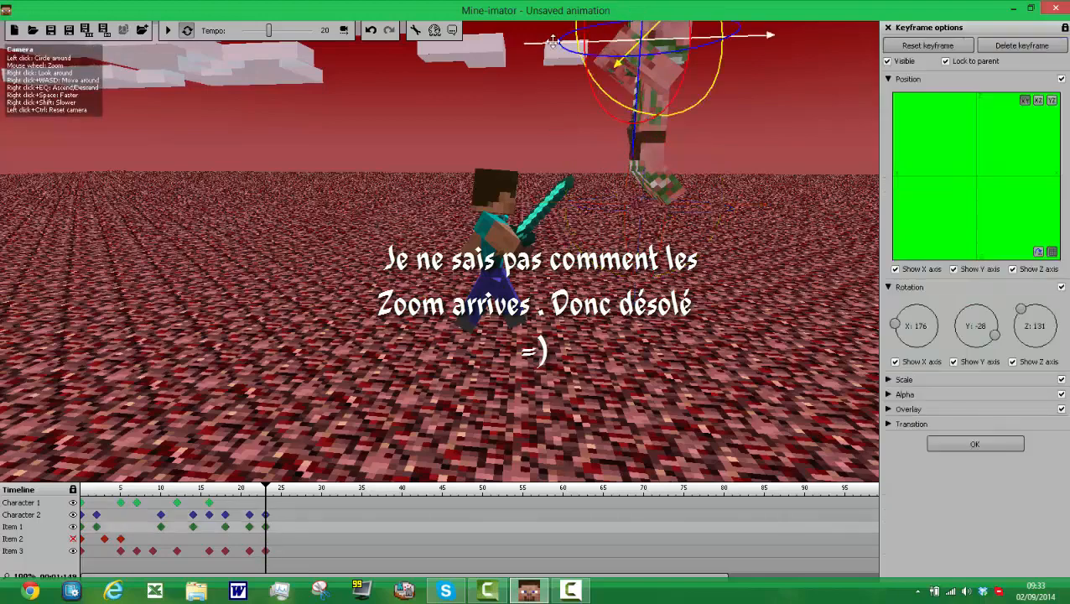
pyautogui.moveTo(554, 40); pyautogui.dragTo(513, 48)
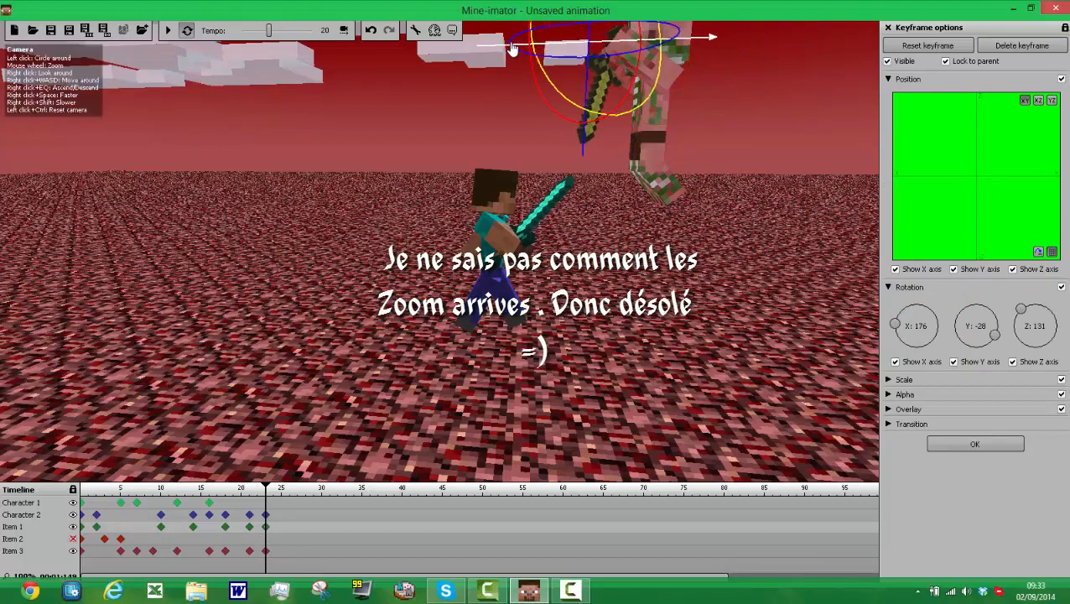
# Step: Create a frame 21 keyframe for Character 1 and tilt its head back to about X -33
pyautogui.click(250, 504)
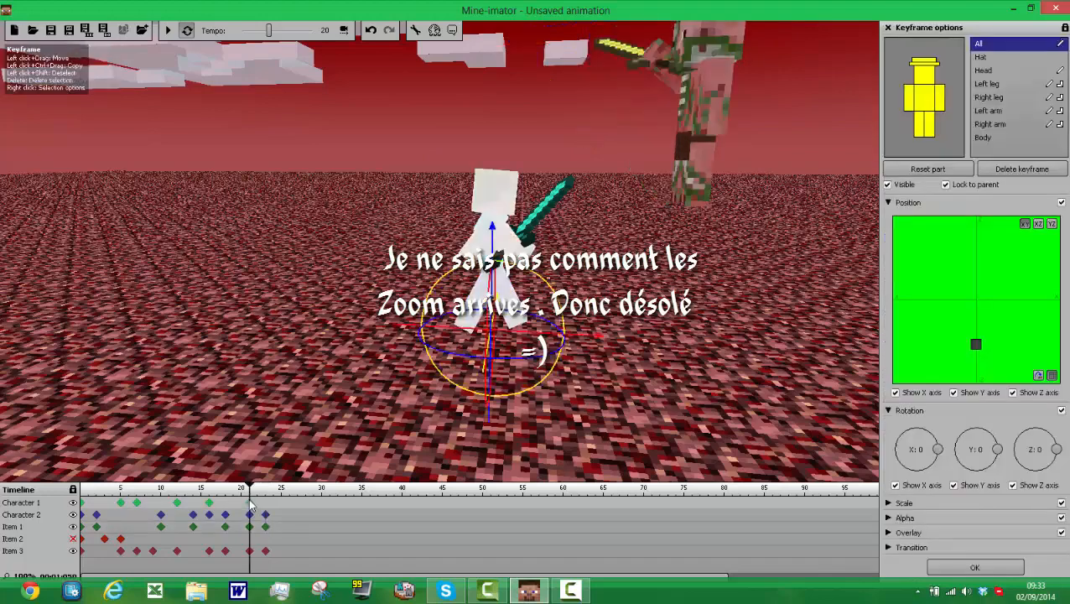
pyautogui.click(922, 82)
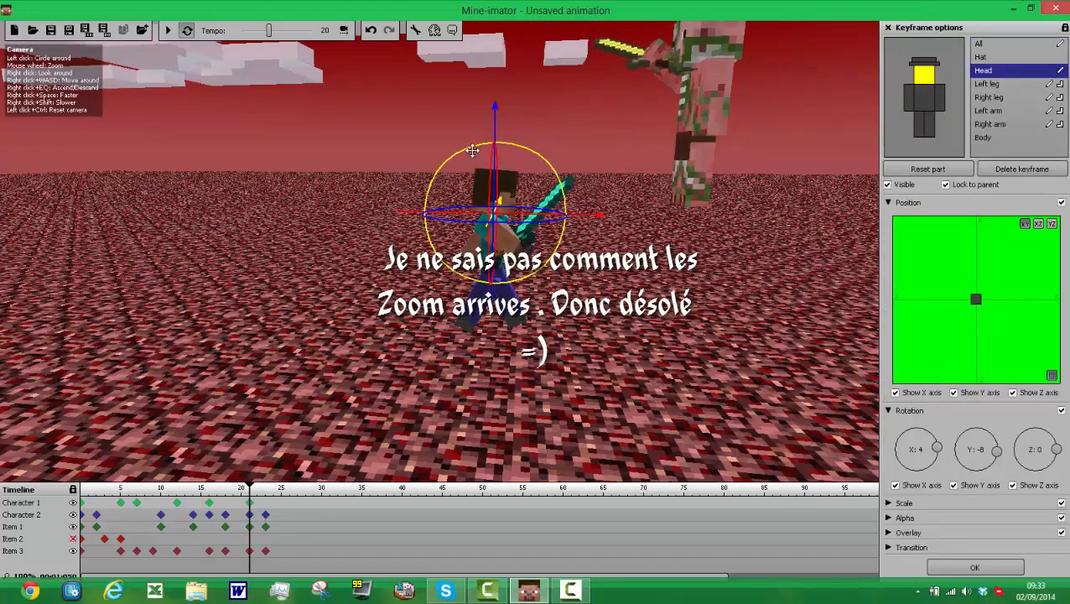
pyautogui.moveTo(470, 148); pyautogui.dragTo(425, 173)
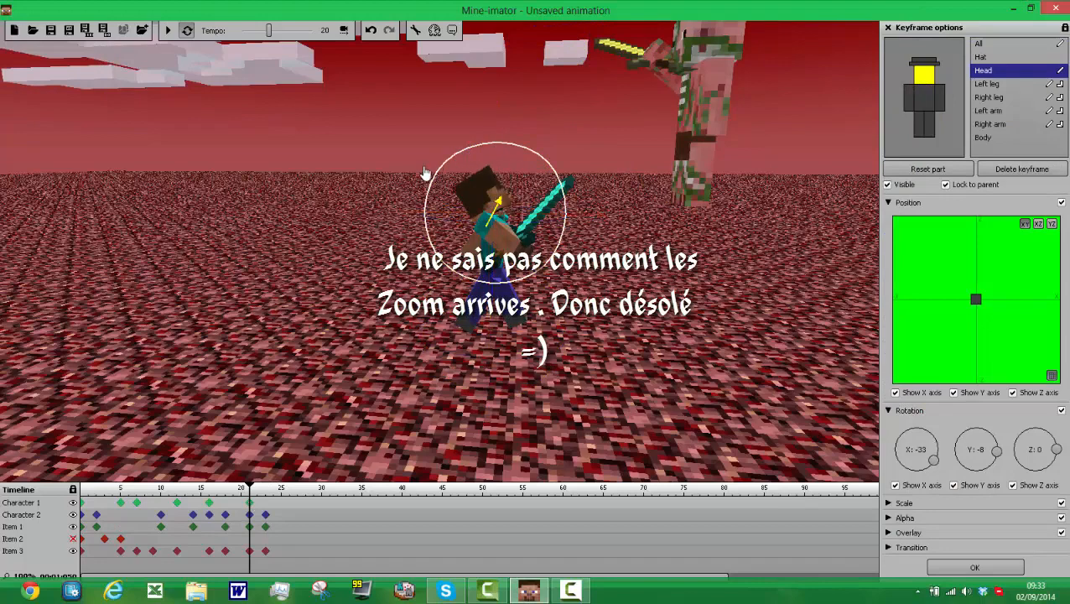
# Step: Create a frame 22 keyframe for the diamond sword and rotate it to about X -332, Y 30 and Z 35
pyautogui.click(258, 553)
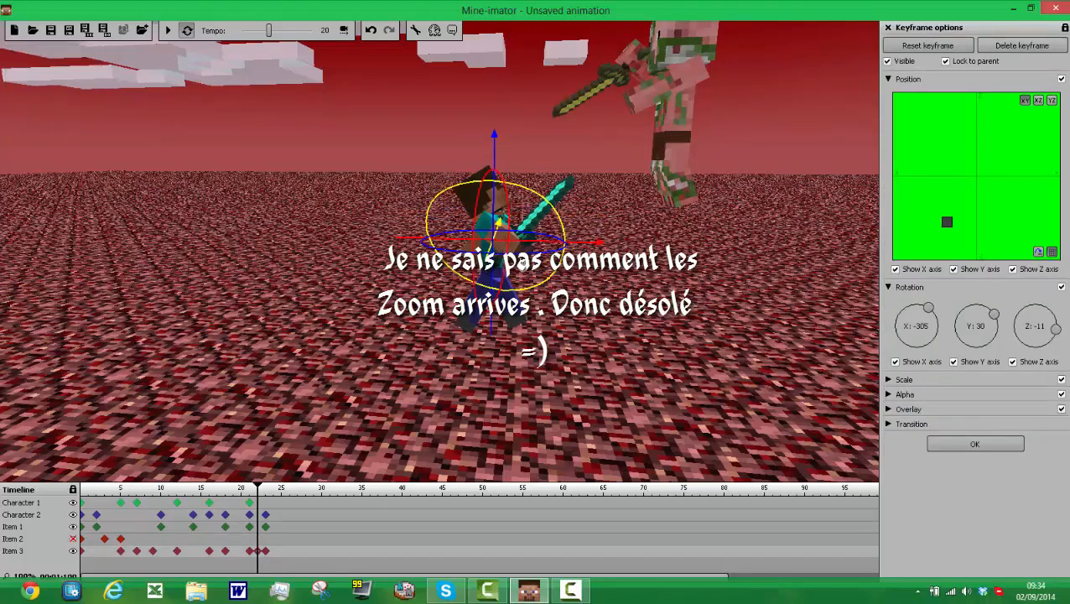
pyautogui.moveTo(520, 253); pyautogui.dragTo(572, 289)
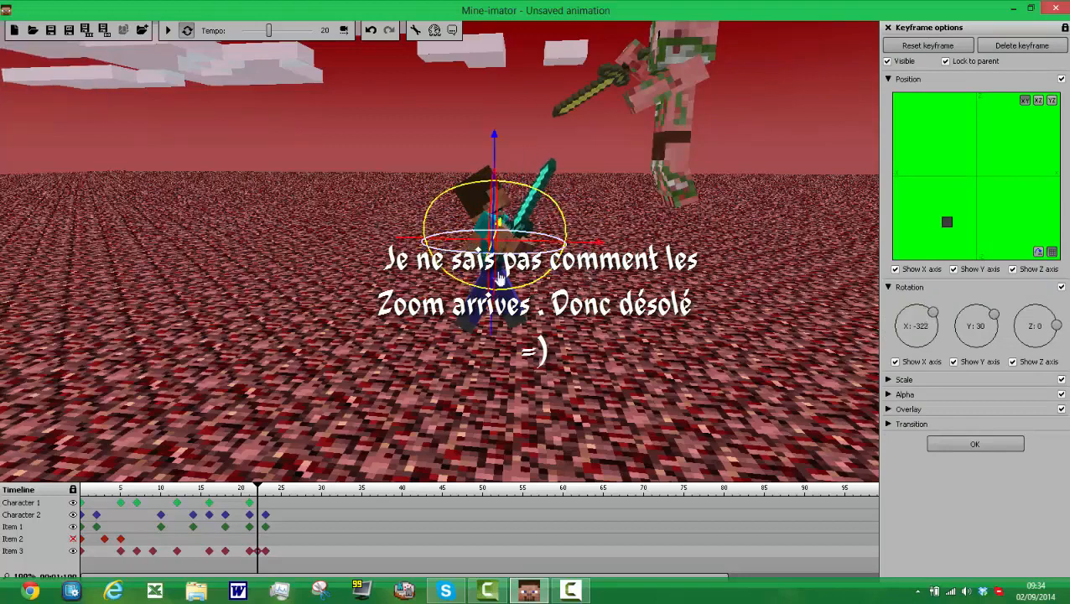
pyautogui.moveTo(500, 277); pyautogui.dragTo(457, 286)
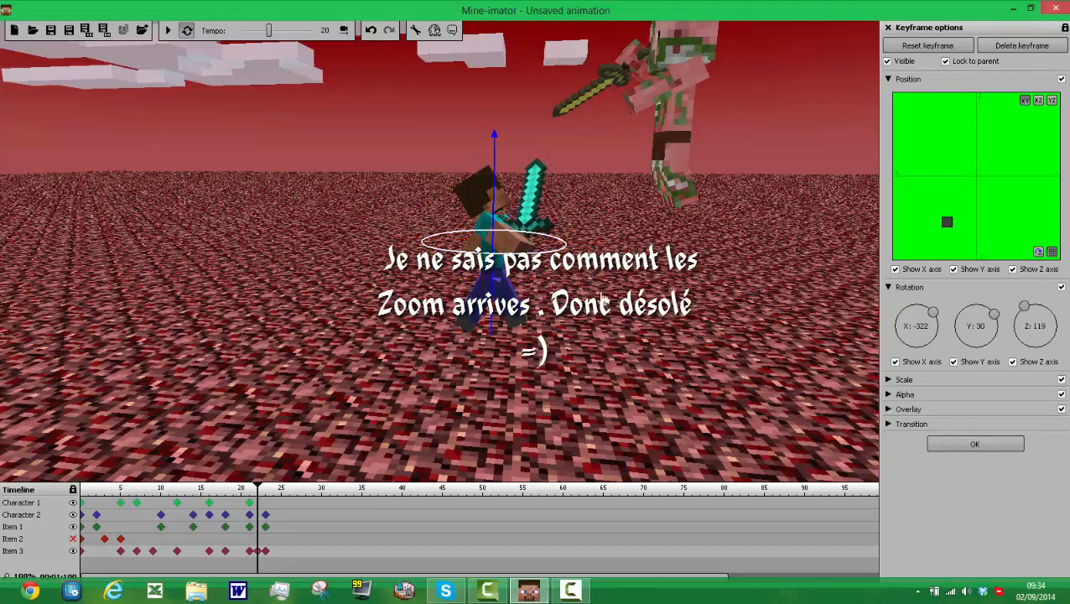
pyautogui.moveTo(602, 300); pyautogui.dragTo(623, 281)
pyautogui.moveTo(425, 329); pyautogui.dragTo(413, 302)
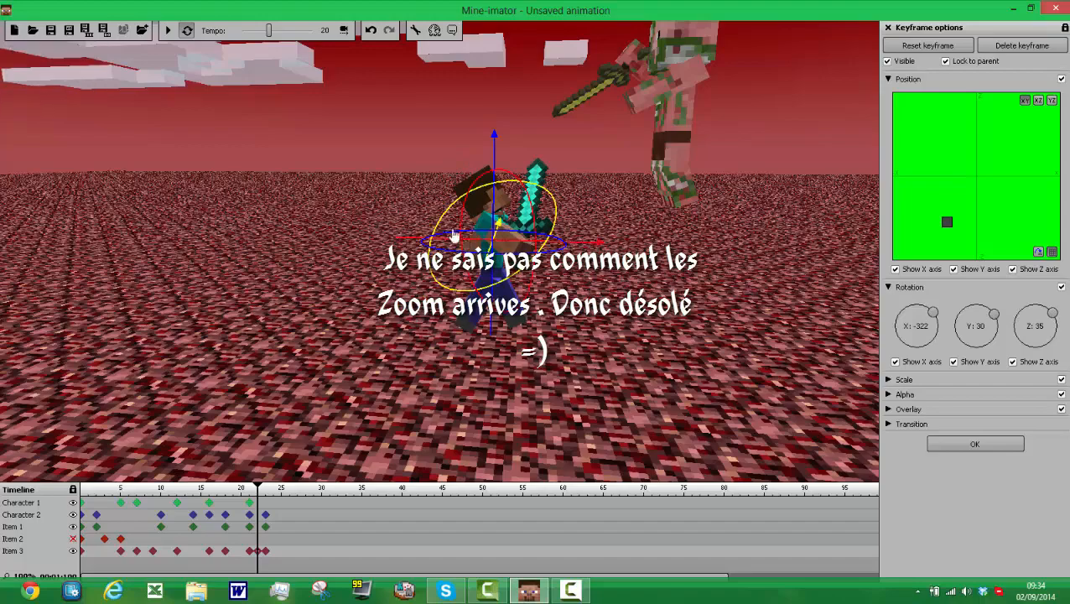
pyautogui.moveTo(453, 235); pyautogui.dragTo(386, 217)
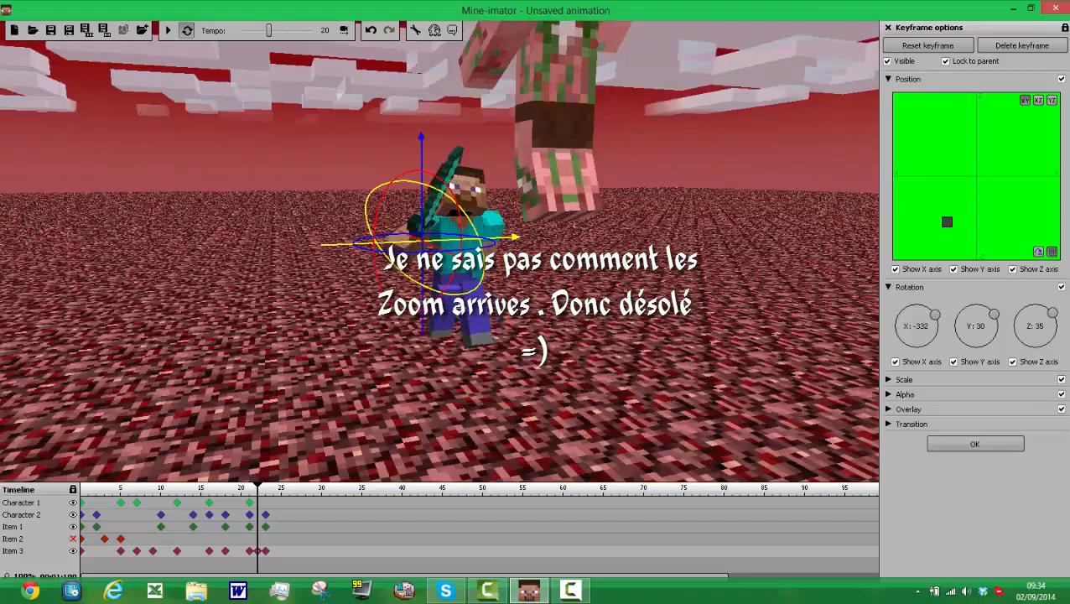
# Step: Turn the diamond sword across Character 1's chest at frame 22, rotating it to about X -309, Y 78 and Z 76
pyautogui.moveTo(470, 304); pyautogui.dragTo(498, 315)
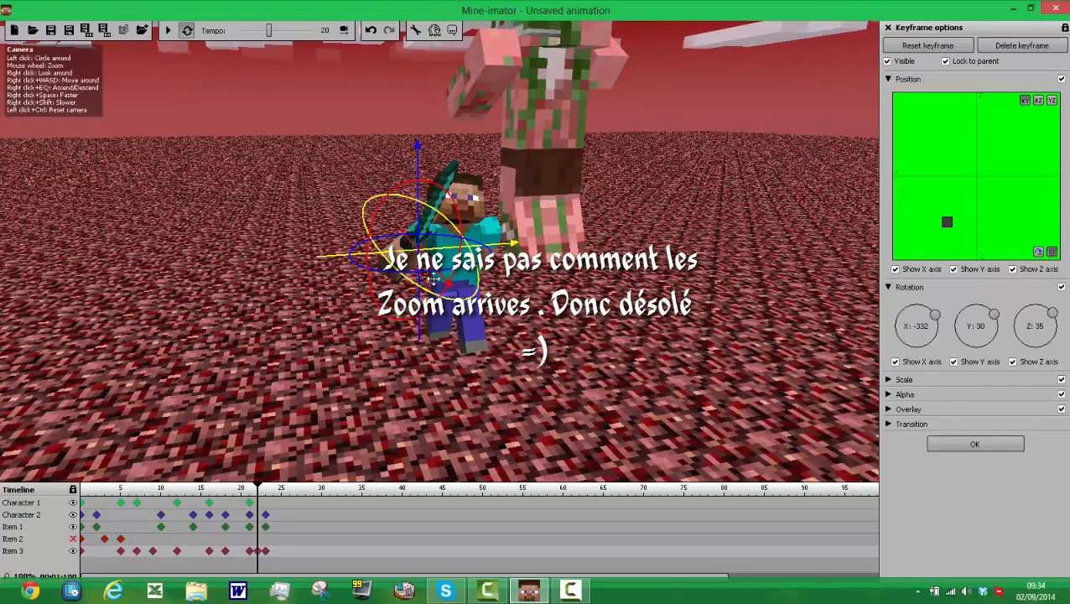
pyautogui.moveTo(432, 279); pyautogui.dragTo(452, 300)
pyautogui.moveTo(382, 260); pyautogui.dragTo(346, 262)
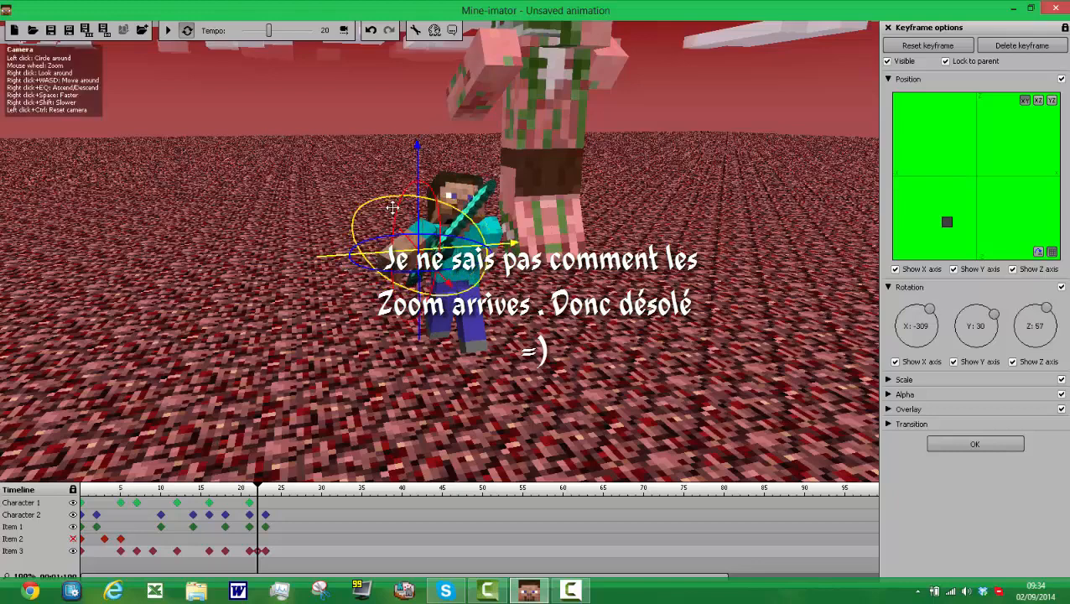
pyautogui.moveTo(397, 202); pyautogui.dragTo(381, 244)
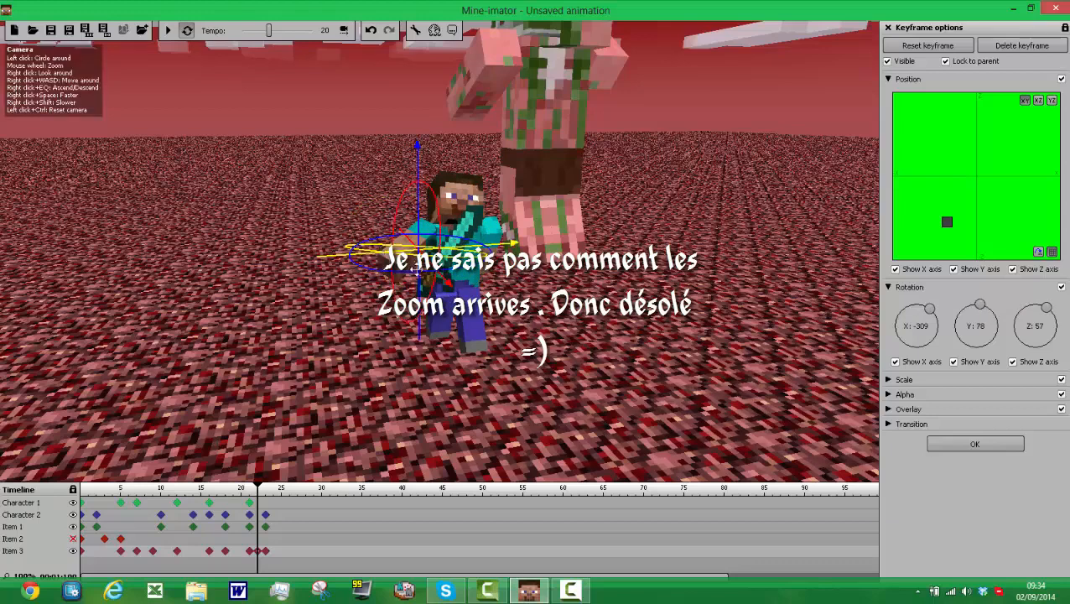
pyautogui.moveTo(446, 286); pyautogui.dragTo(495, 278)
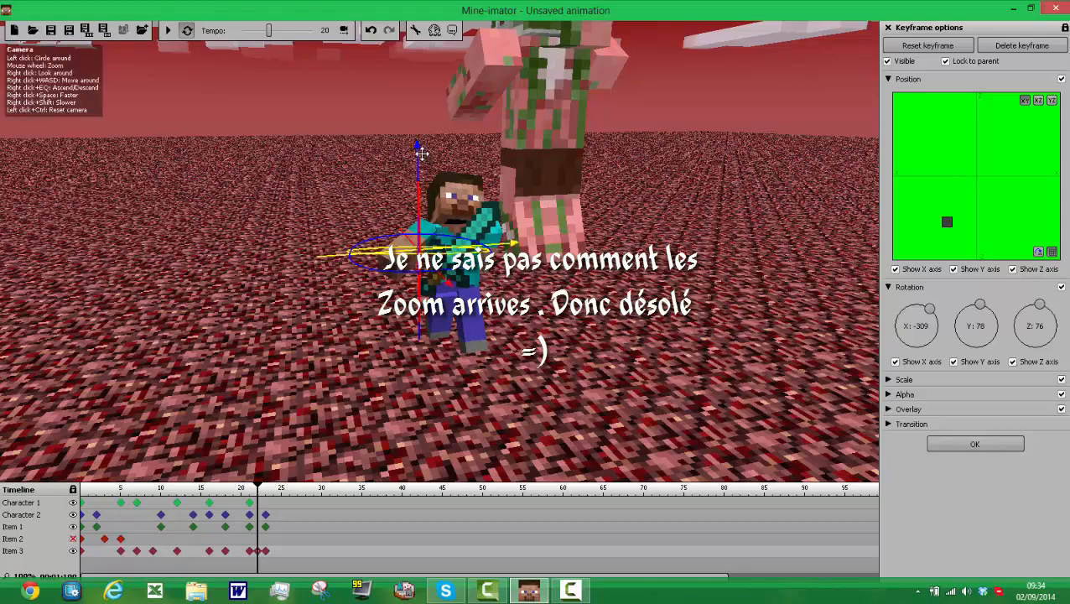
# Step: Raise and shift the diamond sword at frame 22 and refine its rotation to about X -300, Y 71 and Z 87
pyautogui.moveTo(421, 152); pyautogui.dragTo(440, 144)
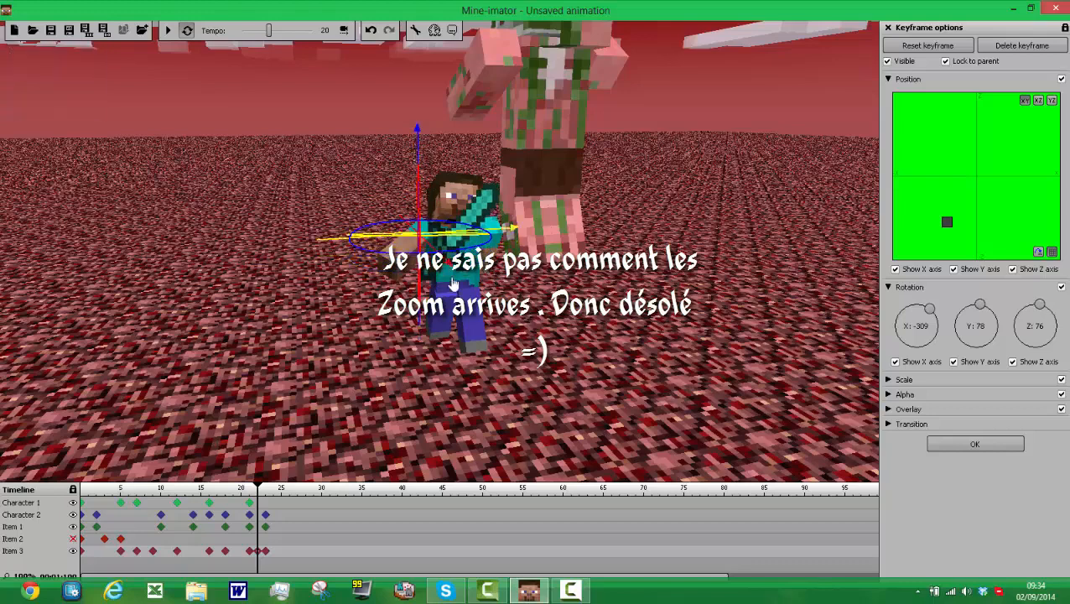
pyautogui.moveTo(419, 282); pyautogui.dragTo(431, 264)
pyautogui.moveTo(510, 362); pyautogui.dragTo(464, 341)
pyautogui.moveTo(471, 246)
pyautogui.mouseDown()
pyautogui.moveTo(457, 277)
pyautogui.moveTo(470, 282)
pyautogui.moveTo(470, 244)
pyautogui.moveTo(521, 240)
pyautogui.mouseUp()
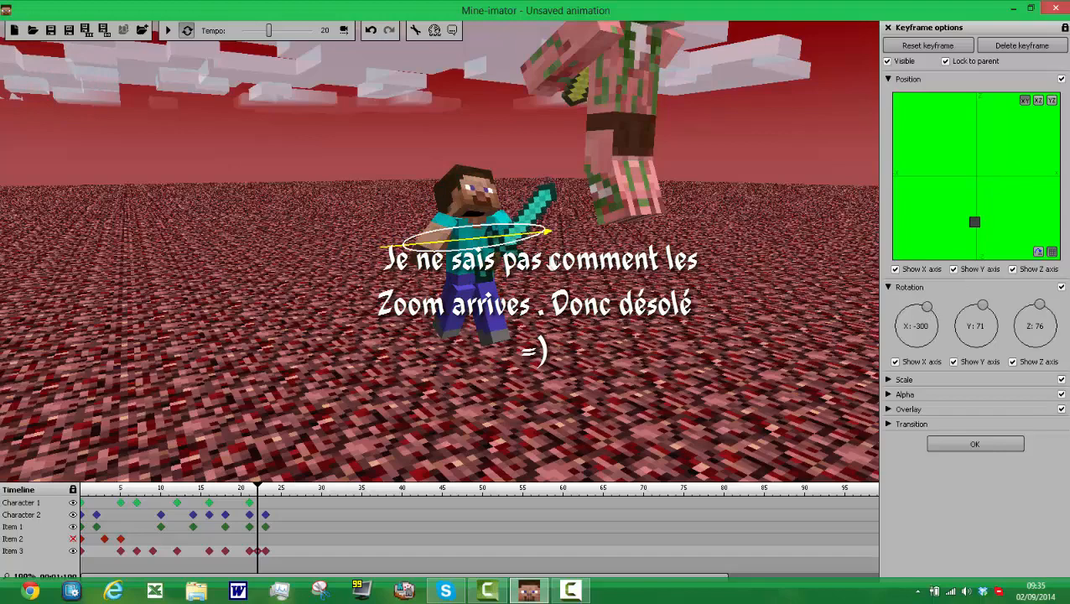
pyautogui.moveTo(547, 231); pyautogui.dragTo(553, 225)
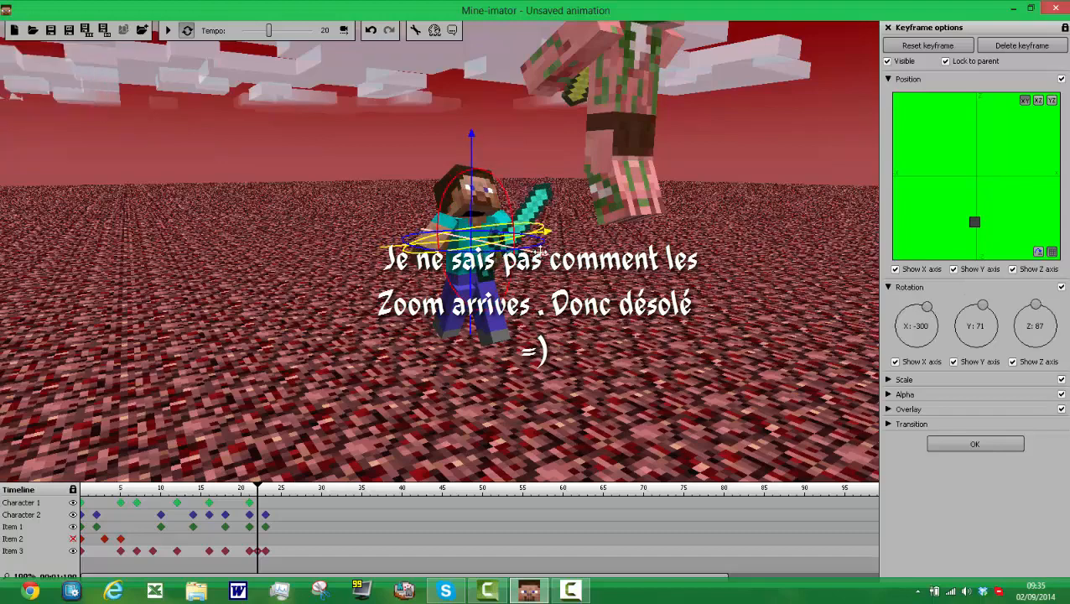
# Step: Reposition the diamond sword higher in front of Character 1's chest at frame 22 and set its Z rotation to about 90
pyautogui.moveTo(540, 251); pyautogui.dragTo(564, 277)
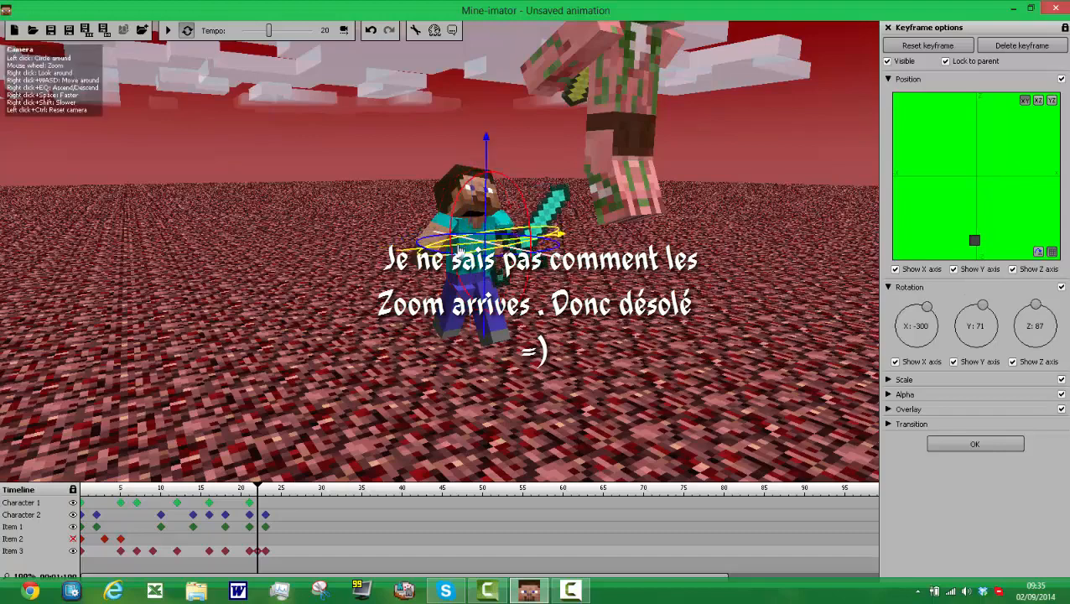
pyautogui.moveTo(460, 251); pyautogui.dragTo(308, 259)
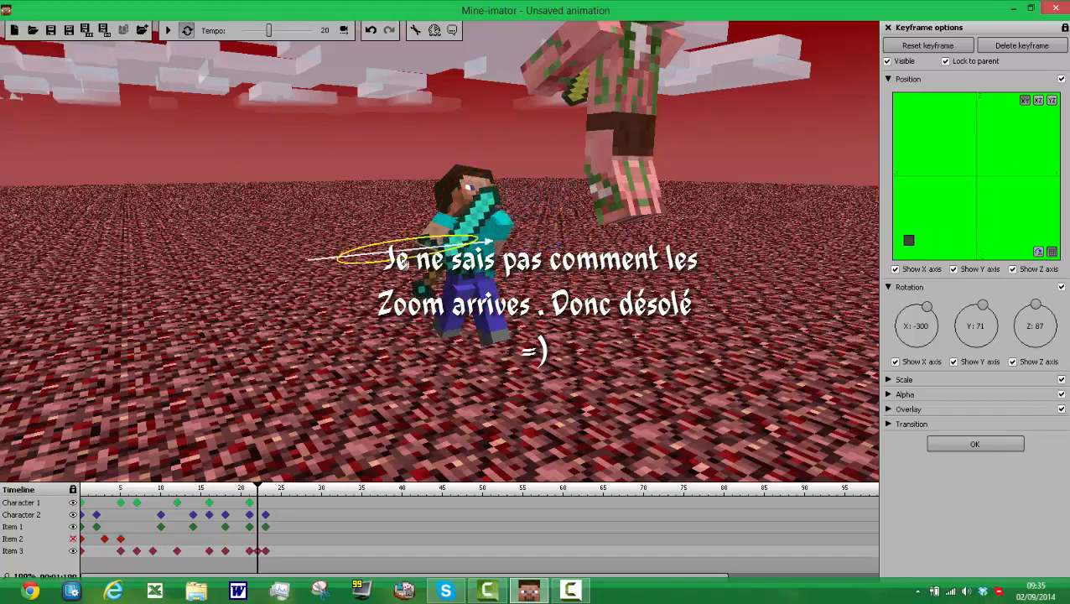
pyautogui.moveTo(377, 256); pyautogui.dragTo(400, 254)
pyautogui.moveTo(486, 258); pyautogui.dragTo(501, 254)
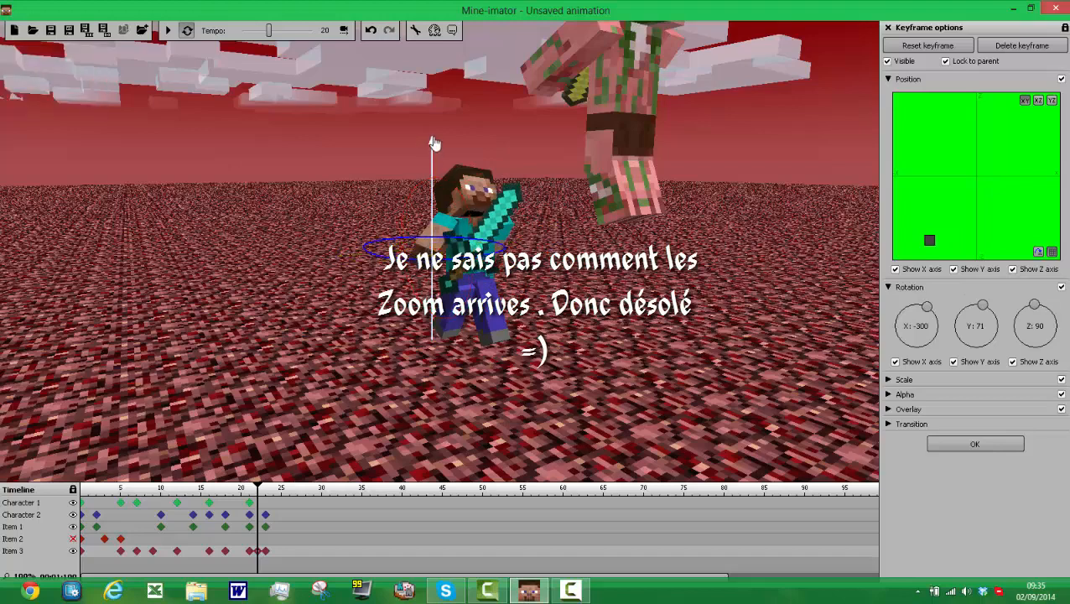
pyautogui.moveTo(434, 142); pyautogui.dragTo(431, 113)
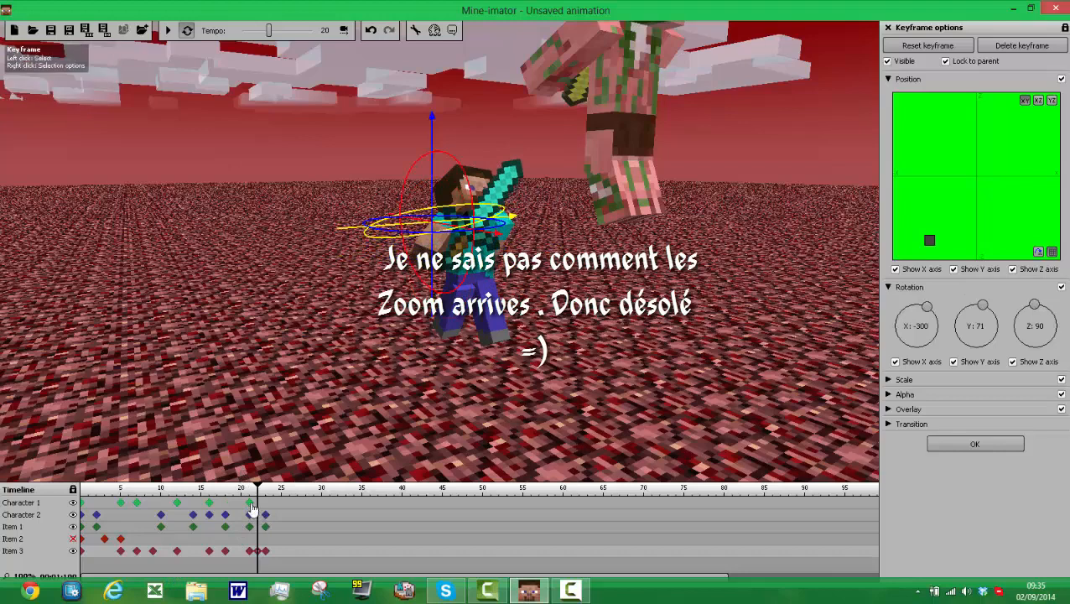
# Step: Create a frame 22 keyframe for Character 1 and rotate its right arm toward the sword, to about Z -4
pyautogui.click(251, 504)
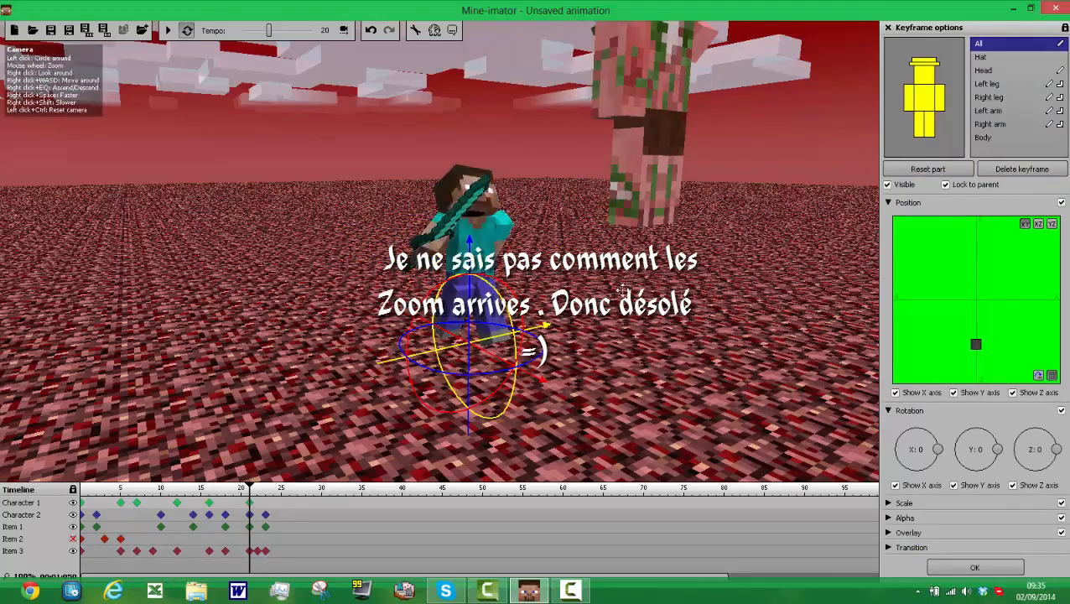
pyautogui.click(257, 504)
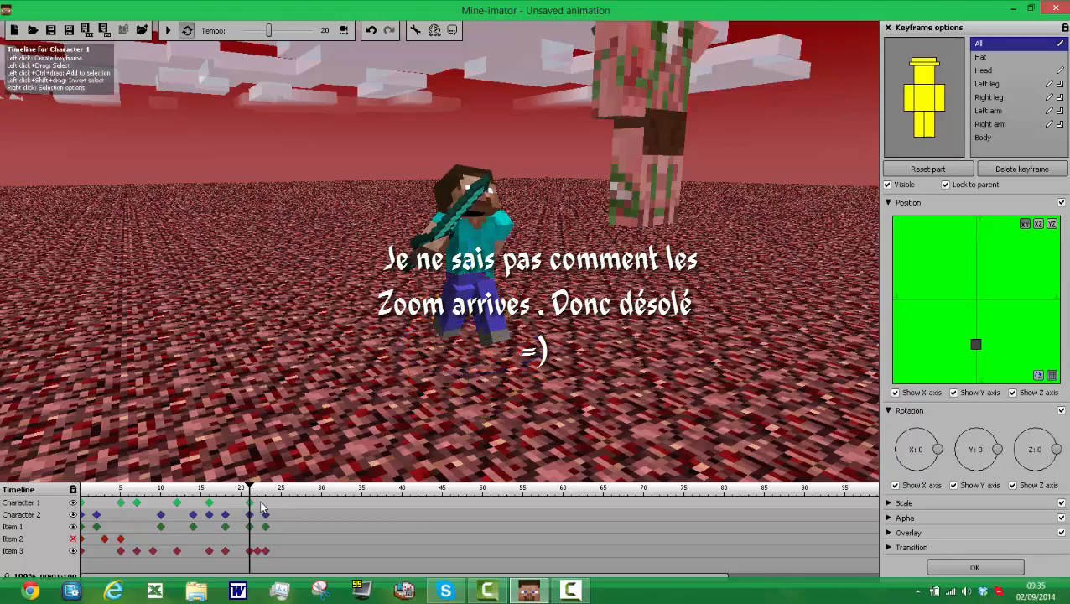
pyautogui.click(908, 99)
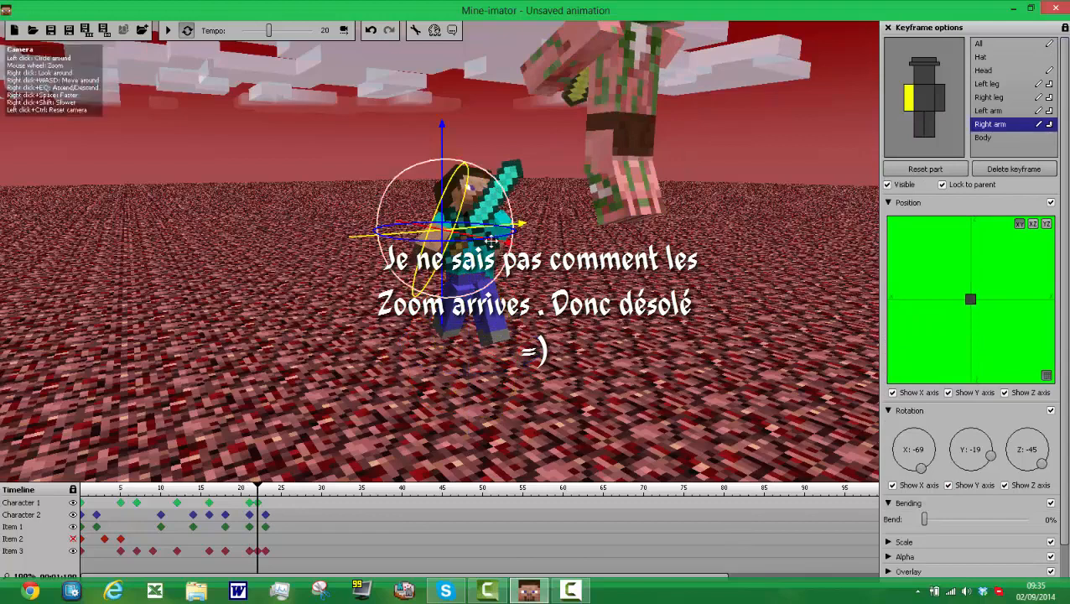
pyautogui.moveTo(454, 235); pyautogui.dragTo(473, 250)
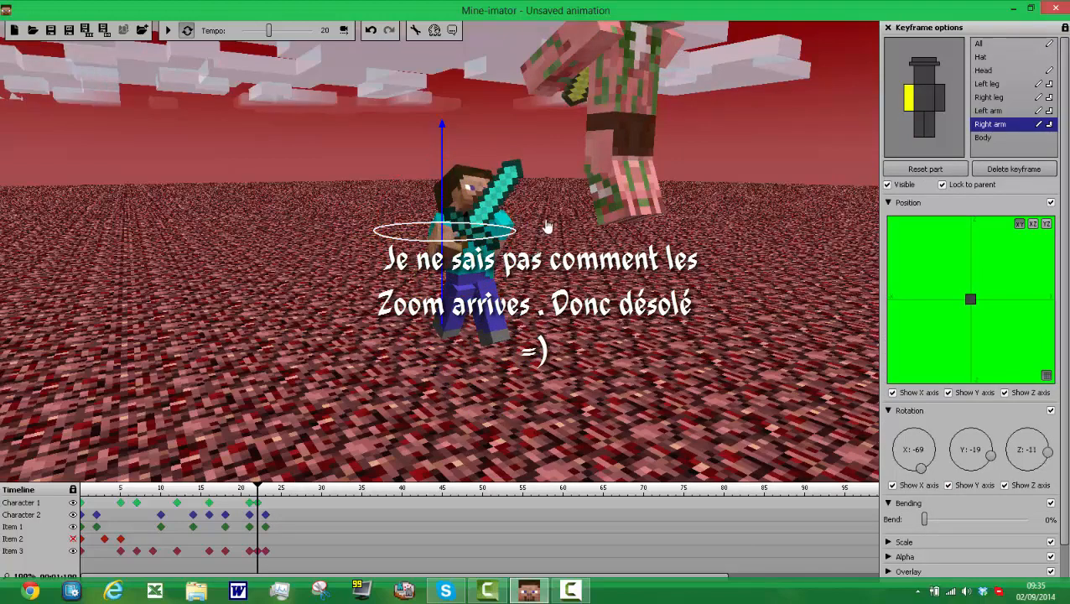
pyautogui.moveTo(546, 226); pyautogui.dragTo(541, 228)
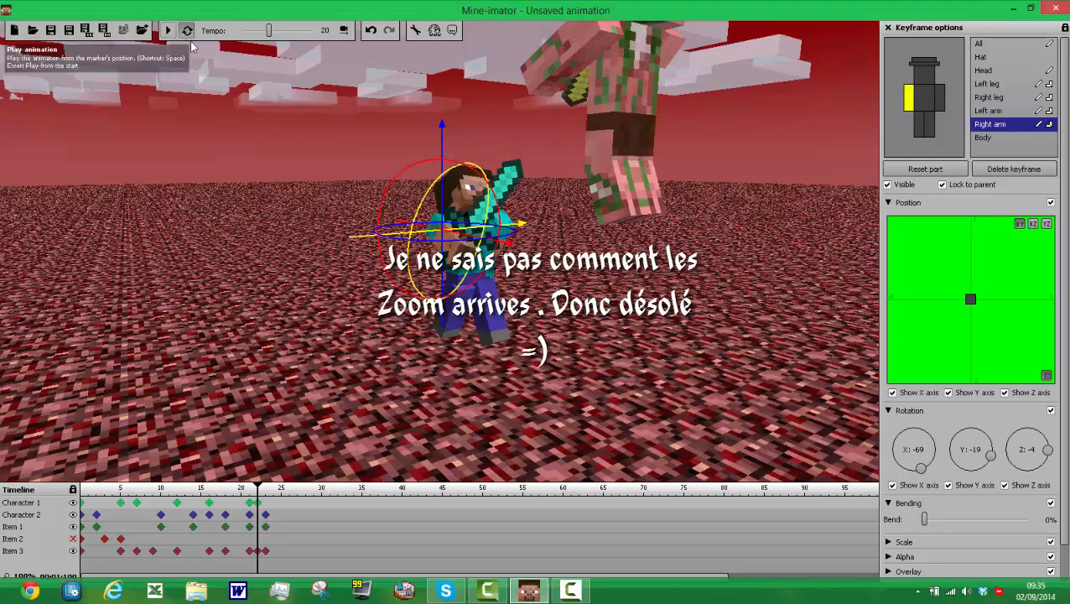
# Step: Play back the animation and check the fight from a low side view
pyautogui.click(168, 31)
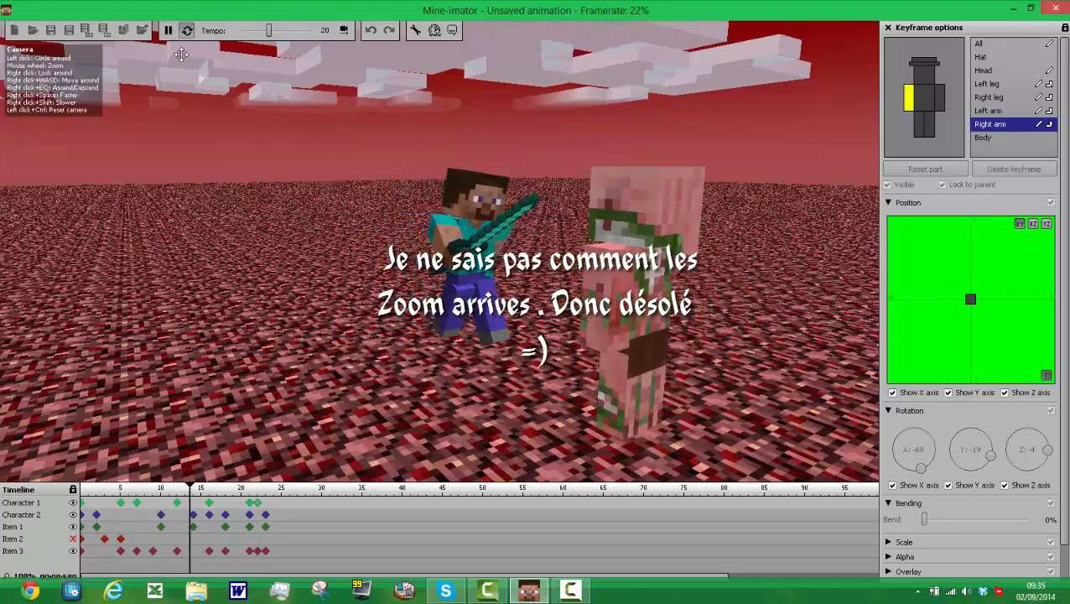
pyautogui.moveTo(571, 188); pyautogui.dragTo(573, 189)
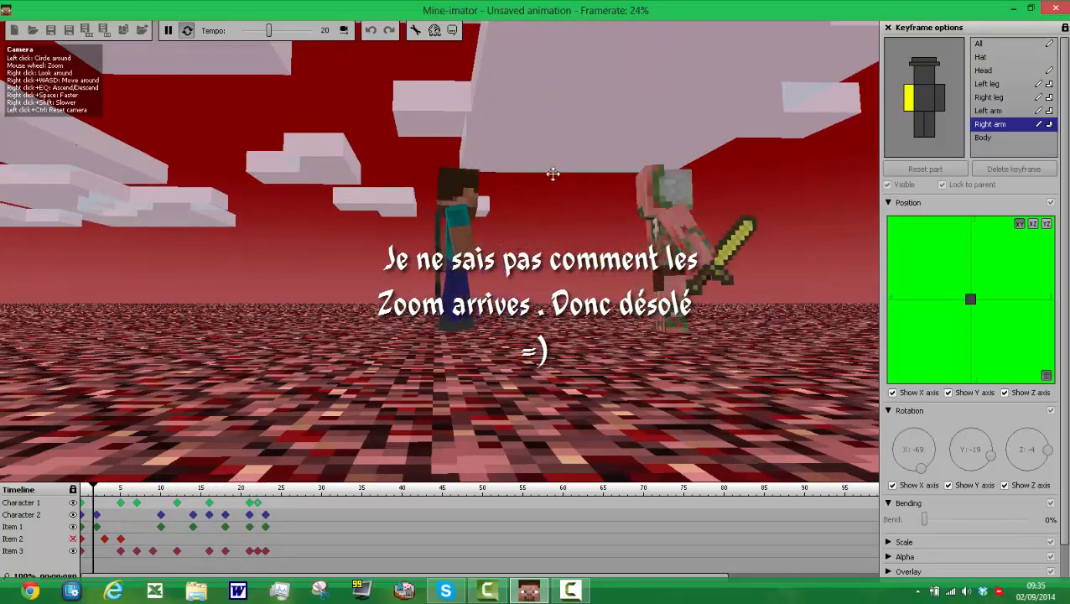
pyautogui.click(168, 31)
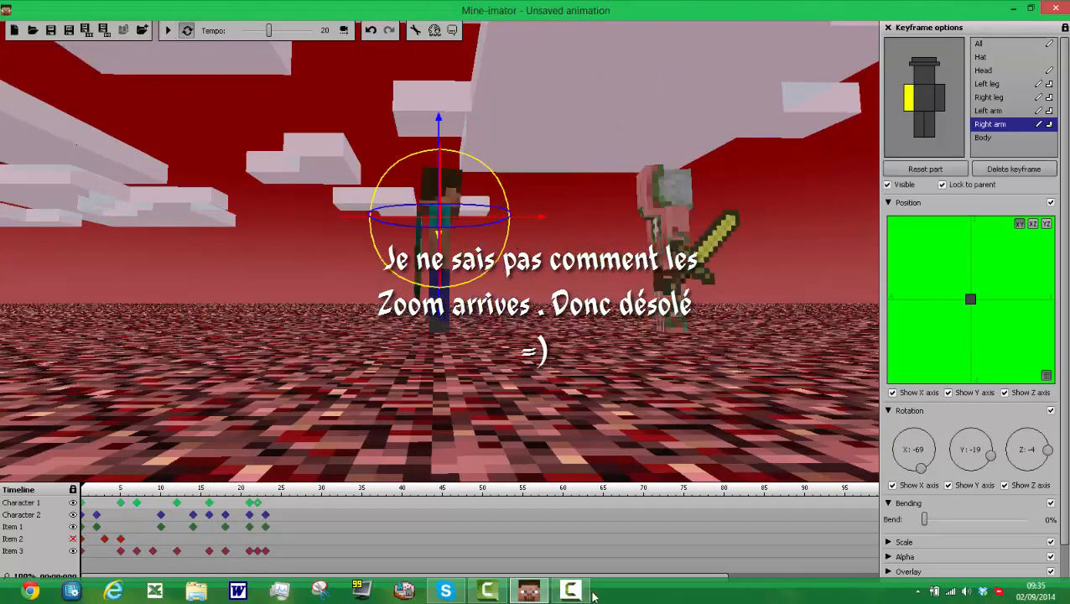
pyautogui.click(579, 591)
pyautogui.click(579, 590)
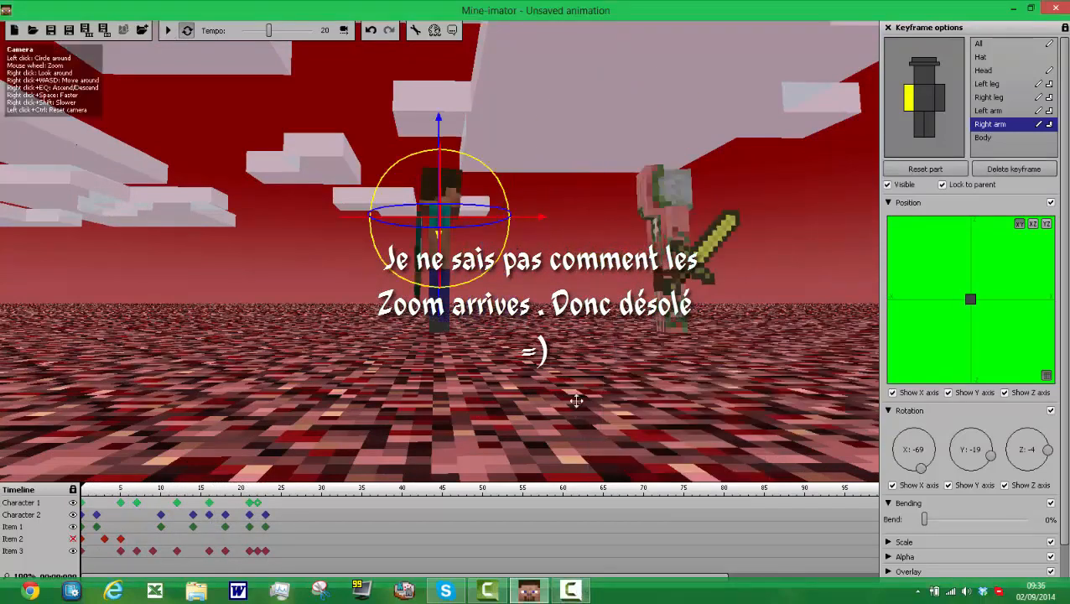
# Step: Create a frame 24 keyframe for Character 2, lower the whole character and bring it closer to Character 1
pyautogui.click(277, 513)
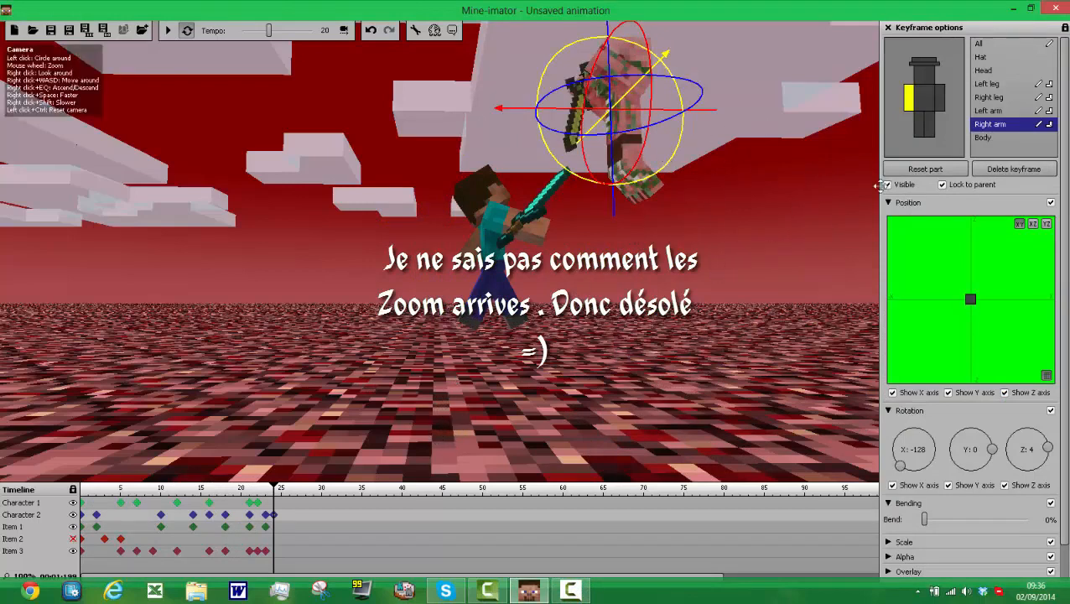
pyautogui.click(950, 76)
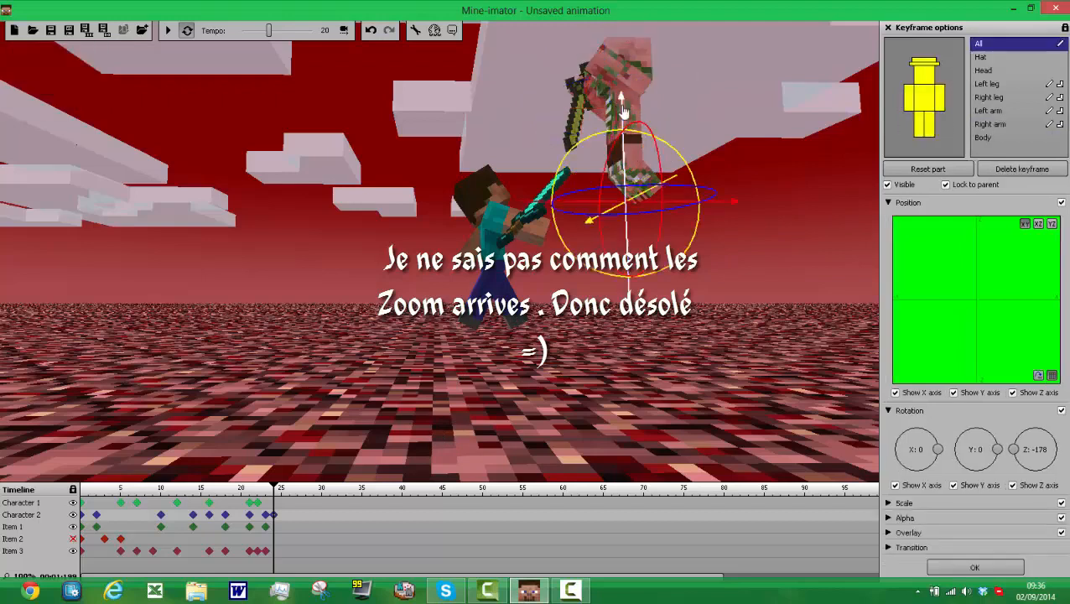
pyautogui.moveTo(603, 119); pyautogui.dragTo(593, 172)
pyautogui.moveTo(579, 249); pyautogui.dragTo(565, 252)
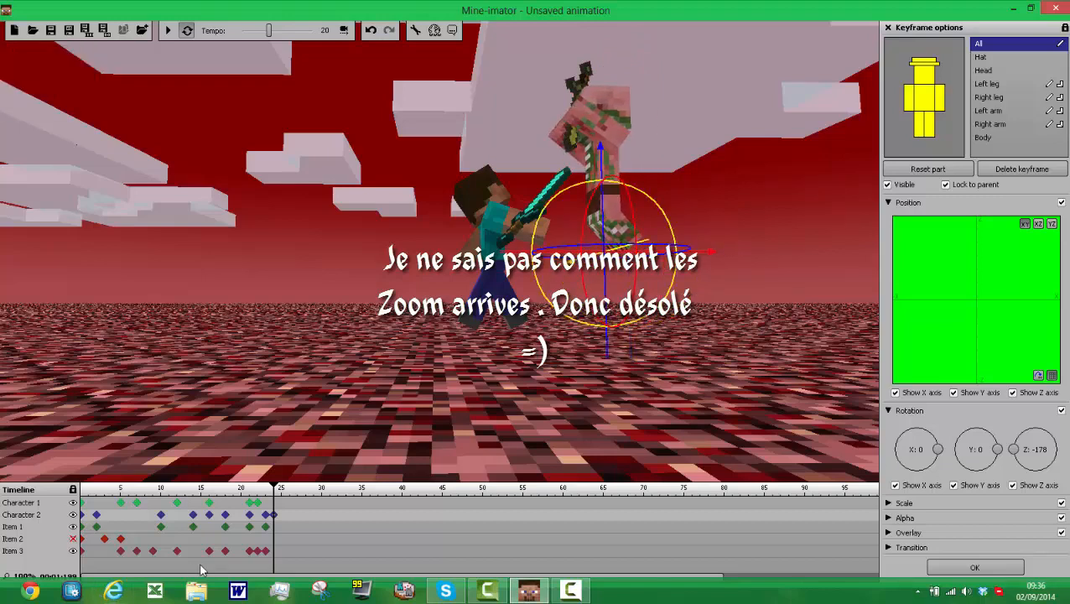
# Step: Create a frame 24 keyframe for the golden sword, lower it to Character 2's hands and rotate it to about X 231, Y -27, Z 127
pyautogui.click(274, 526)
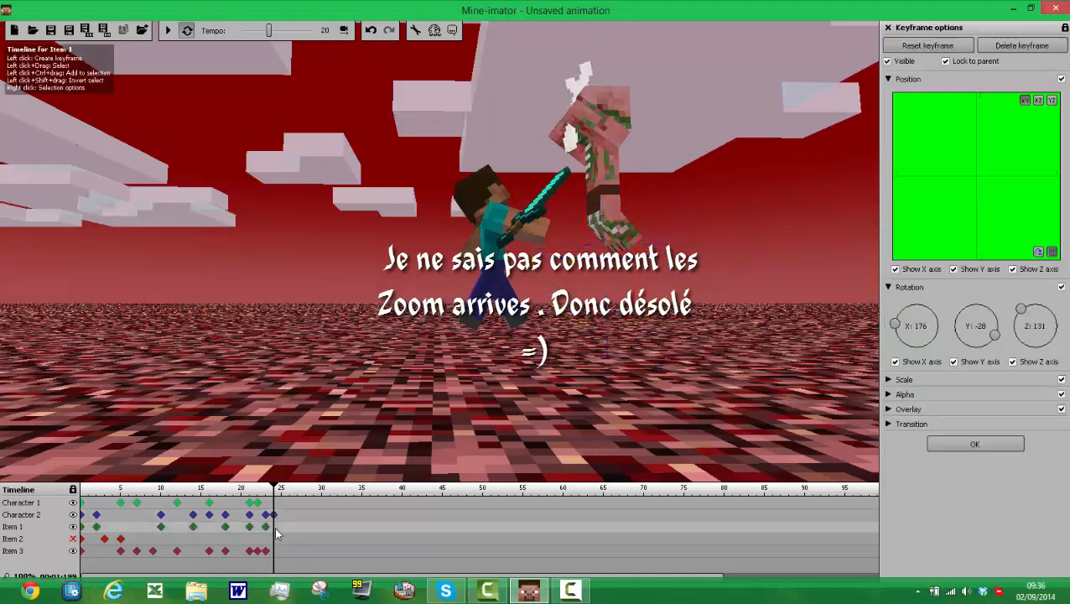
pyautogui.moveTo(564, 39); pyautogui.dragTo(531, 128)
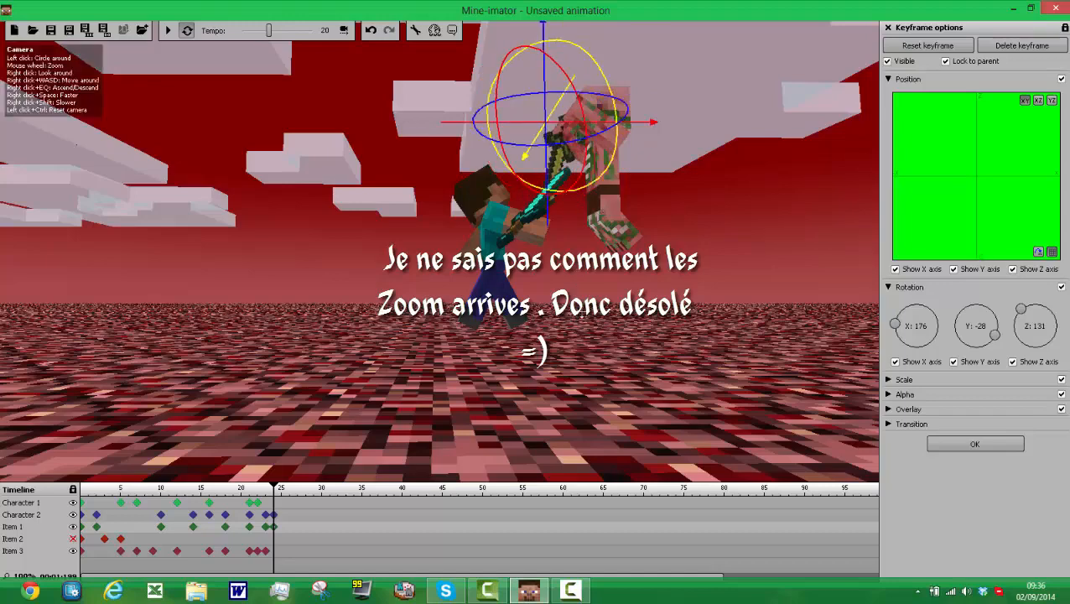
pyautogui.moveTo(580, 313); pyautogui.dragTo(578, 307)
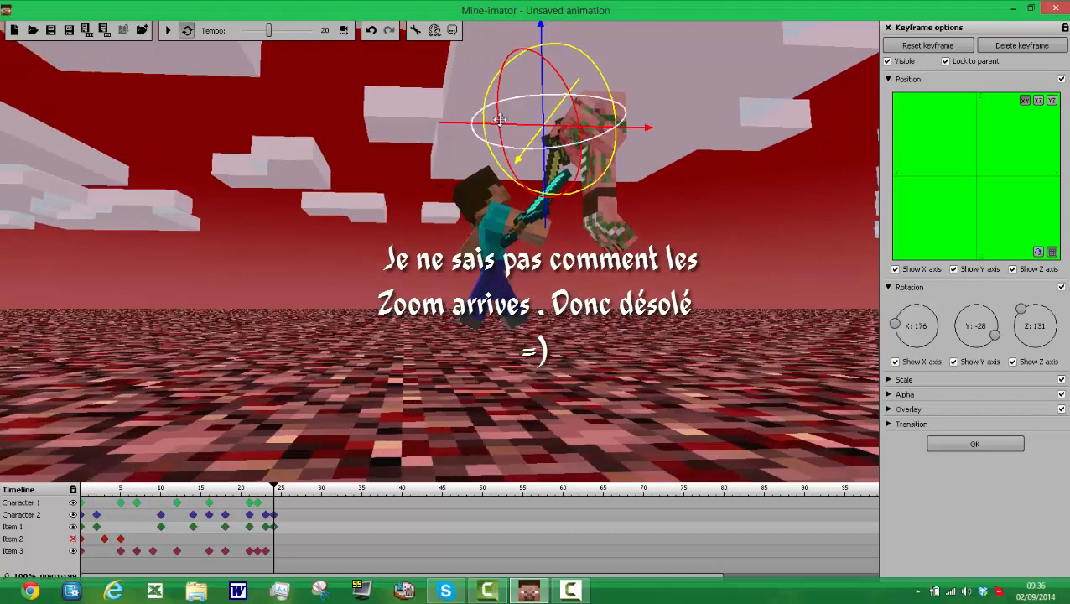
pyautogui.moveTo(514, 144); pyautogui.dragTo(483, 166)
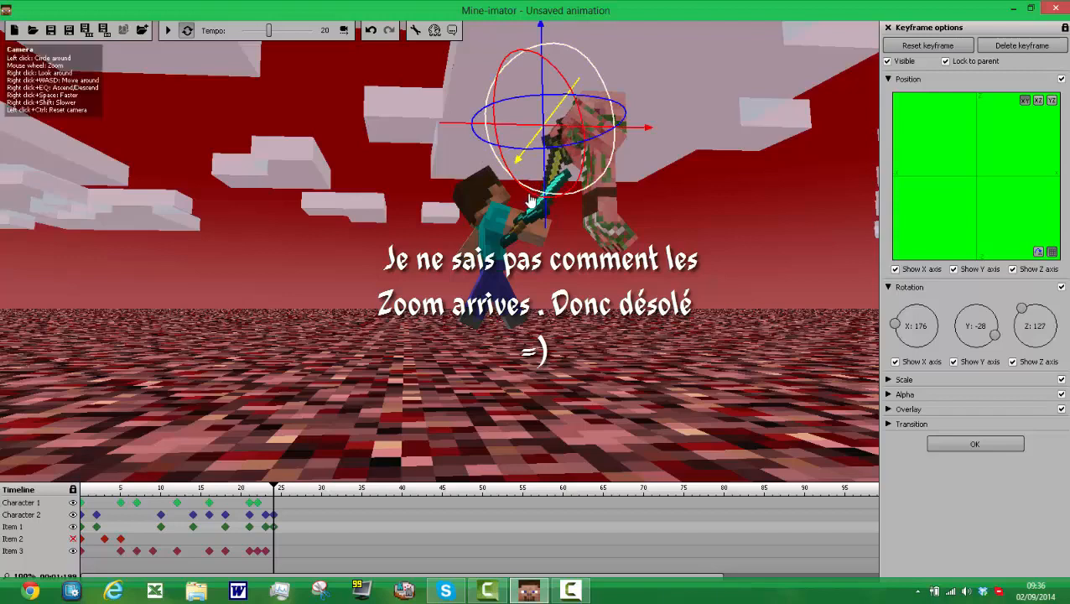
pyautogui.moveTo(530, 200)
pyautogui.mouseDown()
pyautogui.moveTo(599, 193)
pyautogui.moveTo(521, 212)
pyautogui.moveTo(518, 200)
pyautogui.mouseUp()
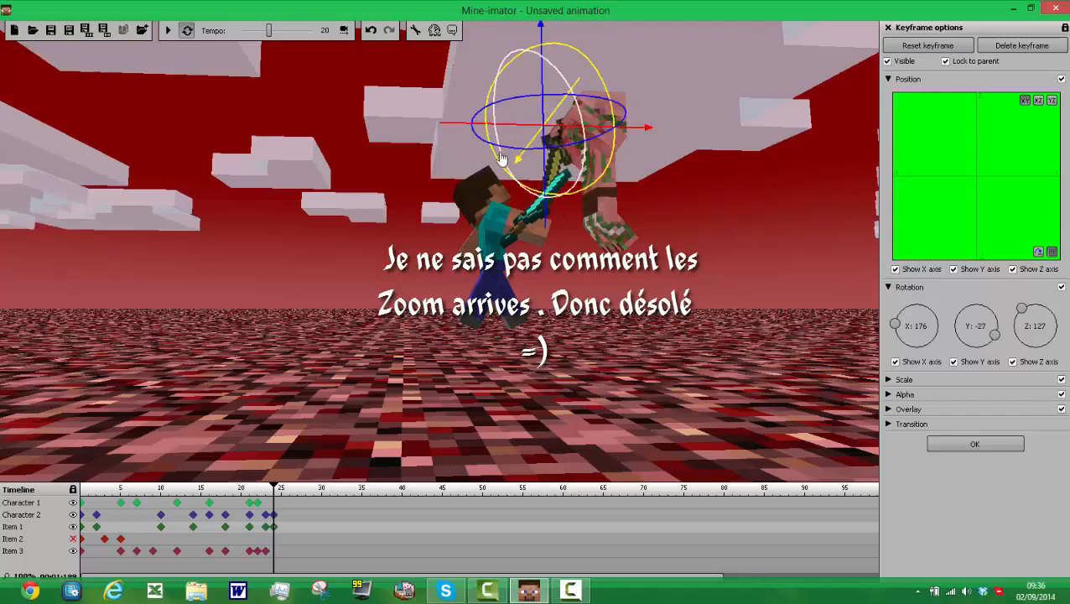
pyautogui.moveTo(499, 165); pyautogui.dragTo(543, 220)
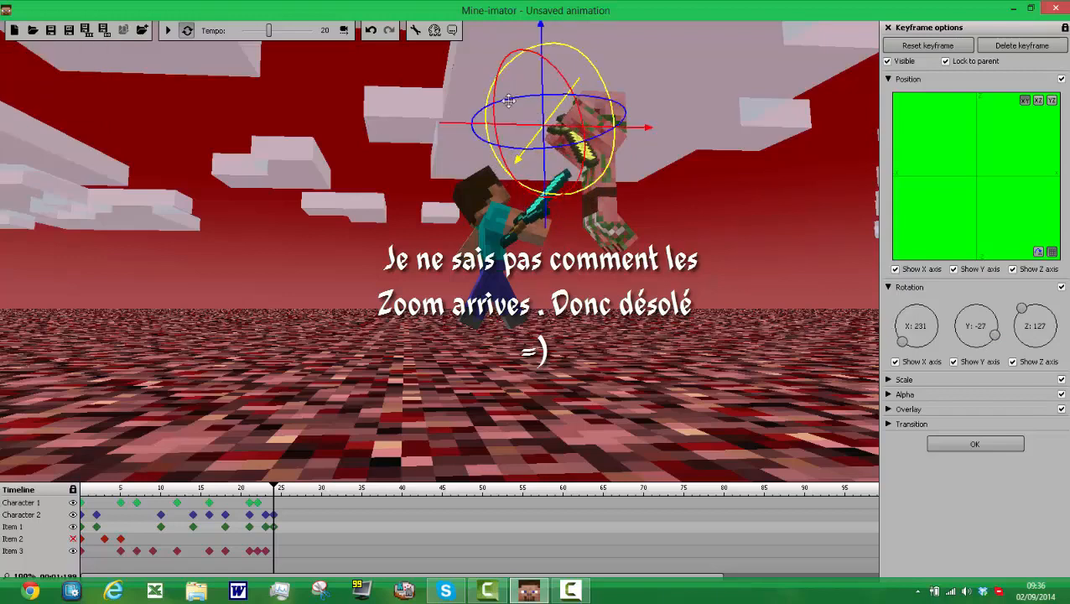
# Step: Refine the golden sword's angle at frame 24 to about X 232, Y -2, Z 170
pyautogui.moveTo(482, 110); pyautogui.dragTo(466, 128)
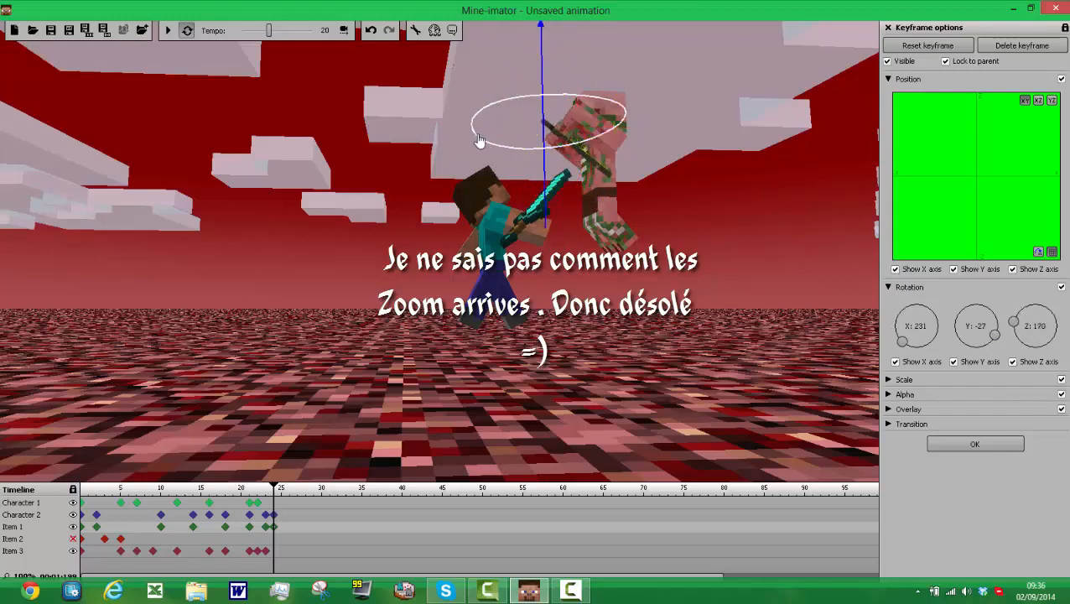
pyautogui.moveTo(544, 129); pyautogui.dragTo(462, 125)
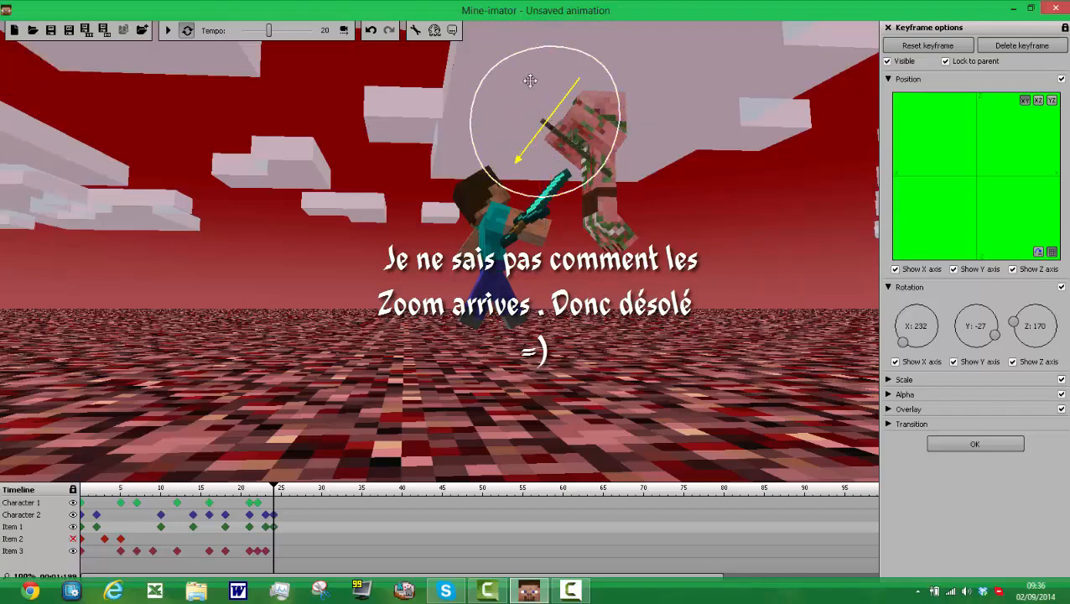
pyautogui.moveTo(530, 80); pyautogui.dragTo(532, 80)
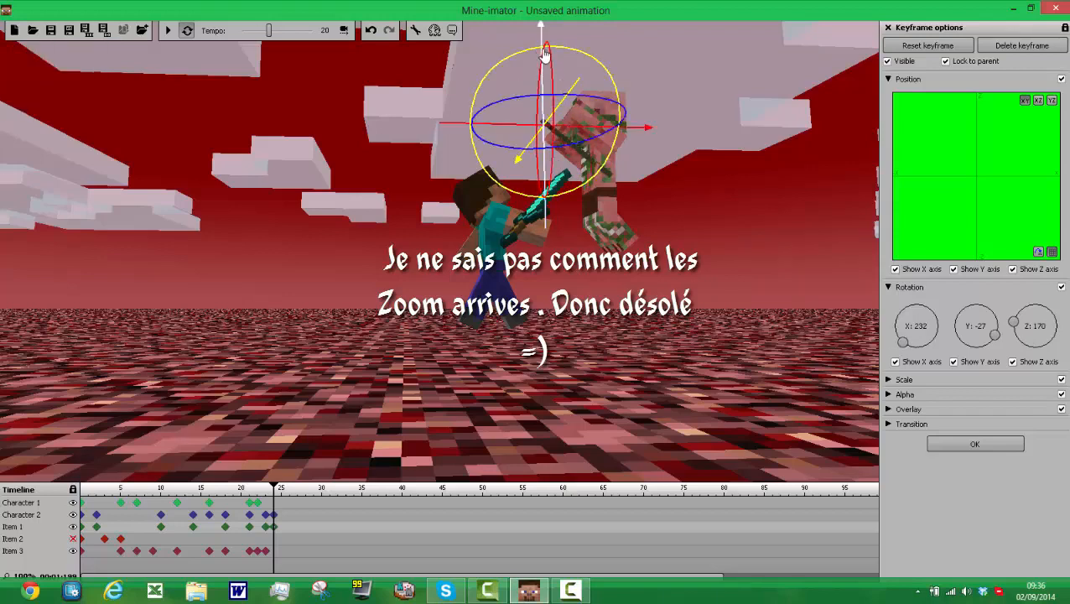
pyautogui.moveTo(546, 55); pyautogui.dragTo(355, 128)
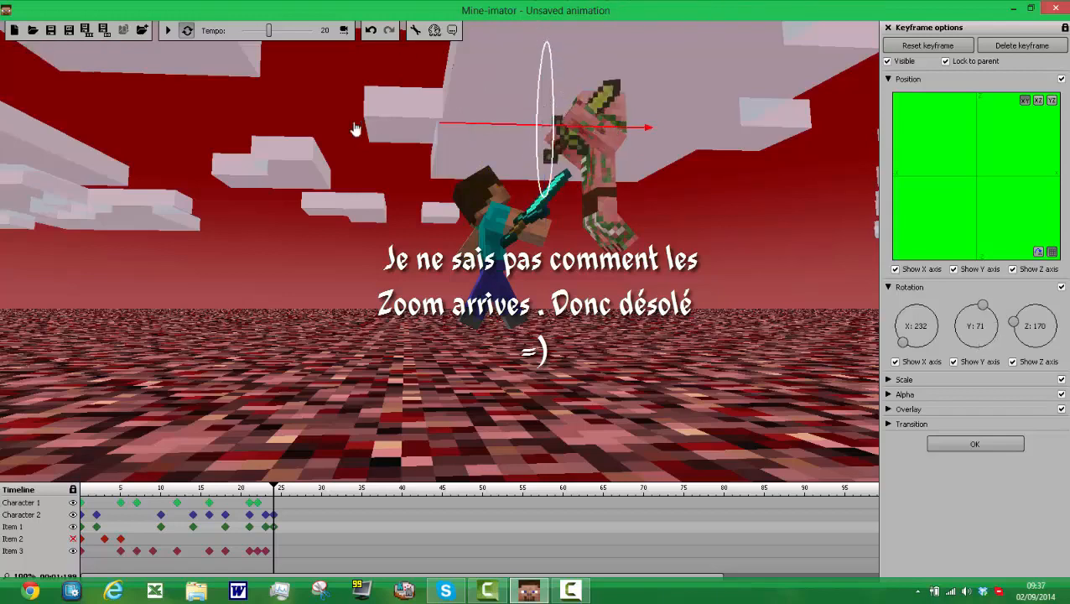
pyautogui.moveTo(504, 149); pyautogui.dragTo(525, 69)
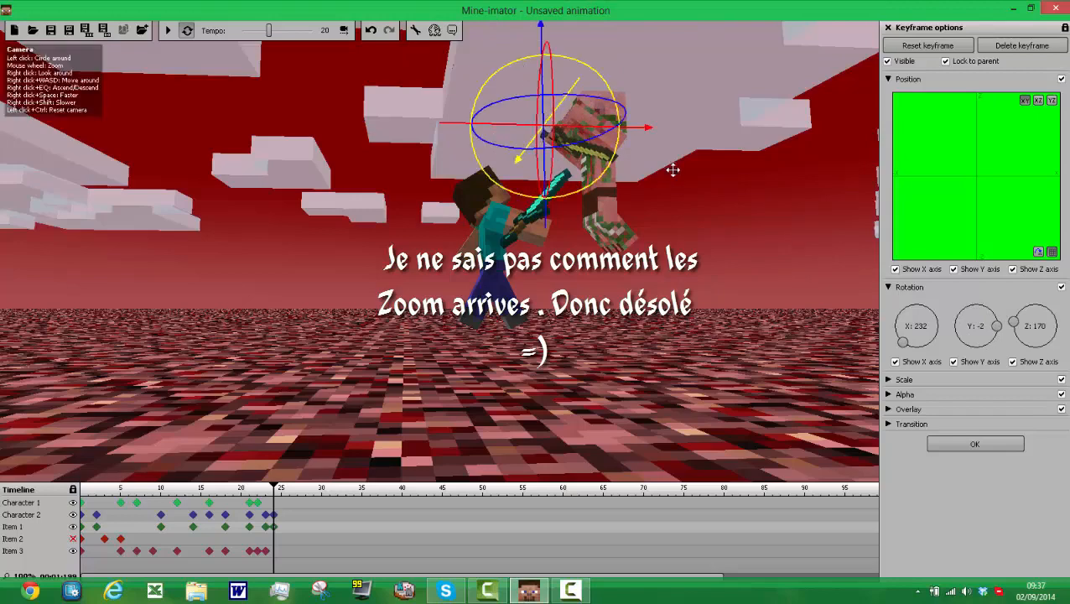
# Step: Rotate Character 2's left arm to about X -332, Y 1 in the frame 24 keyframe and bend it 27%
pyautogui.click(275, 515)
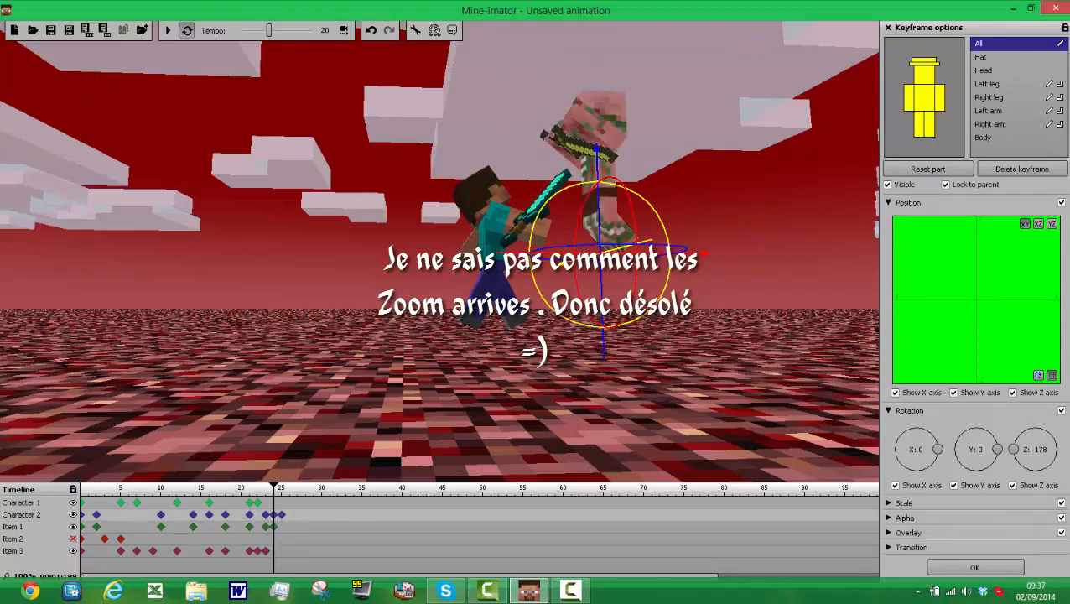
pyautogui.click(941, 104)
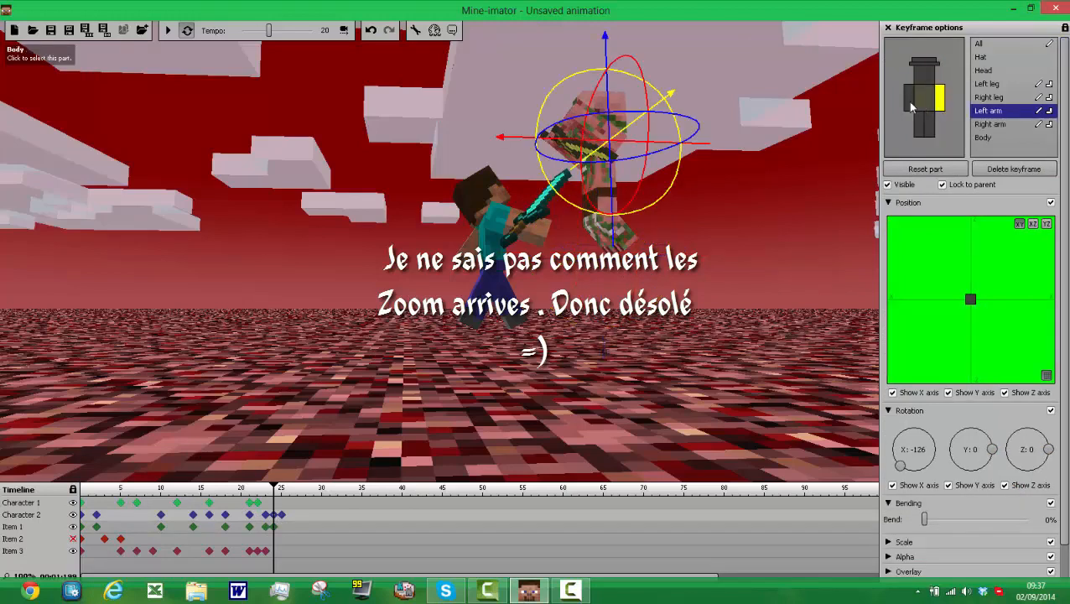
pyautogui.click(909, 104)
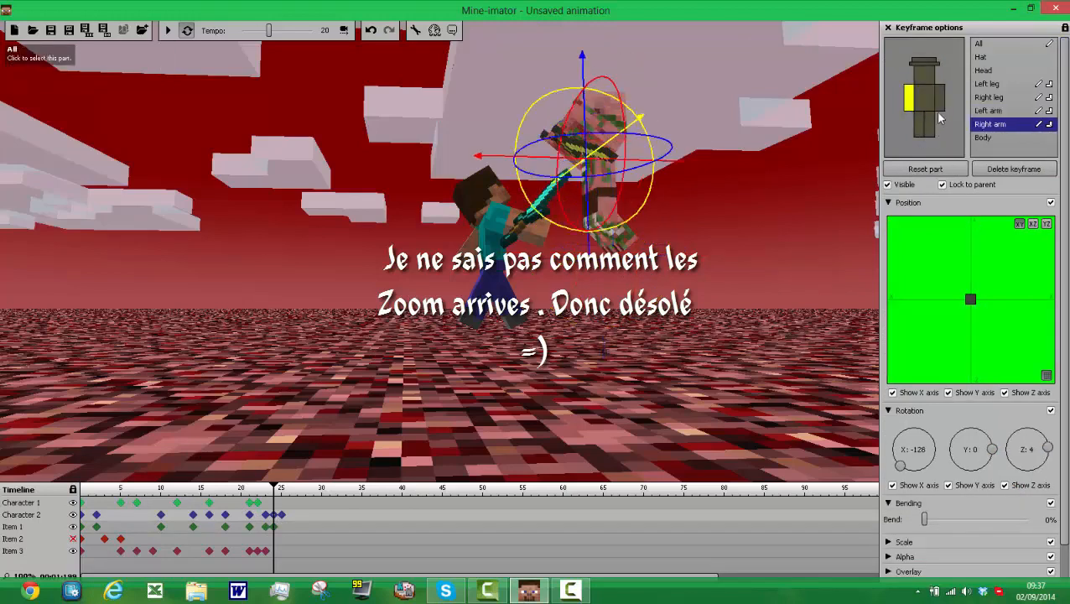
pyautogui.click(938, 109)
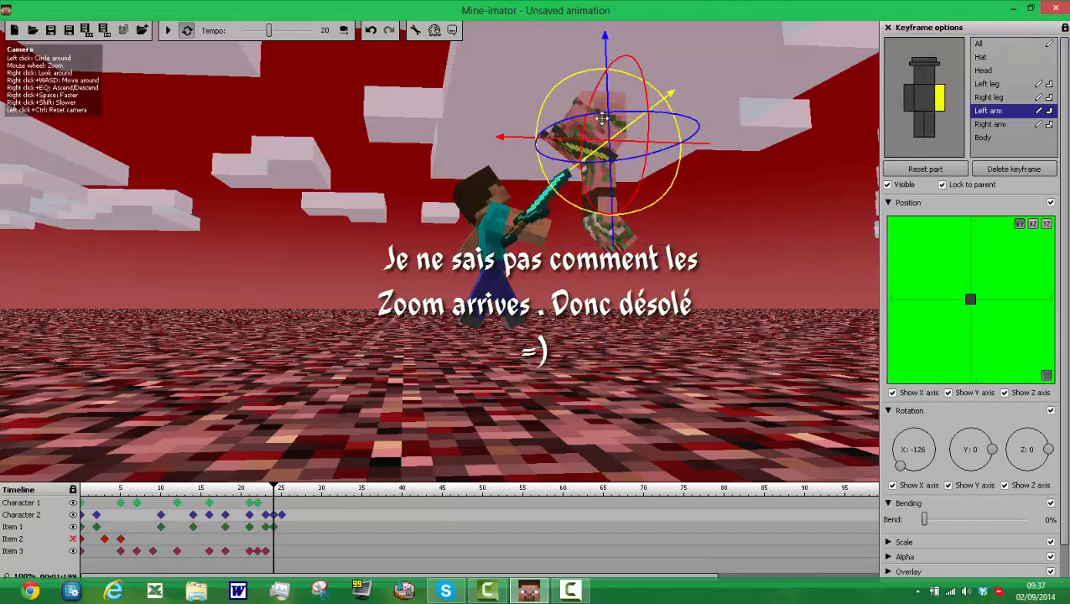
pyautogui.moveTo(592, 105); pyautogui.dragTo(518, 101)
pyautogui.moveTo(561, 65); pyautogui.dragTo(573, 67)
pyautogui.moveTo(613, 217); pyautogui.dragTo(567, 31)
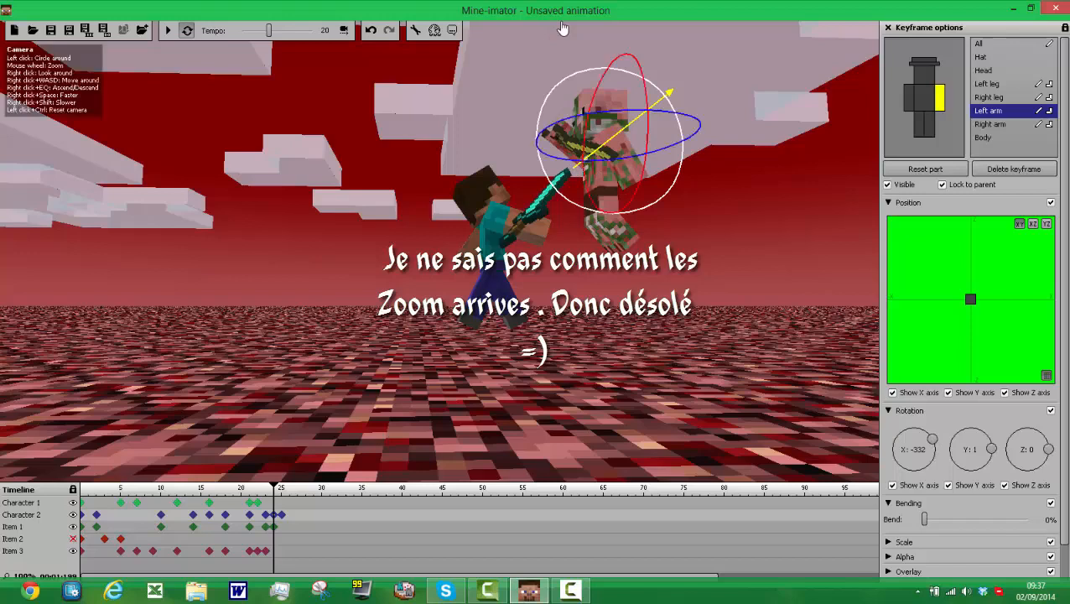
pyautogui.click(953, 520)
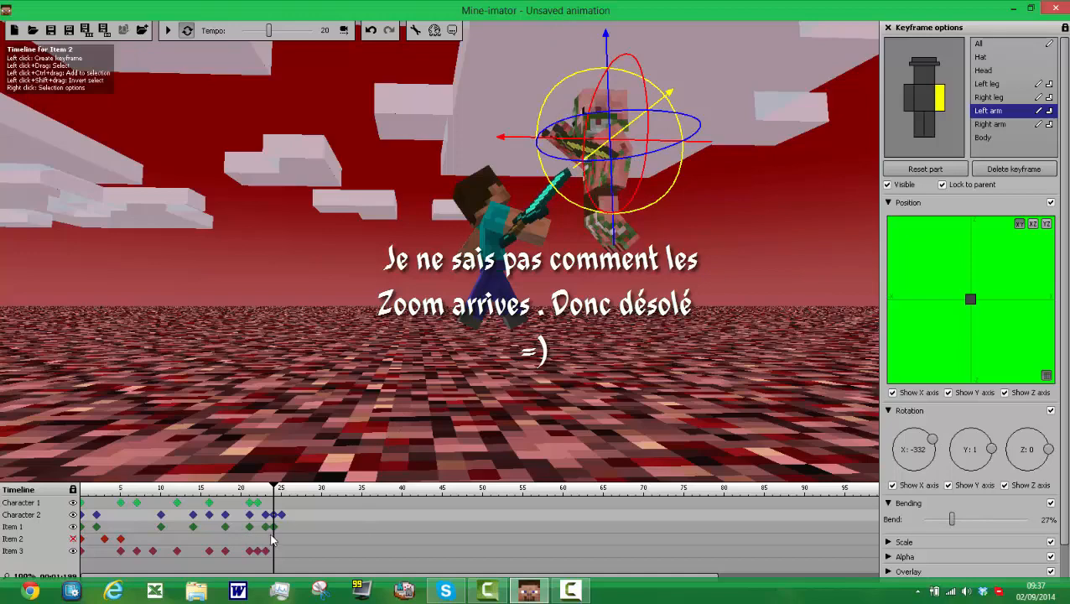
# Step: Create a frame 24 keyframe for the diamond sword and tilt the golden sword to about X 208, Y 4
pyautogui.click(273, 552)
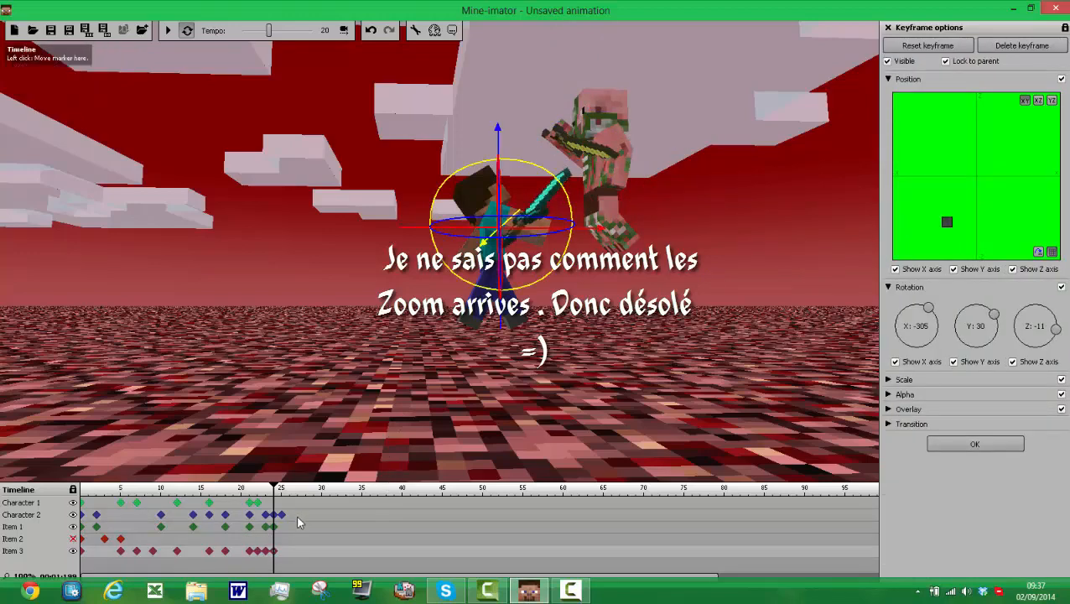
pyautogui.click(272, 527)
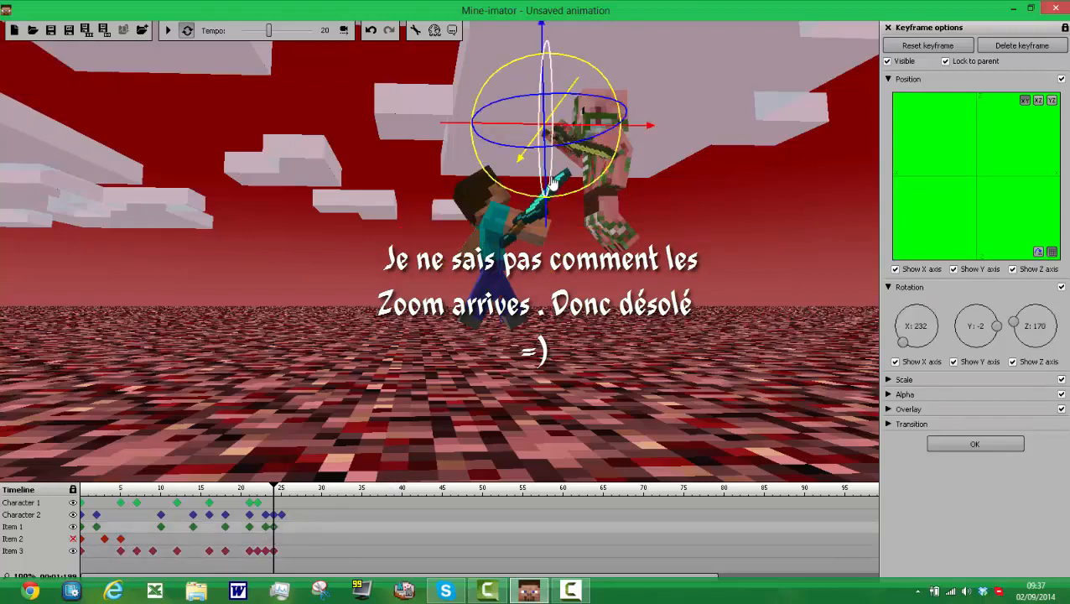
pyautogui.moveTo(553, 191); pyautogui.dragTo(477, 212)
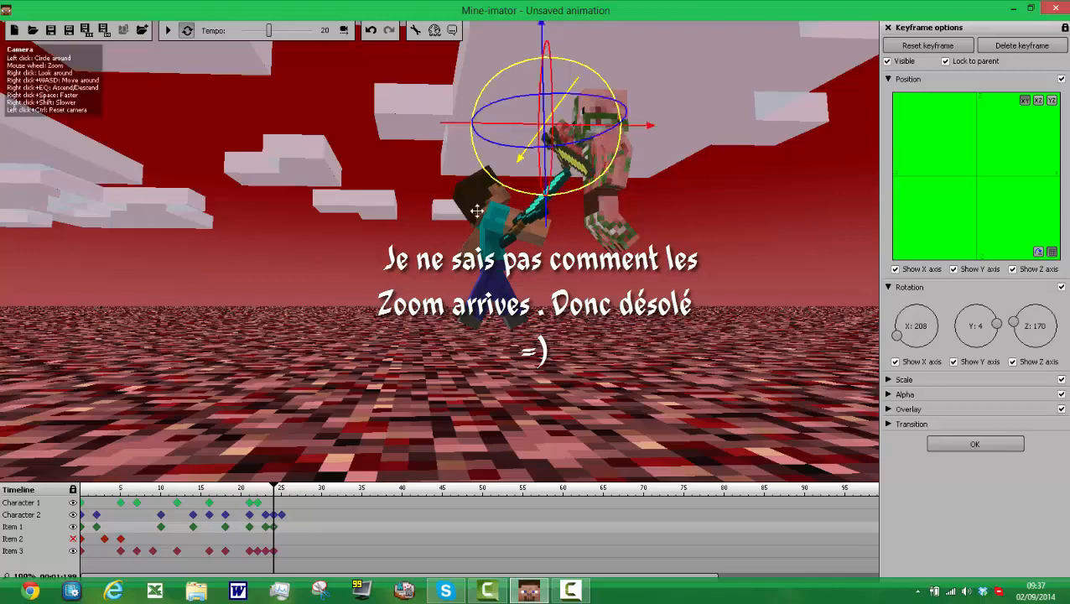
pyautogui.click(276, 527)
# Step: Rotate Character 2's left arm at frame 24 to about X -363, Y 27, and play back the animation
pyautogui.click(274, 515)
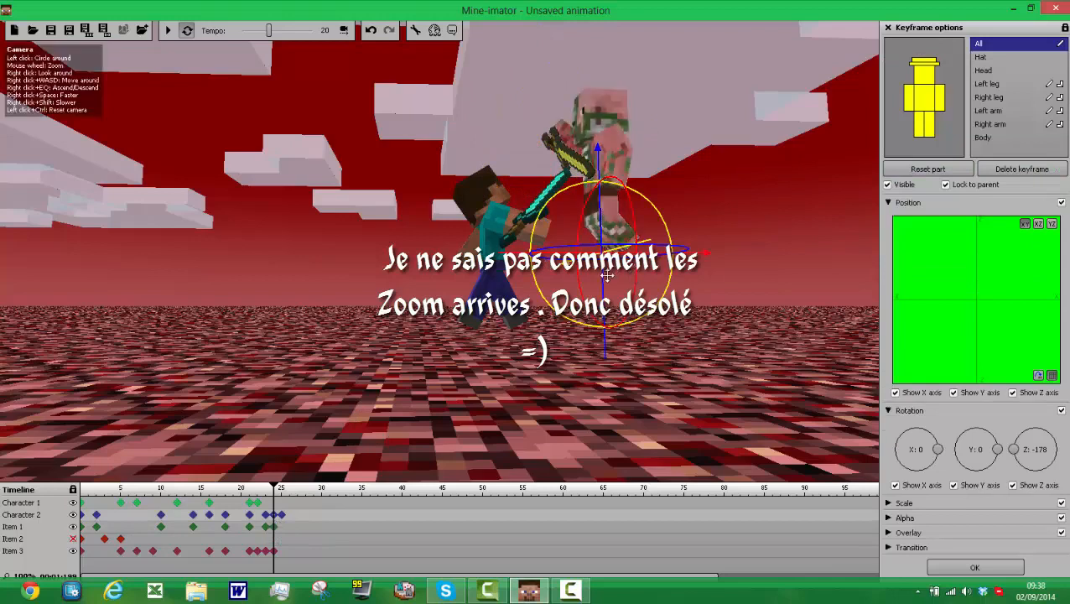
pyautogui.moveTo(629, 295)
pyautogui.mouseDown()
pyautogui.moveTo(629, 312)
pyautogui.moveTo(632, 292)
pyautogui.mouseUp()
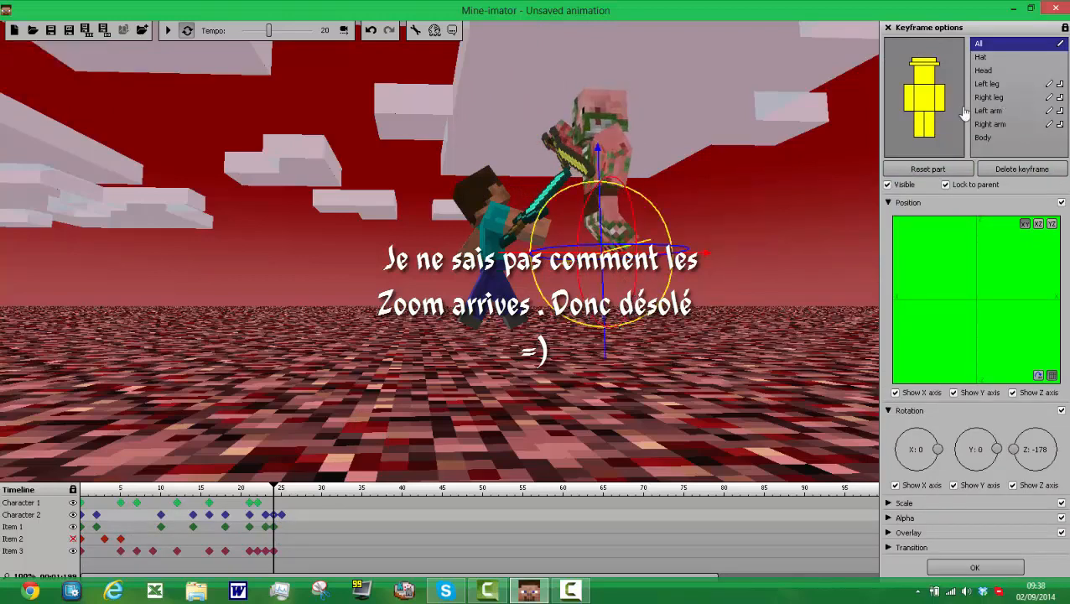
pyautogui.click(937, 98)
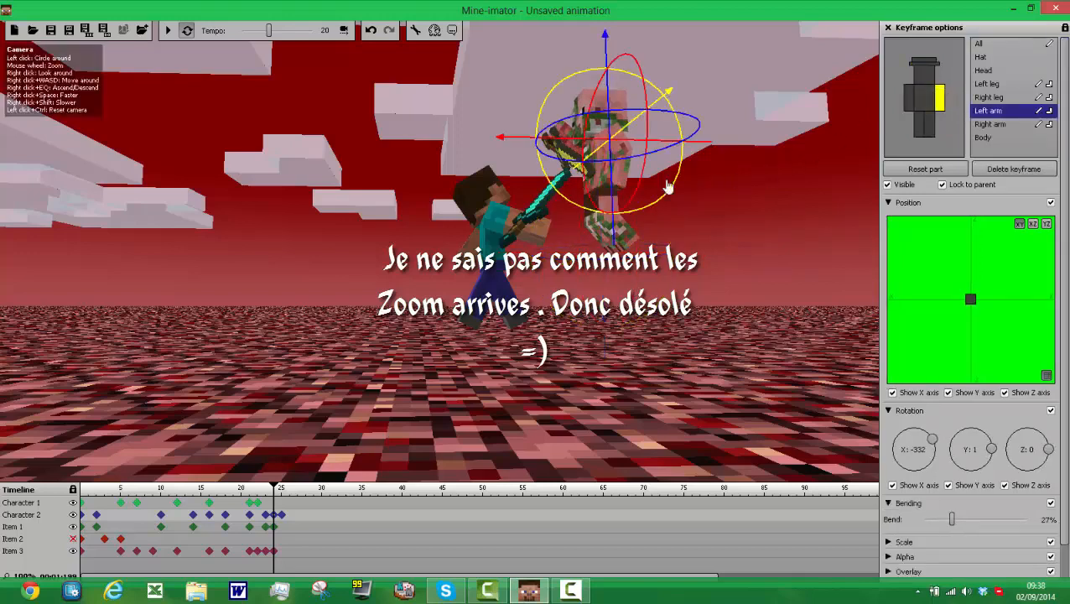
pyautogui.moveTo(650, 167); pyautogui.dragTo(618, 199)
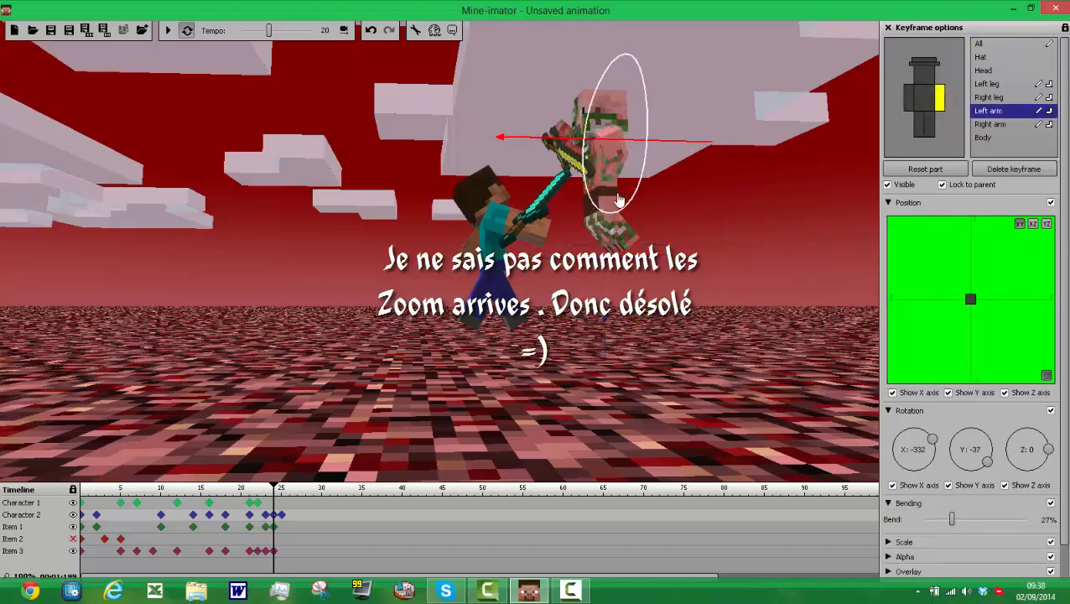
pyautogui.moveTo(674, 147); pyautogui.dragTo(650, 208)
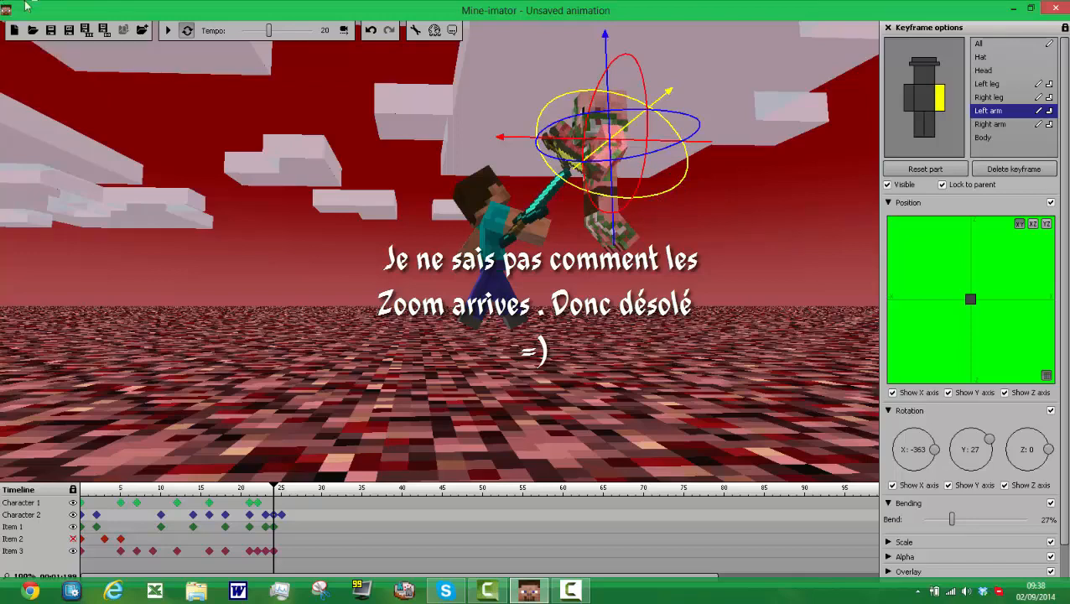
pyautogui.click(167, 31)
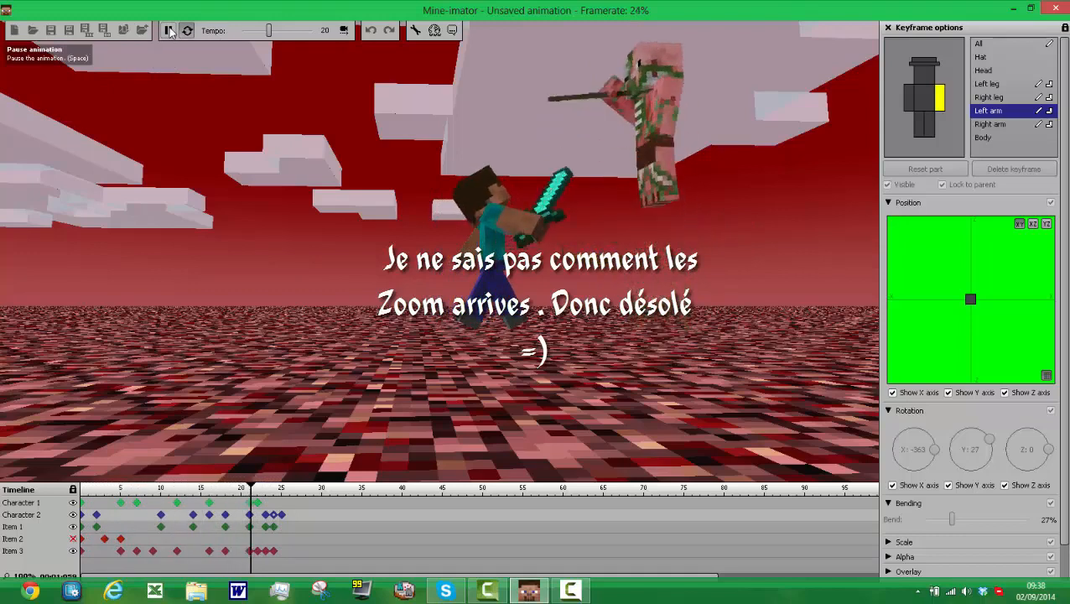
pyautogui.click(168, 31)
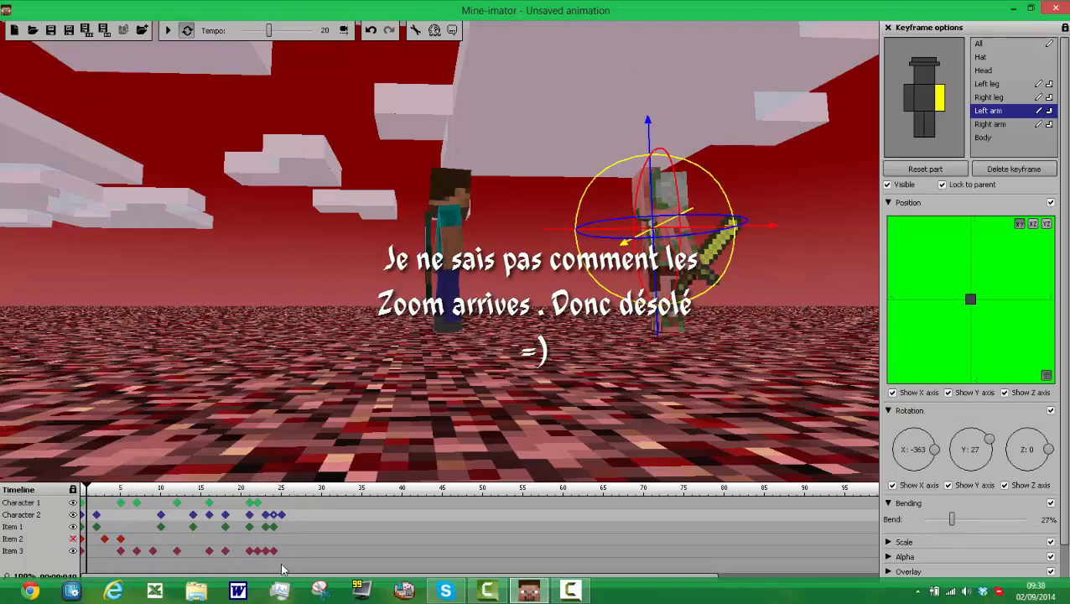
# Step: Create a frame 24 keyframe for Character 1 and rotate its left arm to about X 38 and its right arm to about X -52
pyautogui.click(275, 503)
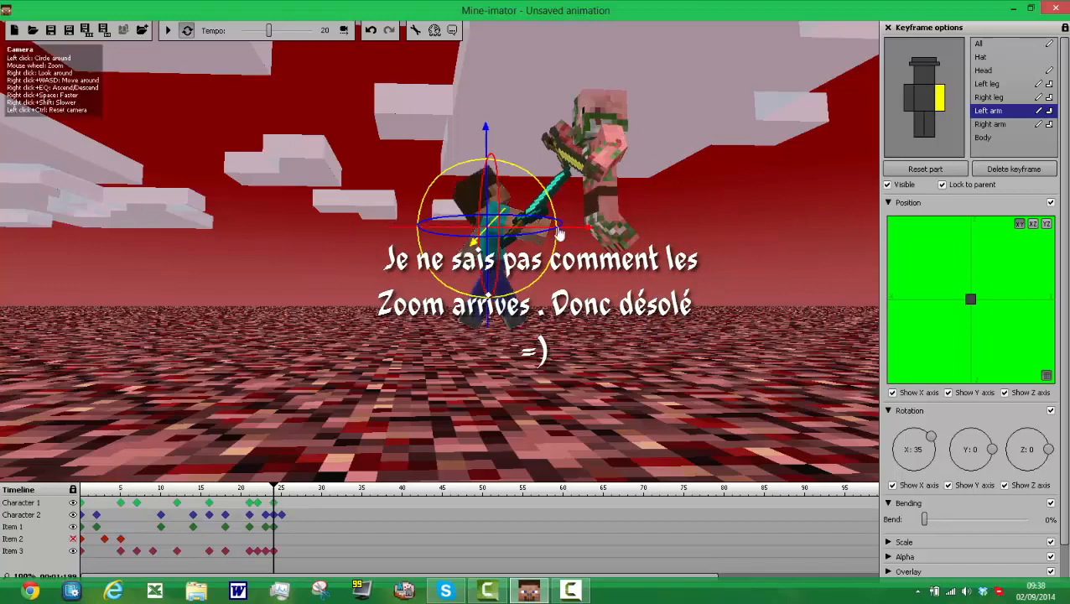
pyautogui.moveTo(557, 243); pyautogui.dragTo(557, 262)
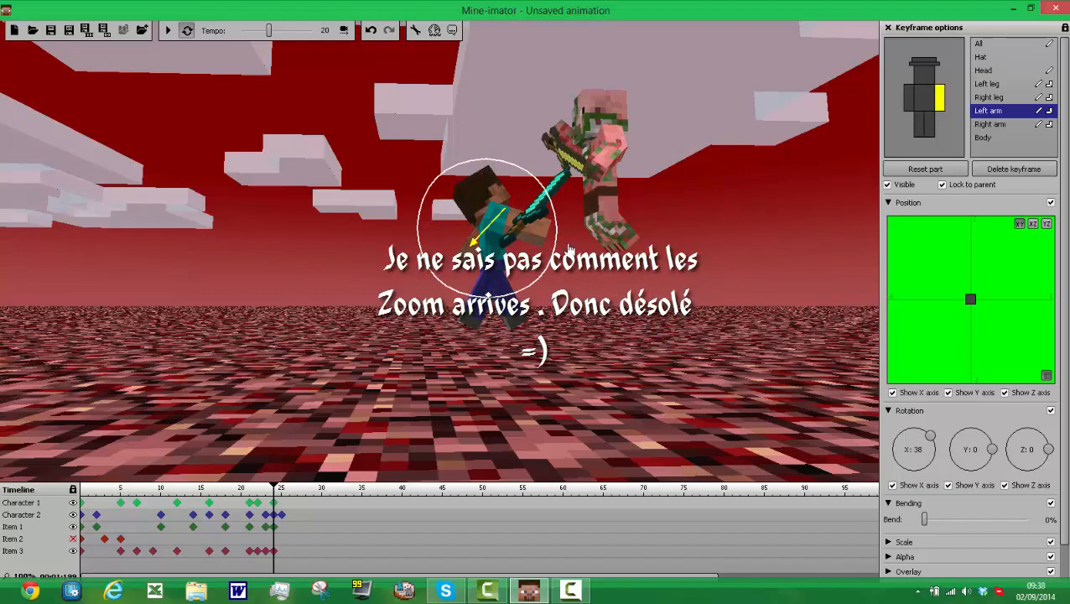
pyautogui.click(910, 104)
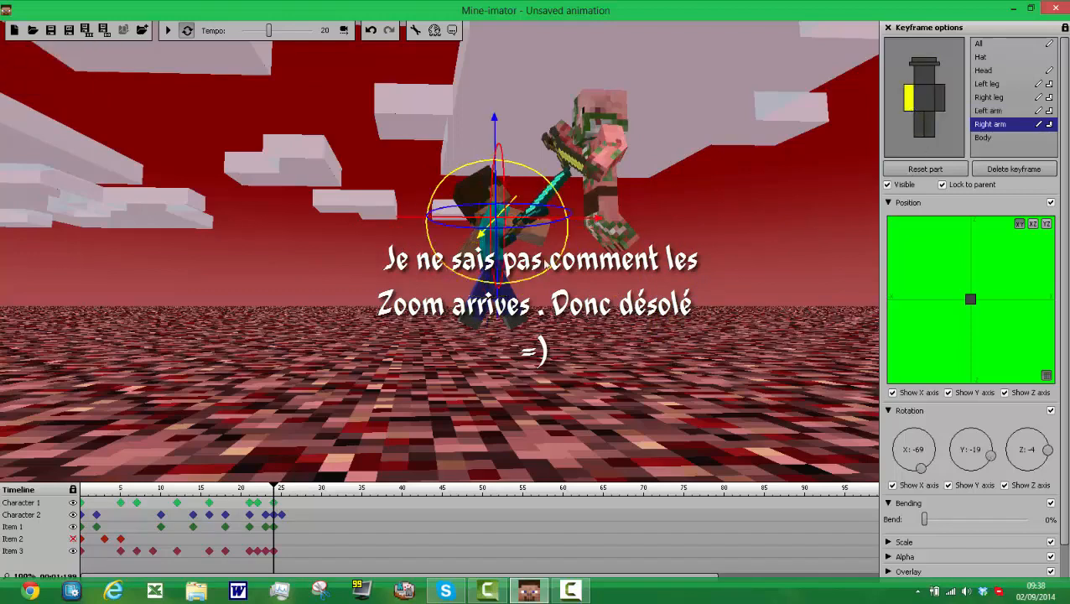
pyautogui.moveTo(556, 267); pyautogui.dragTo(534, 294)
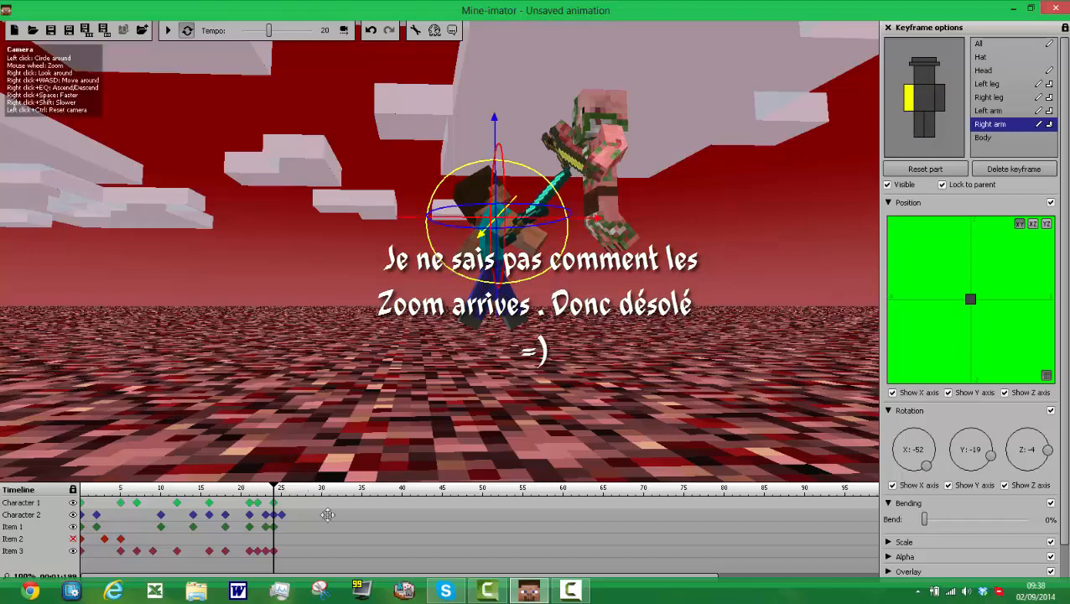
# Step: Create a frame 25 keyframe for the diamond sword, lower it slightly and shift it forward toward Character 2
pyautogui.click(284, 552)
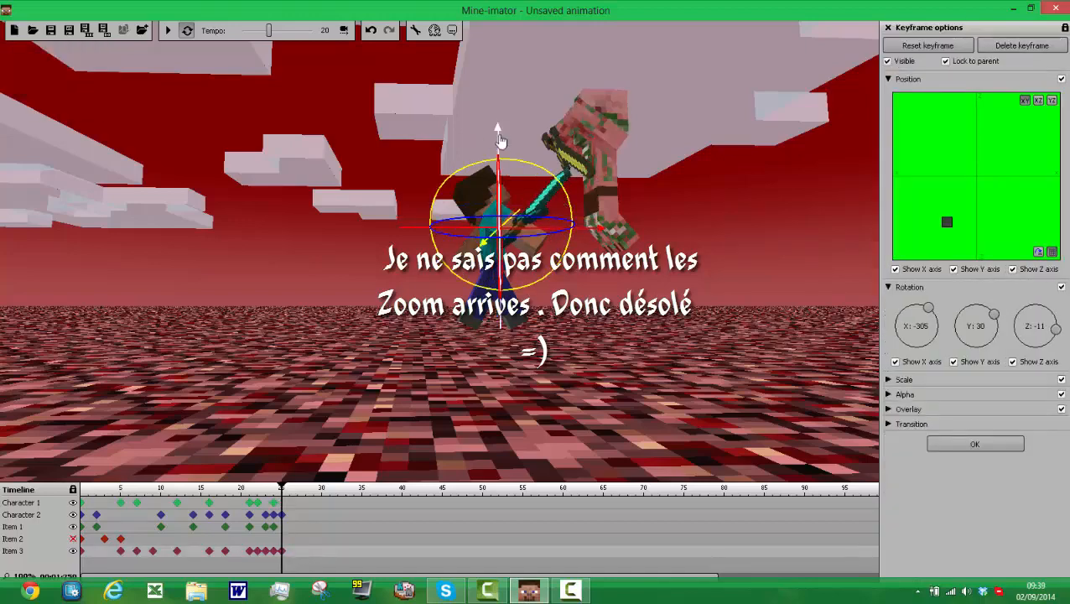
pyautogui.moveTo(499, 140); pyautogui.dragTo(512, 161)
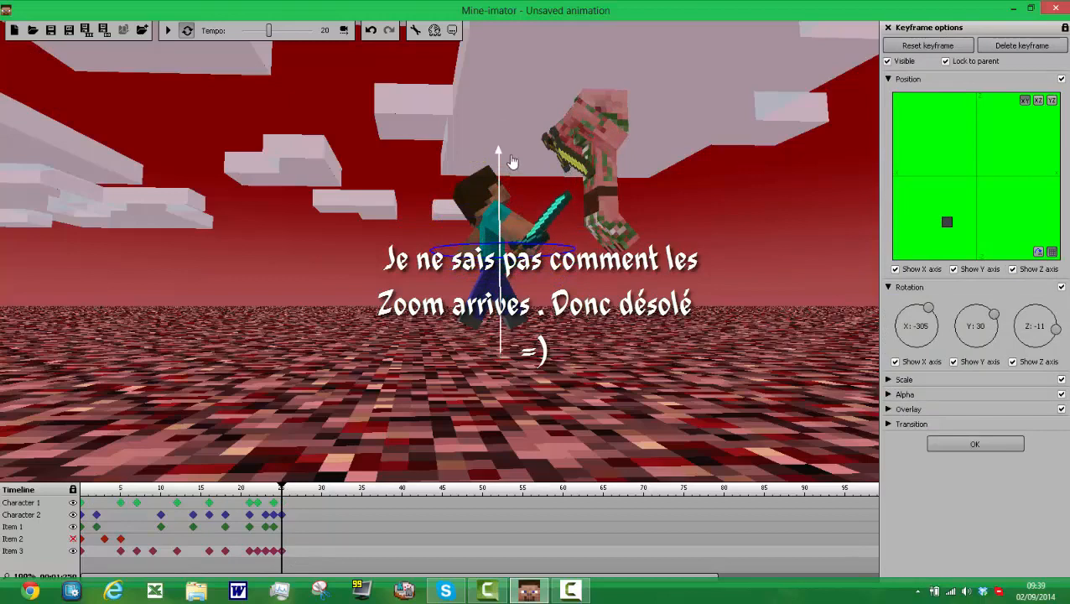
pyautogui.moveTo(595, 248); pyautogui.dragTo(605, 246)
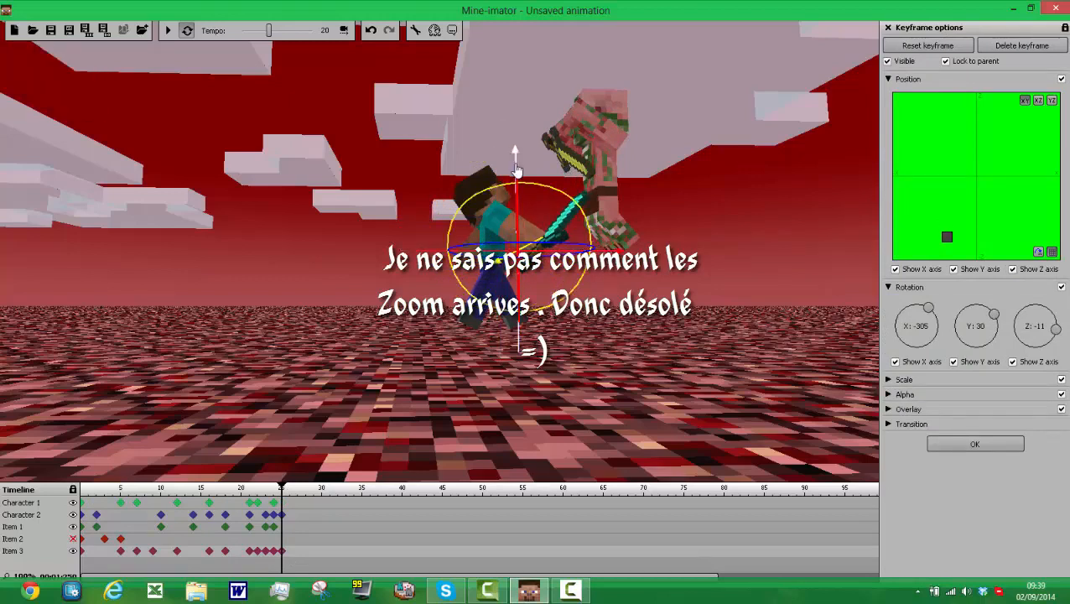
pyautogui.moveTo(516, 151); pyautogui.dragTo(518, 163)
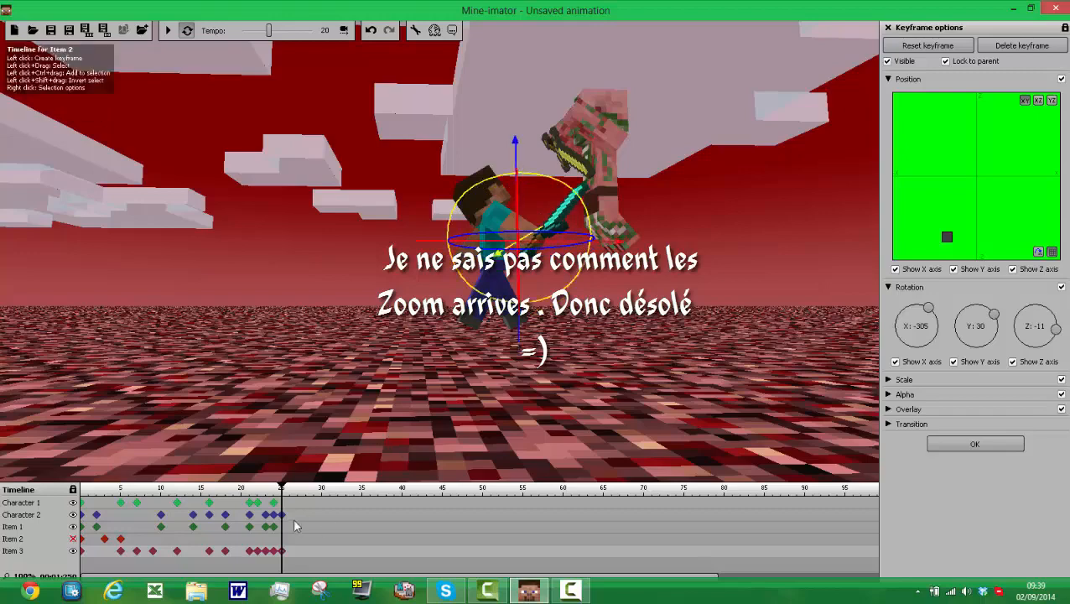
# Step: Create a frame 27 keyframe for the diamond sword, raise it slightly and shift it sideways beside Character 1's arm
pyautogui.click(297, 551)
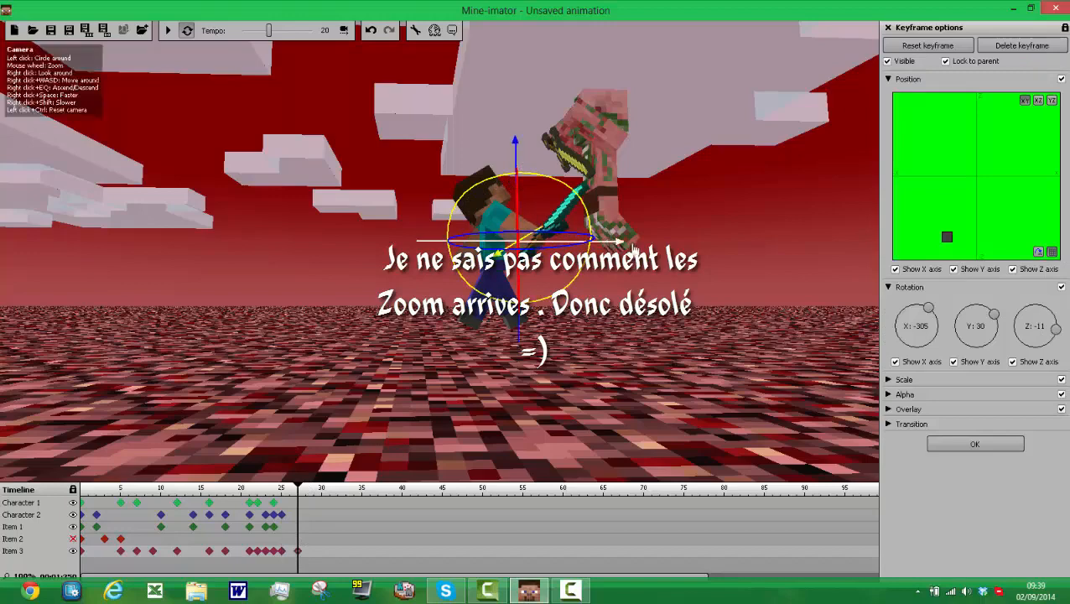
pyautogui.moveTo(632, 252)
pyautogui.mouseDown()
pyautogui.moveTo(608, 248)
pyautogui.moveTo(621, 249)
pyautogui.mouseUp()
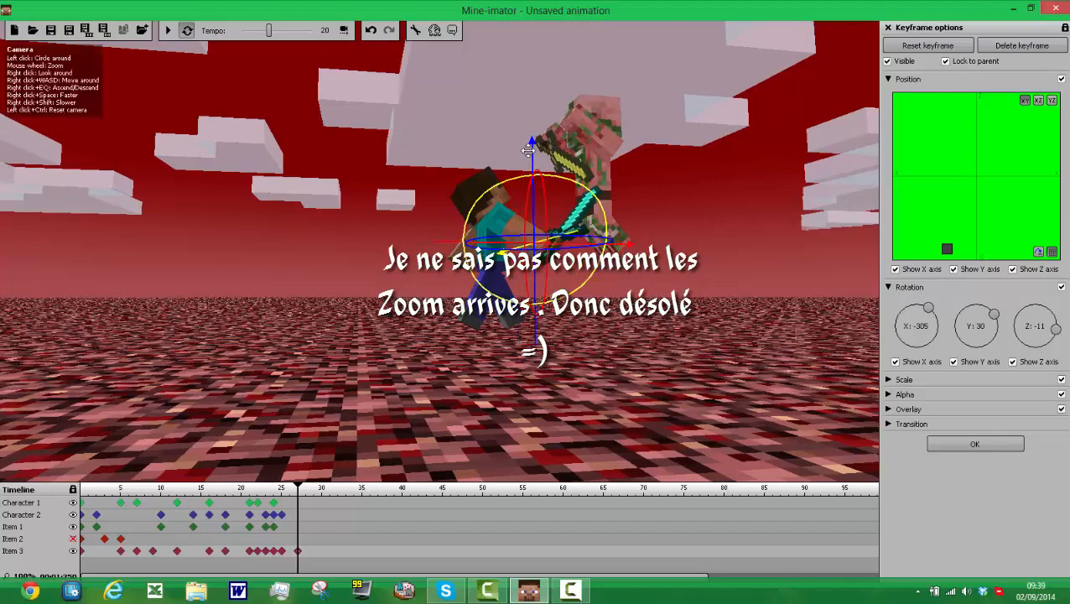
pyautogui.moveTo(526, 148); pyautogui.dragTo(535, 145)
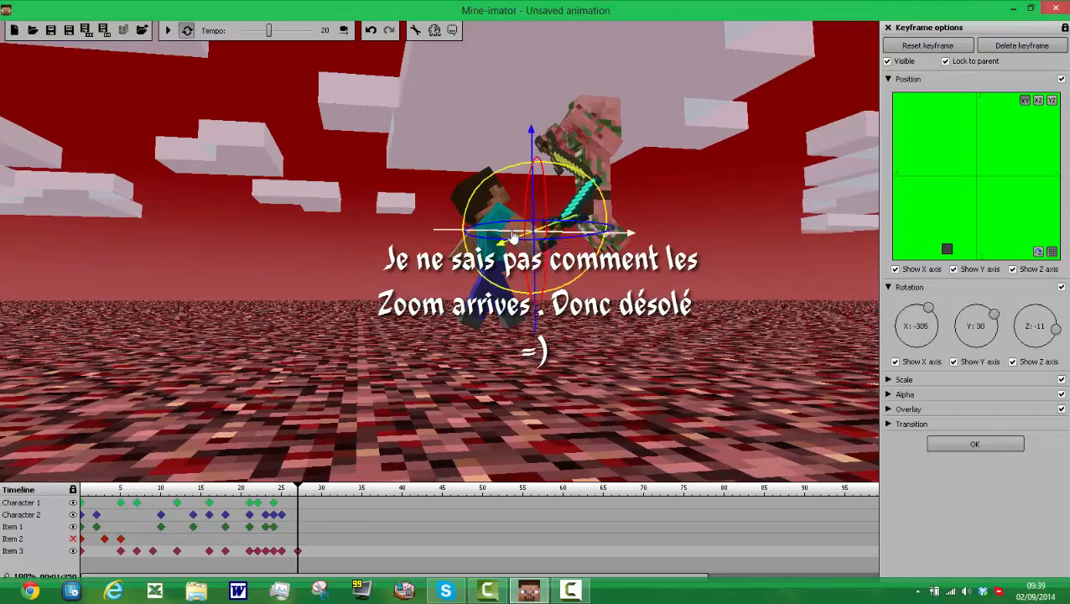
pyautogui.moveTo(513, 234); pyautogui.dragTo(498, 232)
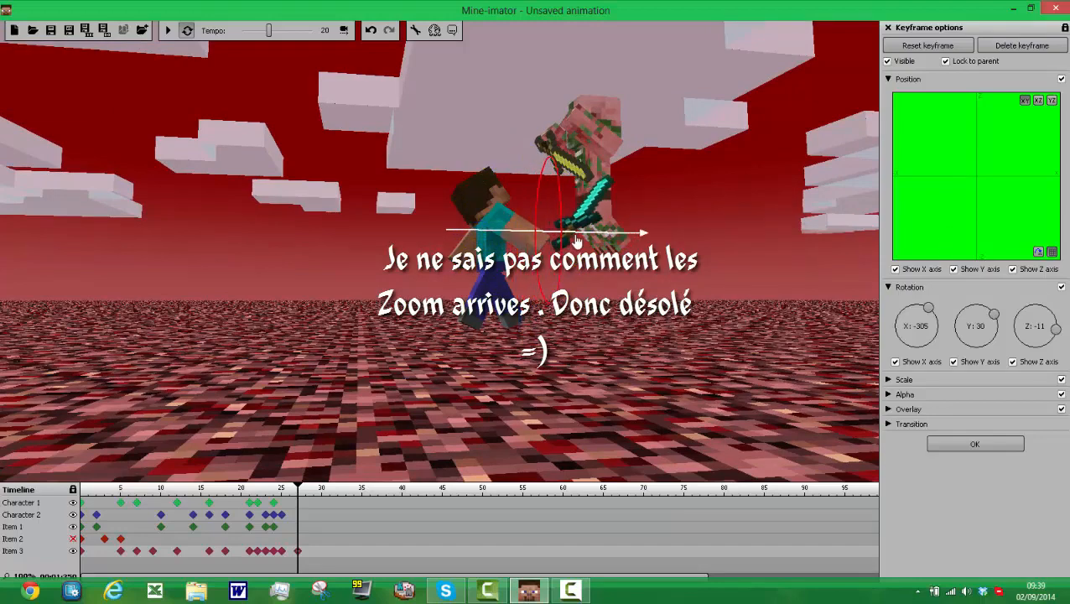
pyautogui.click(525, 228)
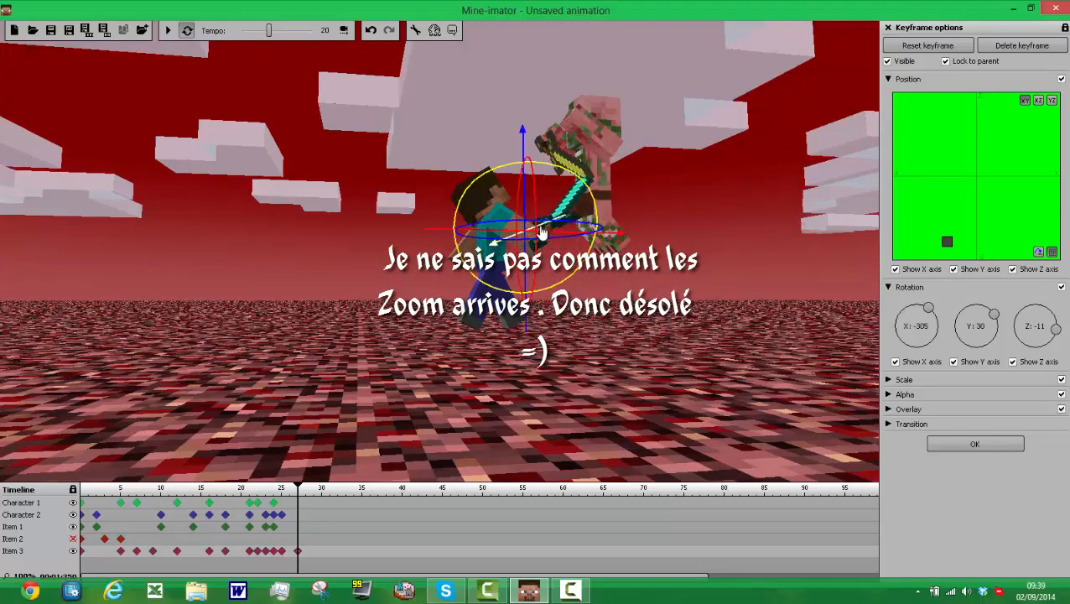
pyautogui.moveTo(541, 228); pyautogui.dragTo(511, 230)
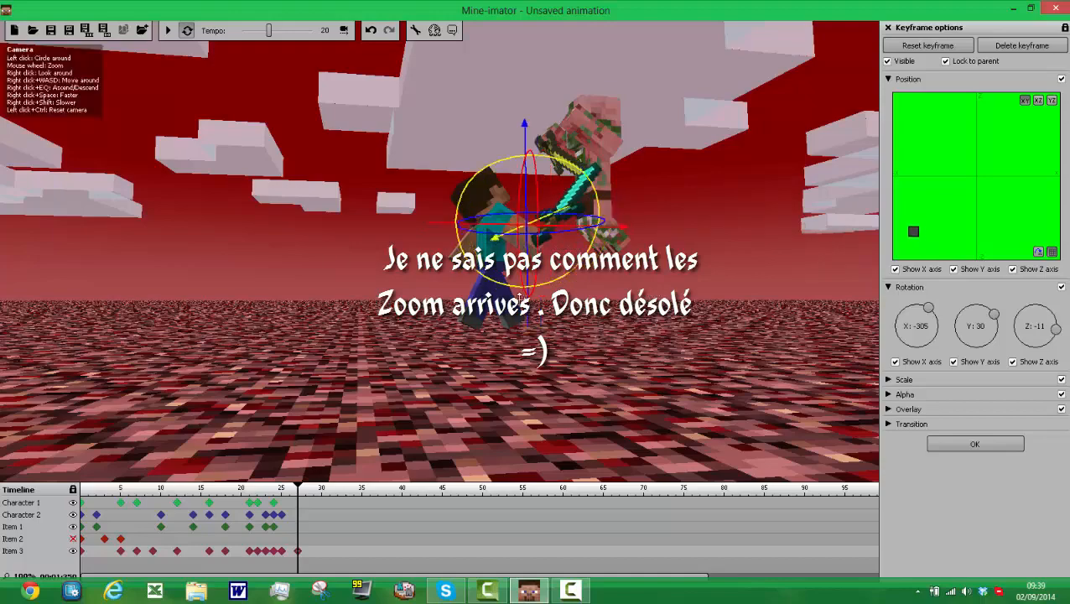
# Step: Move the frame 27 diamond sword forward to Character 2's legs, raise it slightly and rotate it to about Z -8
pyautogui.moveTo(522, 300); pyautogui.dragTo(554, 330)
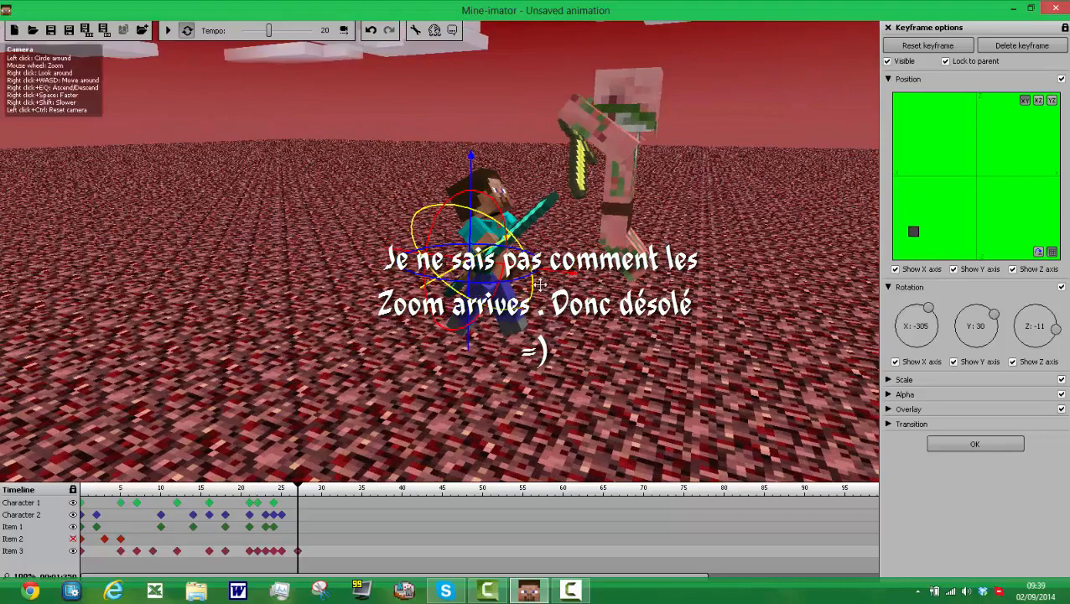
pyautogui.moveTo(564, 271); pyautogui.dragTo(636, 286)
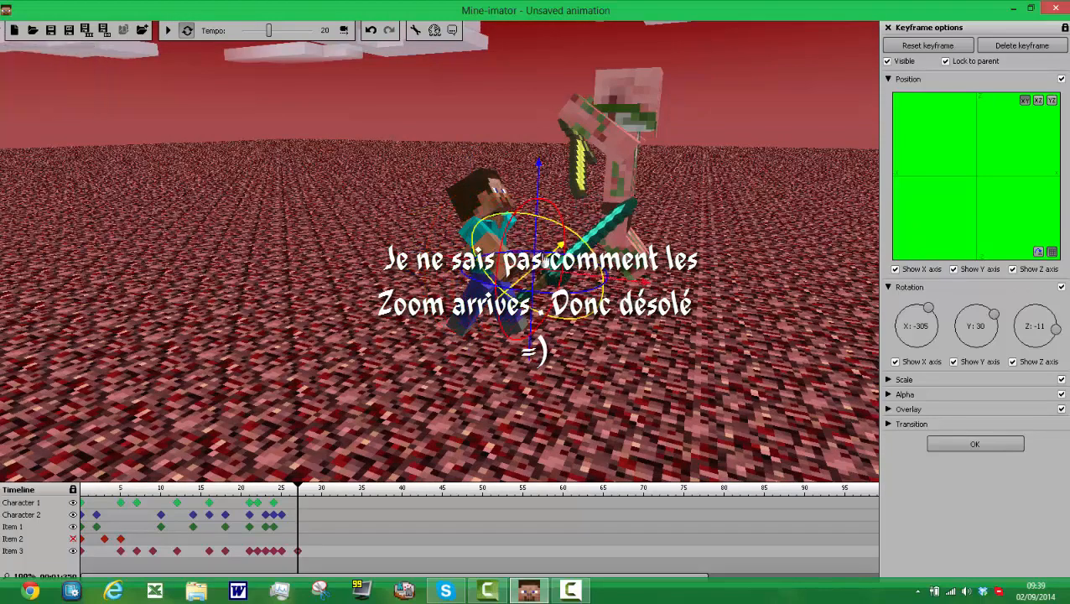
pyautogui.moveTo(559, 245); pyautogui.dragTo(570, 247)
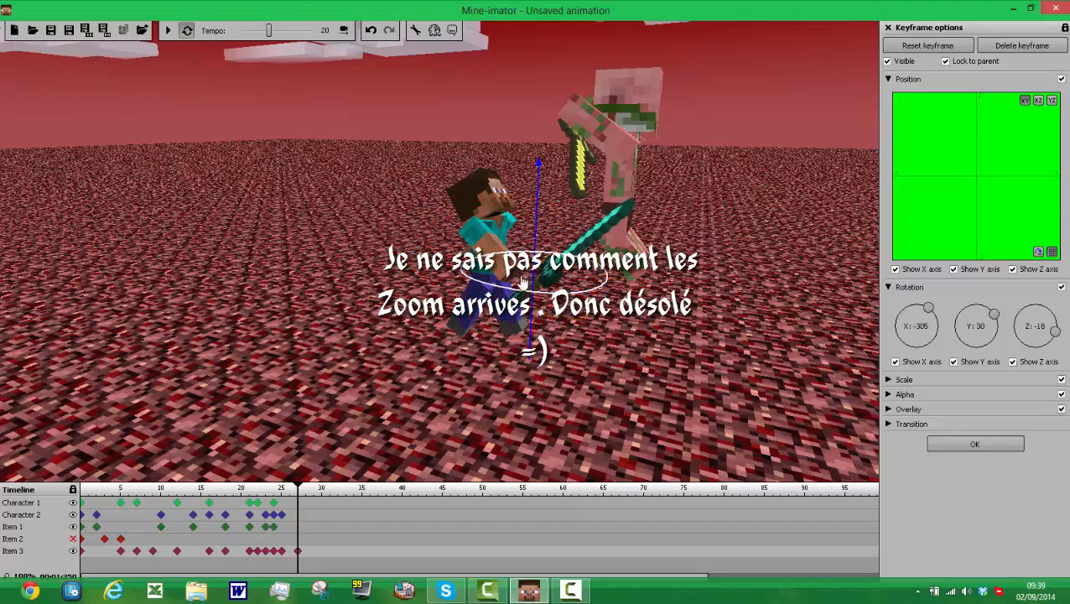
pyautogui.moveTo(524, 284); pyautogui.dragTo(597, 218)
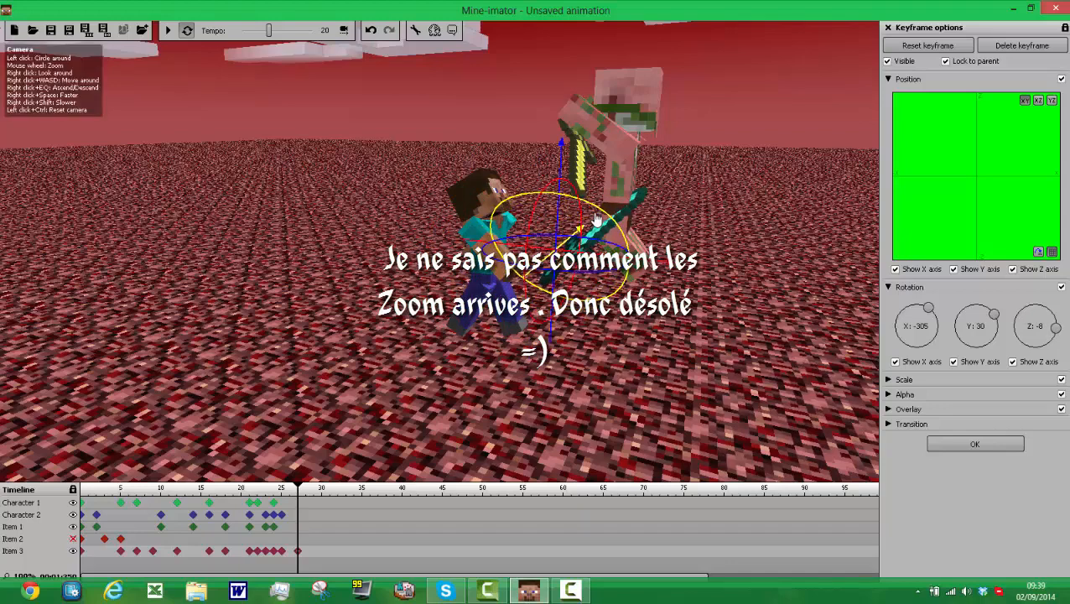
# Step: Create a frame 27 keyframe for Character 1 and move the whole character forward toward Character 2
pyautogui.click(300, 503)
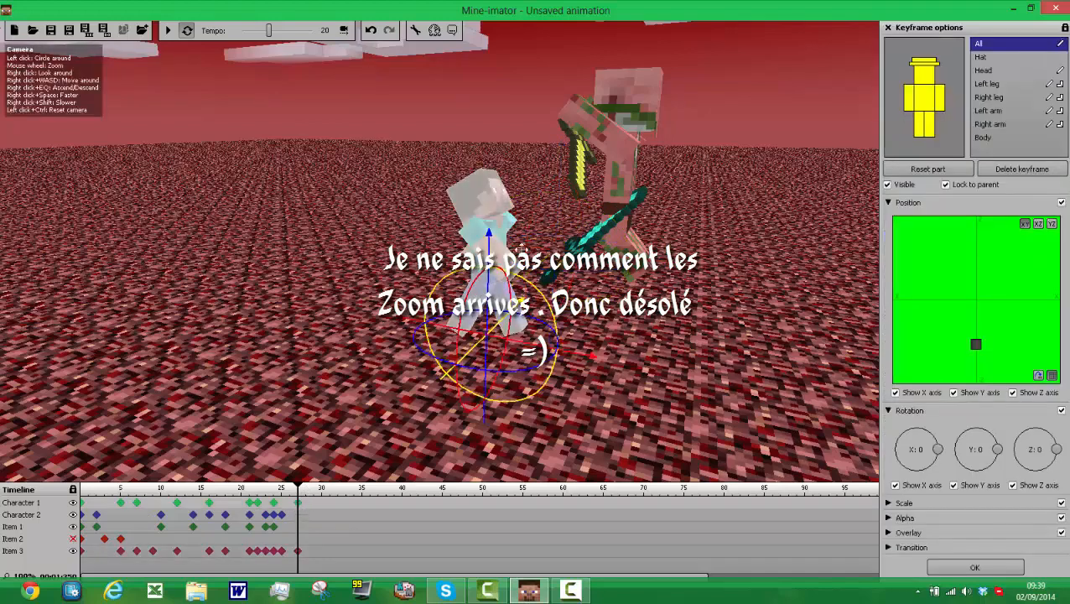
pyautogui.click(909, 106)
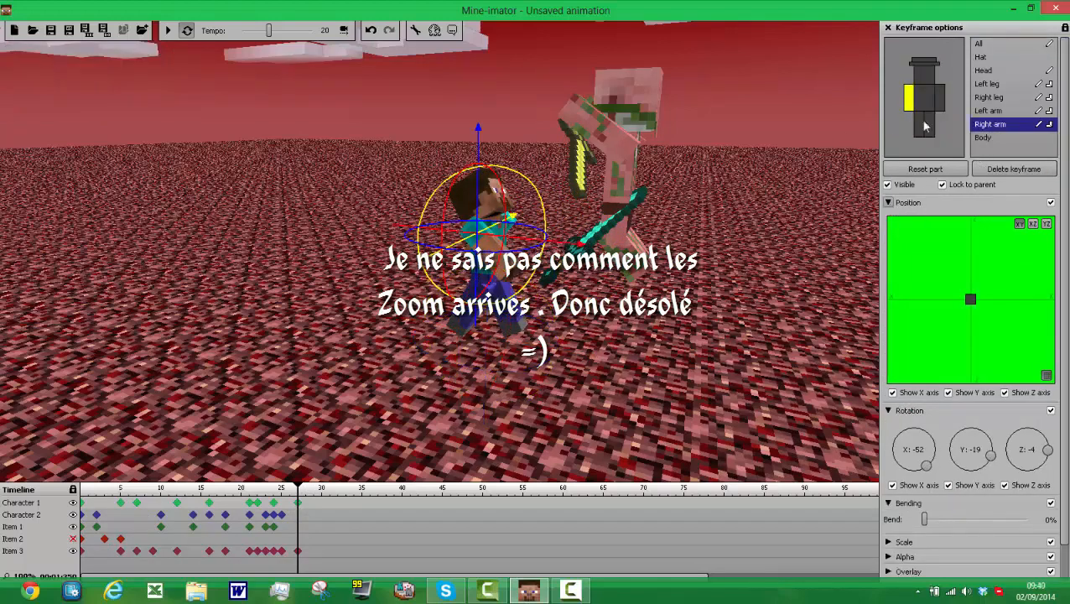
pyautogui.click(955, 68)
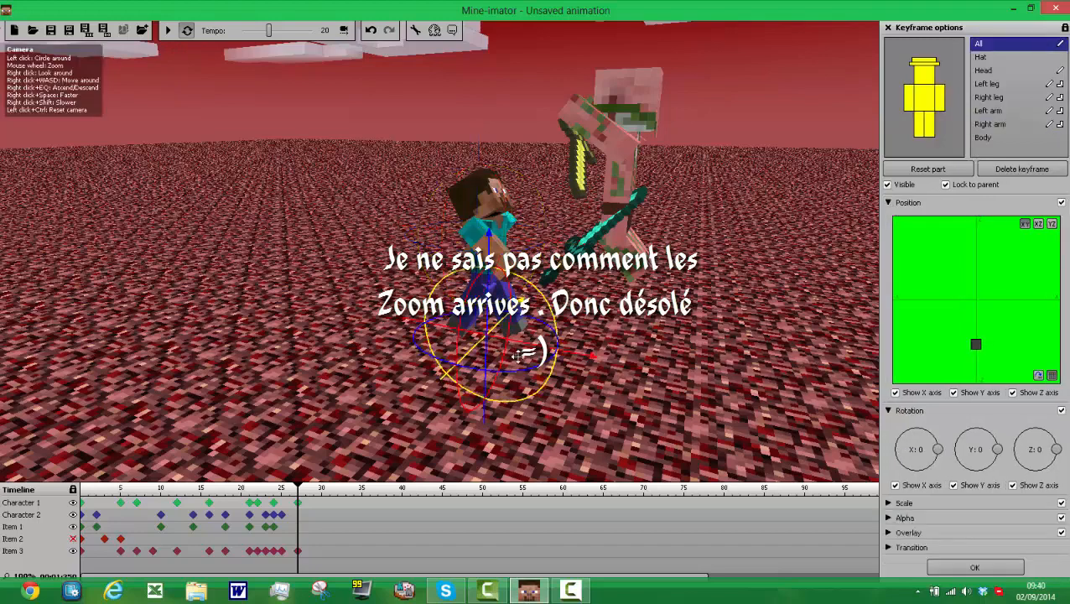
pyautogui.moveTo(560, 354)
pyautogui.mouseDown()
pyautogui.moveTo(587, 365)
pyautogui.moveTo(555, 354)
pyautogui.mouseUp()
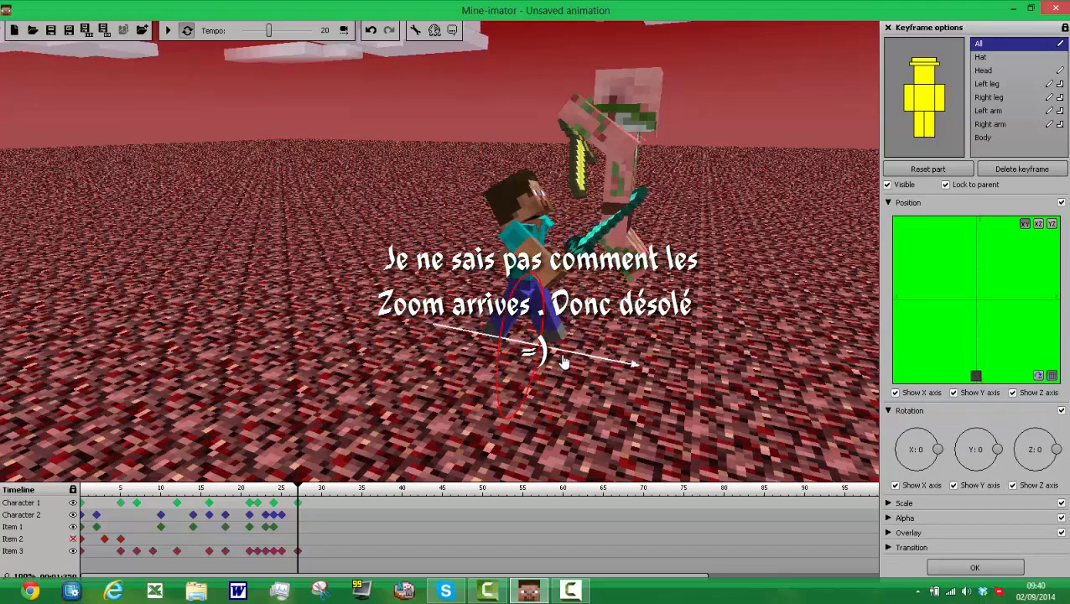
# Step: Create a frame 25 keyframe for Character 1 and rotate its head to about X 8
pyautogui.click(282, 503)
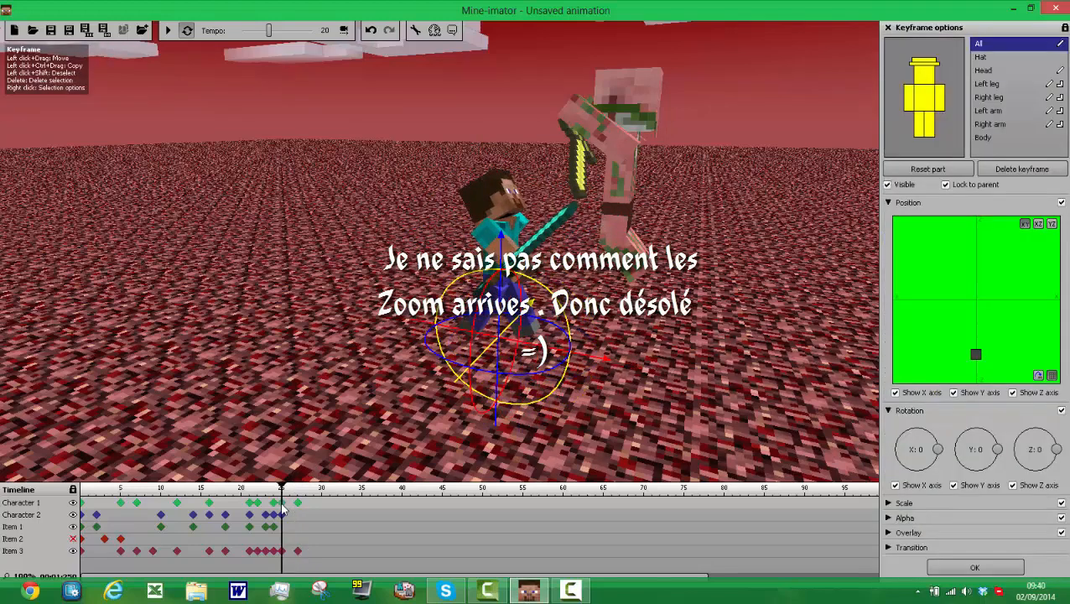
pyautogui.click(923, 73)
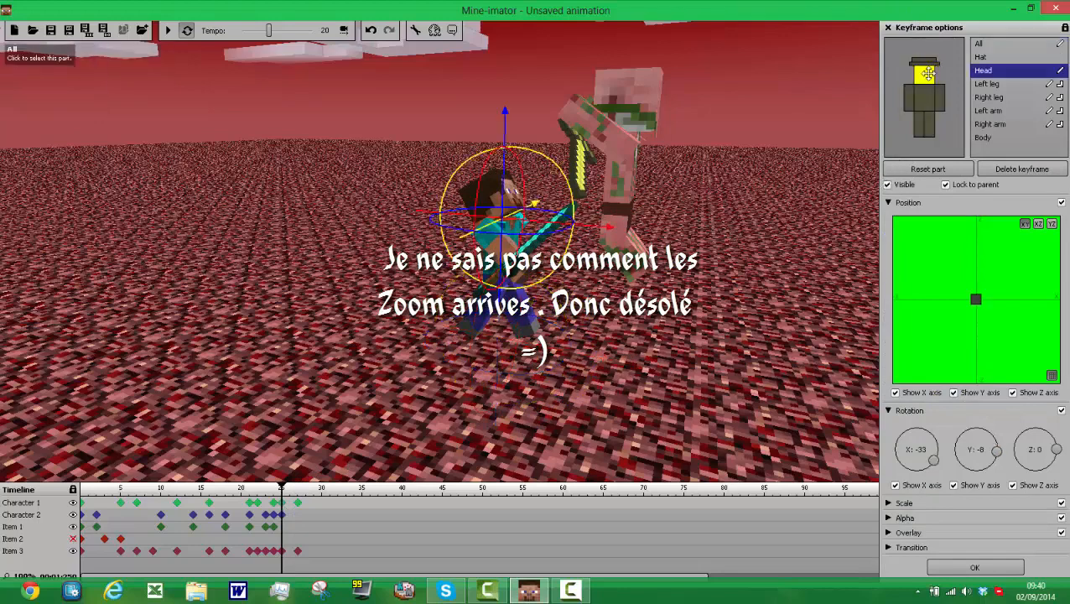
pyautogui.click(888, 203)
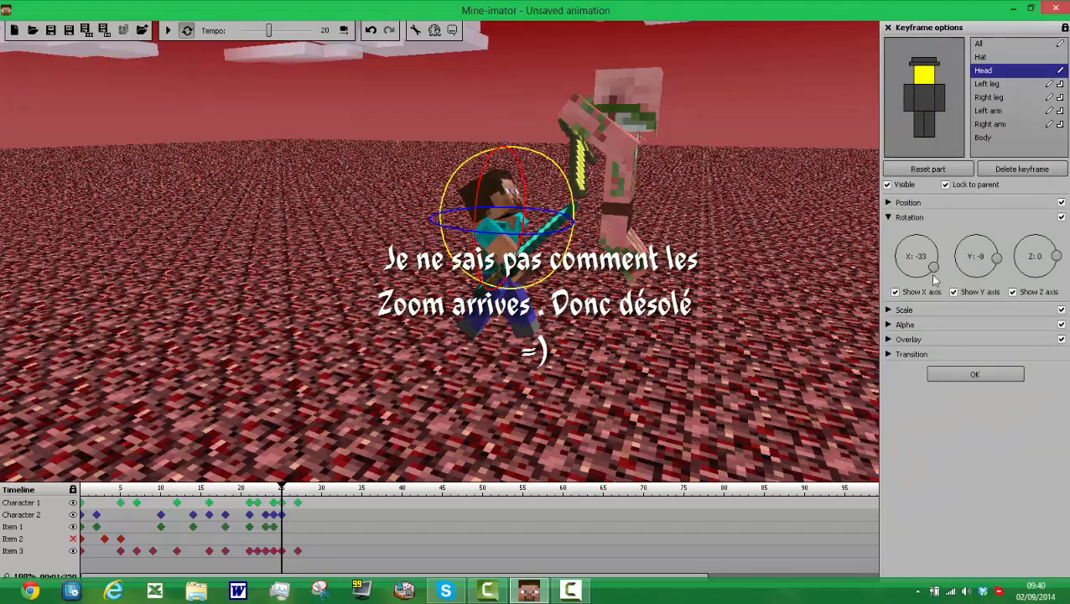
pyautogui.moveTo(953, 258); pyautogui.dragTo(954, 259)
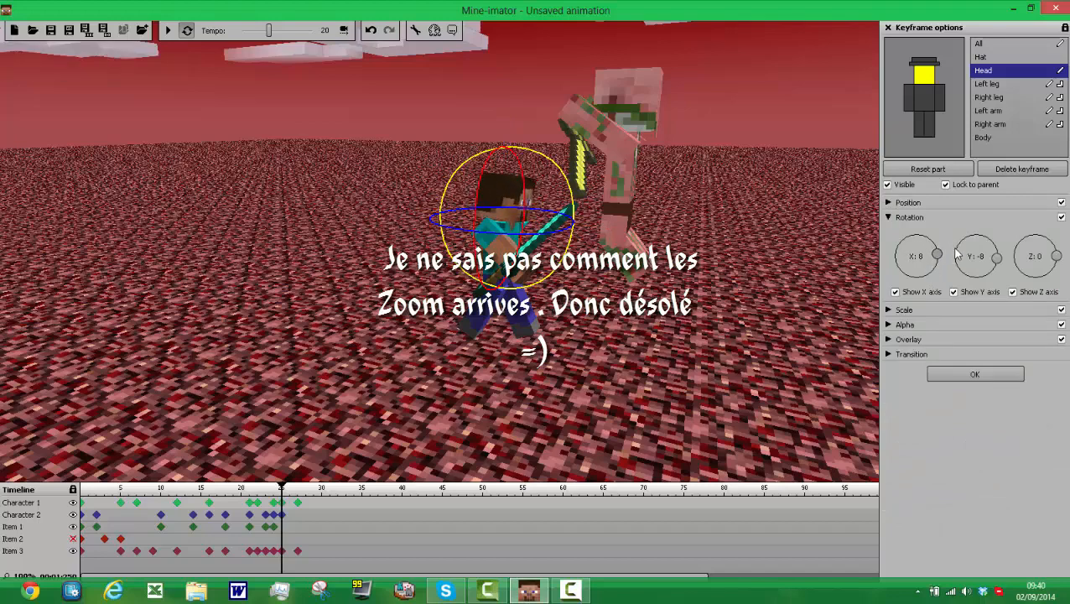
# Step: Rotate Character 1's right leg to about X -27 and left leg to about X 27 at frame 25, and play back the animation
pyautogui.click(917, 123)
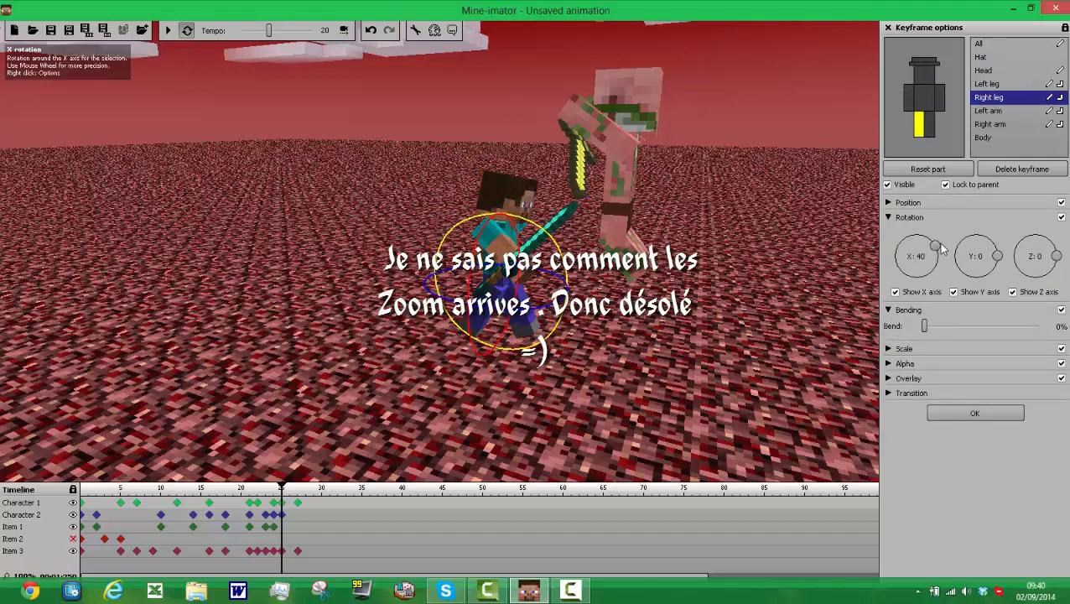
pyautogui.moveTo(938, 246); pyautogui.dragTo(936, 270)
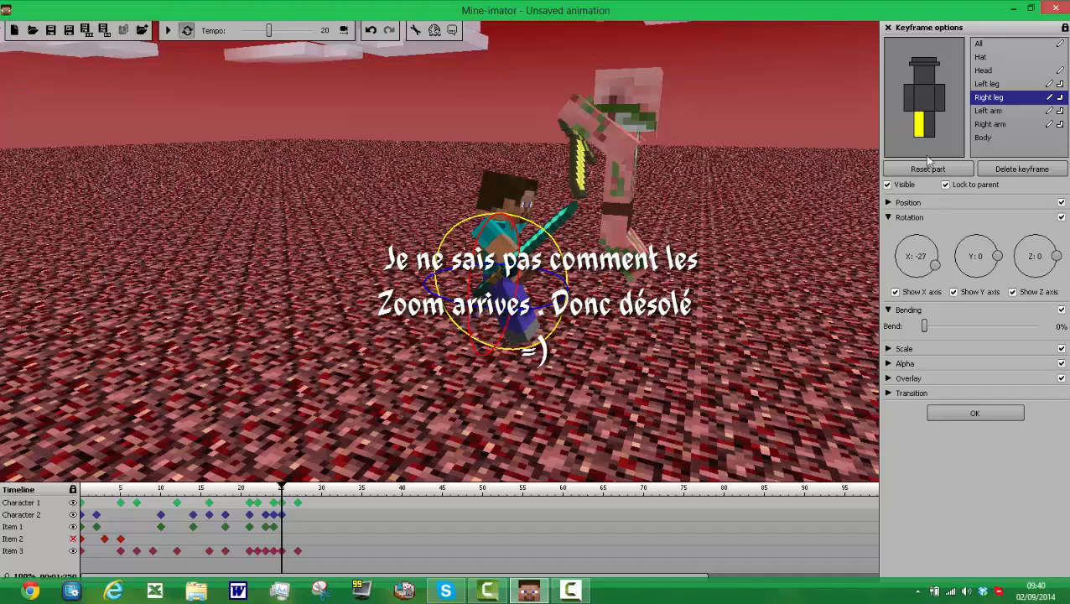
pyautogui.click(928, 124)
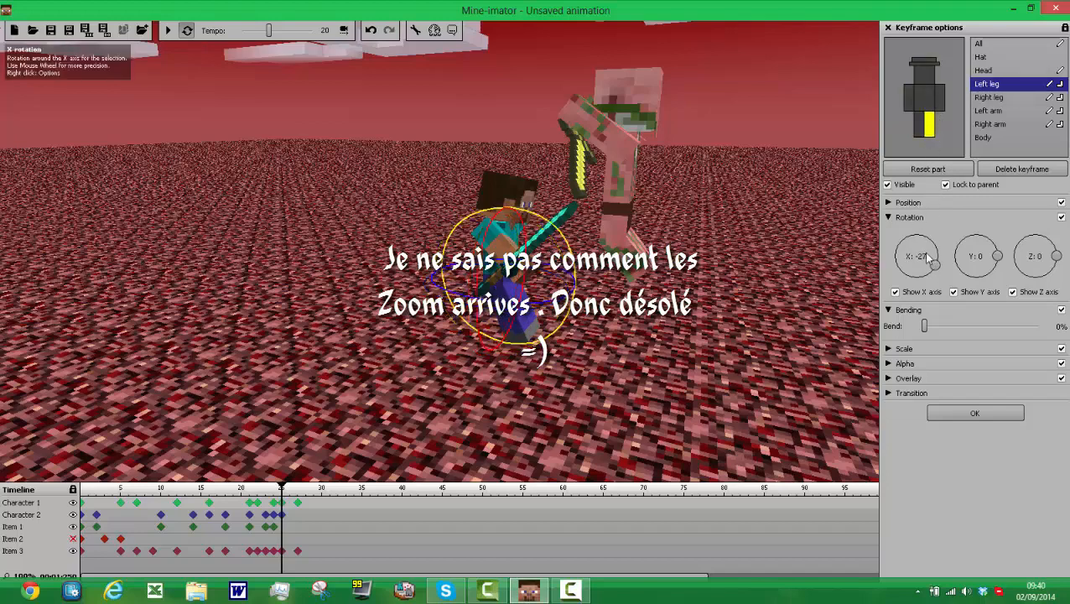
pyautogui.moveTo(934, 261); pyautogui.dragTo(937, 255)
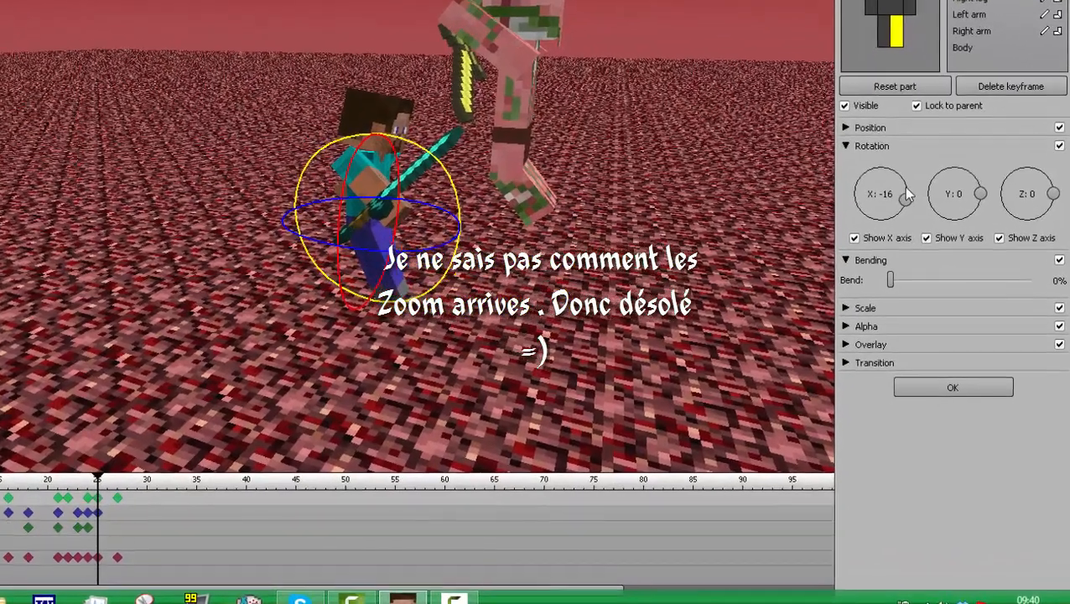
pyautogui.moveTo(906, 195); pyautogui.dragTo(903, 178)
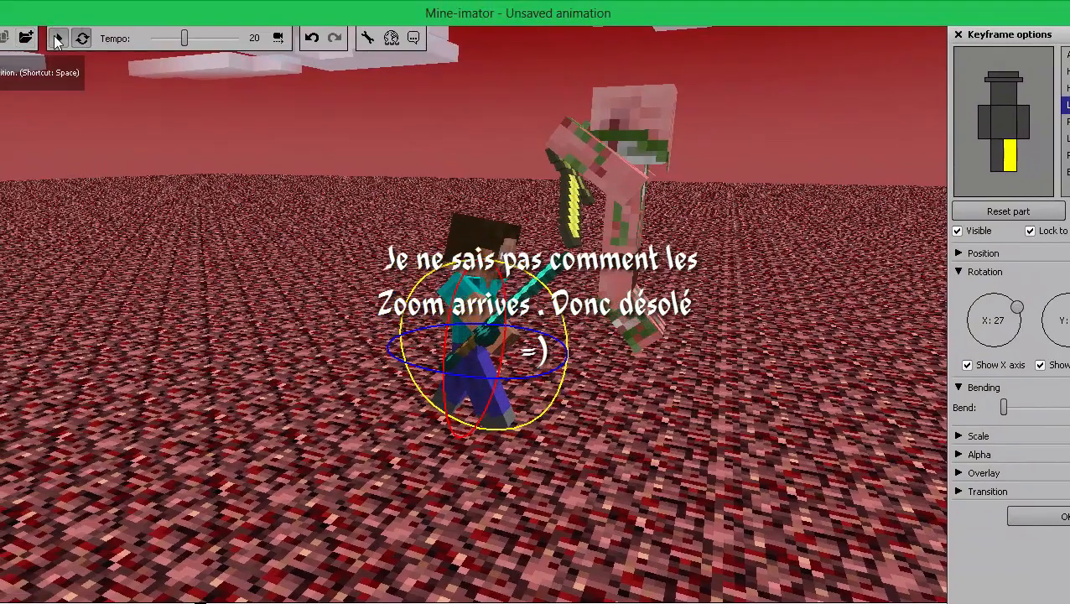
pyautogui.click(60, 39)
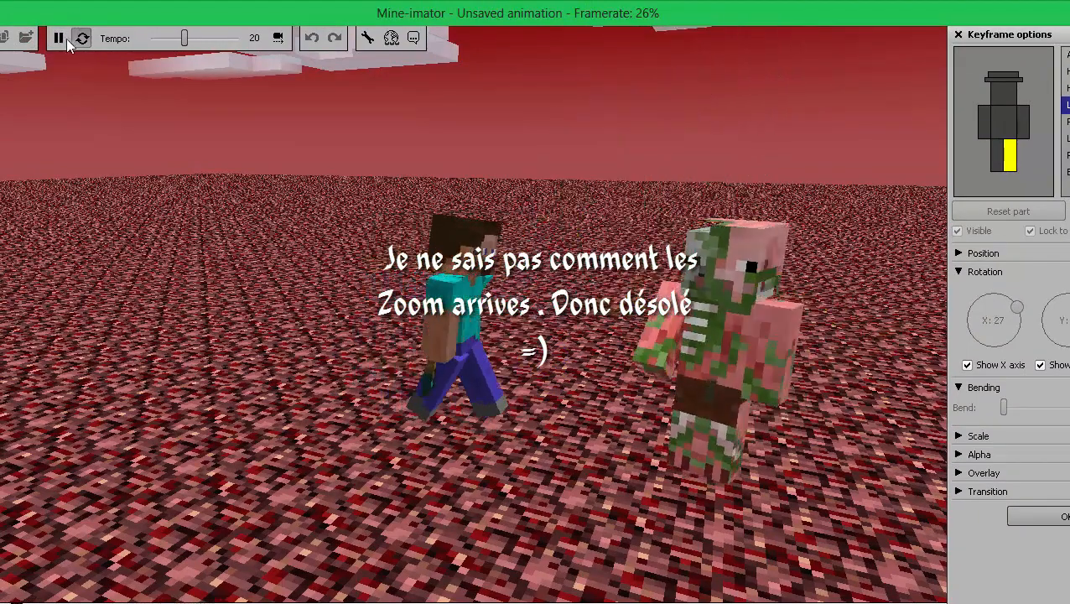
pyautogui.click(59, 37)
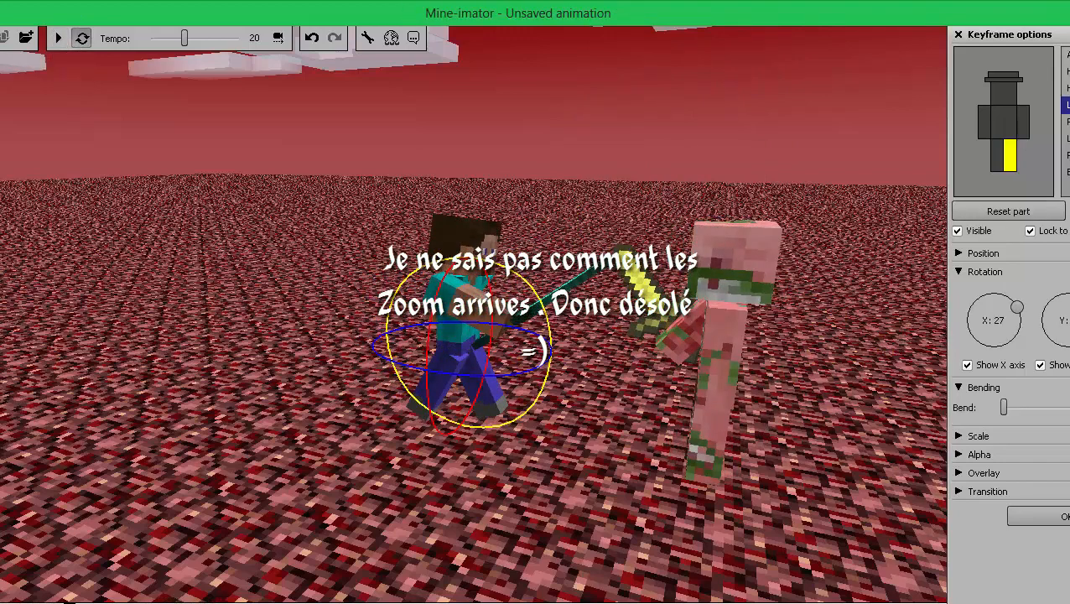
# Step: Create a frame 28 keyframe for Character 2 and tilt its body to about X -3
pyautogui.click(230, 602)
pyautogui.click(230, 602)
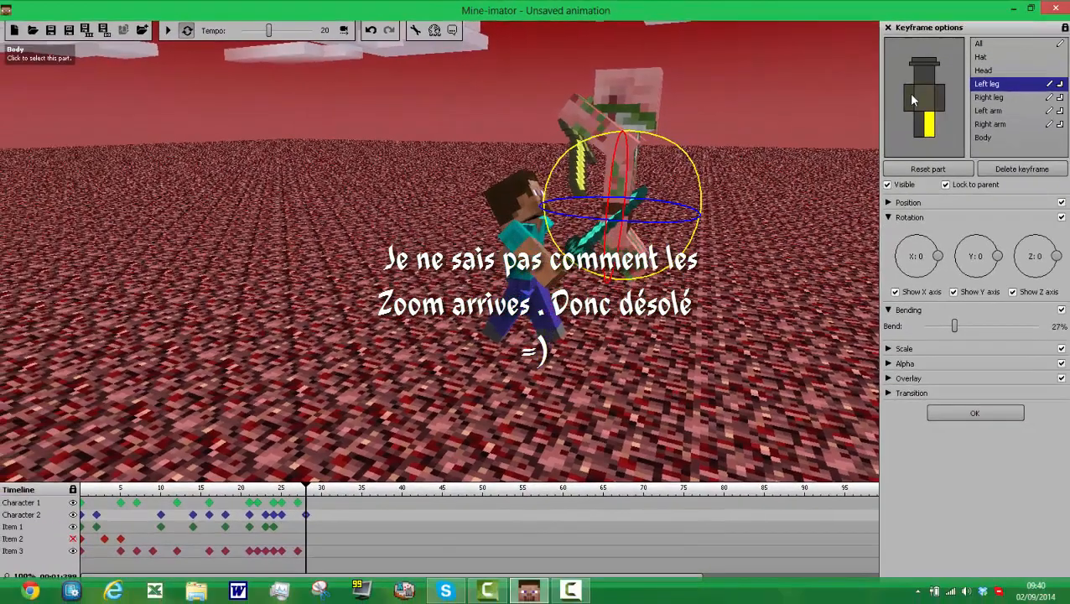
pyautogui.click(989, 122)
pyautogui.click(920, 100)
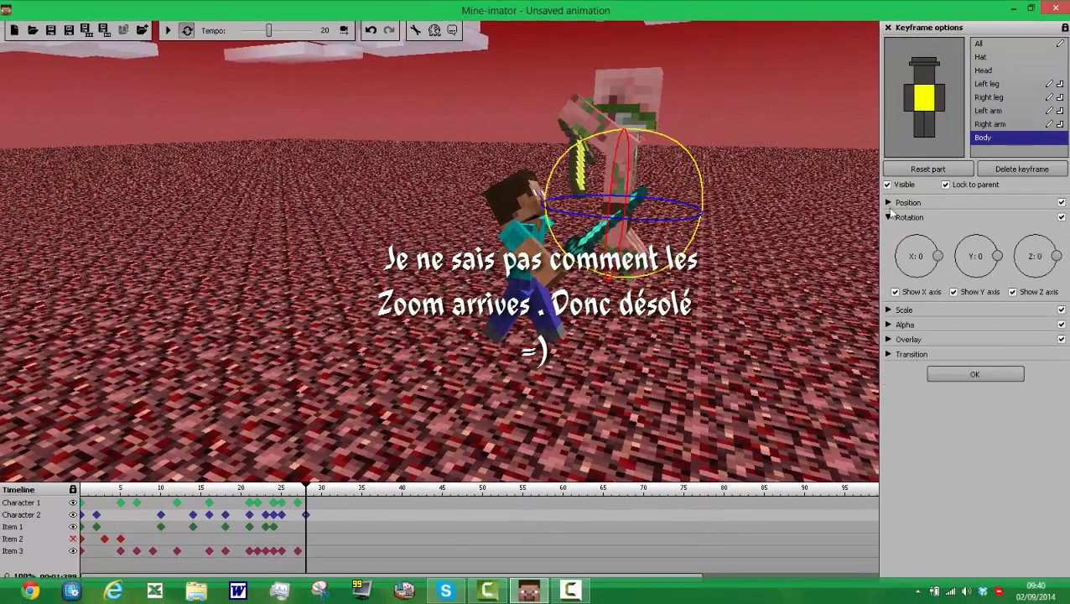
pyautogui.click(891, 203)
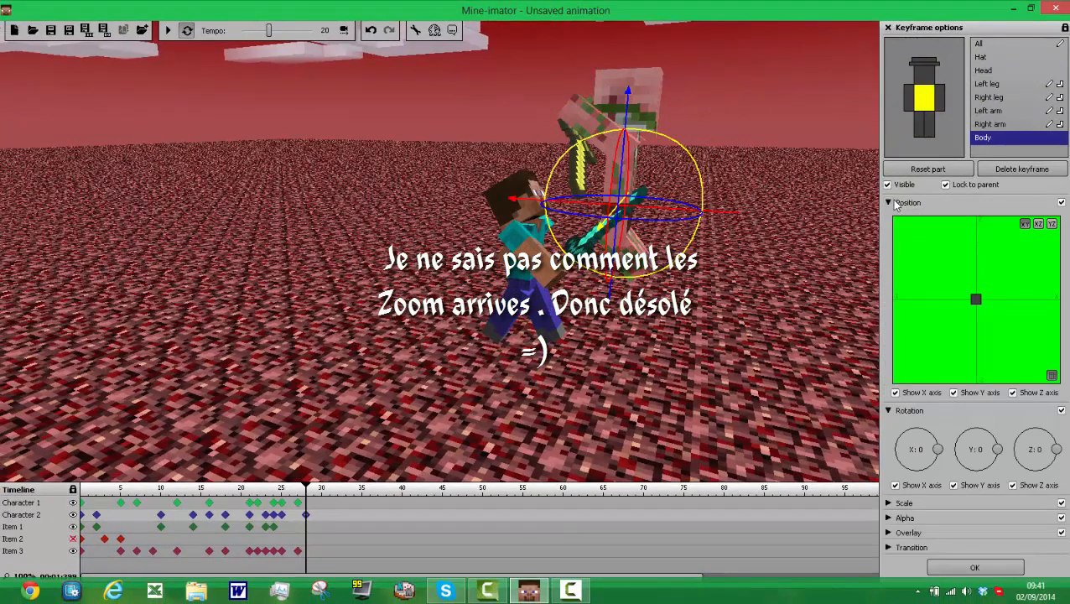
pyautogui.click(889, 202)
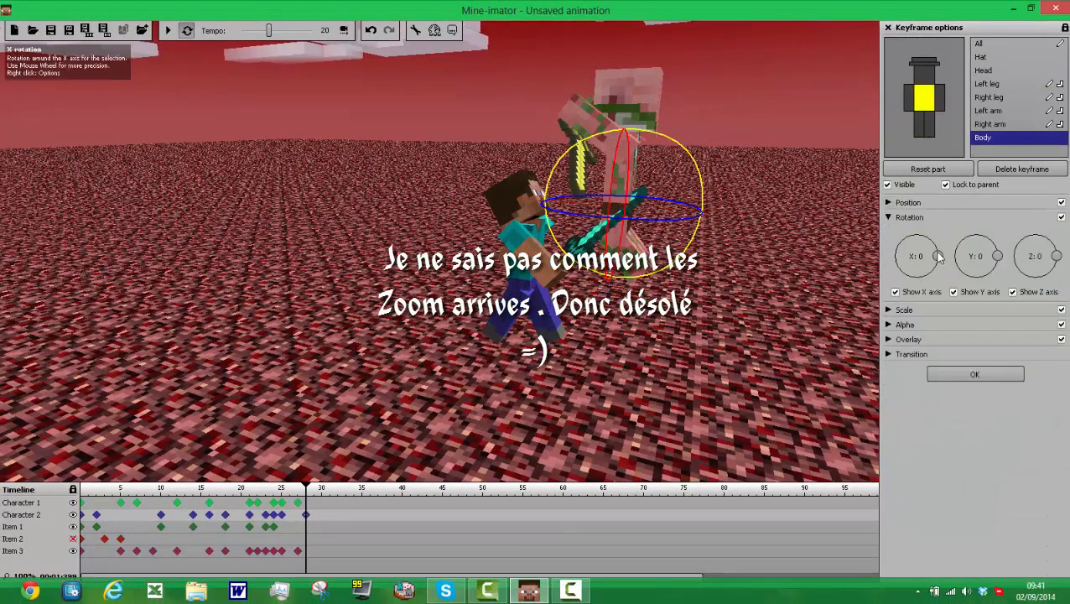
pyautogui.moveTo(939, 260)
pyautogui.mouseDown()
pyautogui.moveTo(932, 246)
pyautogui.moveTo(936, 256)
pyautogui.mouseUp()
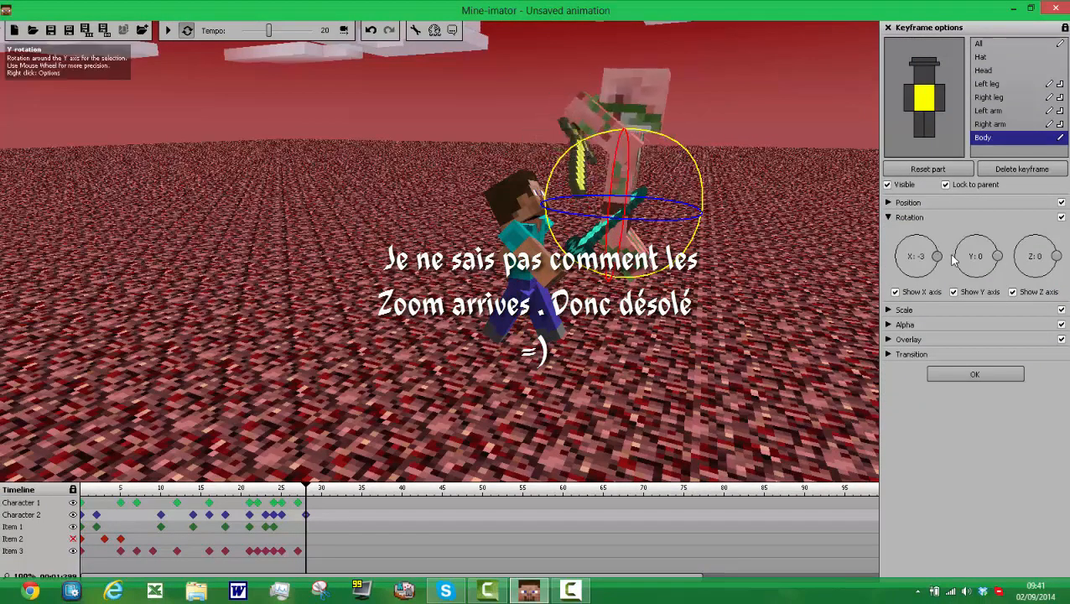
# Step: Move Character 2's body away from Character 1 at frame 28 and rotate it to about X -63, Y 16
pyautogui.click(890, 203)
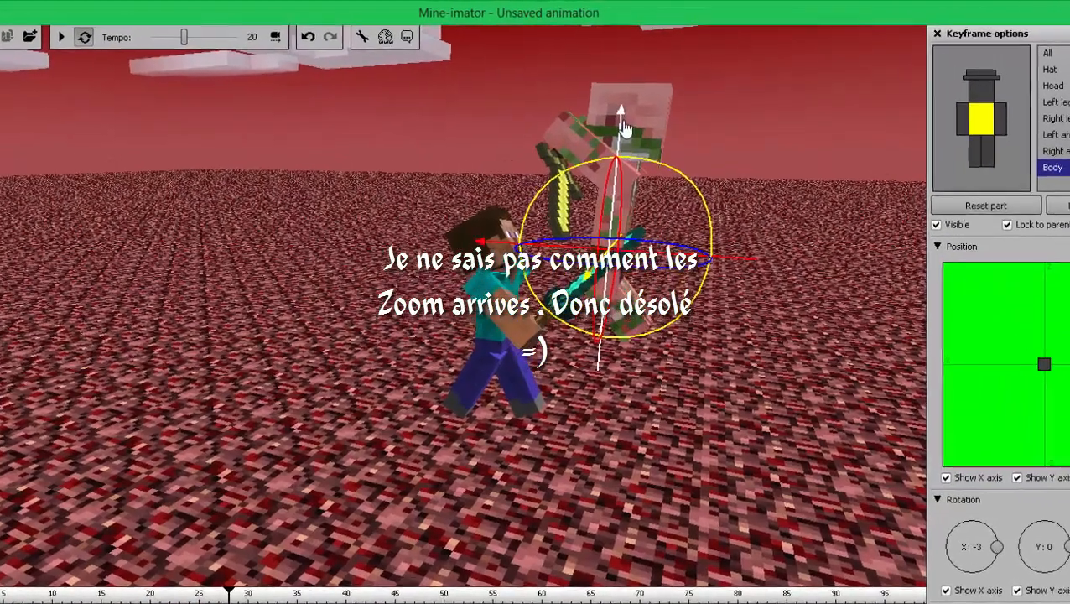
pyautogui.moveTo(623, 124); pyautogui.dragTo(639, 79)
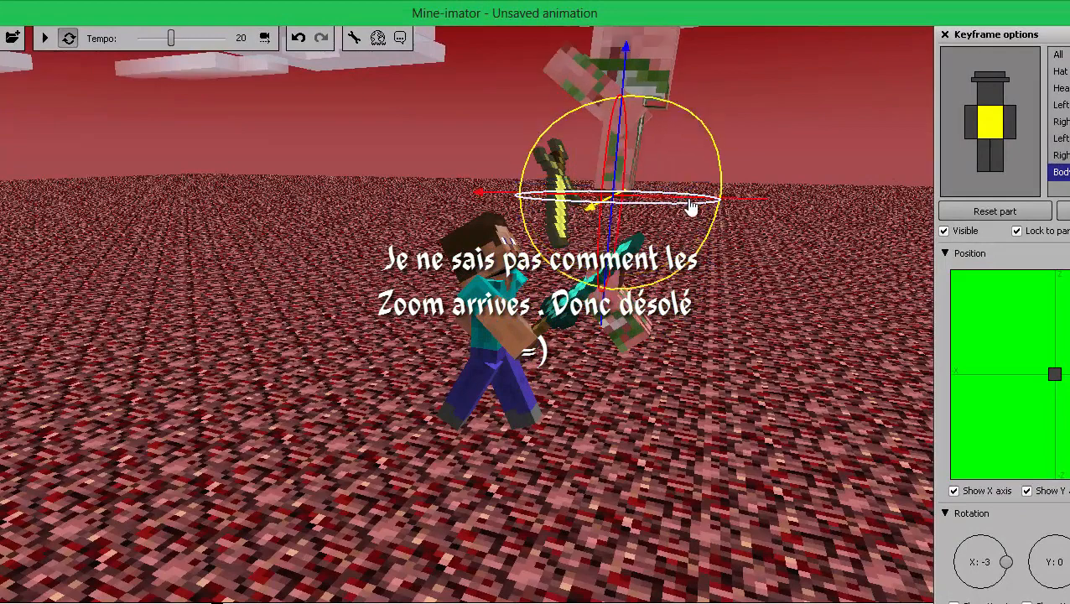
pyautogui.moveTo(547, 201); pyautogui.dragTo(716, 180)
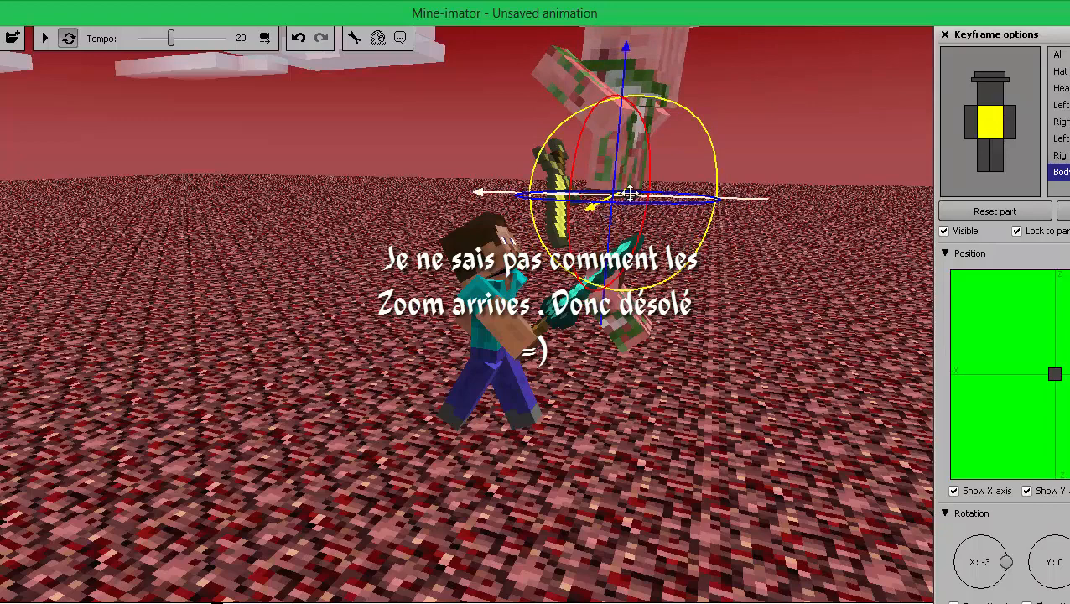
pyautogui.moveTo(631, 199); pyautogui.dragTo(838, 244)
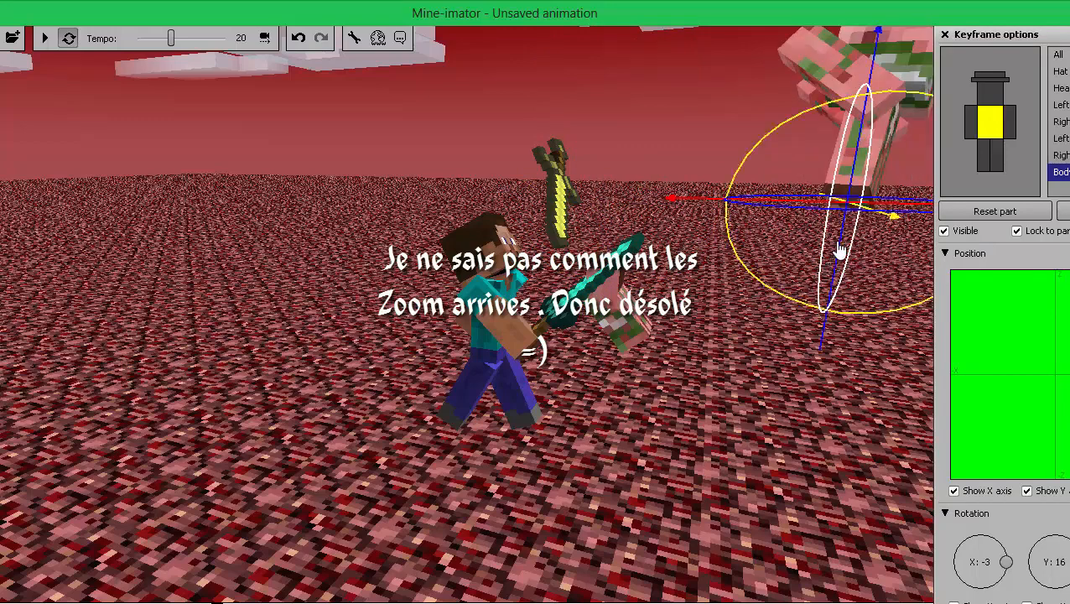
pyautogui.moveTo(810, 315); pyautogui.dragTo(597, 191)
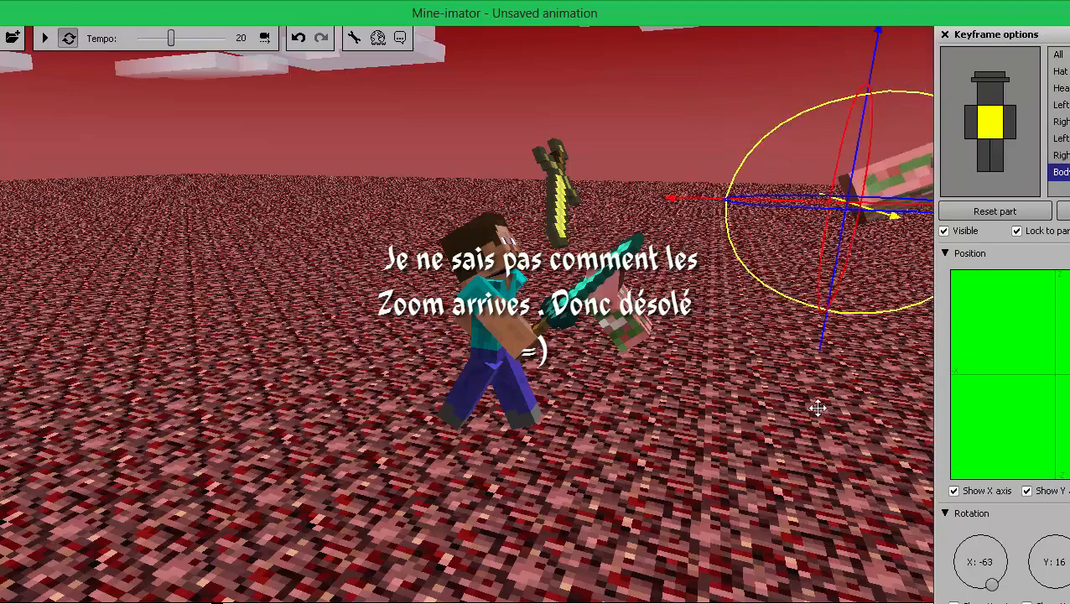
# Step: Lower Character 2's severed upper body onto the ground, shift it farther from Character 1, and play back the animation
pyautogui.moveTo(817, 406); pyautogui.dragTo(932, 404)
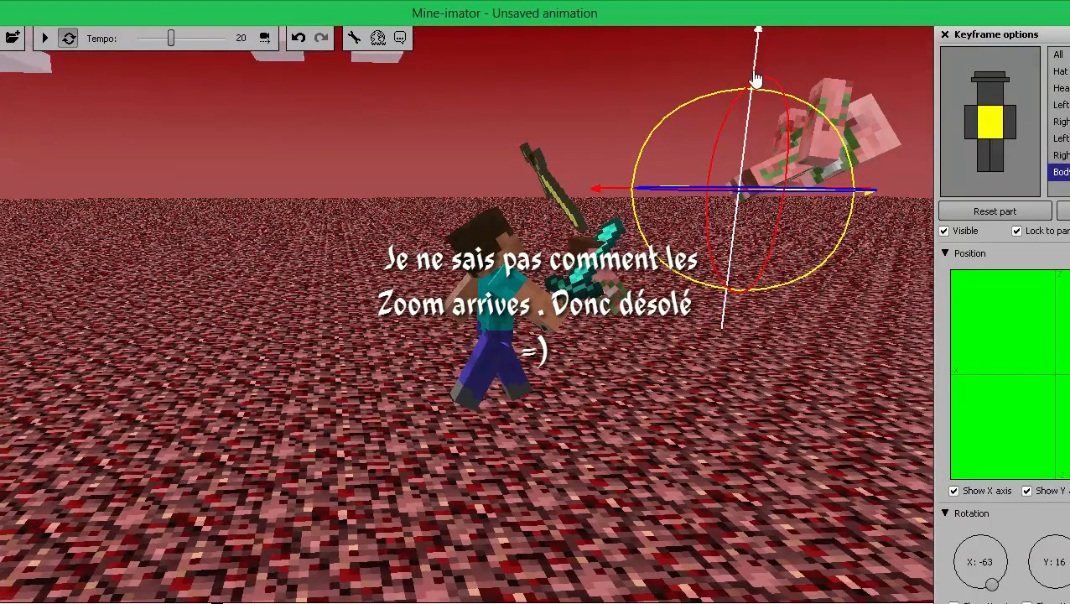
pyautogui.moveTo(757, 41); pyautogui.dragTo(789, 263)
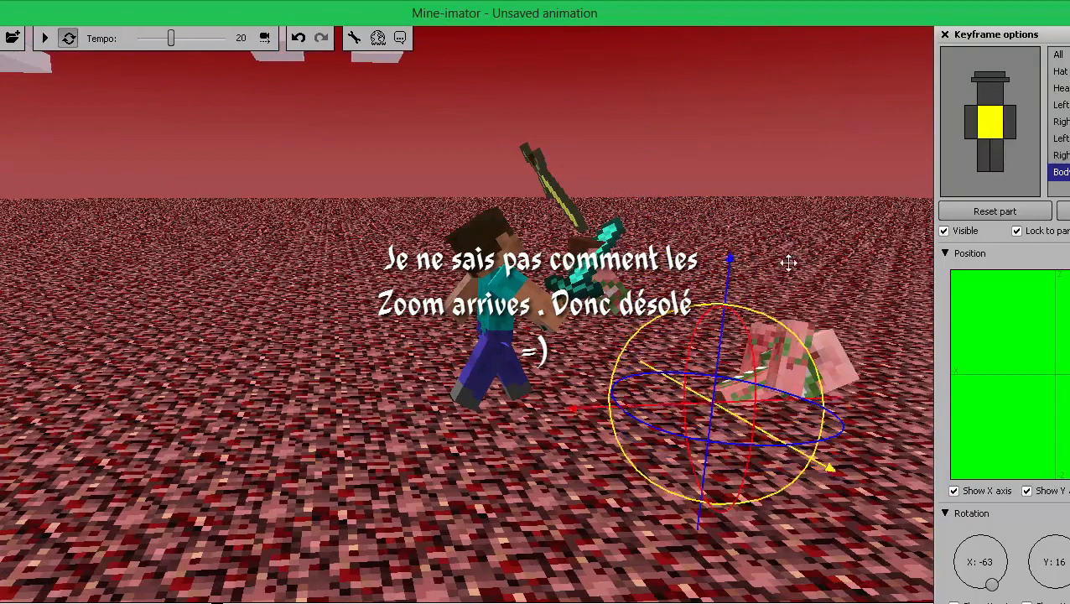
pyautogui.moveTo(789, 402); pyautogui.dragTo(826, 374)
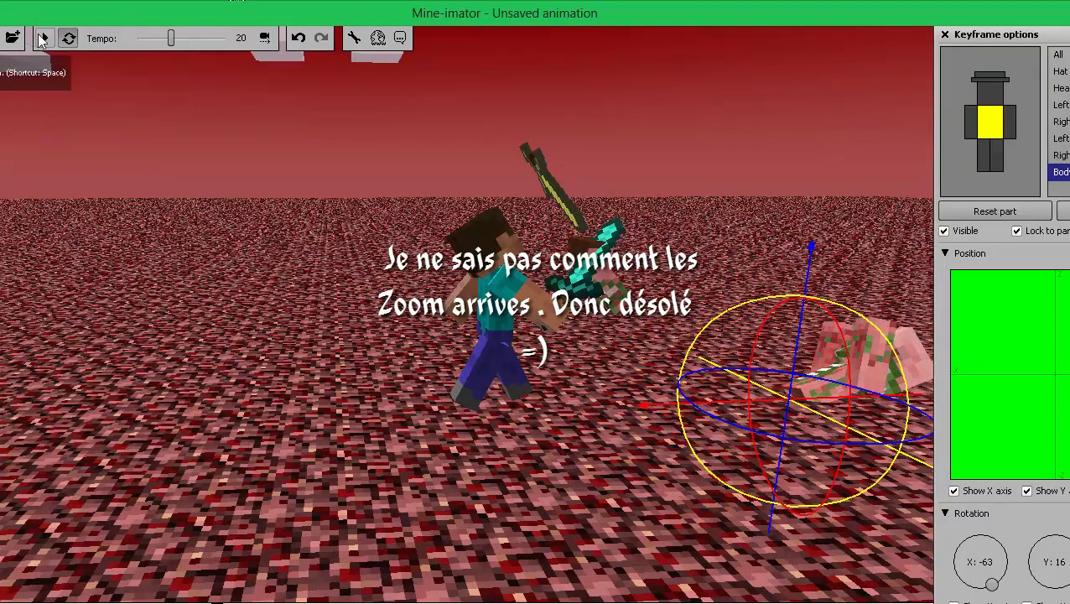
pyautogui.click(52, 38)
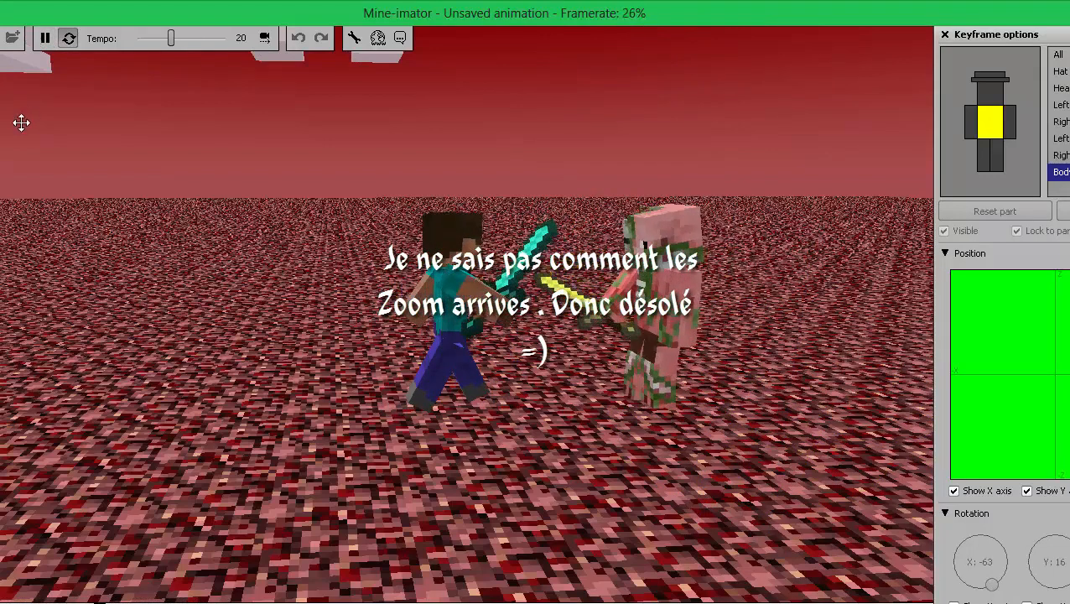
pyautogui.click(53, 45)
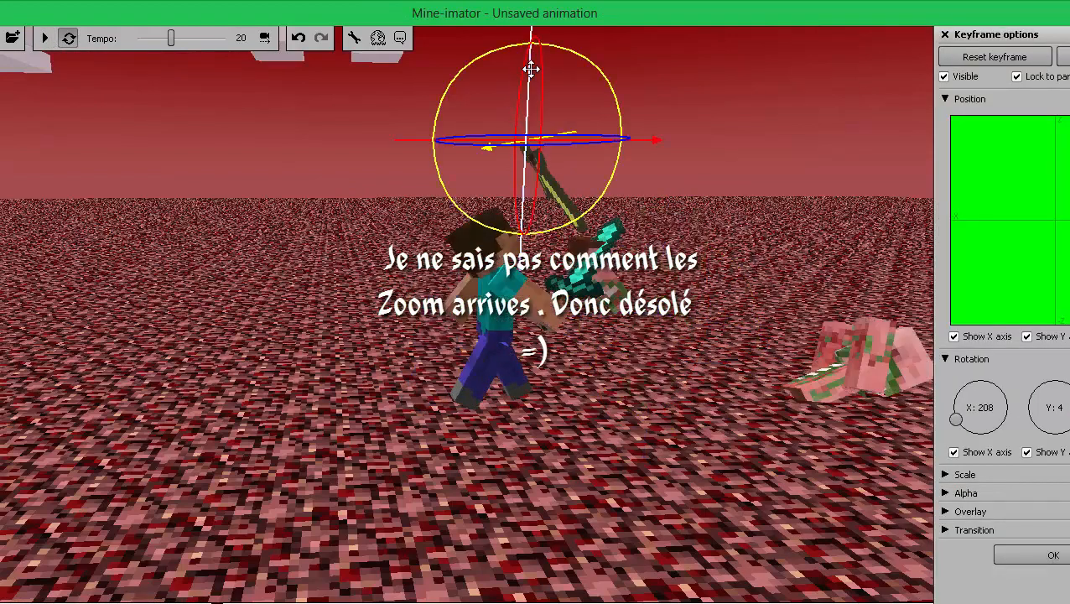
# Step: Create a frame 28 keyframe for Item 1 and move the golden sword away from Character 1 and down toward the ground
pyautogui.moveTo(569, 188); pyautogui.dragTo(599, 288)
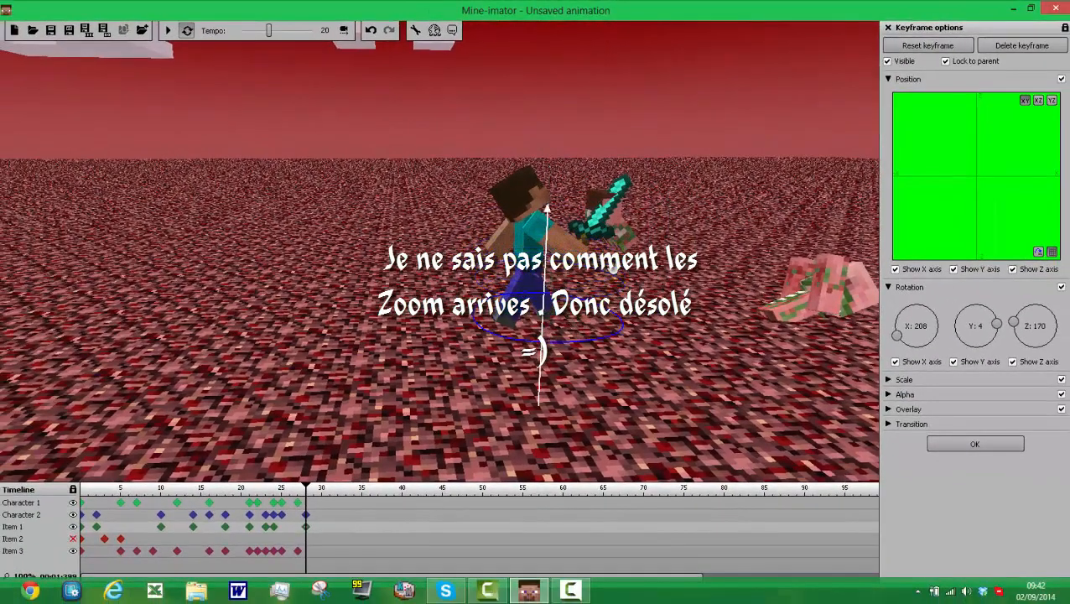
pyautogui.moveTo(621, 180); pyautogui.dragTo(621, 103)
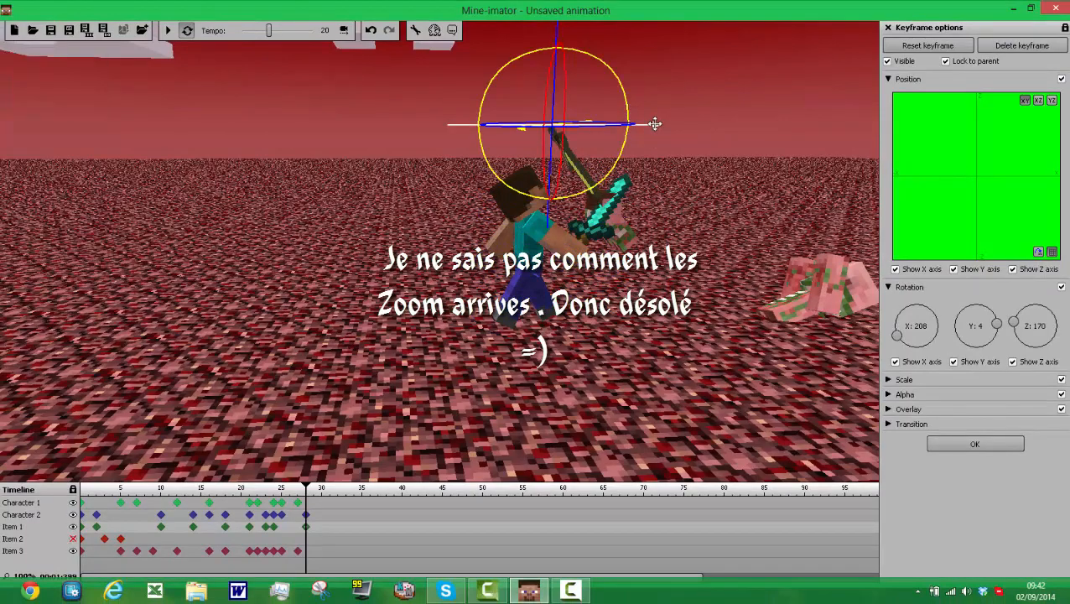
pyautogui.moveTo(659, 128); pyautogui.dragTo(759, 127)
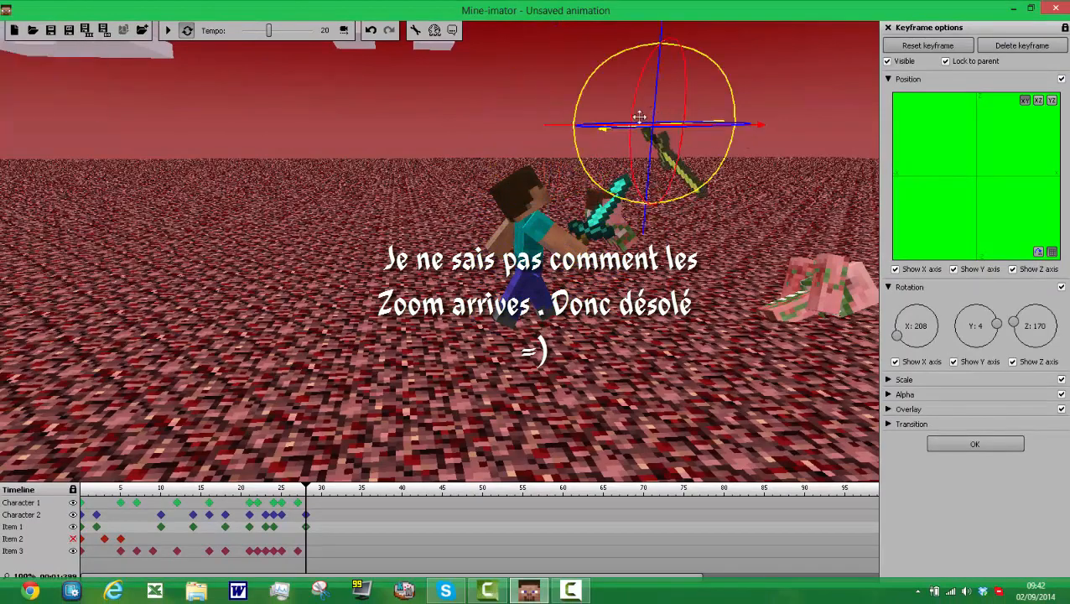
pyautogui.moveTo(619, 133); pyautogui.dragTo(654, 146)
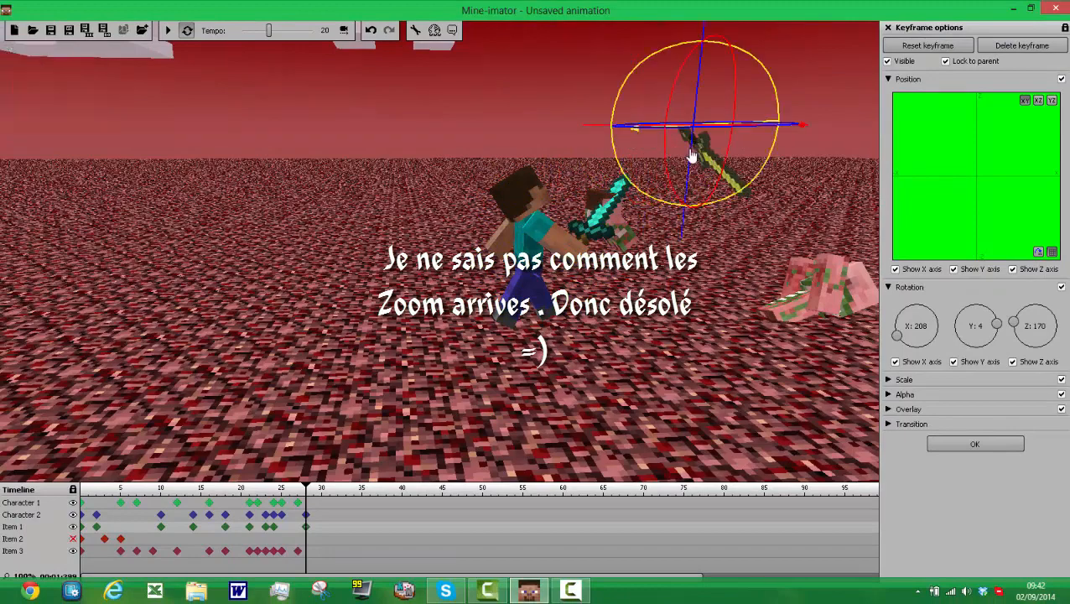
pyautogui.moveTo(688, 300); pyautogui.dragTo(700, 377)
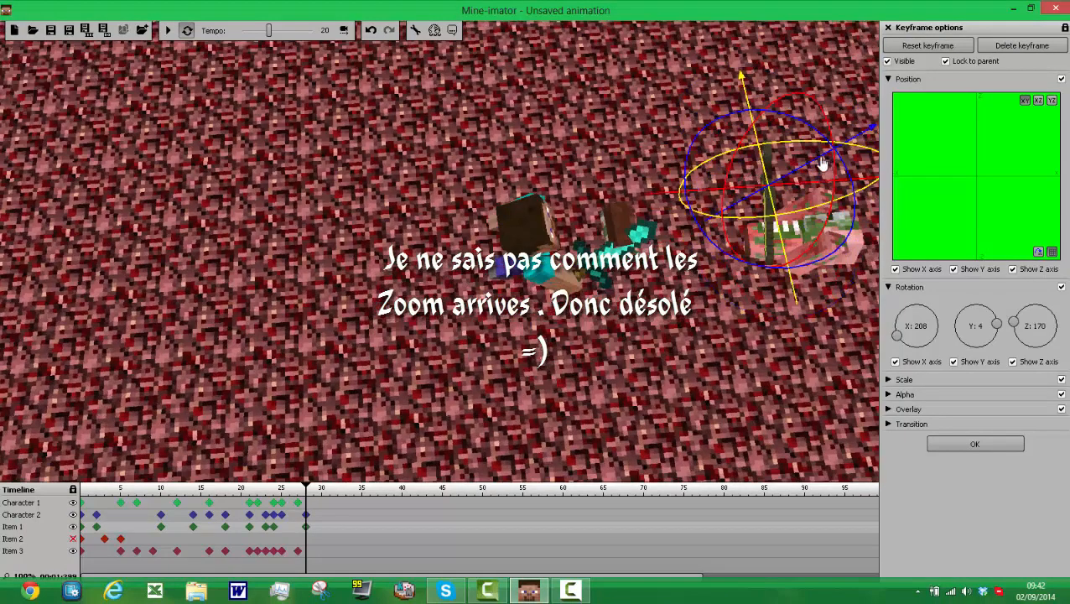
pyautogui.moveTo(816, 170); pyautogui.dragTo(792, 250)
pyautogui.moveTo(787, 379); pyautogui.dragTo(841, 349)
# Step: Rotate the golden sword to about X -513, Y -48, Z 35 at frame 28 so it lies on the ground
pyautogui.moveTo(973, 339); pyautogui.dragTo(972, 337)
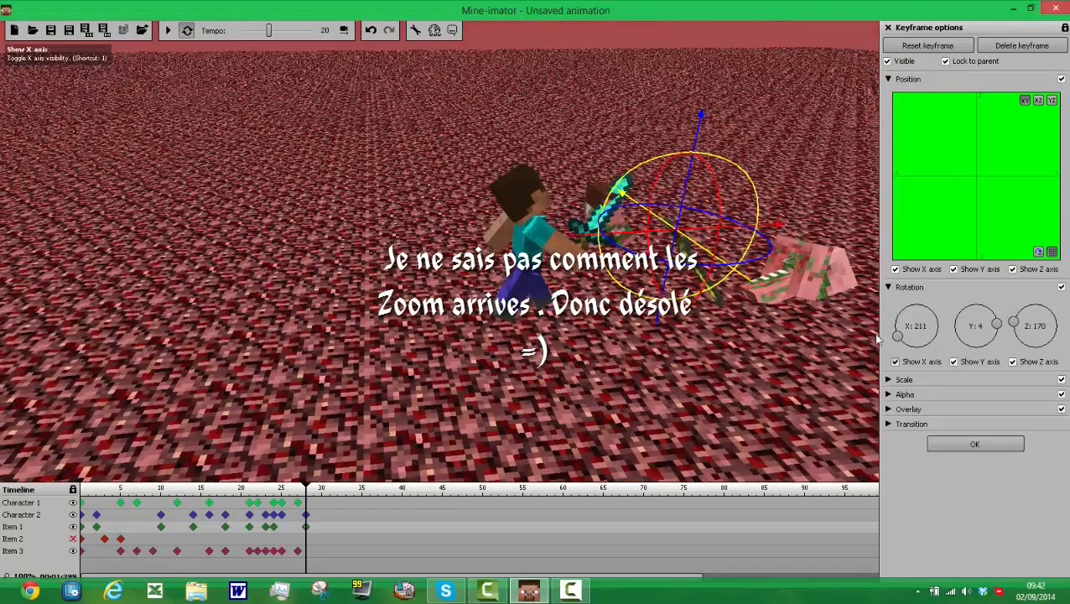
pyautogui.moveTo(914, 311); pyautogui.dragTo(895, 337)
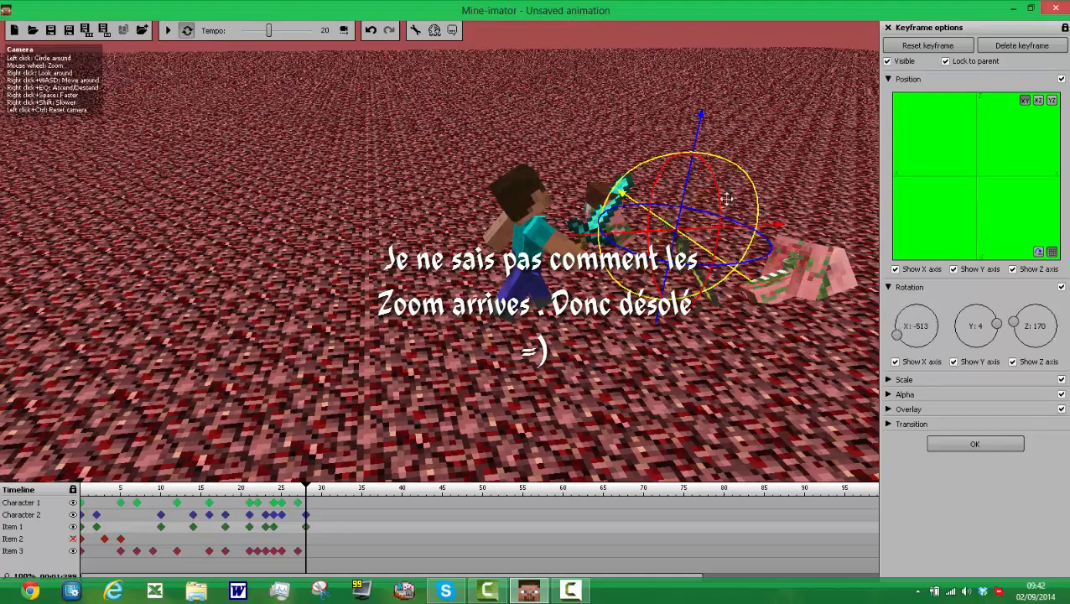
pyautogui.moveTo(730, 221)
pyautogui.mouseDown()
pyautogui.moveTo(738, 245)
pyautogui.moveTo(720, 204)
pyautogui.mouseUp()
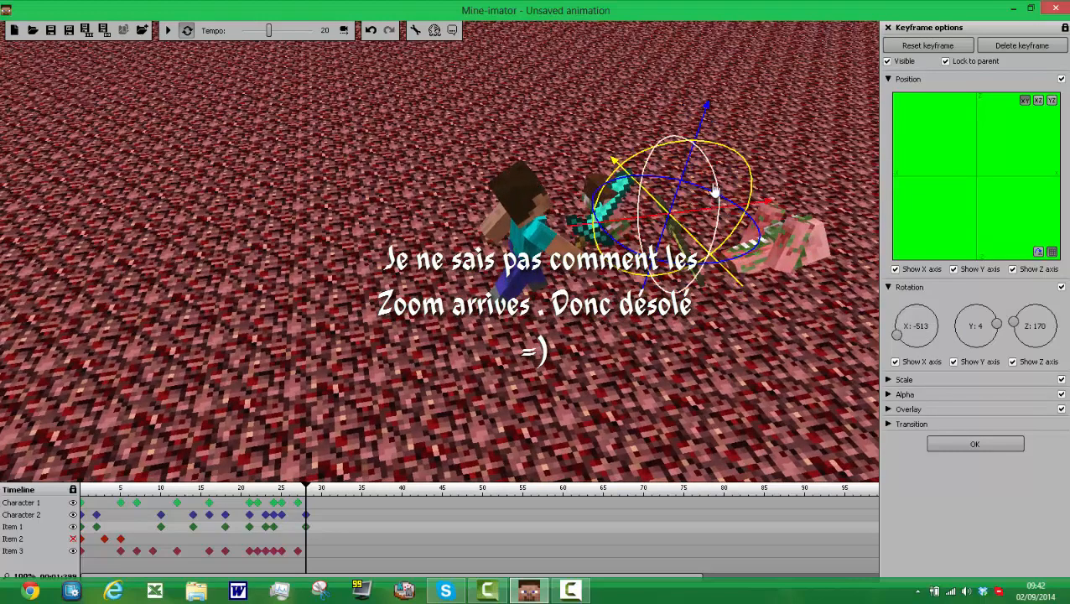
pyautogui.moveTo(724, 199); pyautogui.dragTo(730, 211)
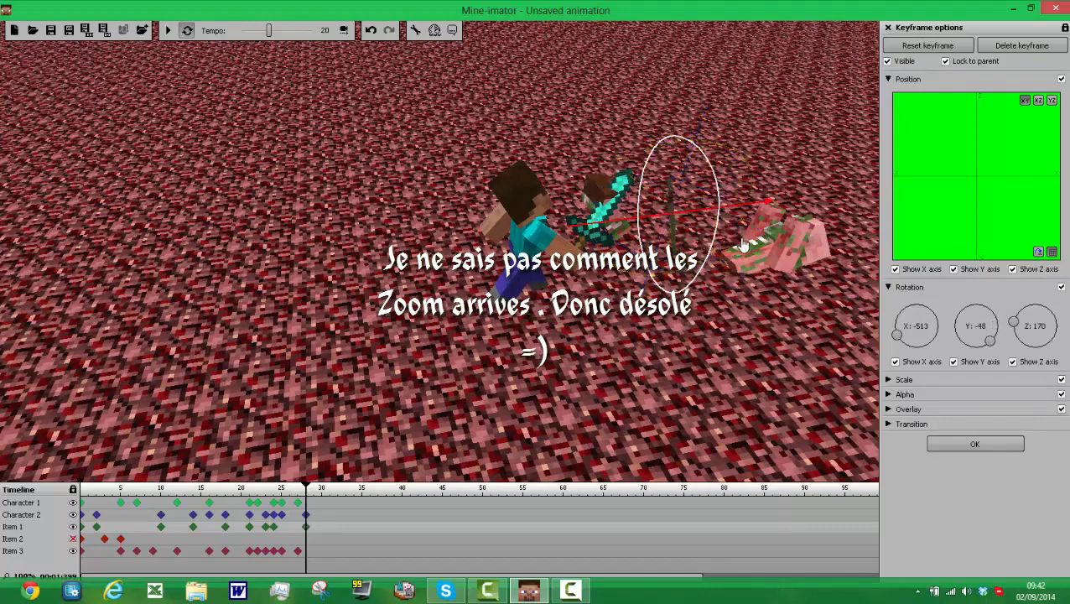
pyautogui.moveTo(688, 265); pyautogui.dragTo(692, 153)
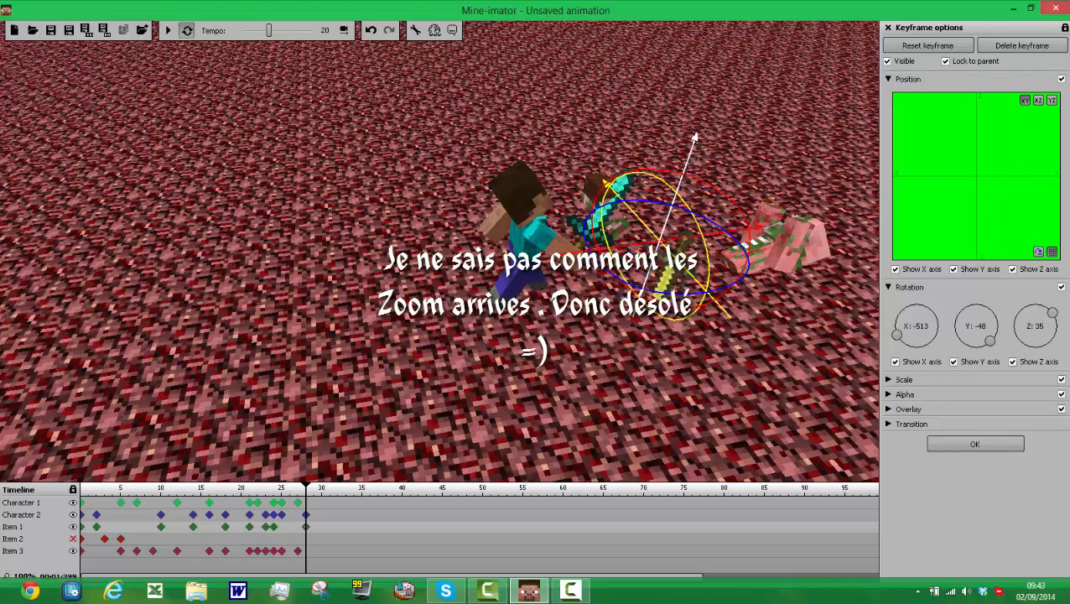
# Step: Create a frame 28 keyframe for Character 1 and rotate its head to about X 11, Y -6, Z -45
pyautogui.click(307, 502)
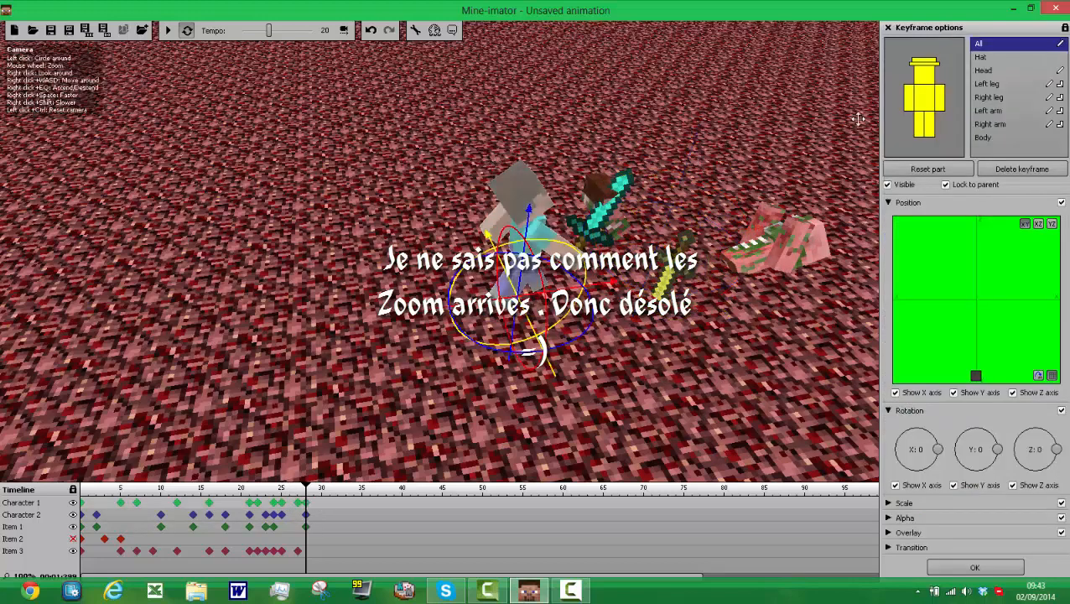
pyautogui.click(923, 74)
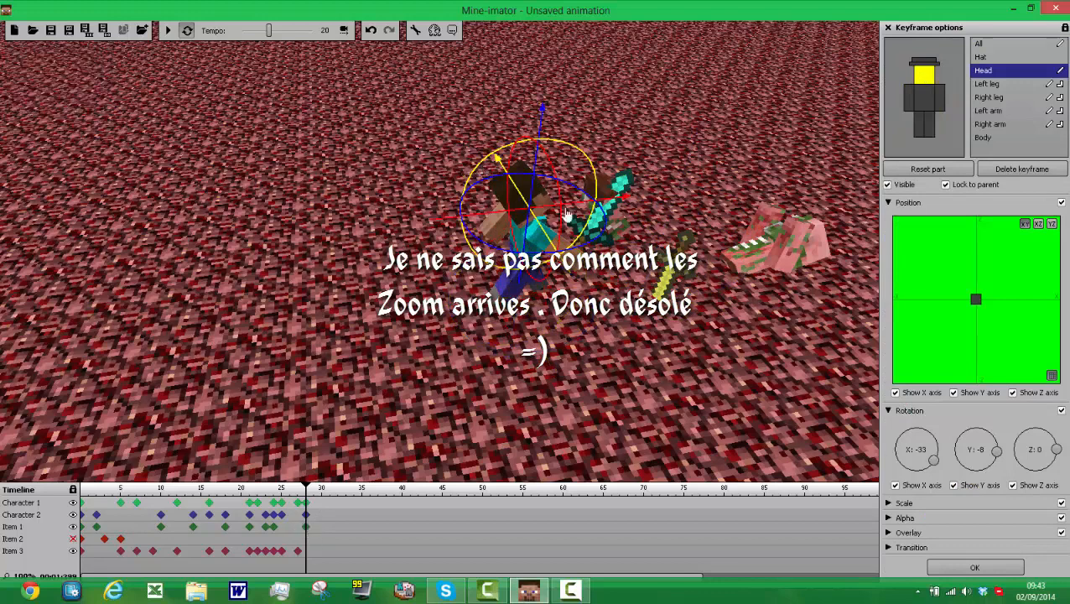
pyautogui.moveTo(603, 241); pyautogui.dragTo(604, 251)
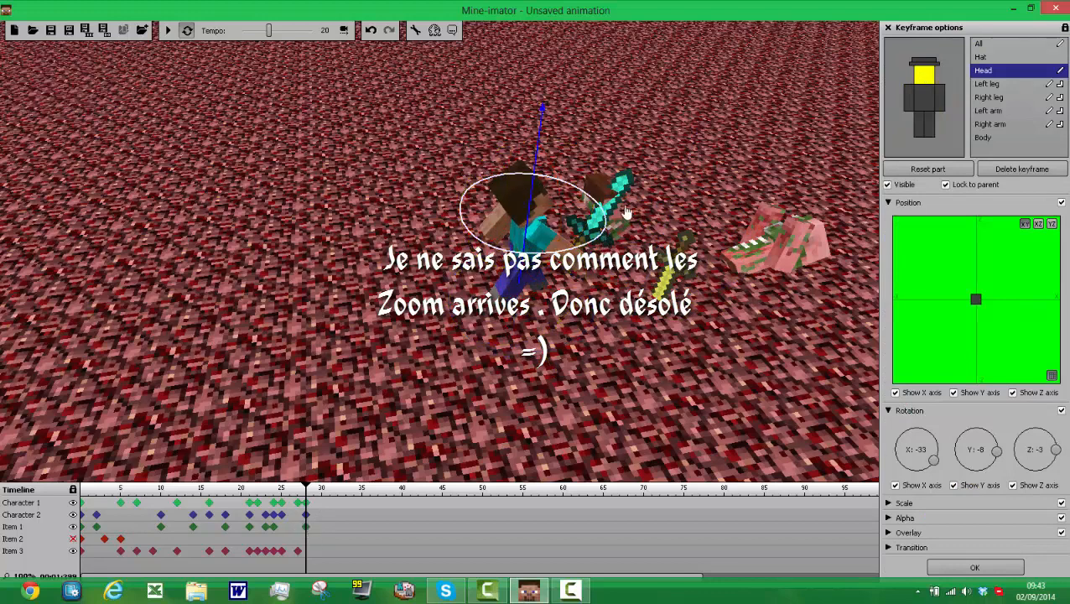
pyautogui.moveTo(627, 212); pyautogui.dragTo(600, 246)
pyautogui.moveTo(608, 209); pyautogui.dragTo(590, 148)
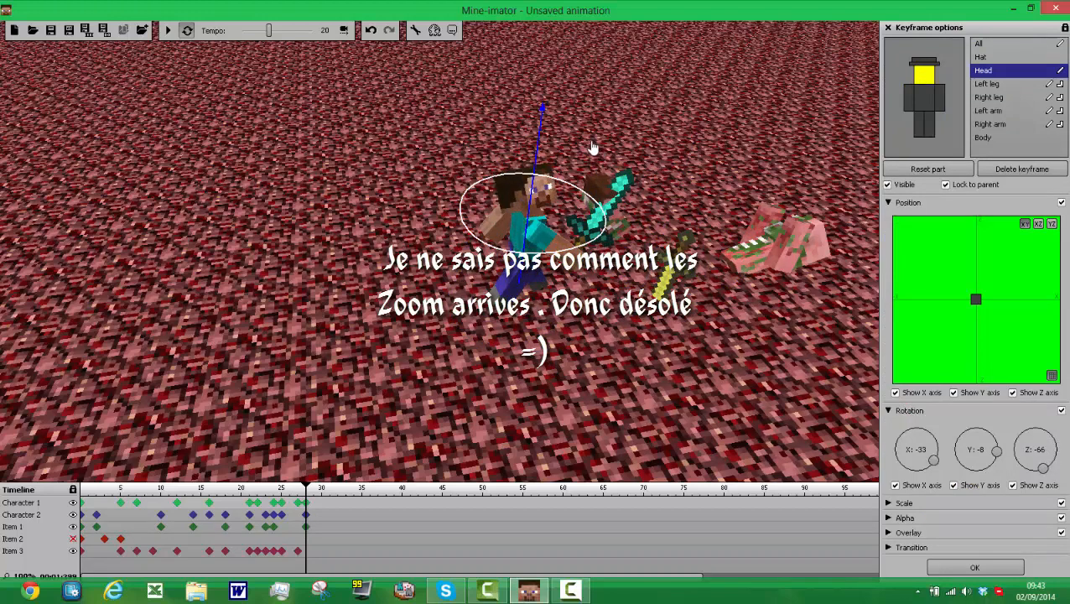
pyautogui.moveTo(612, 252); pyautogui.dragTo(546, 262)
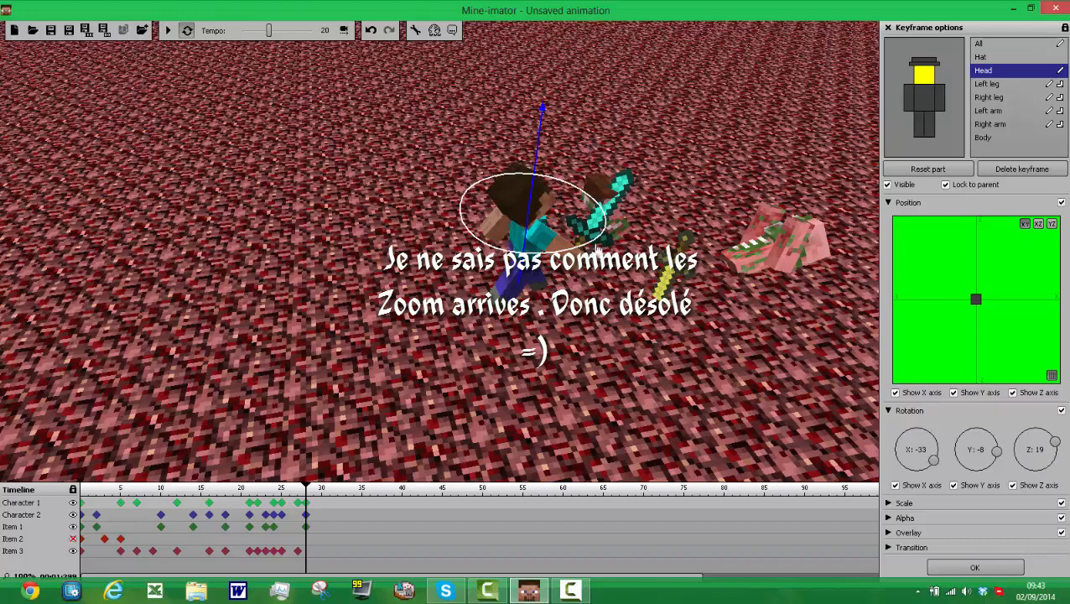
pyautogui.moveTo(594, 226); pyautogui.dragTo(592, 229)
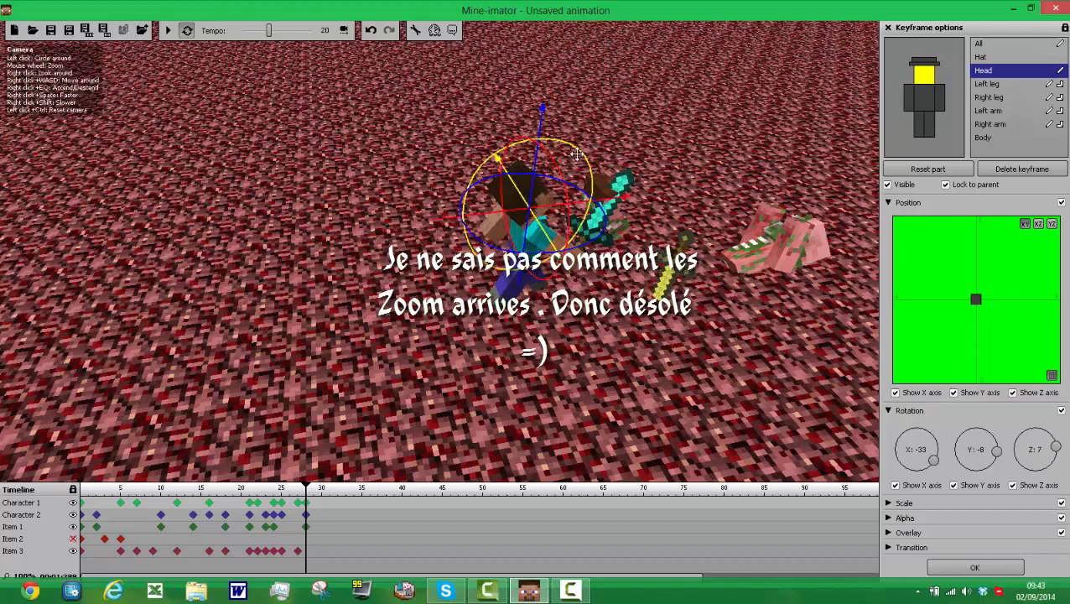
pyautogui.moveTo(598, 185)
pyautogui.mouseDown()
pyautogui.moveTo(601, 215)
pyautogui.moveTo(571, 259)
pyautogui.moveTo(587, 183)
pyautogui.moveTo(585, 194)
pyautogui.mouseUp()
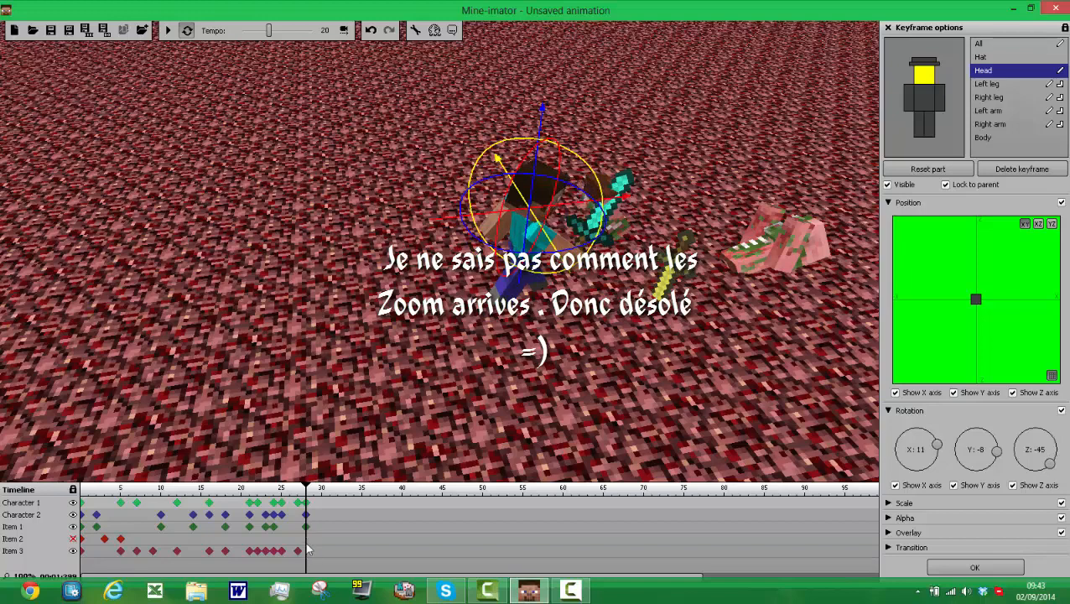
# Step: Try turning Character 2's right leg to about Z -65 and moving it toward the fallen body at frame 28, and reset the part
pyautogui.click(326, 503)
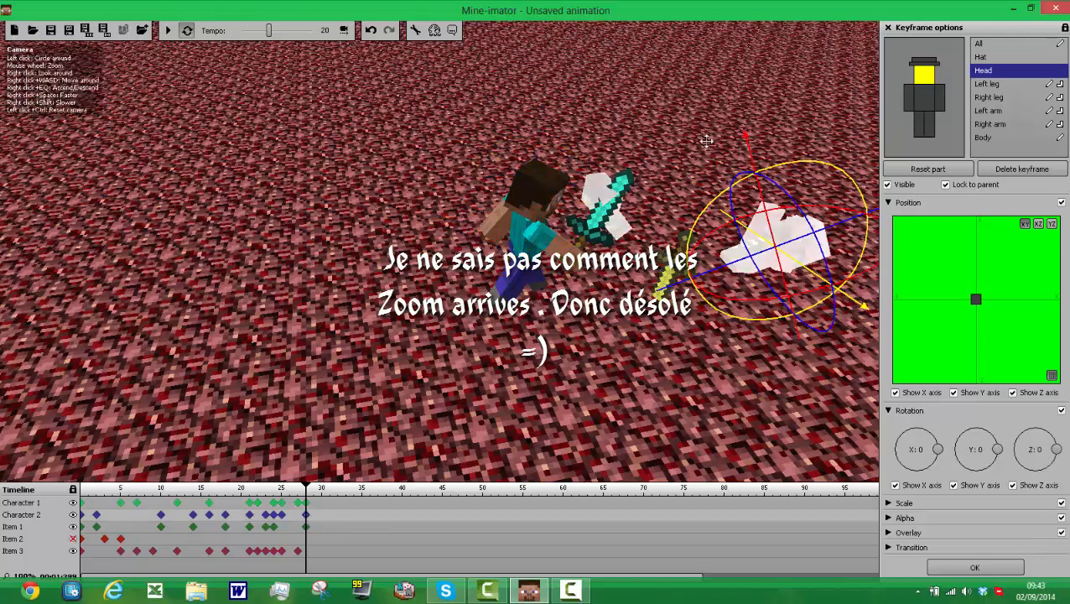
pyautogui.click(929, 132)
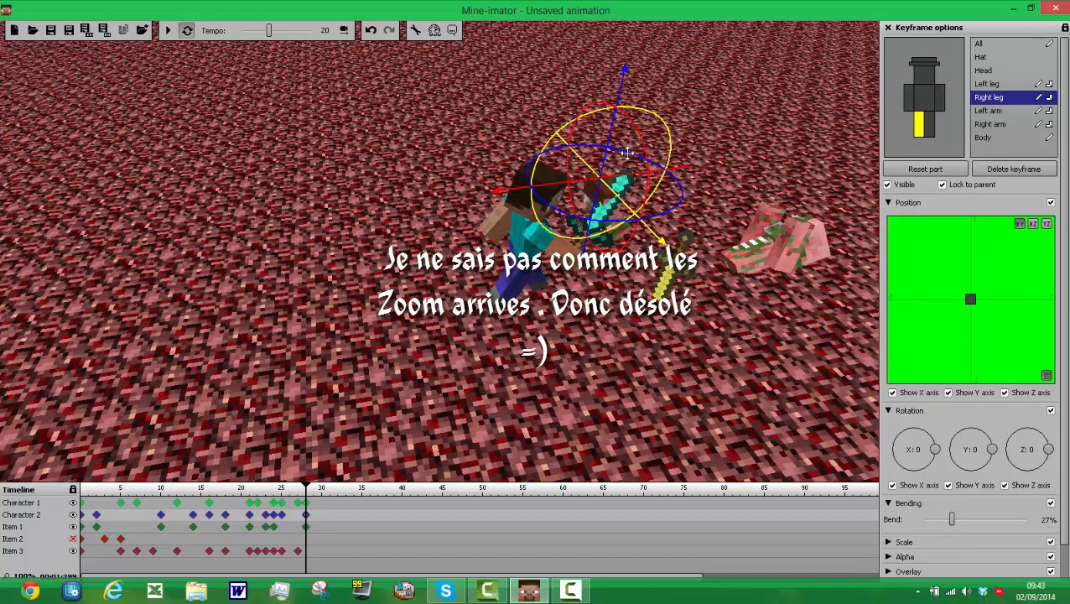
pyautogui.moveTo(633, 151); pyautogui.dragTo(752, 162)
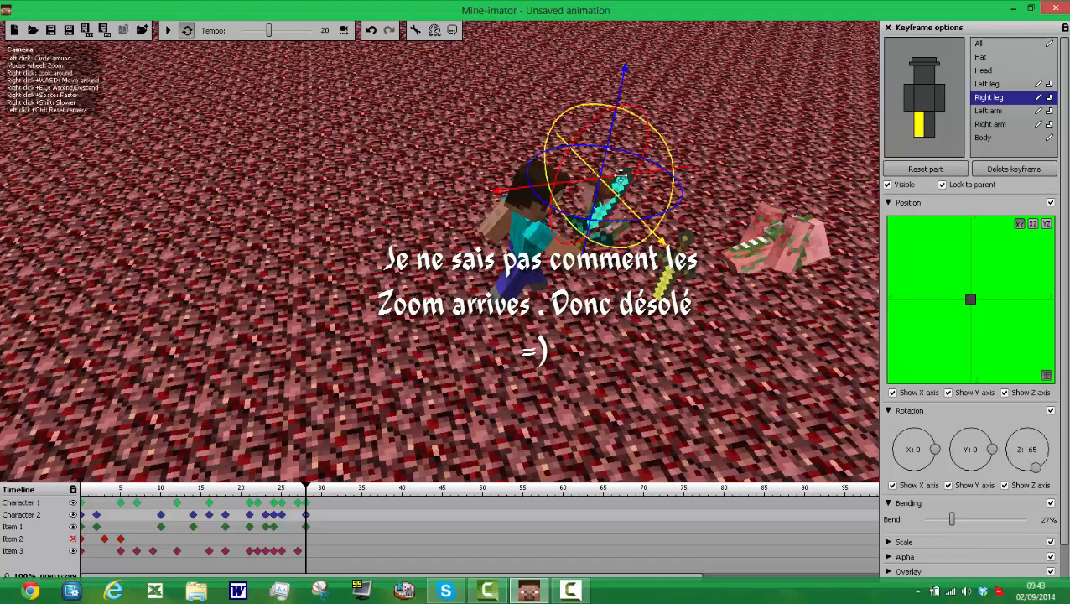
pyautogui.moveTo(668, 176); pyautogui.dragTo(766, 186)
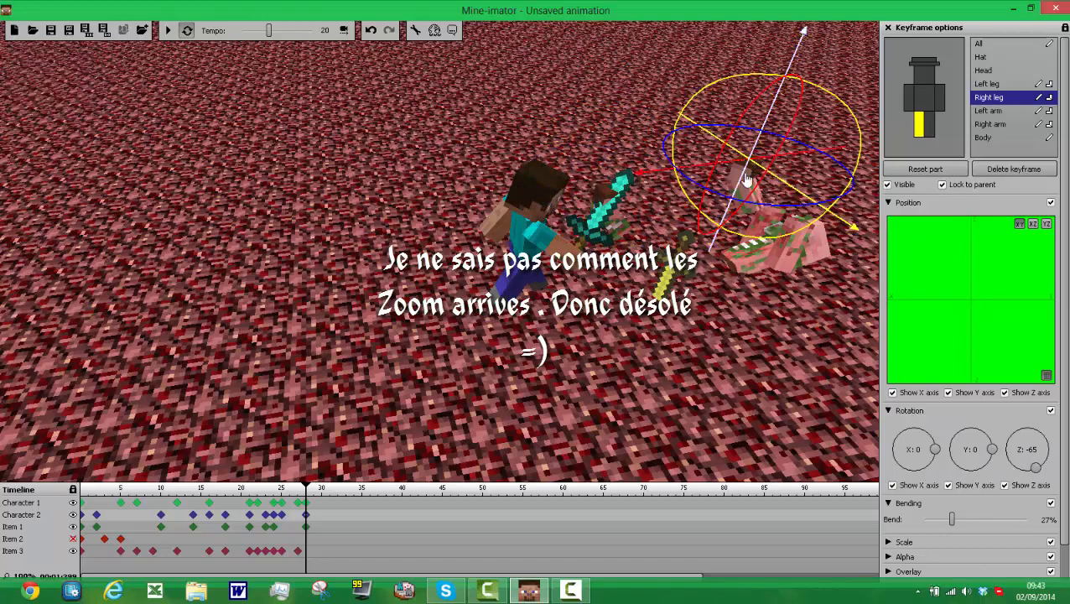
pyautogui.moveTo(746, 180); pyautogui.dragTo(710, 189)
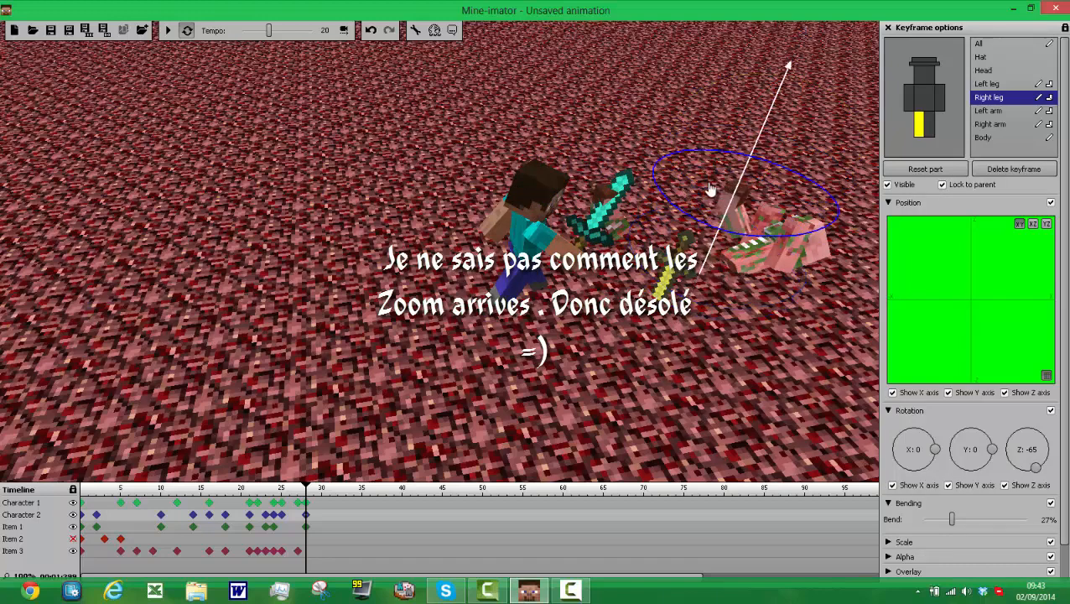
pyautogui.click(907, 170)
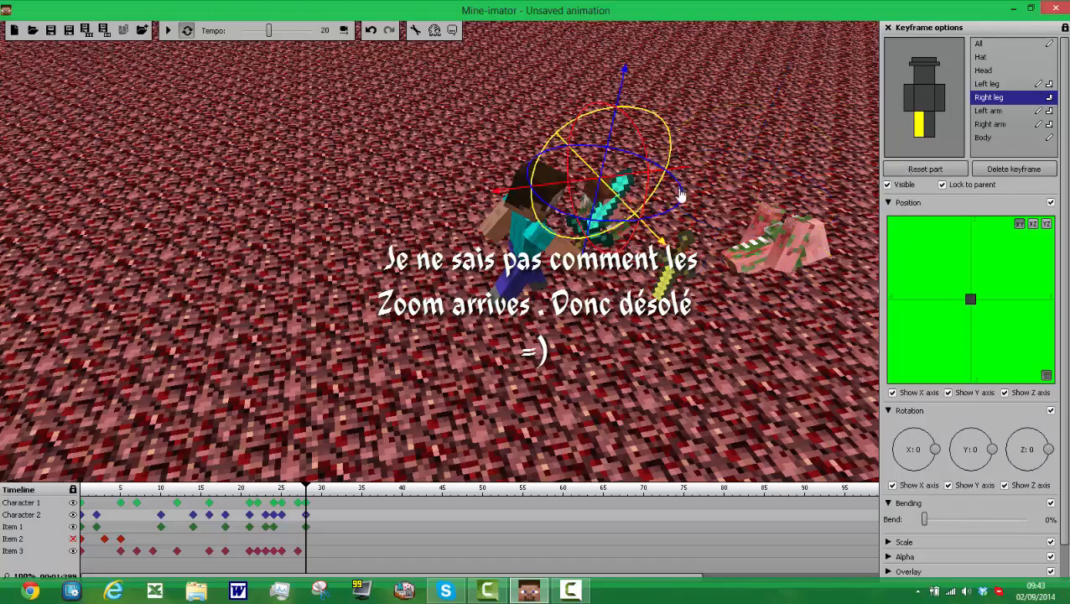
# Step: Rotate Character 2's right leg to about X -1369, Z 6 at frame 28 and lower it toward the ground
pyautogui.moveTo(681, 194); pyautogui.dragTo(619, 266)
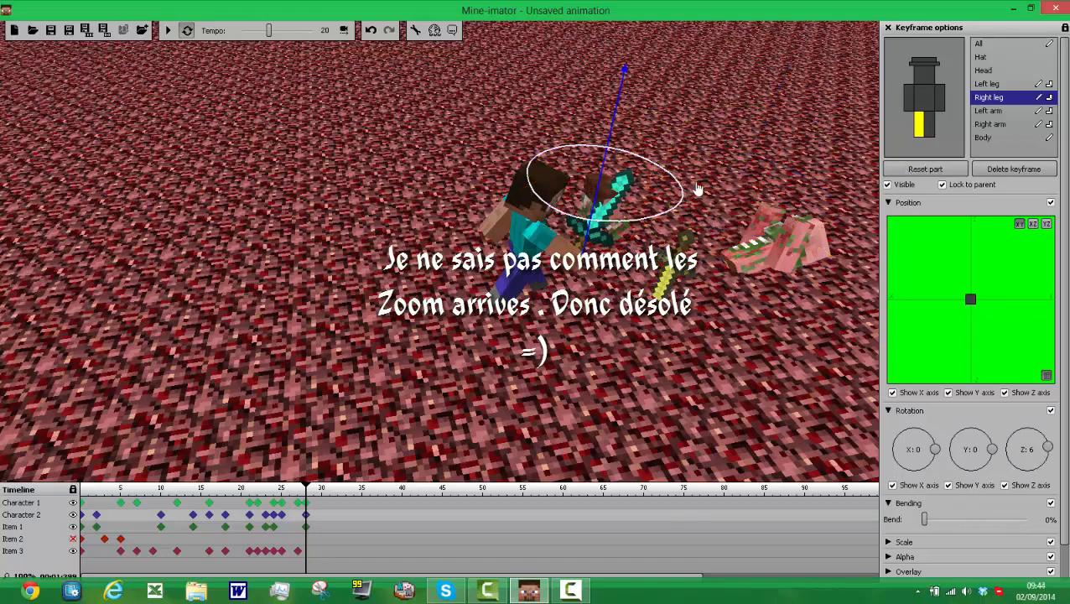
pyautogui.moveTo(697, 189)
pyautogui.mouseDown()
pyautogui.moveTo(683, 197)
pyautogui.moveTo(682, 181)
pyautogui.mouseUp()
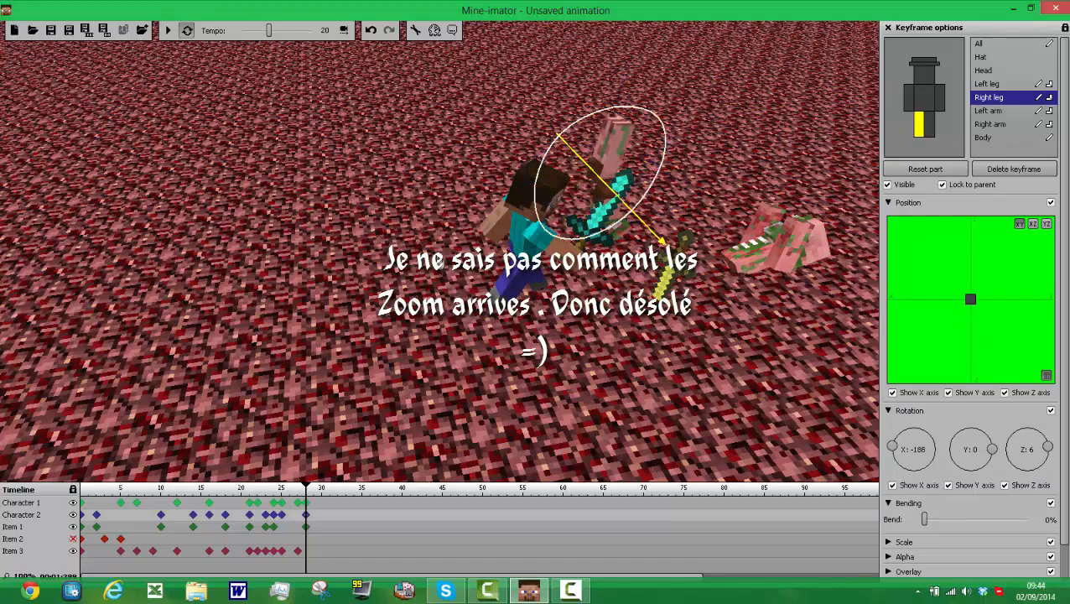
pyautogui.moveTo(617, 122); pyautogui.dragTo(641, 111)
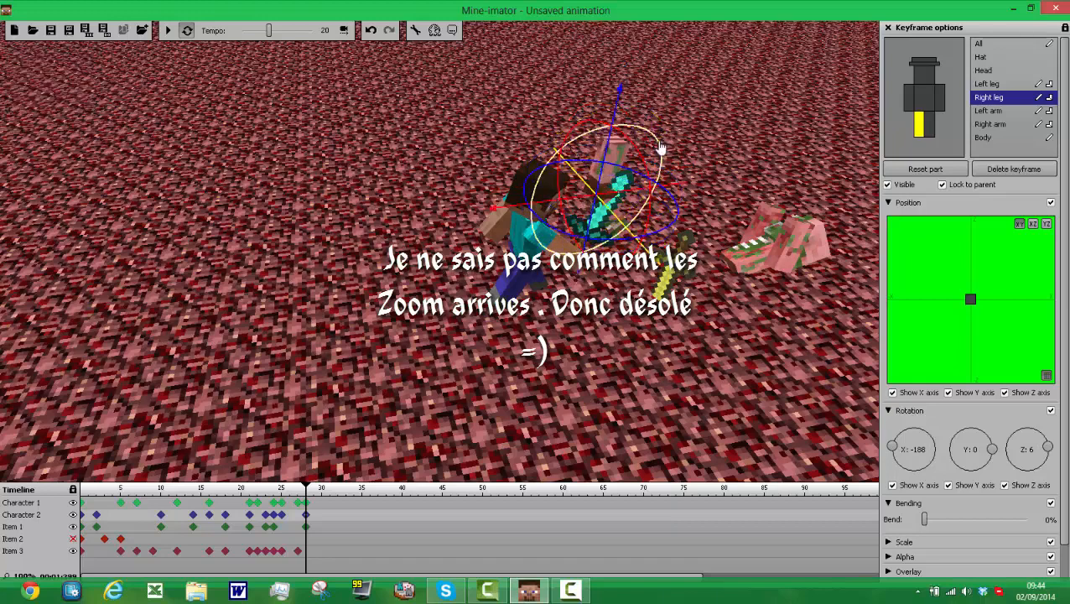
pyautogui.moveTo(661, 148); pyautogui.dragTo(647, 288)
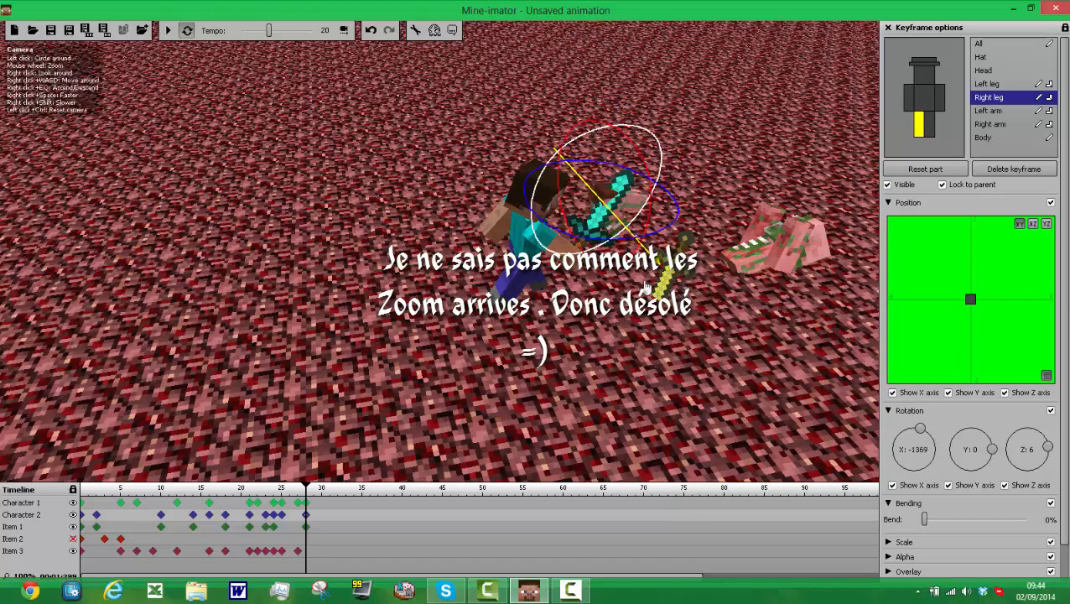
pyautogui.moveTo(612, 147); pyautogui.dragTo(605, 205)
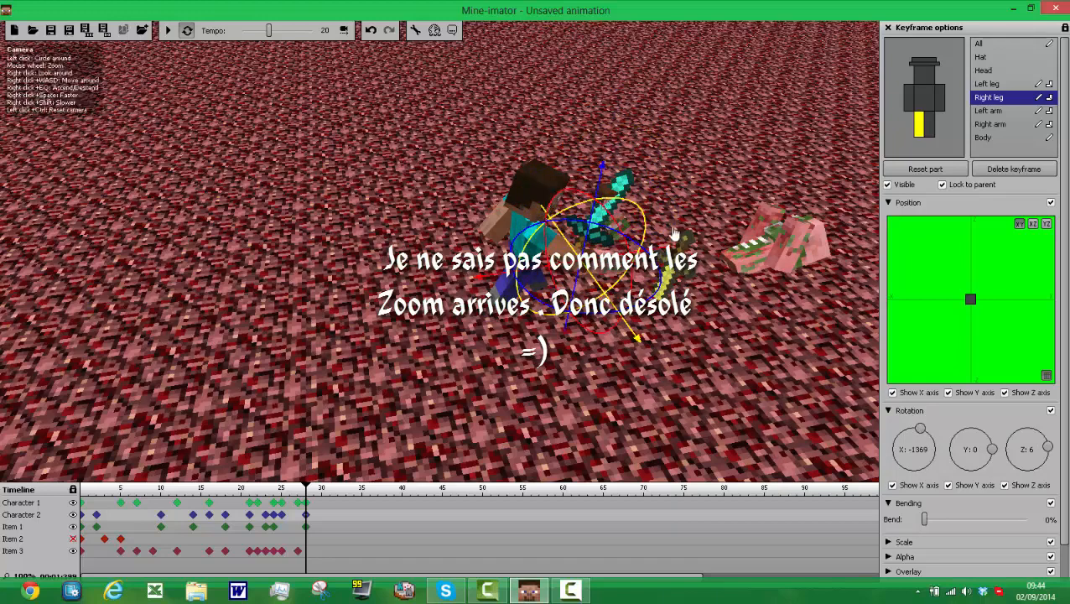
# Step: Rotate Character 2's left leg to about X -836 at frame 28 and lower it to the ground beside Character 1
pyautogui.click(918, 152)
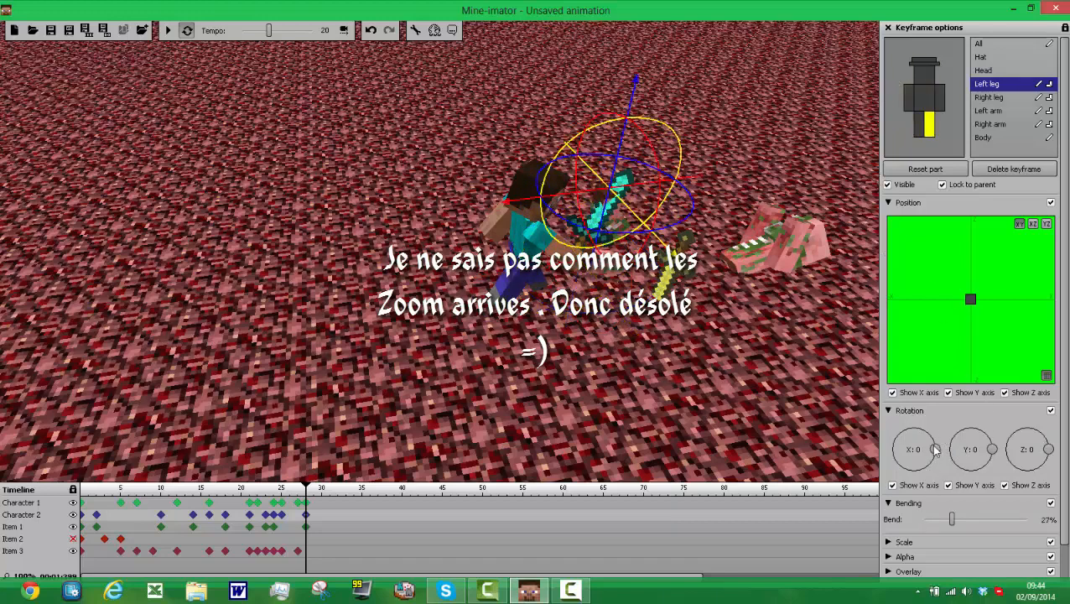
pyautogui.moveTo(935, 447); pyautogui.dragTo(920, 431)
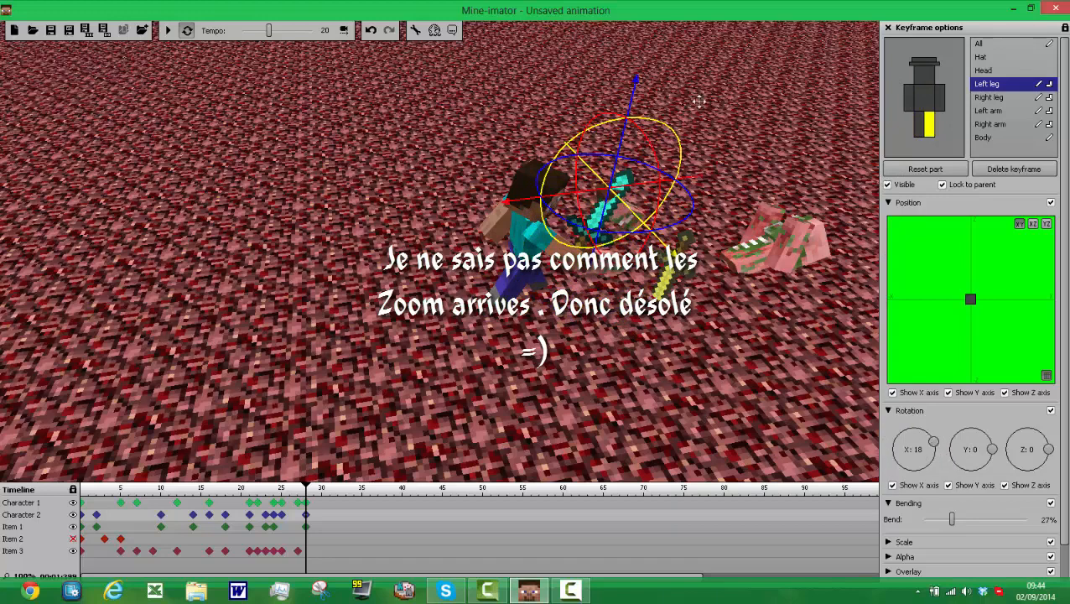
pyautogui.moveTo(425, 140); pyautogui.dragTo(669, 239)
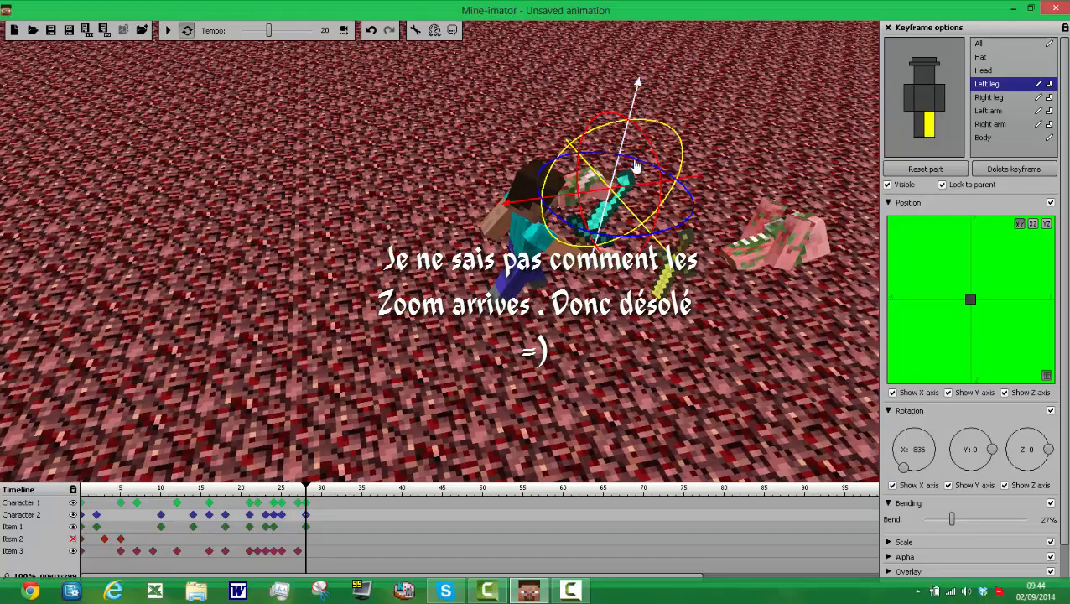
pyautogui.moveTo(637, 166); pyautogui.dragTo(657, 95)
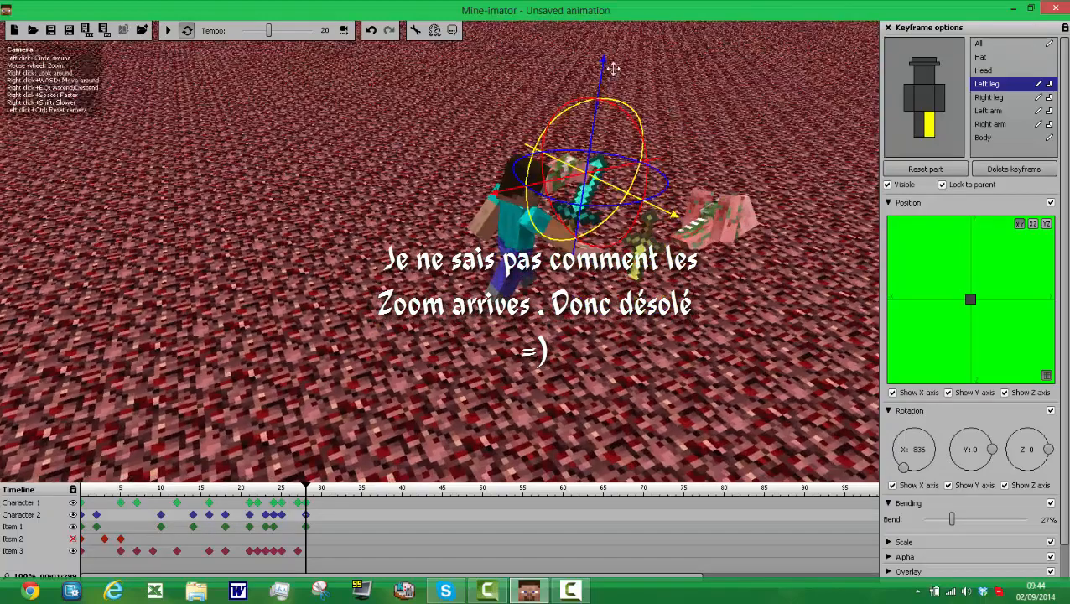
pyautogui.moveTo(604, 72); pyautogui.dragTo(582, 193)
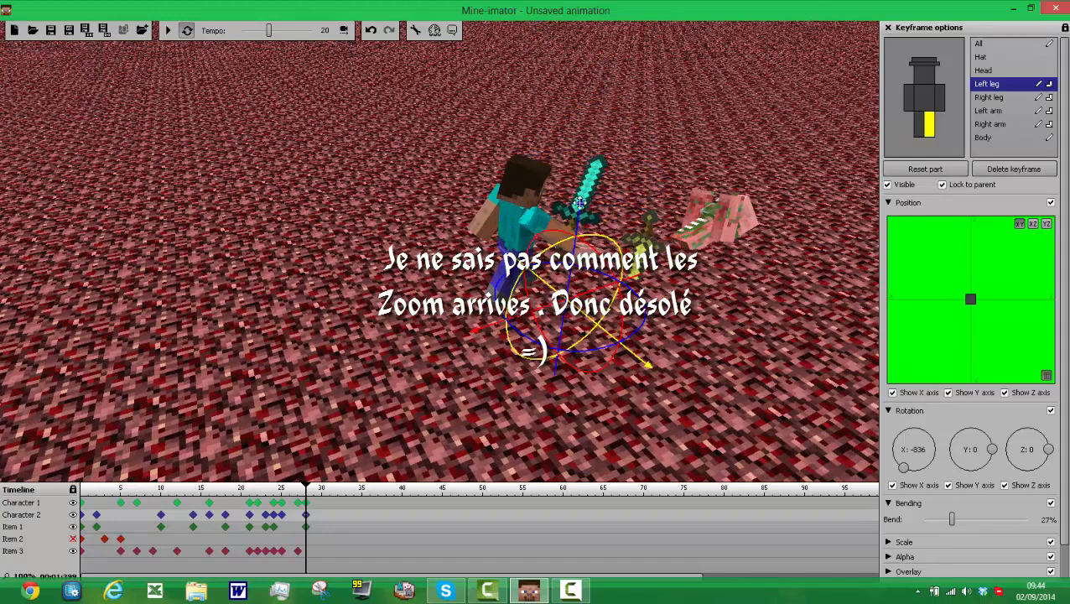
pyautogui.moveTo(579, 214); pyautogui.dragTo(580, 202)
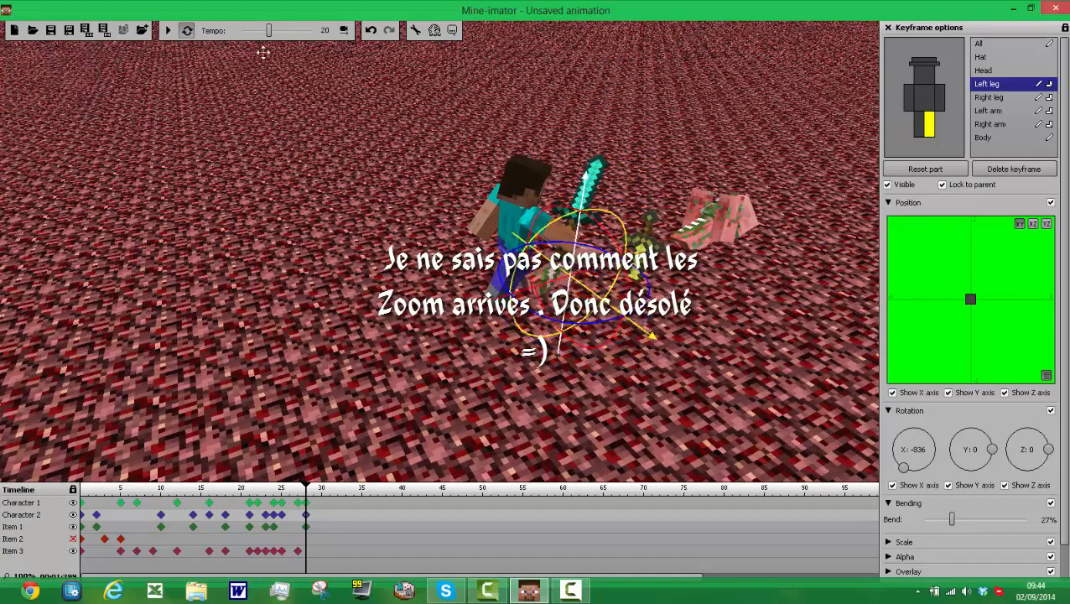
# Step: Play back the animation to review the sword fight, and stop the playback
pyautogui.click(168, 30)
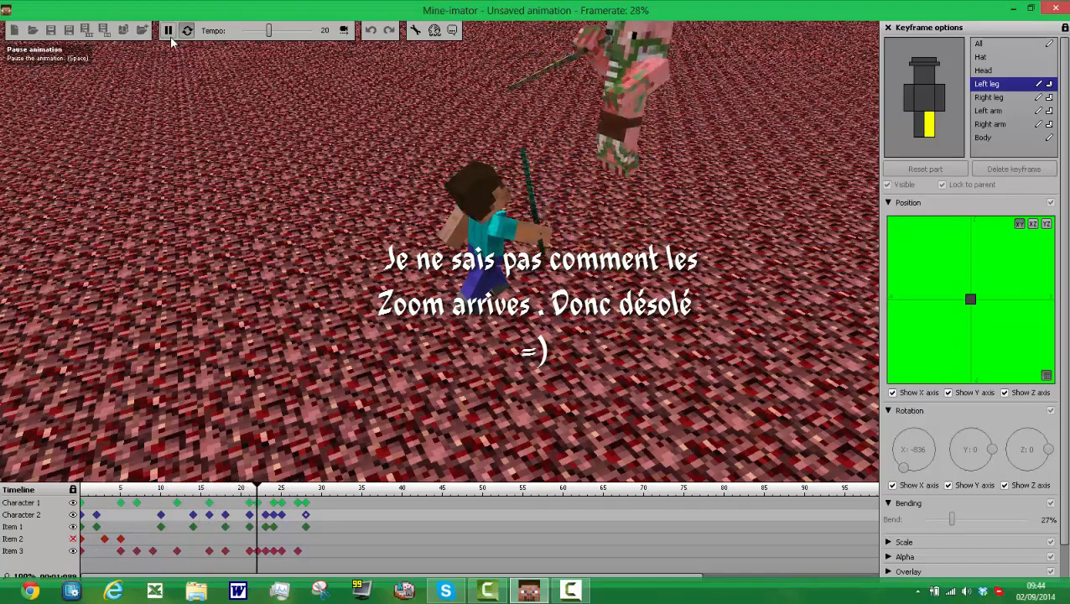
pyautogui.click(349, 502)
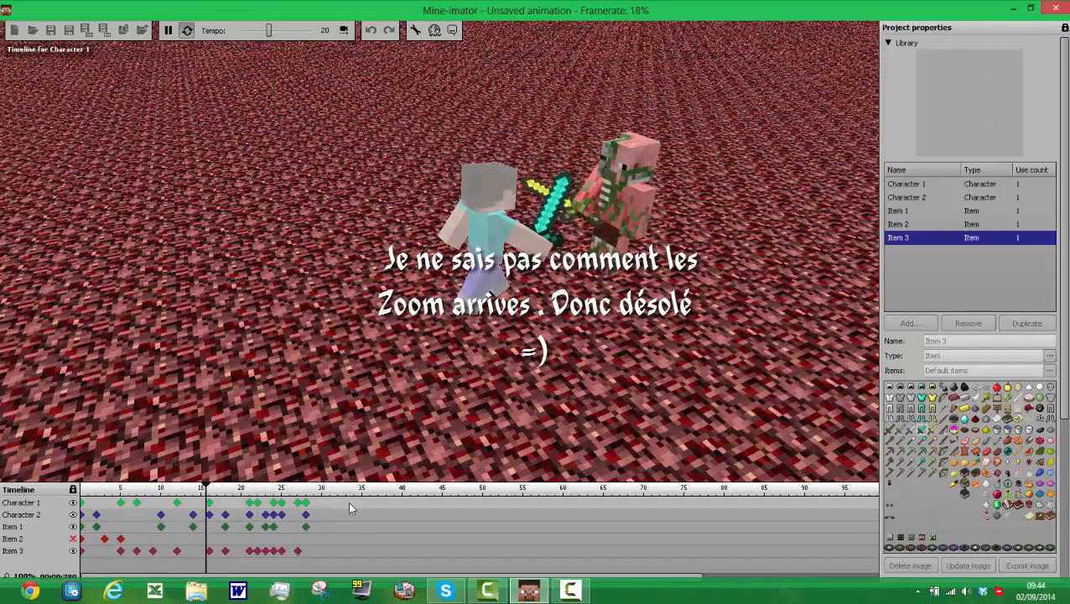
pyautogui.click(168, 31)
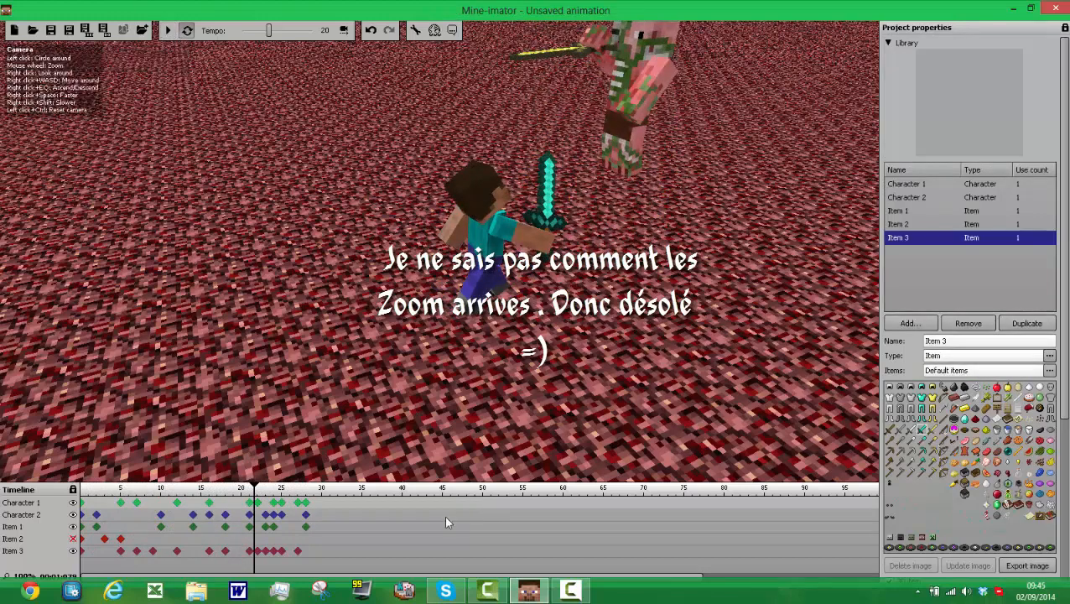
# Step: Create a frame 33 keyframe for Character 1 and reset both legs and both arms to their default pose
pyautogui.click(345, 502)
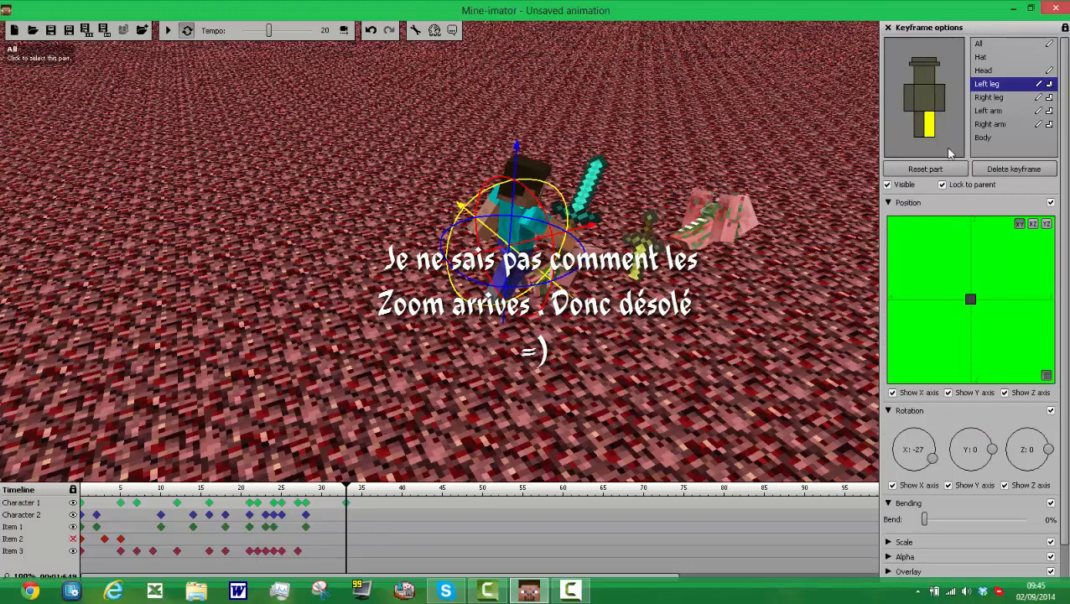
pyautogui.click(949, 173)
pyautogui.click(920, 126)
pyautogui.click(922, 171)
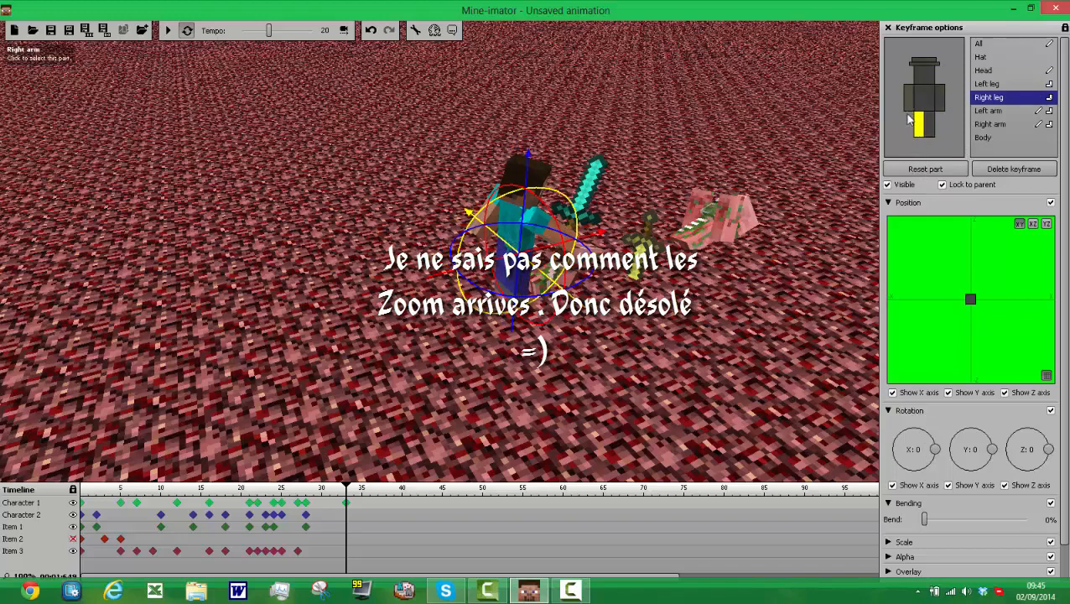
pyautogui.click(910, 120)
pyautogui.click(922, 170)
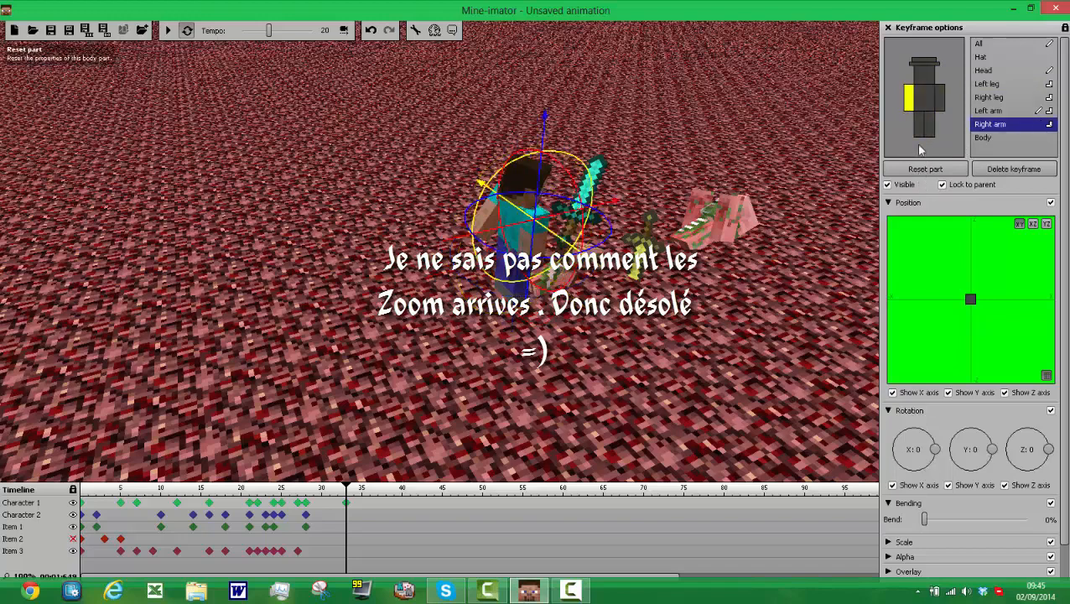
pyautogui.click(938, 98)
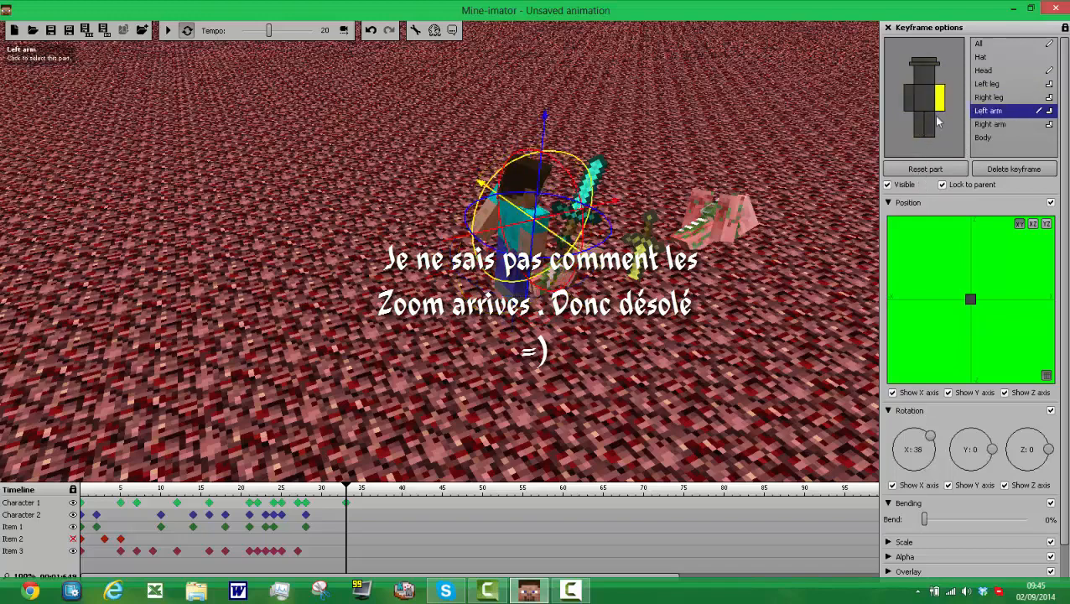
pyautogui.click(933, 170)
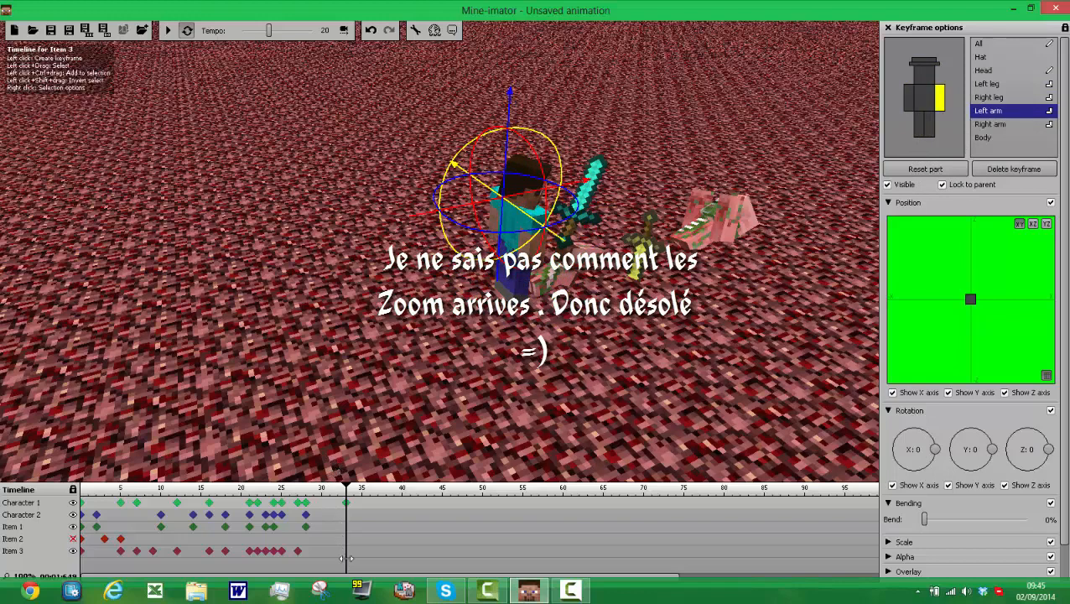
# Step: Create a frame 33 keyframe for Item 3 and rotate the diamond sword to about X -240, Y -57, Z -41
pyautogui.click(345, 551)
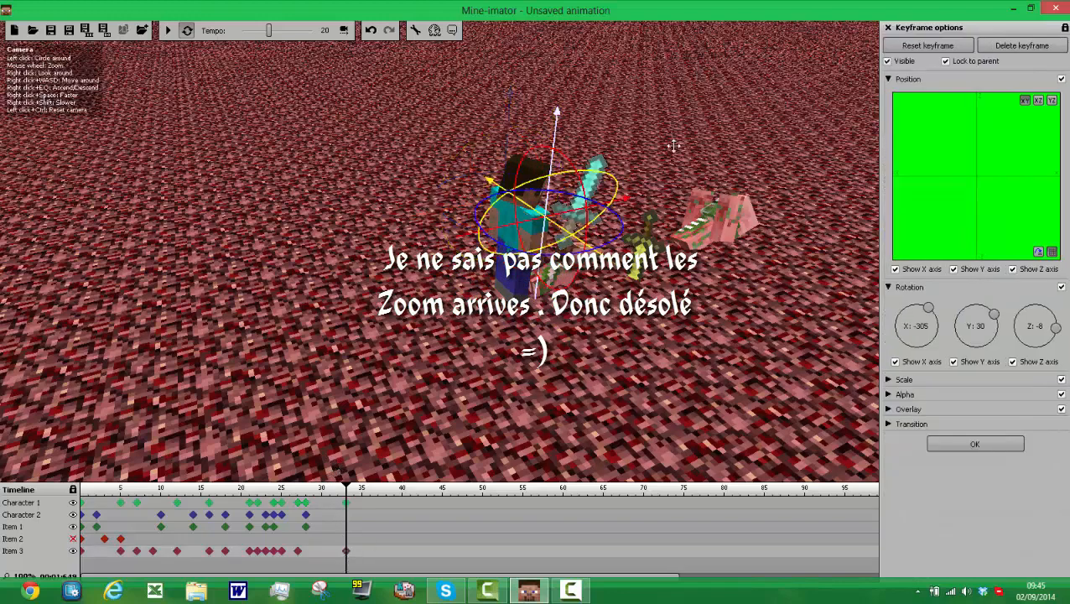
pyautogui.moveTo(577, 237); pyautogui.dragTo(475, 347)
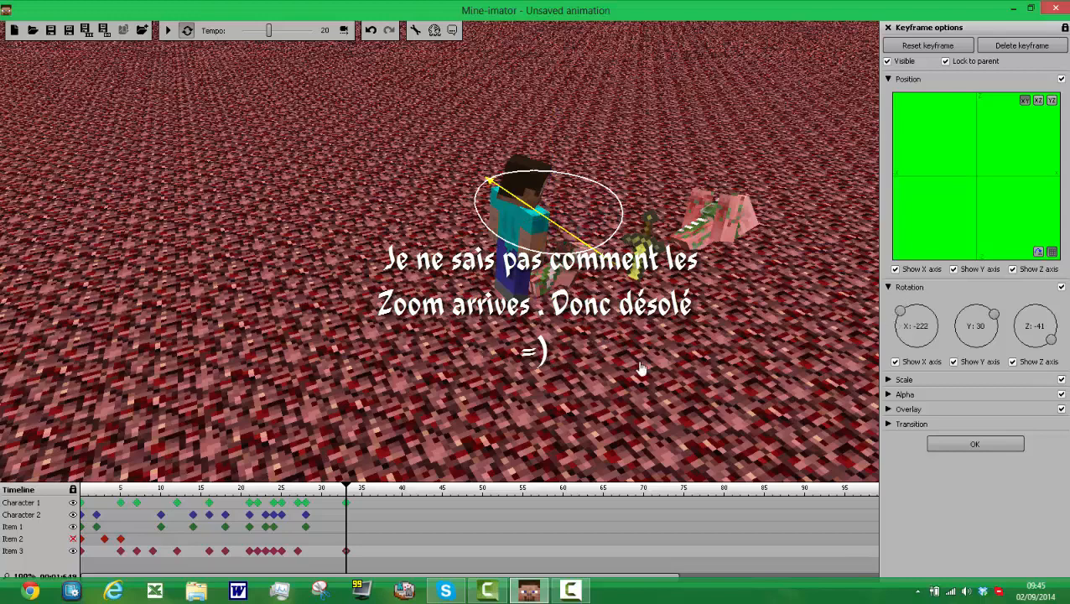
pyautogui.moveTo(640, 369); pyautogui.dragTo(642, 366)
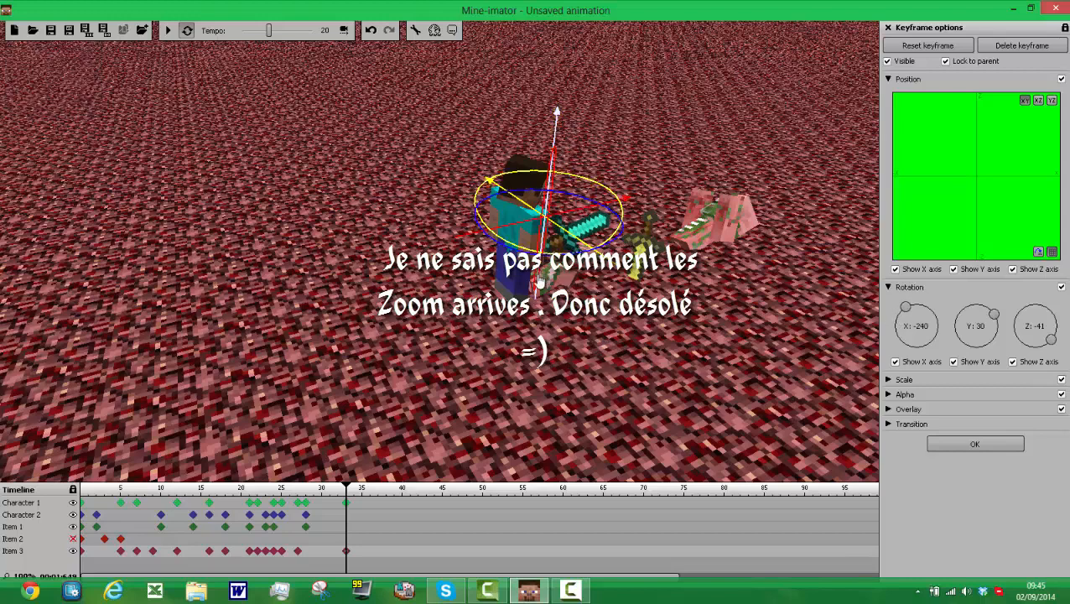
pyautogui.moveTo(535, 292); pyautogui.dragTo(535, 295)
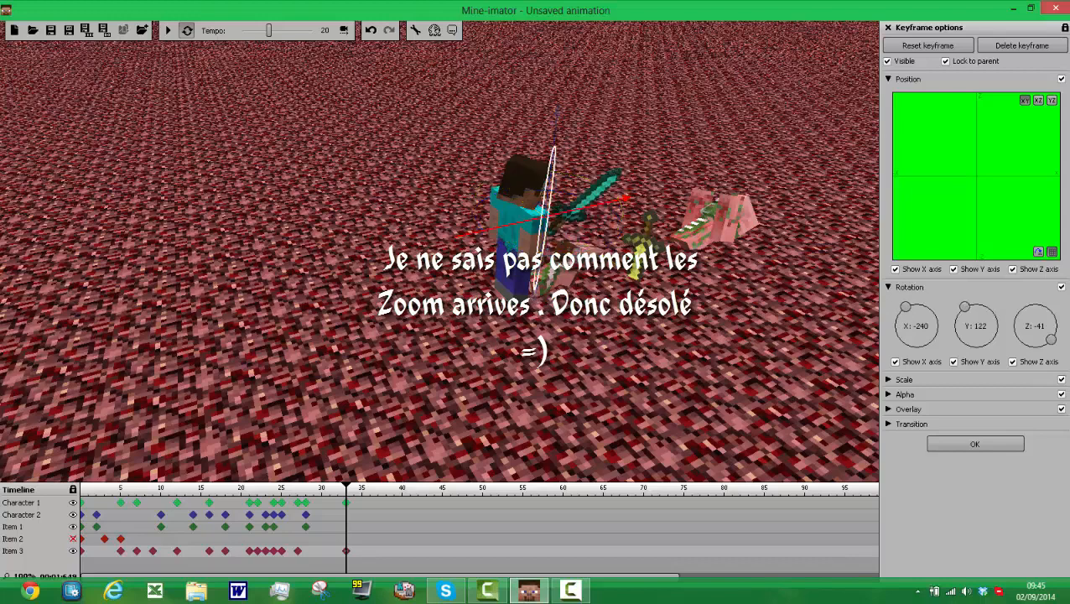
pyautogui.moveTo(517, 352); pyautogui.dragTo(305, 293)
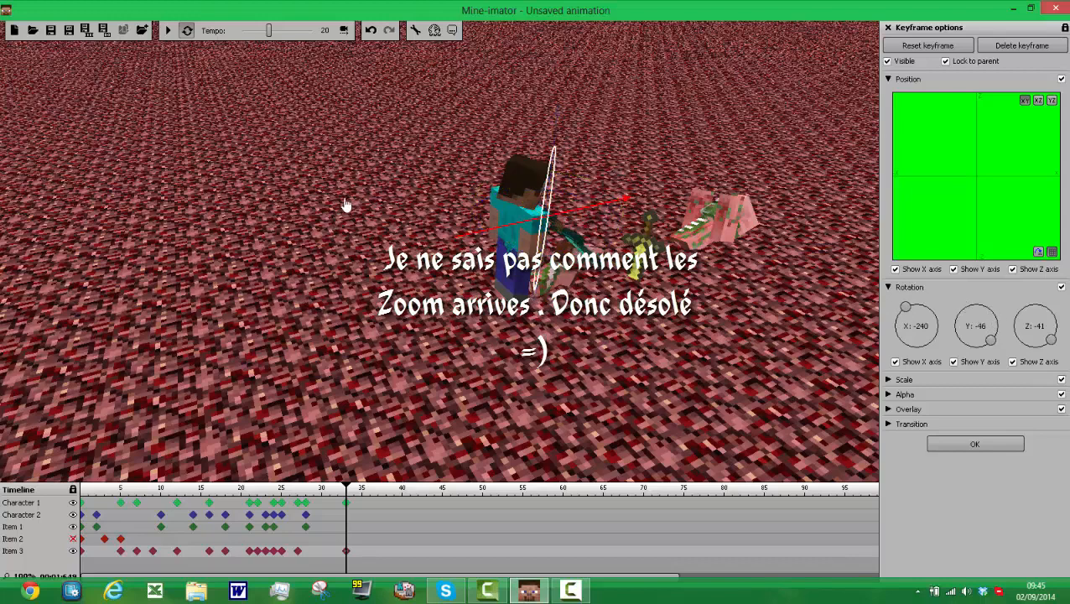
pyautogui.moveTo(344, 204); pyautogui.dragTo(354, 203)
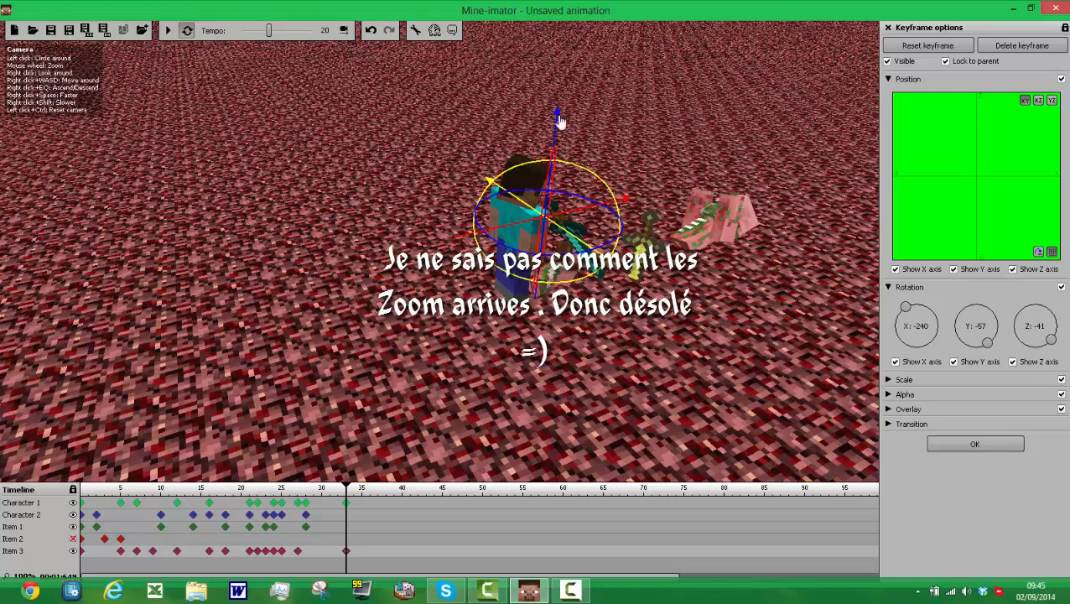
# Step: Move the diamond sword down and inward at frame 33 so it sits at Character 1's lowered hand
pyautogui.moveTo(560, 122); pyautogui.dragTo(520, 221)
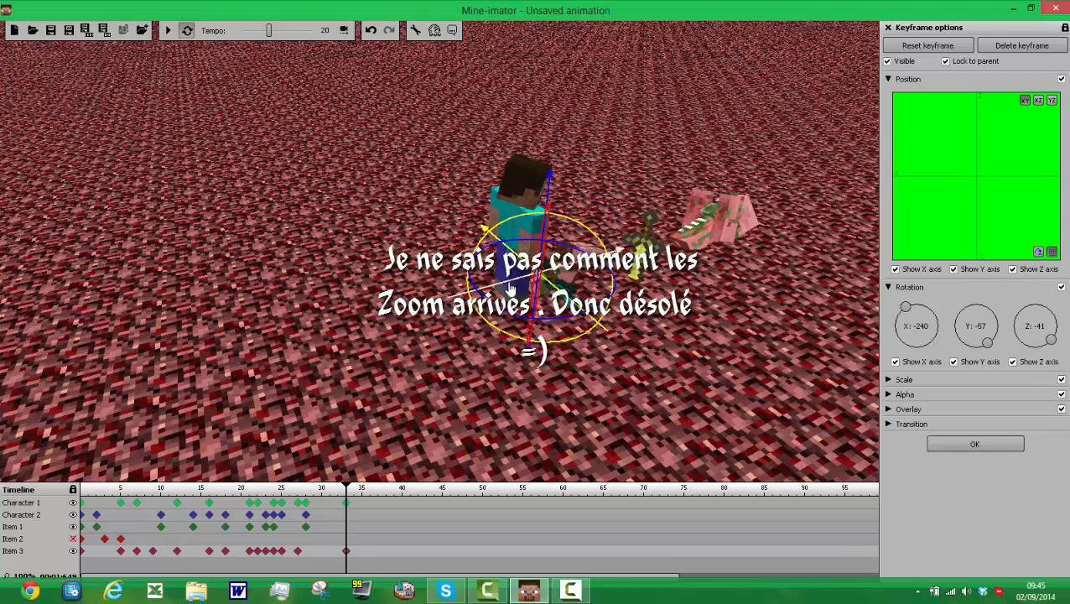
pyautogui.moveTo(509, 287); pyautogui.dragTo(493, 298)
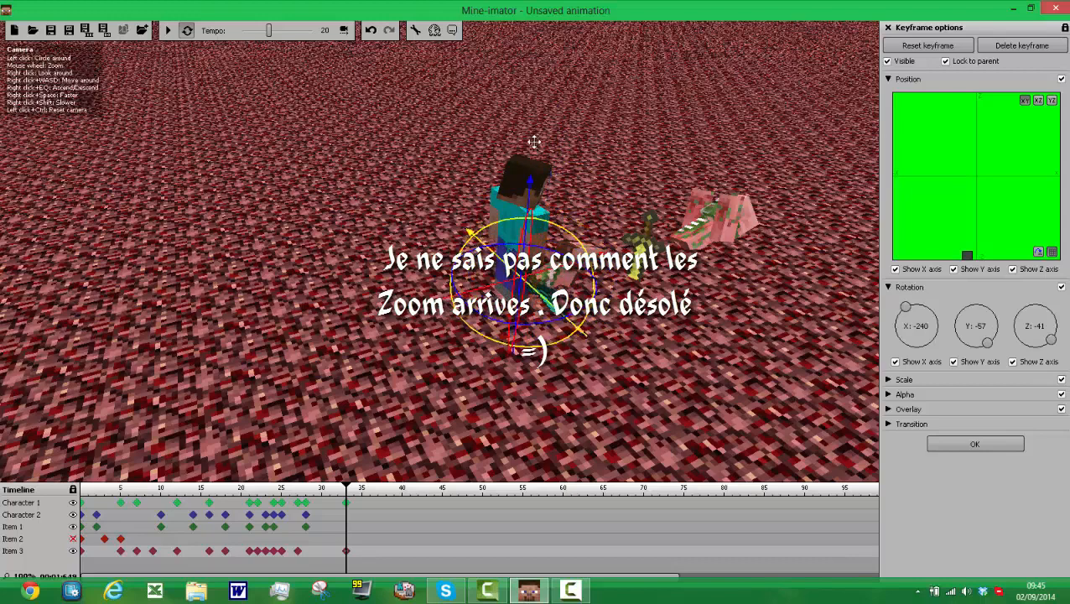
pyautogui.moveTo(528, 188); pyautogui.dragTo(532, 173)
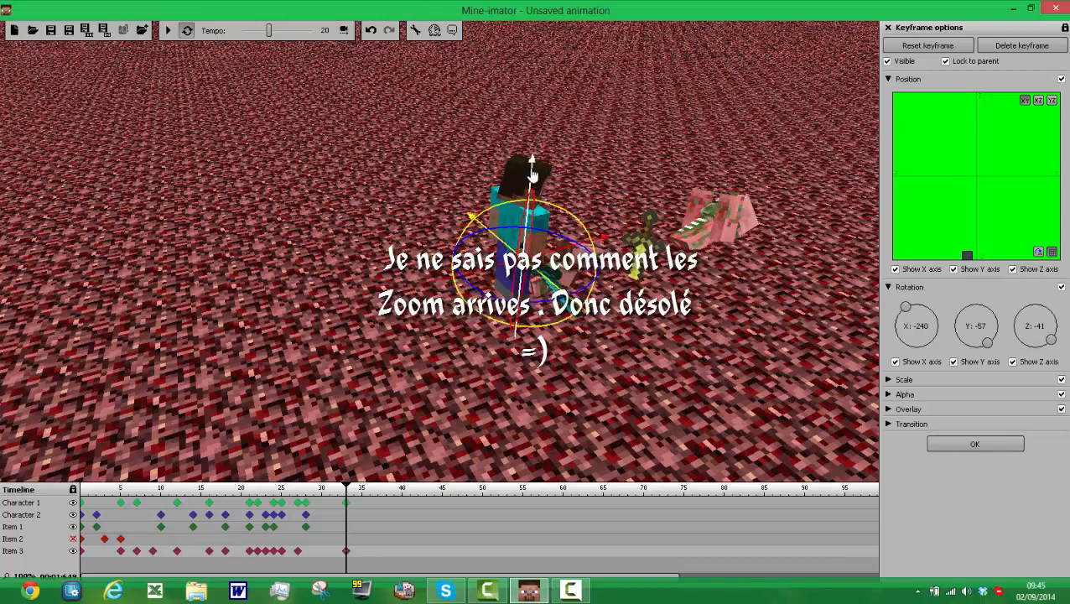
pyautogui.moveTo(505, 245); pyautogui.dragTo(489, 285)
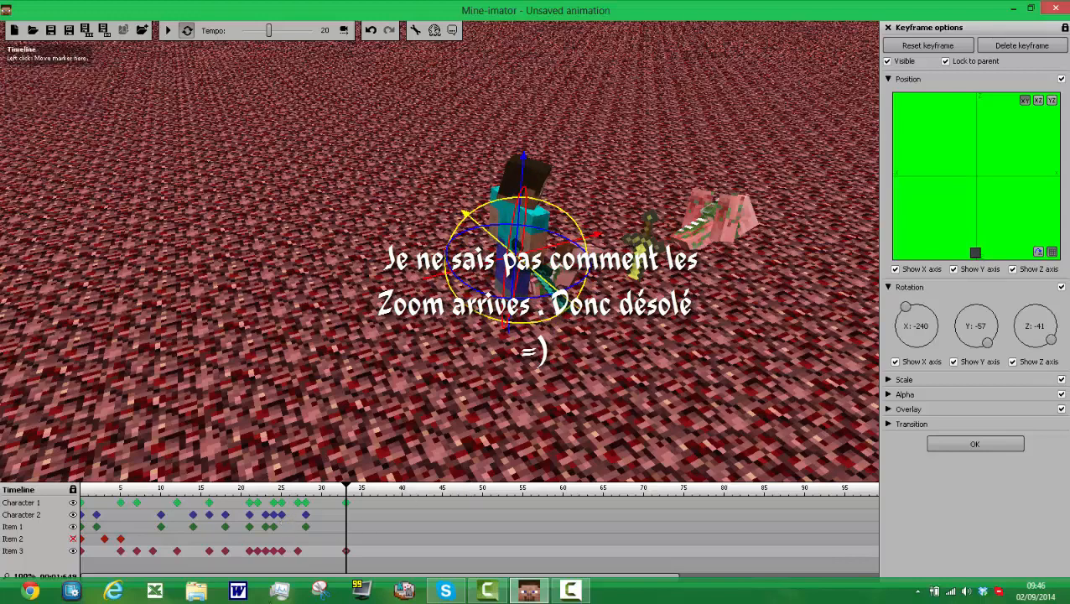
# Step: Create a frame 35 keyframe for Character 1 and reset its head
pyautogui.click(362, 506)
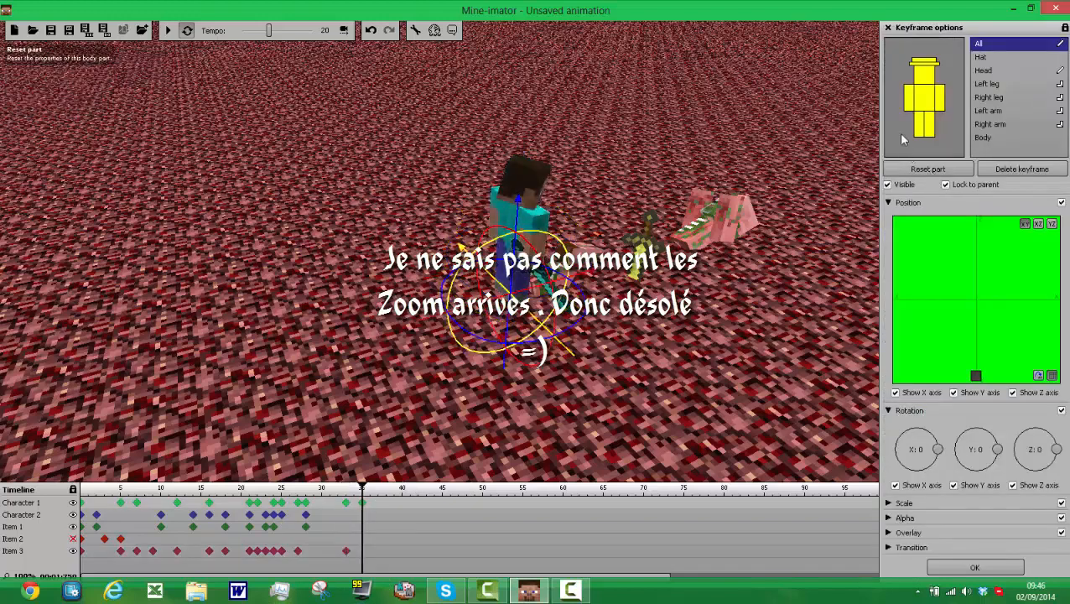
pyautogui.click(926, 84)
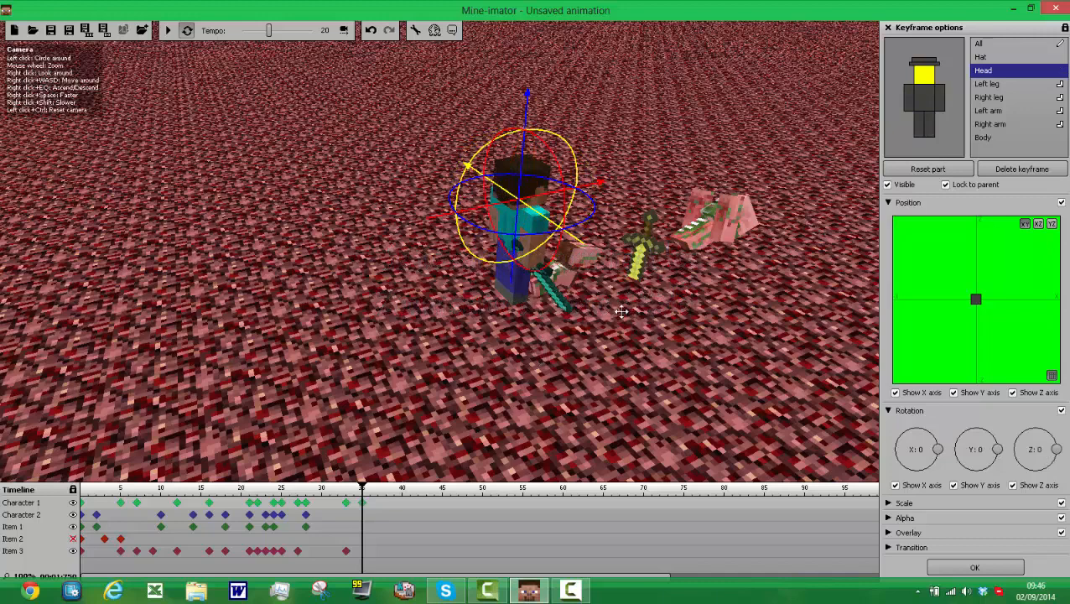
# Step: Create a frame 36 keyframe for Character 1 and reset its head
pyautogui.click(374, 507)
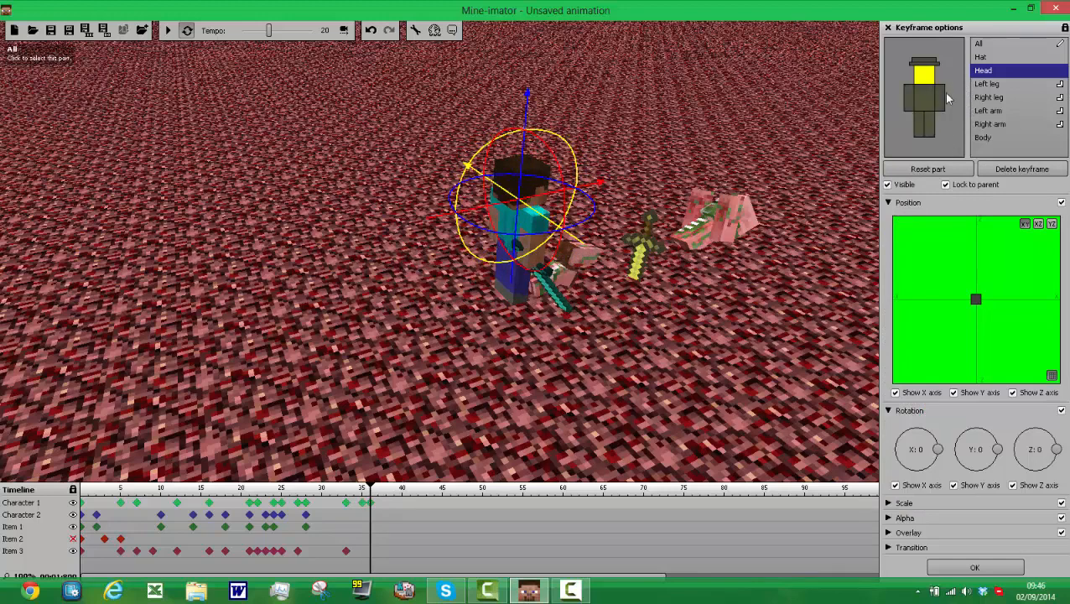
pyautogui.click(948, 99)
pyautogui.click(926, 75)
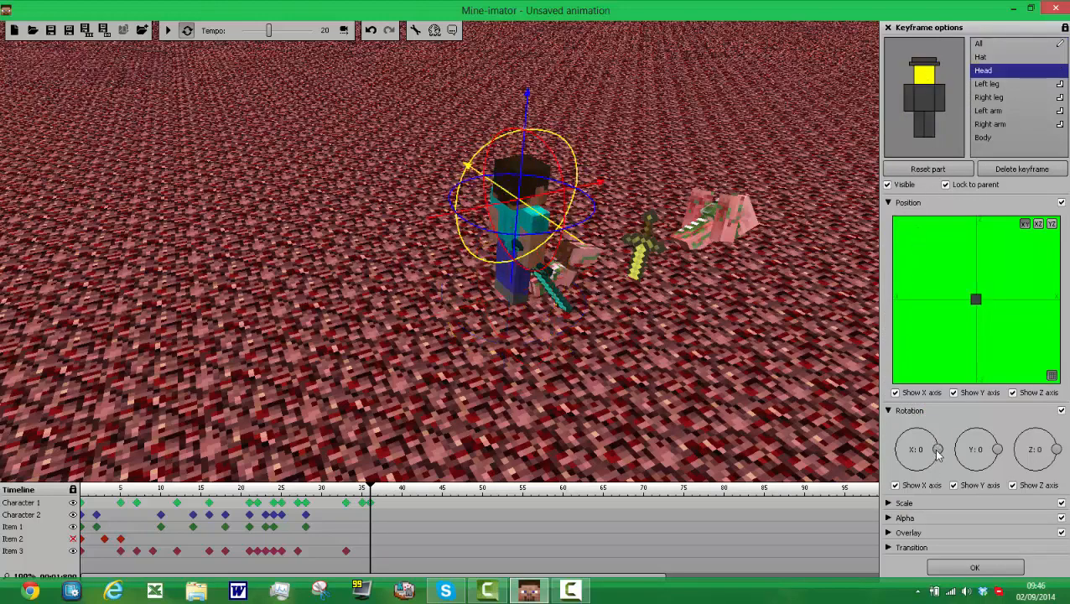
pyautogui.click(956, 120)
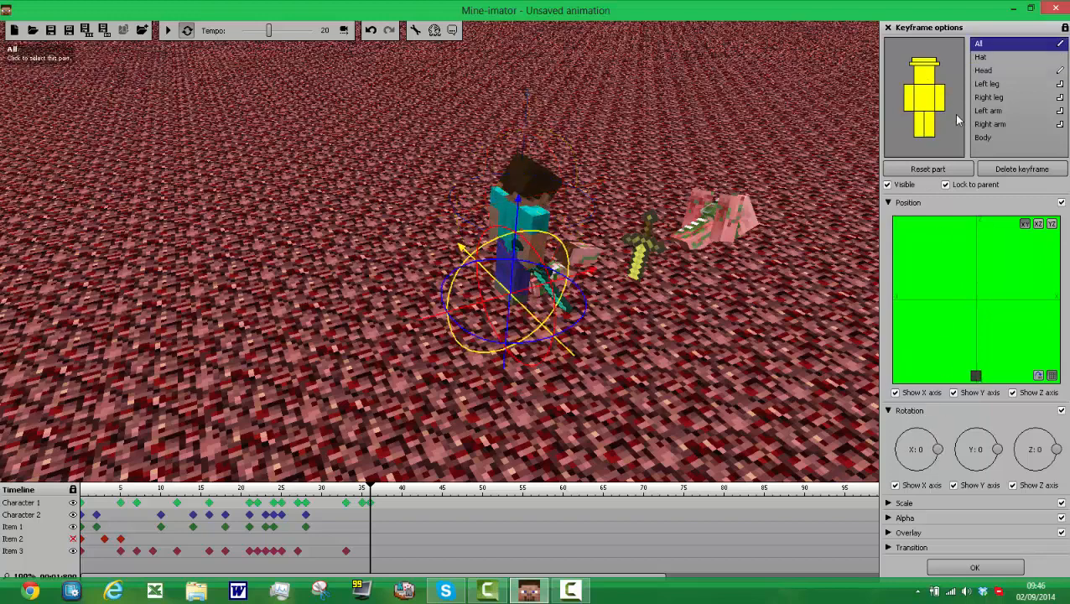
pyautogui.click(922, 65)
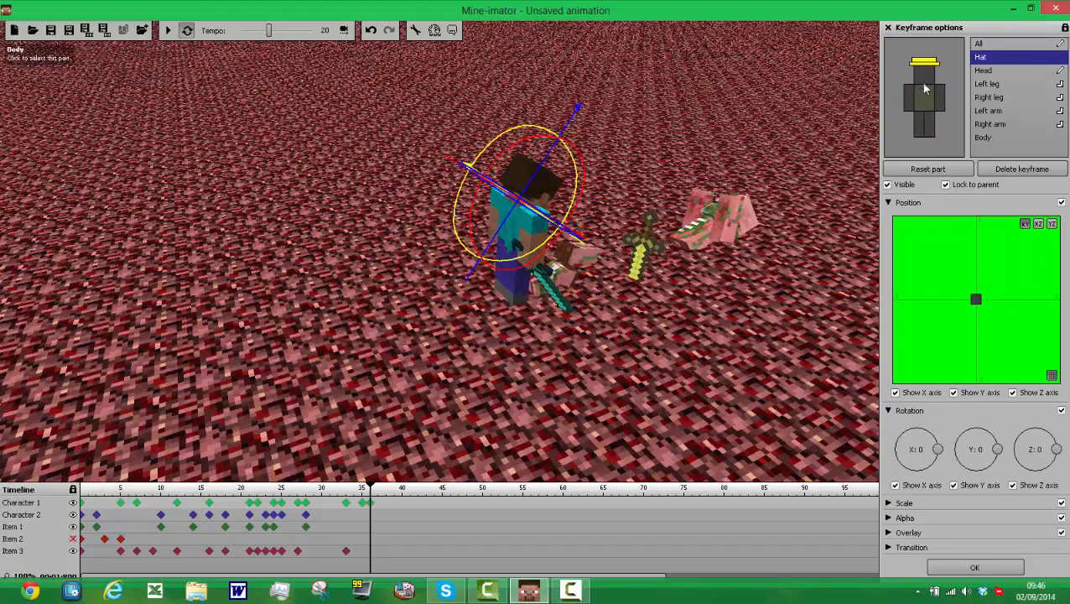
pyautogui.click(923, 76)
pyautogui.click(926, 167)
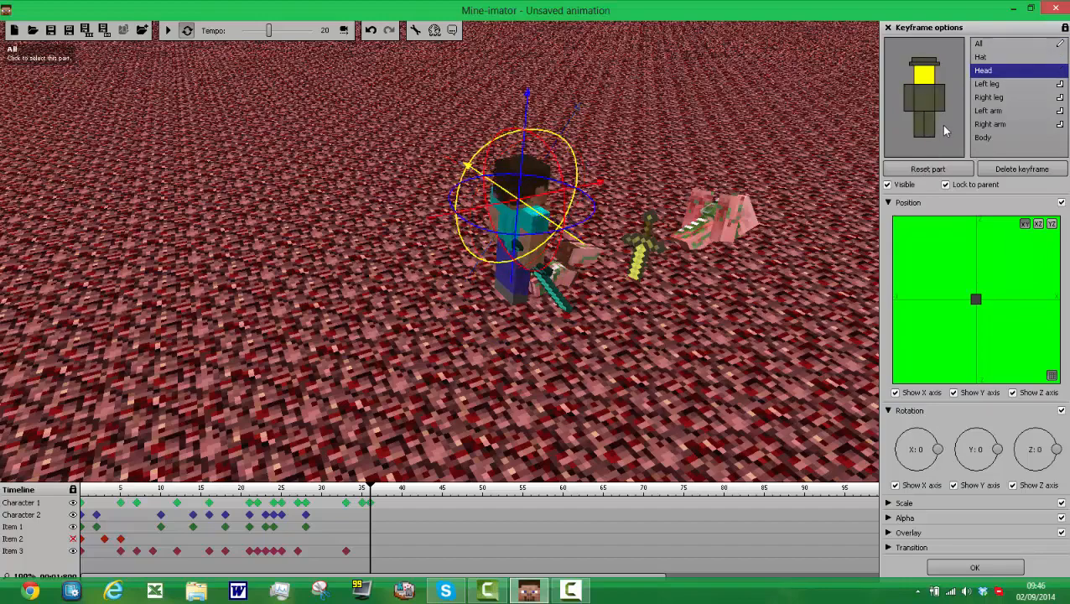
# Step: Reset the whole of Character 1 at frame 36 to its default position and rotation after a trial X rotation
pyautogui.click(944, 131)
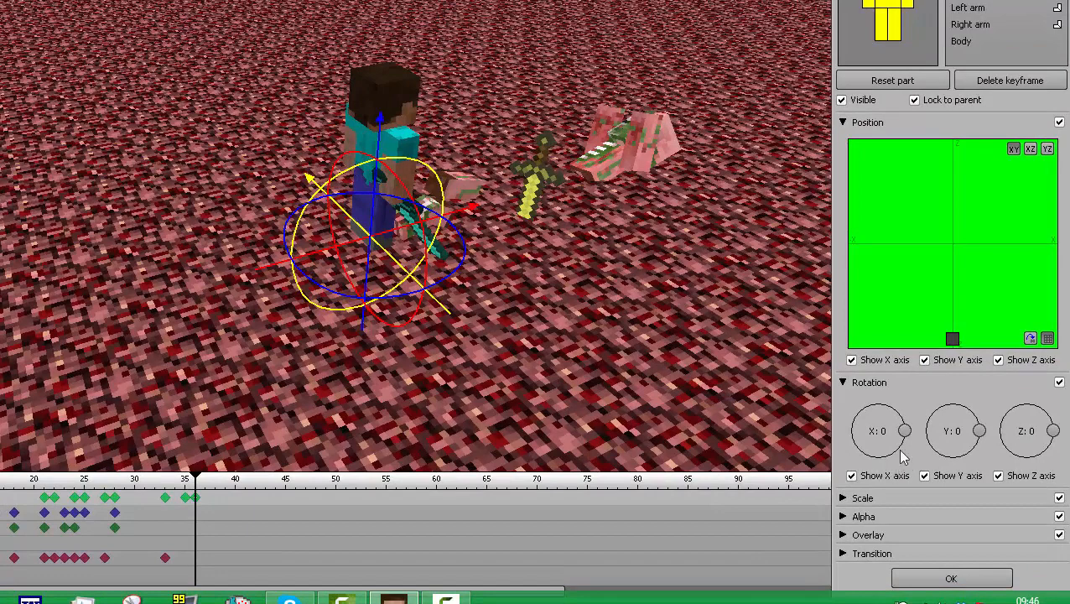
pyautogui.moveTo(905, 432); pyautogui.dragTo(850, 420)
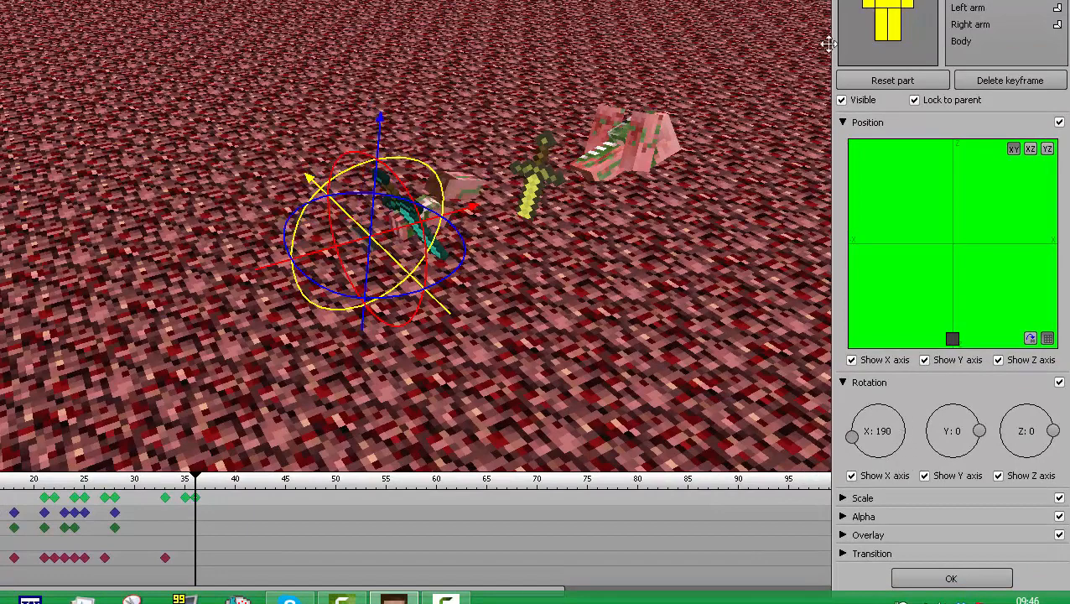
pyautogui.click(893, 80)
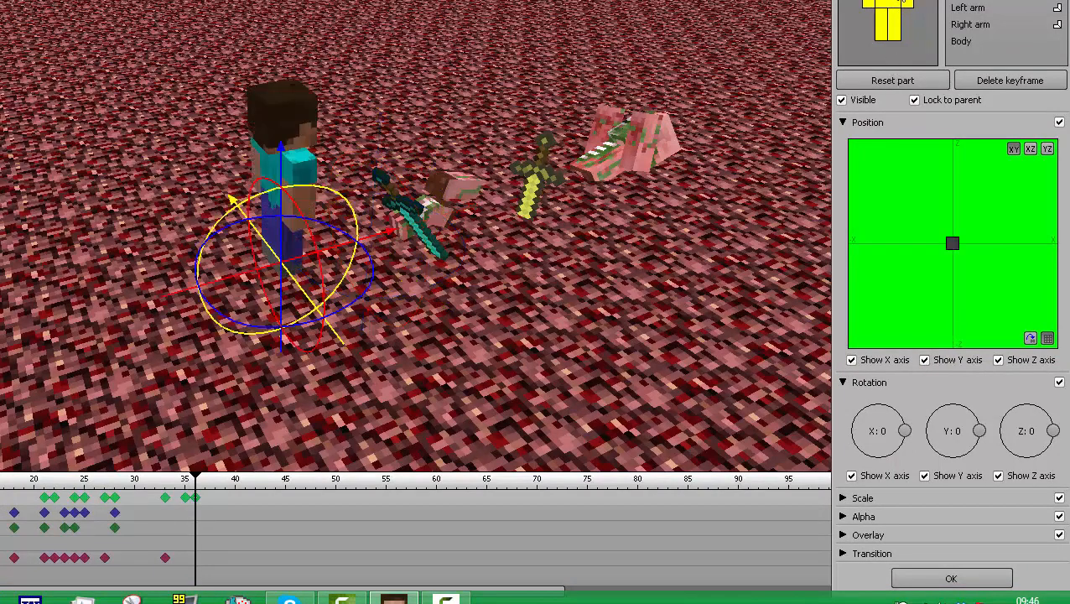
# Step: Try rotating the whole of Character 1 to about Y 6, Z -103 at frame 36, and reset it
pyautogui.click(899, 1)
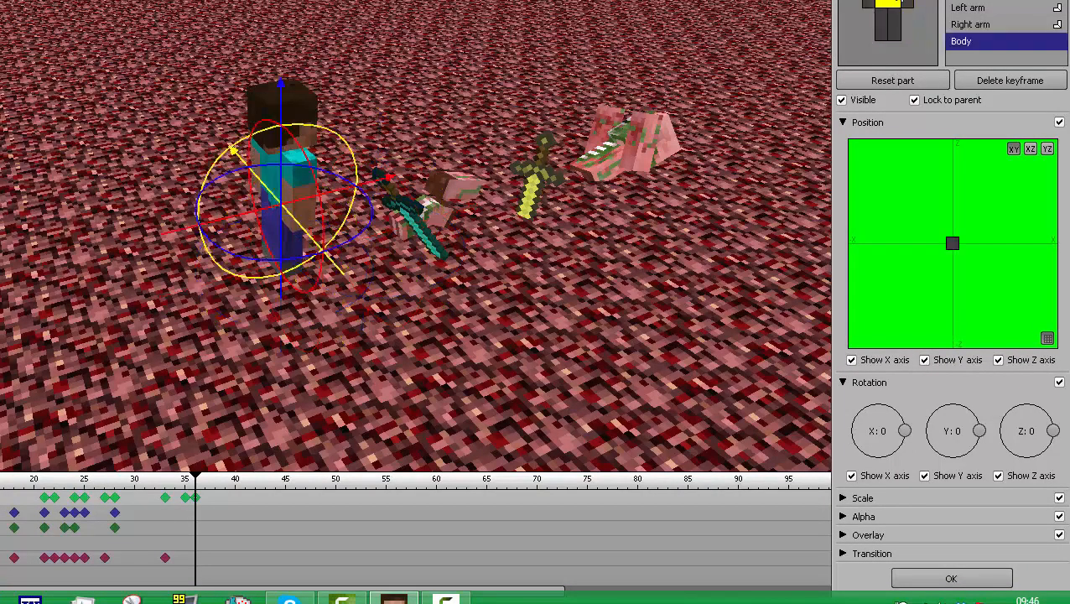
pyautogui.click(889, 1)
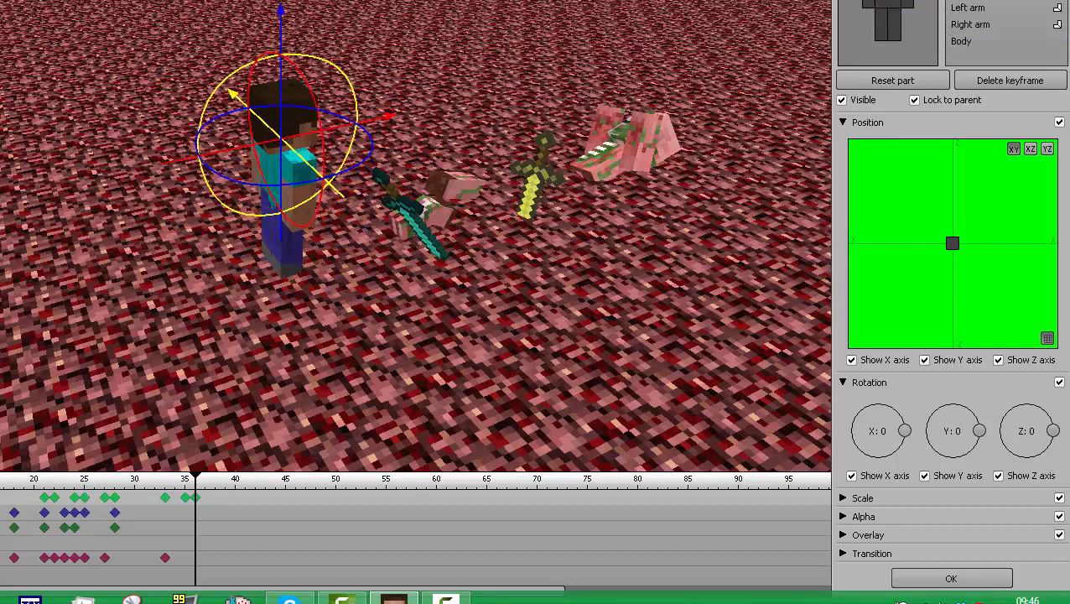
pyautogui.click(914, 23)
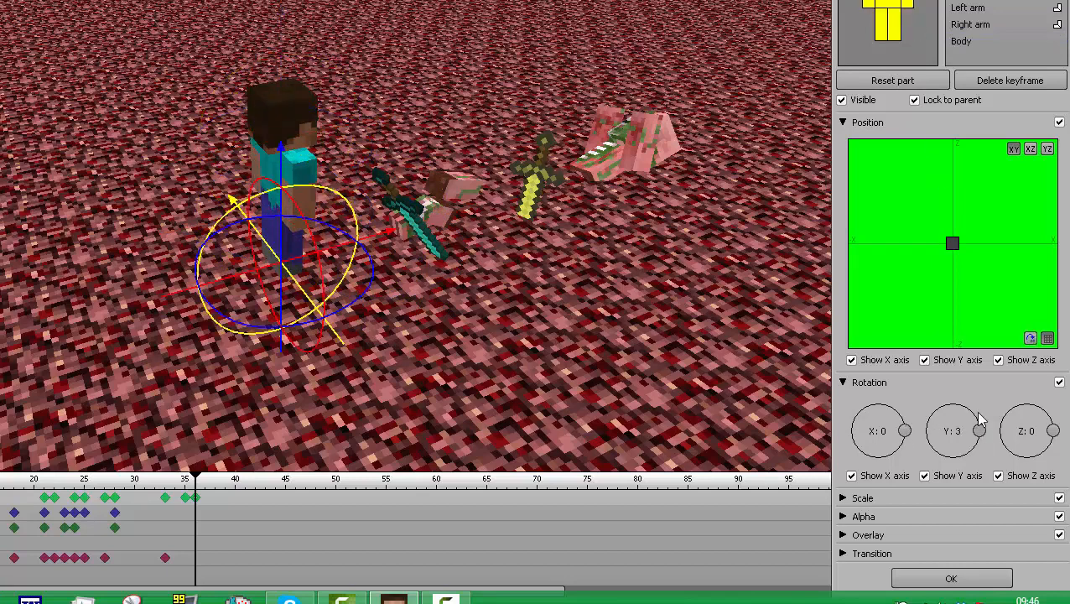
pyautogui.moveTo(981, 419); pyautogui.dragTo(984, 409)
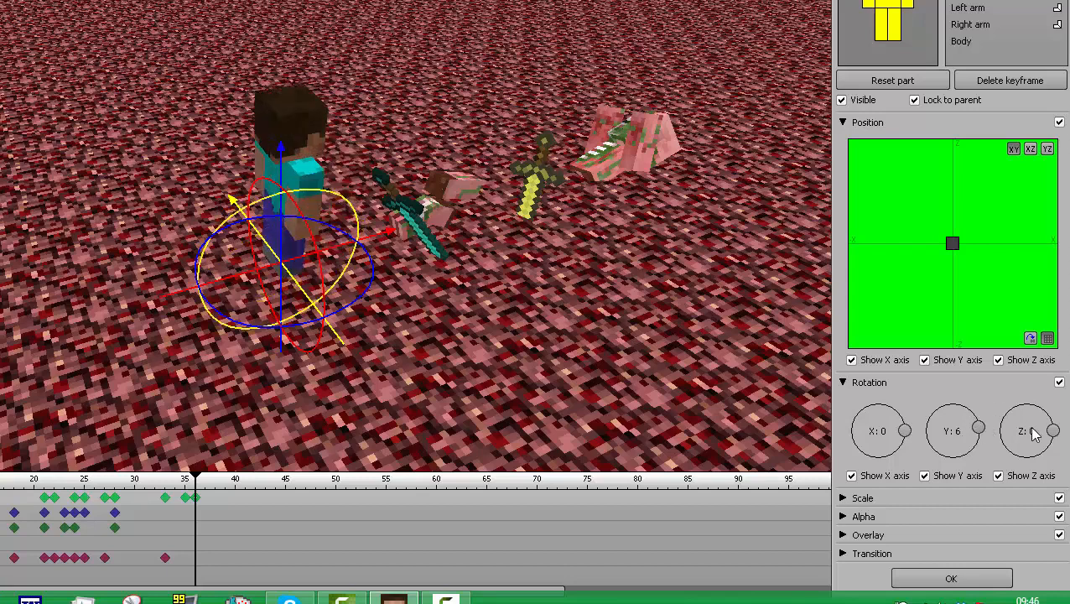
pyautogui.moveTo(1056, 436); pyautogui.dragTo(1020, 462)
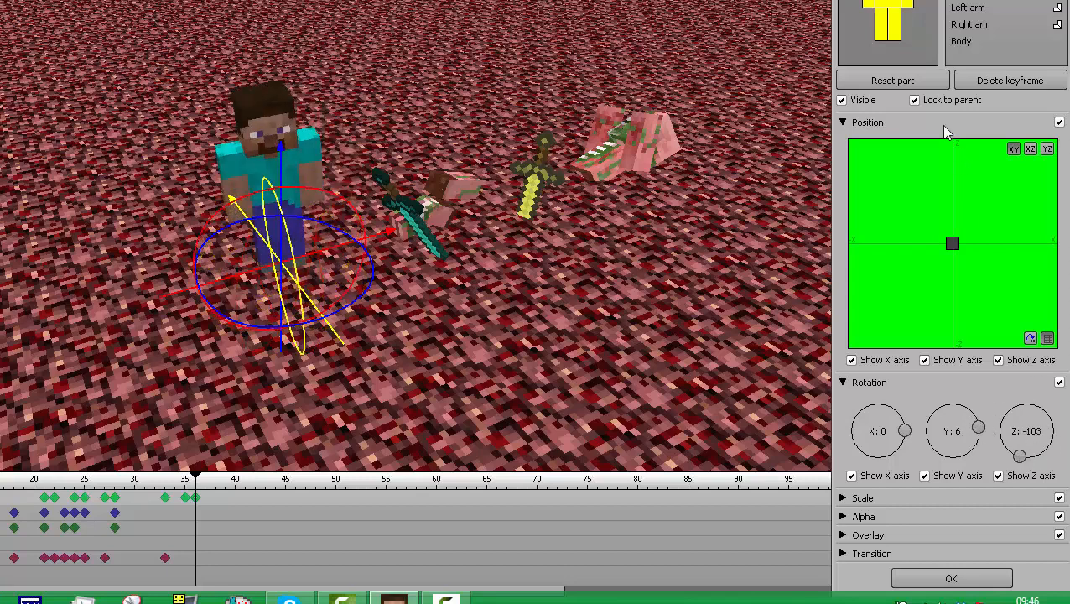
pyautogui.click(920, 81)
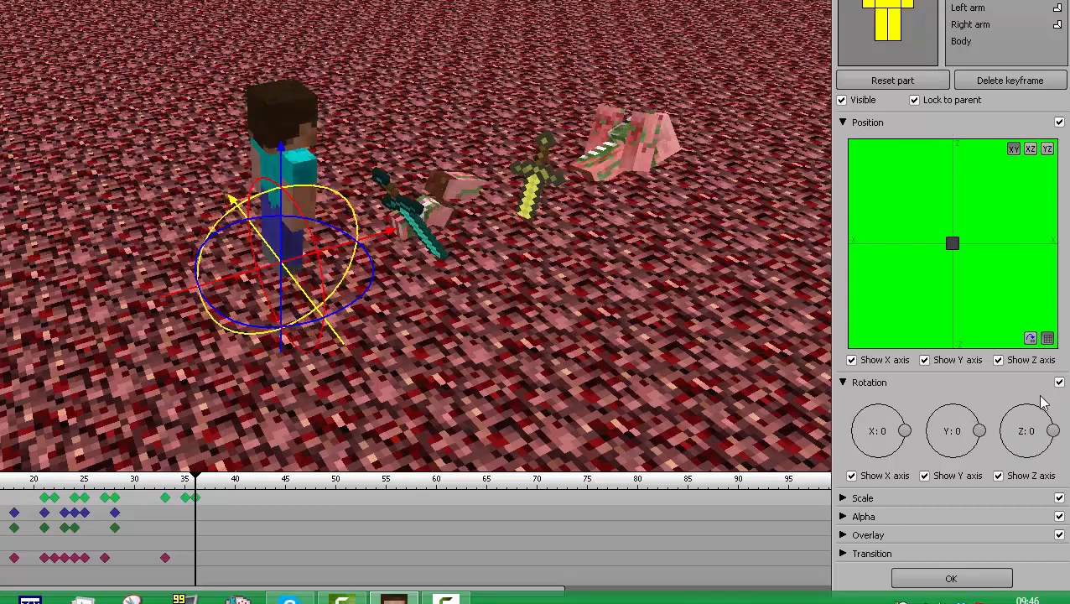
# Step: Turn the whole of Character 1 away from the fallen opponent, to about Z -190 at frame 36
pyautogui.moveTo(1056, 442); pyautogui.dragTo(1031, 476)
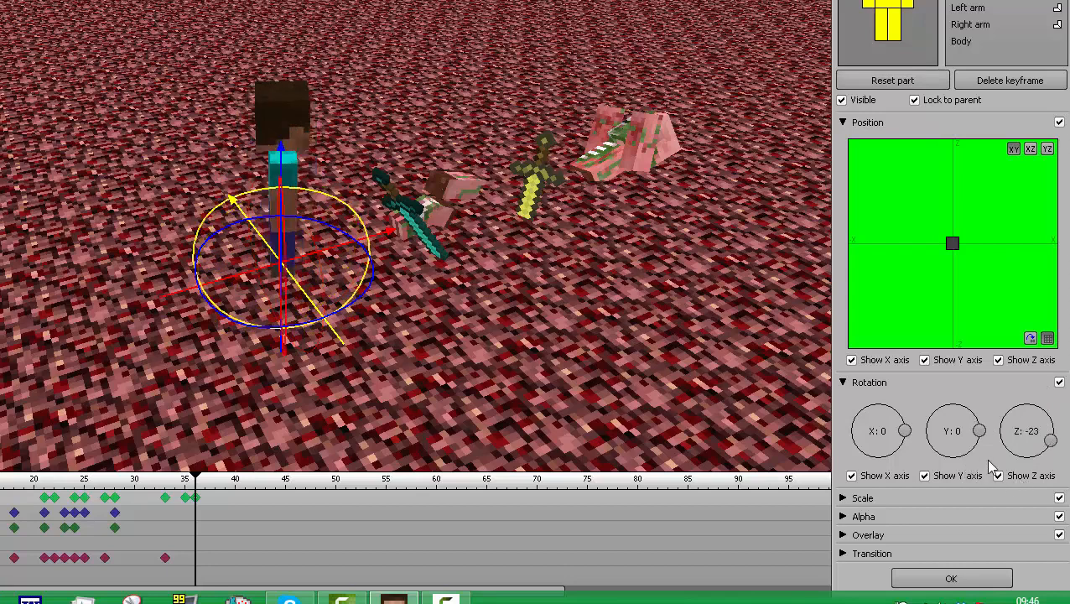
pyautogui.moveTo(1048, 453); pyautogui.dragTo(996, 430)
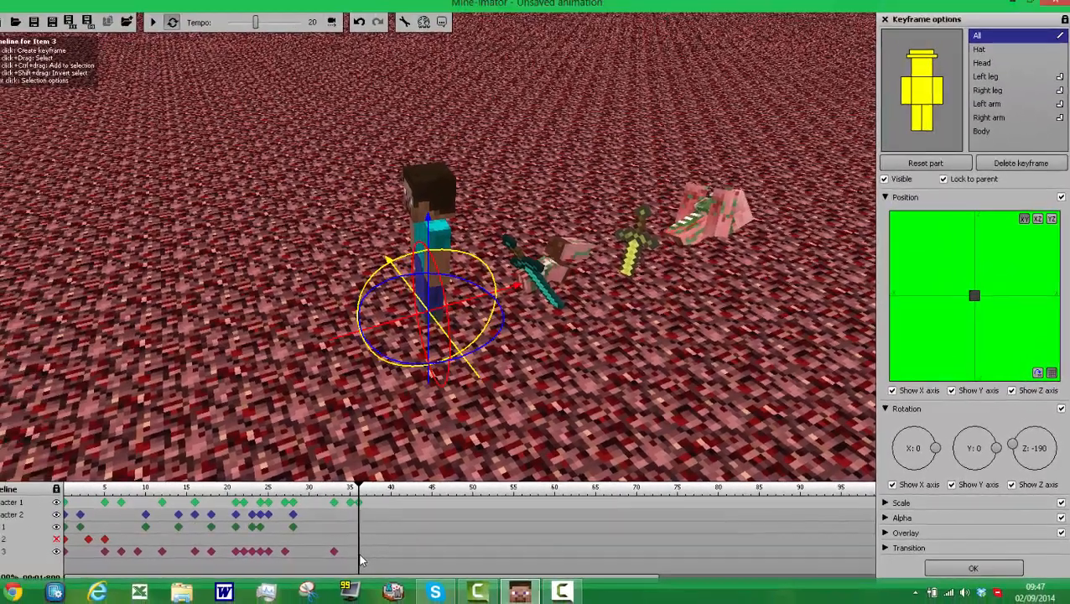
# Step: Create a frame 36 keyframe for Item 3, rotate the diamond sword to about X -239, Z -17, and move it to Character 1's lowered hand
pyautogui.click(195, 559)
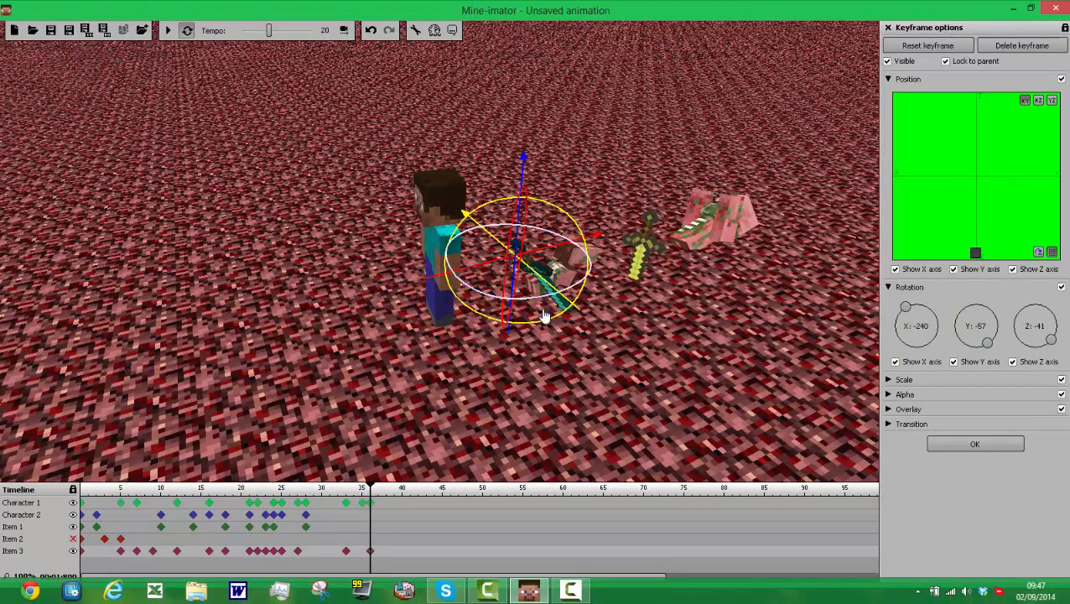
pyautogui.moveTo(541, 304); pyautogui.dragTo(547, 270)
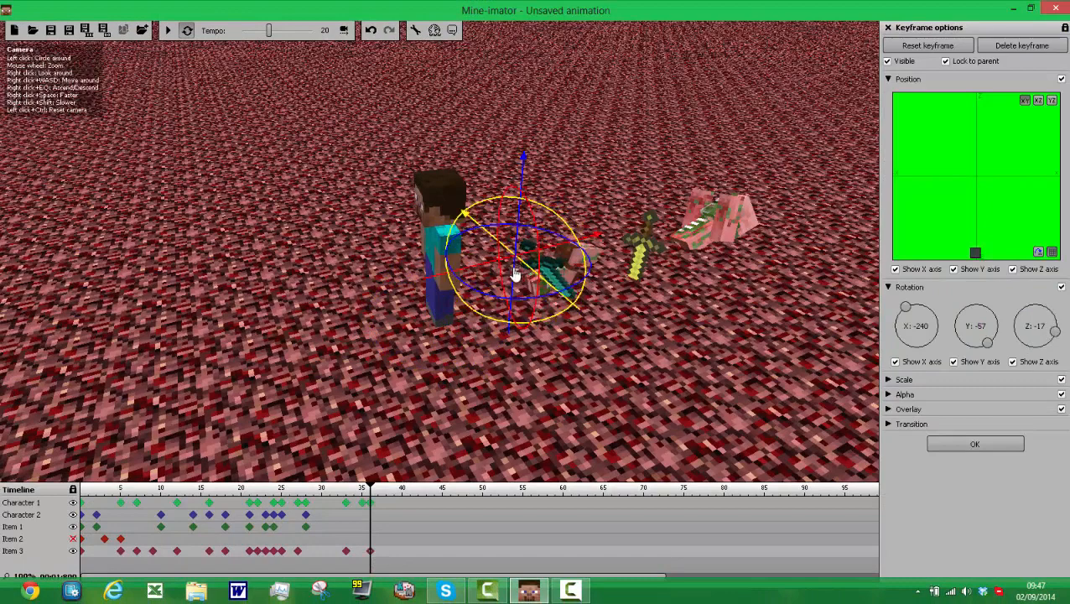
pyautogui.moveTo(421, 273); pyautogui.dragTo(391, 270)
pyautogui.moveTo(469, 268)
pyautogui.mouseDown()
pyautogui.moveTo(425, 304)
pyautogui.moveTo(391, 306)
pyautogui.mouseUp()
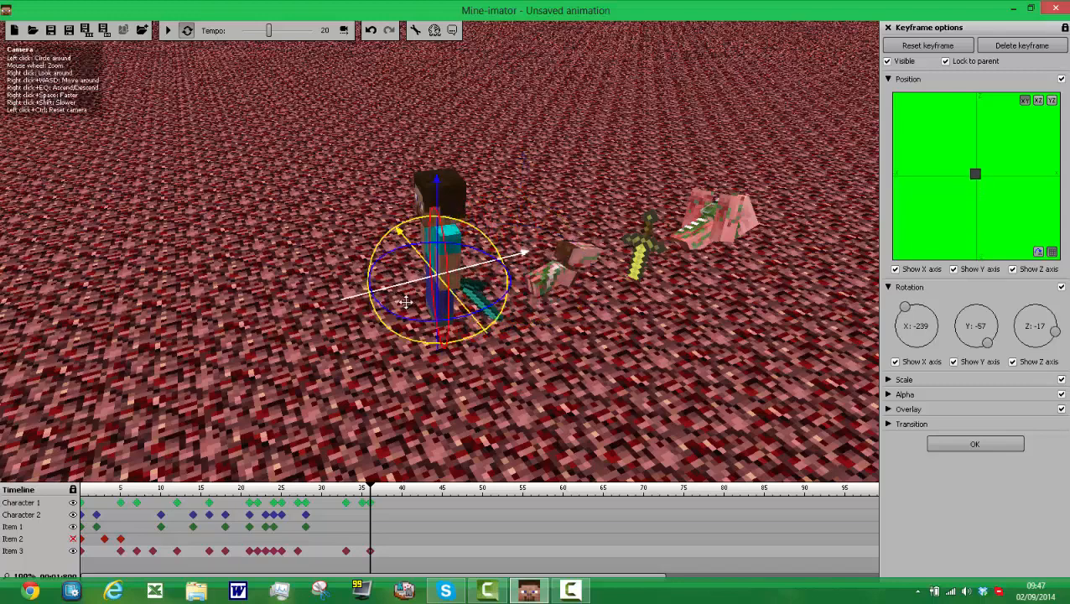
# Step: Create a frame 37 keyframe for Character 1 and rotate its right leg to about X -35
pyautogui.click(379, 502)
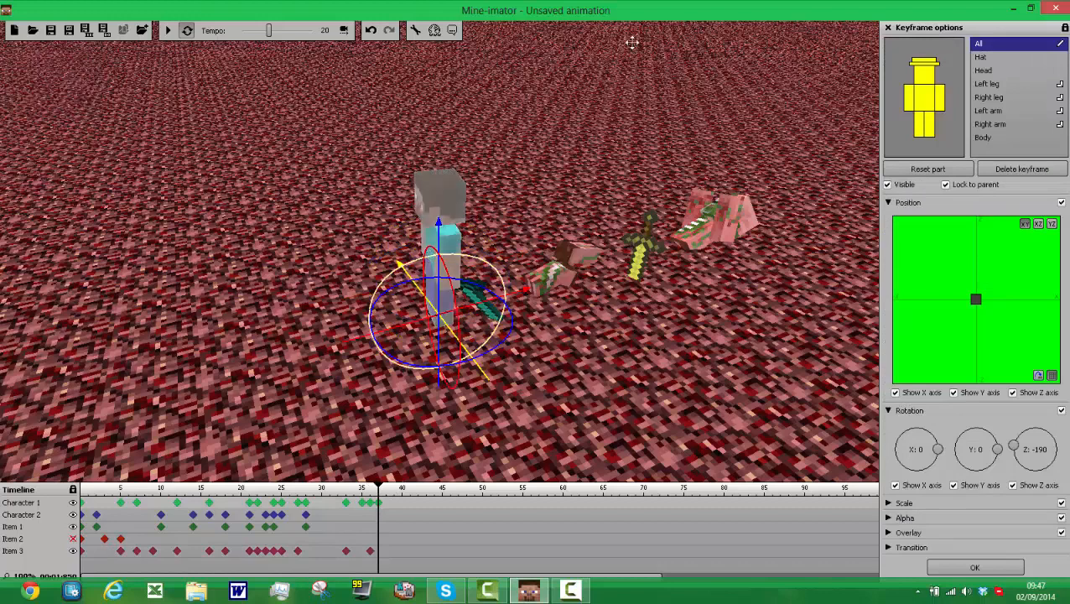
pyautogui.click(920, 134)
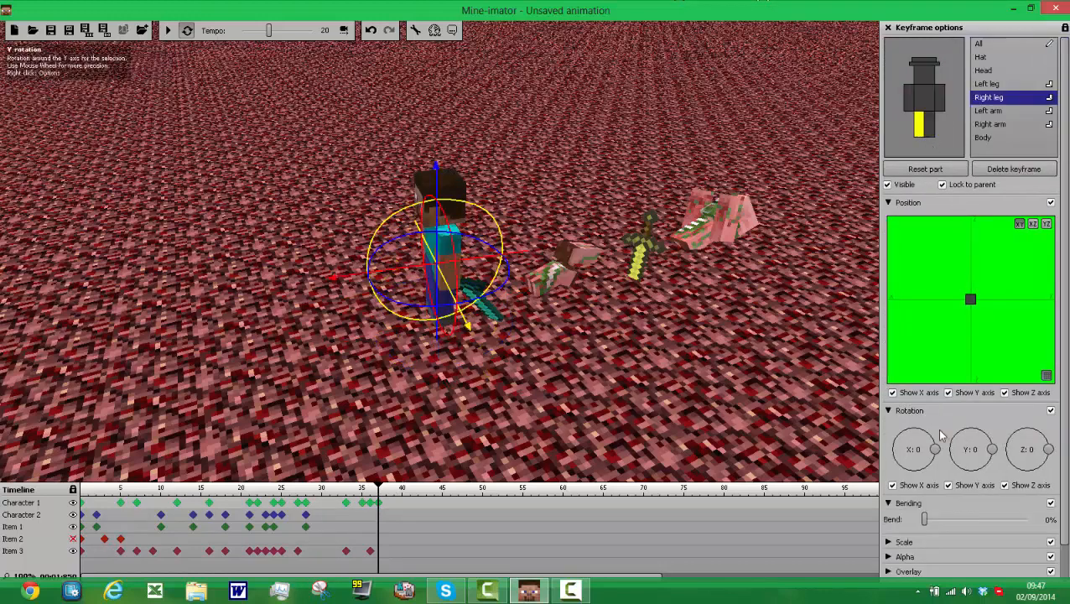
pyautogui.moveTo(937, 448); pyautogui.dragTo(970, 485)
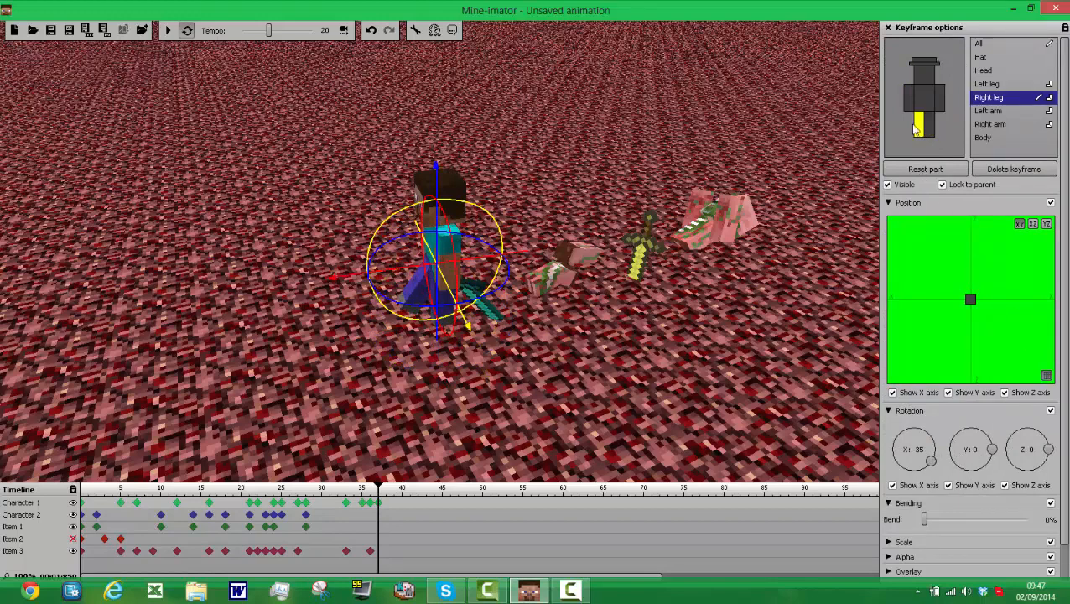
# Step: Try rotating Character 1's left leg to about X 43 and shifting it at frame 37, and reset the leg
pyautogui.click(927, 125)
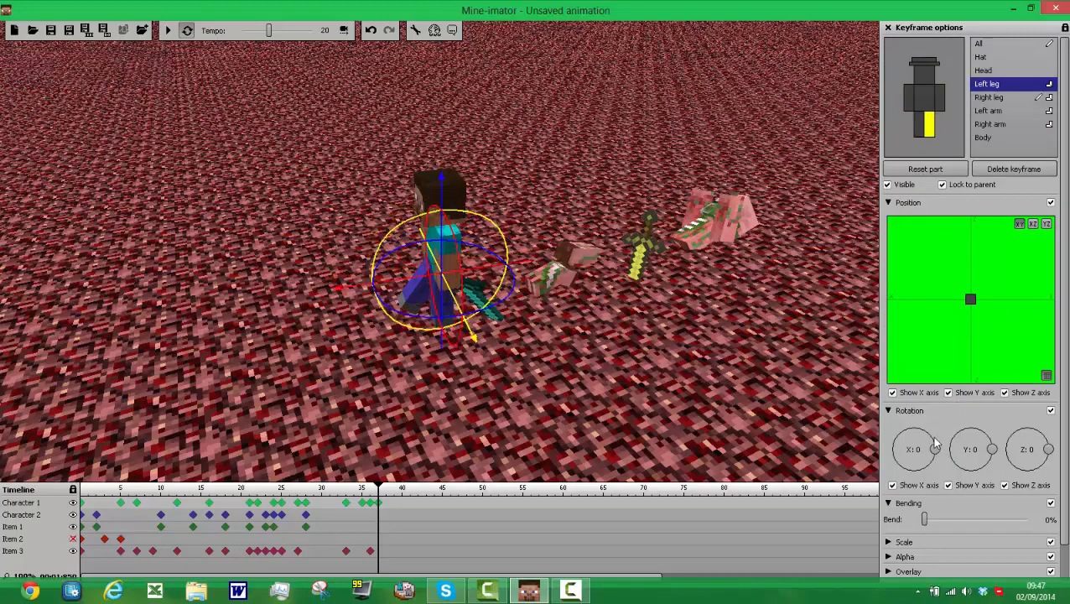
pyautogui.moveTo(937, 446); pyautogui.dragTo(929, 433)
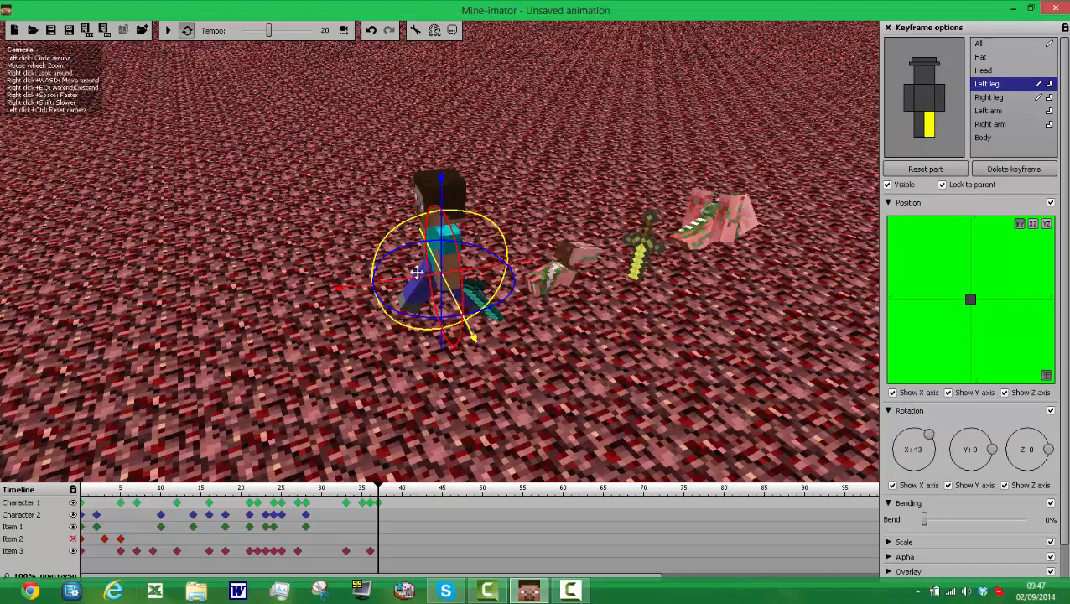
pyautogui.moveTo(398, 285); pyautogui.dragTo(414, 288)
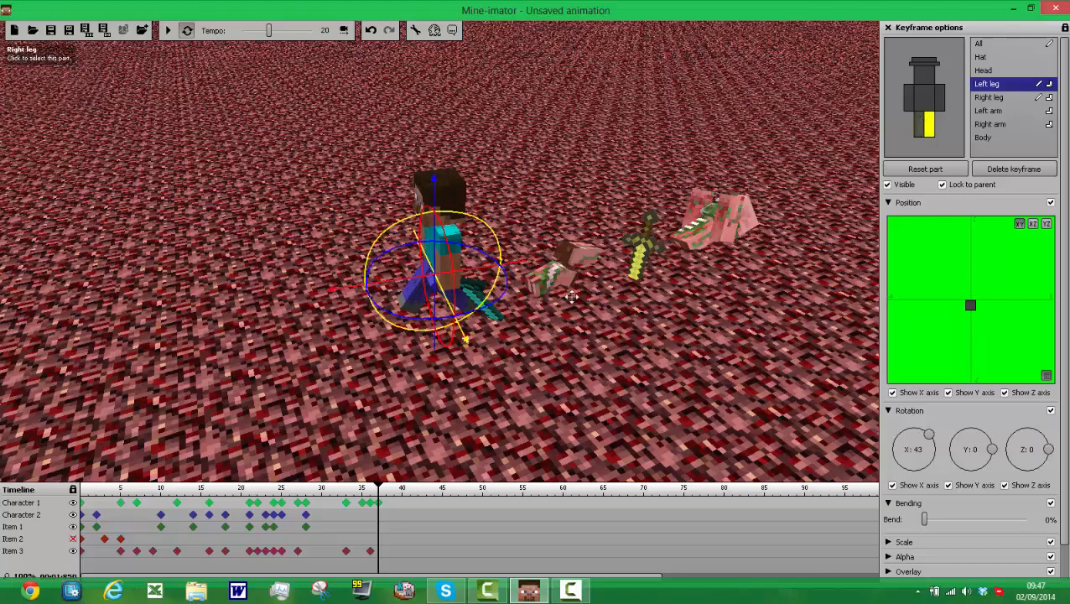
pyautogui.click(925, 169)
# Step: Rotate Character 1's left leg to X 35 at frame 37, opposite the right leg
pyautogui.click(921, 128)
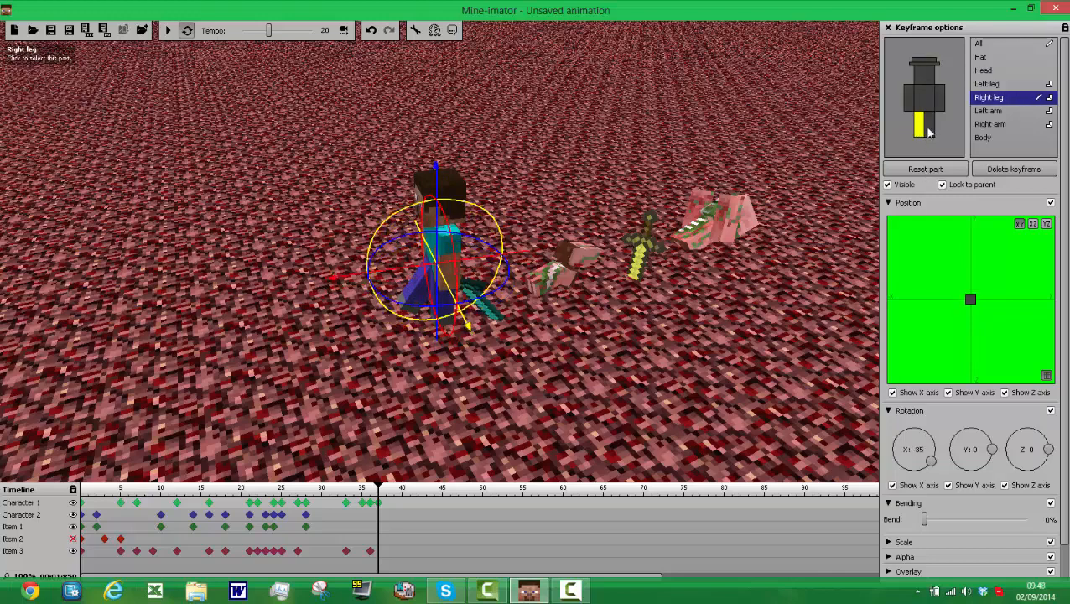
pyautogui.click(932, 131)
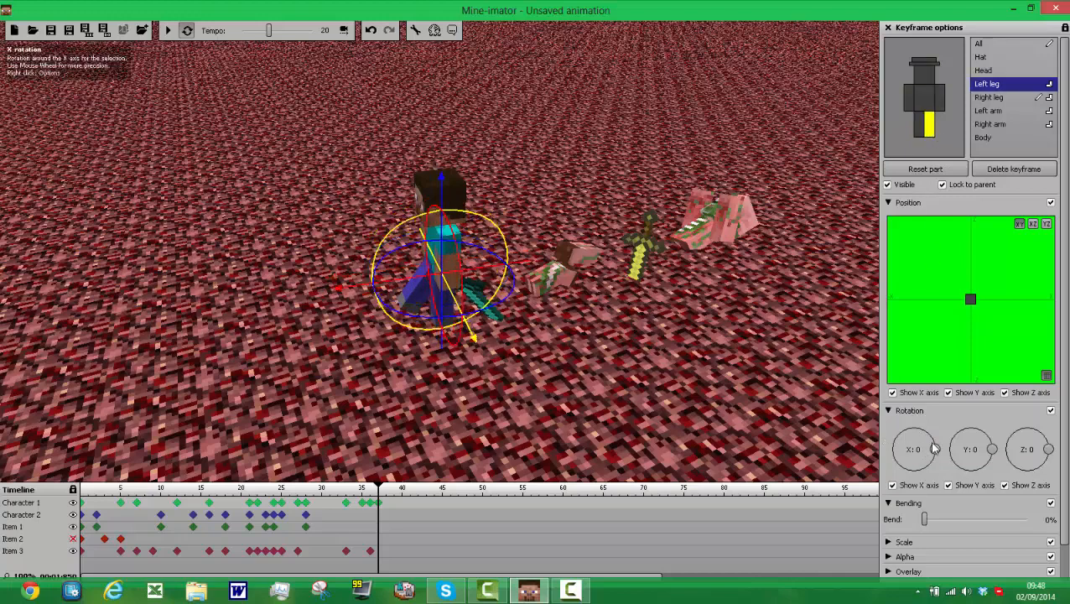
pyautogui.moveTo(933, 442)
pyautogui.mouseDown()
pyautogui.moveTo(917, 433)
pyautogui.moveTo(941, 457)
pyautogui.moveTo(948, 428)
pyautogui.mouseUp()
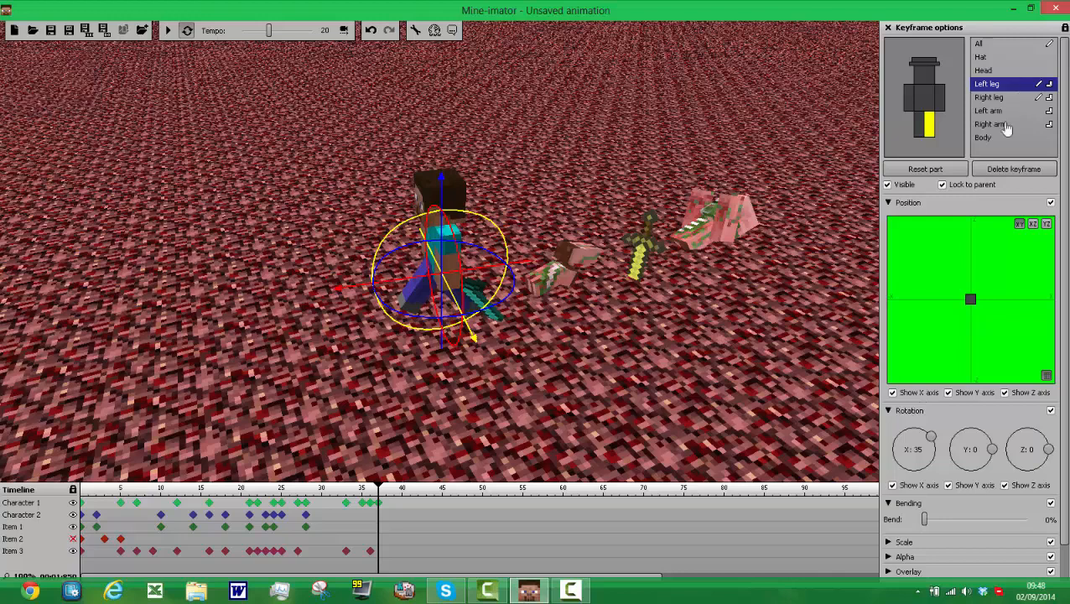
# Step: Move the whole of Character 1 a step away at frame 37, and create an Item 3 keyframe there with the diamond sword at its hand
pyautogui.click(980, 44)
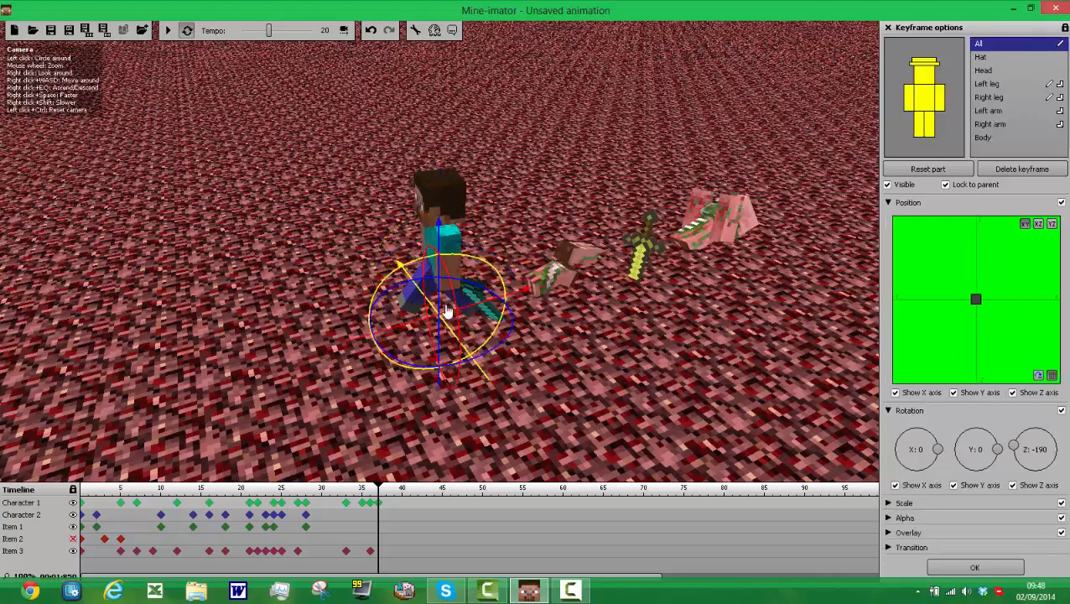
pyautogui.moveTo(421, 327); pyautogui.dragTo(400, 331)
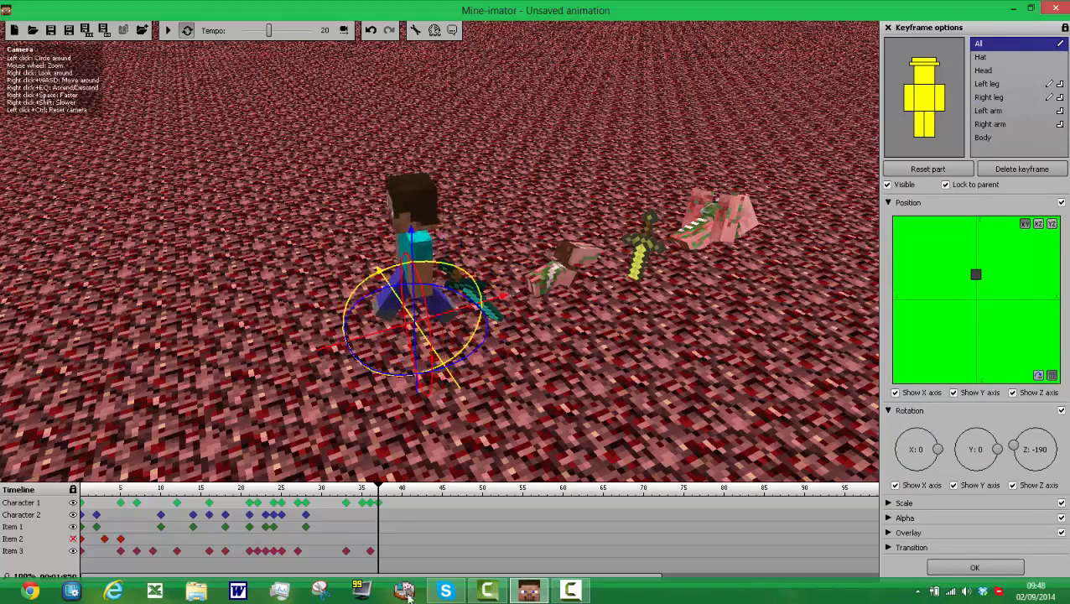
pyautogui.click(377, 550)
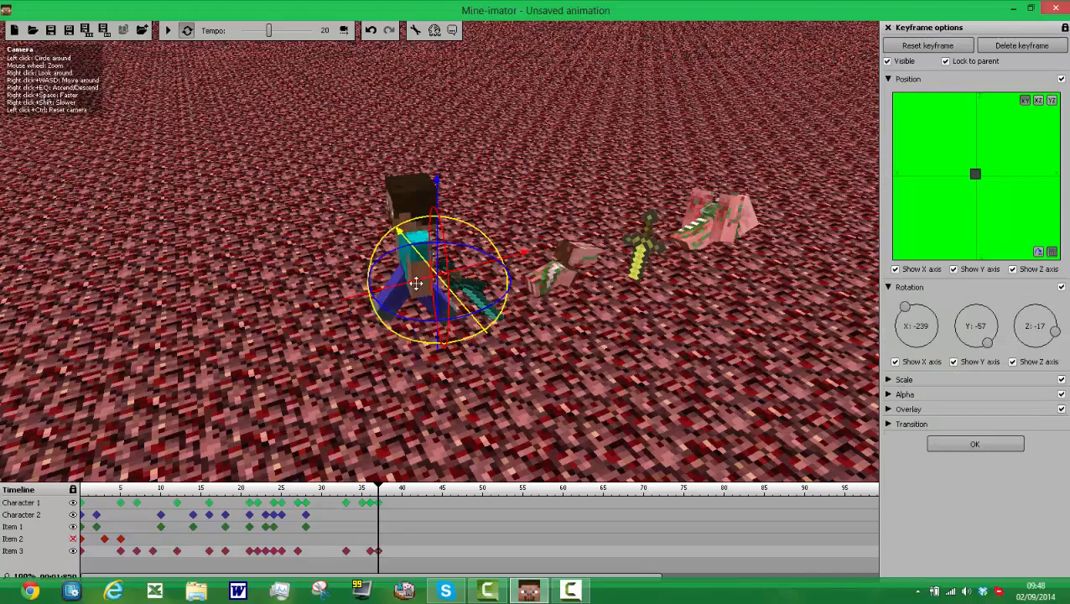
pyautogui.moveTo(411, 290); pyautogui.dragTo(384, 296)
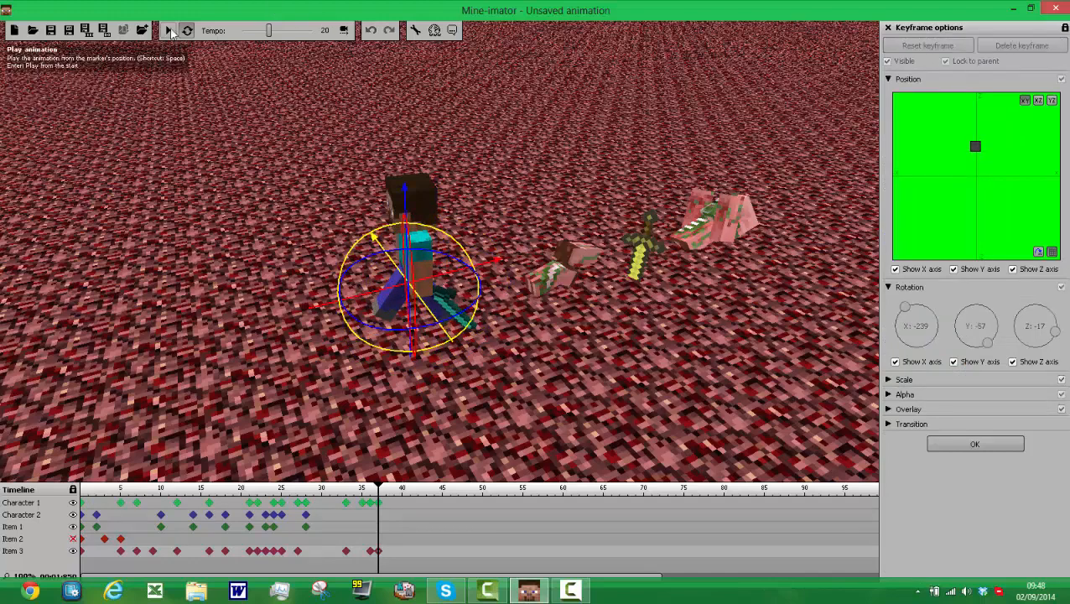
# Step: Play back the sword fight animation to review it and pause the playback
pyautogui.click(167, 30)
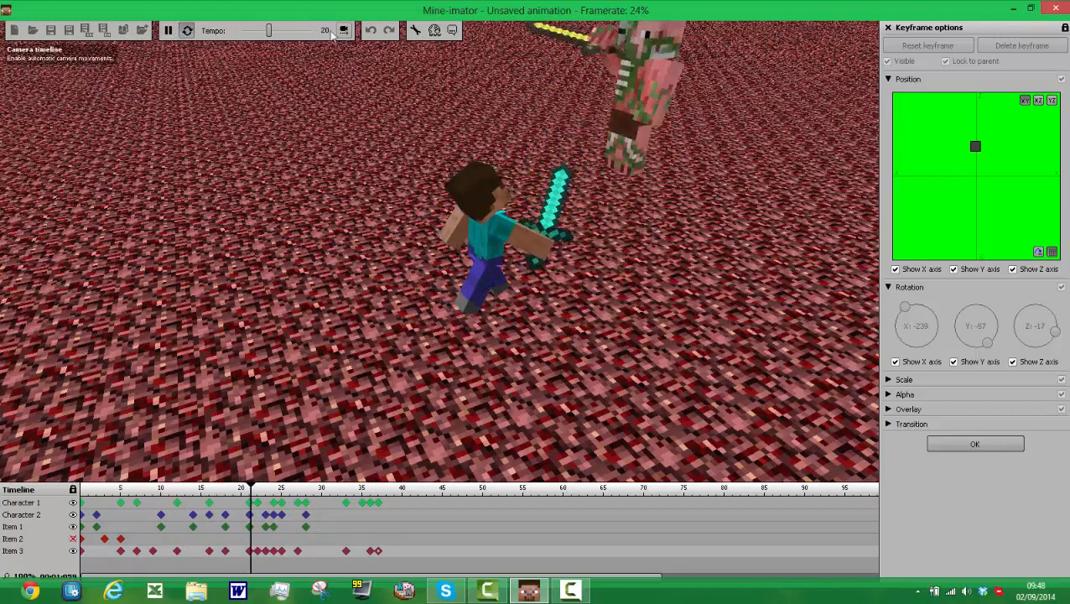
pyautogui.click(167, 30)
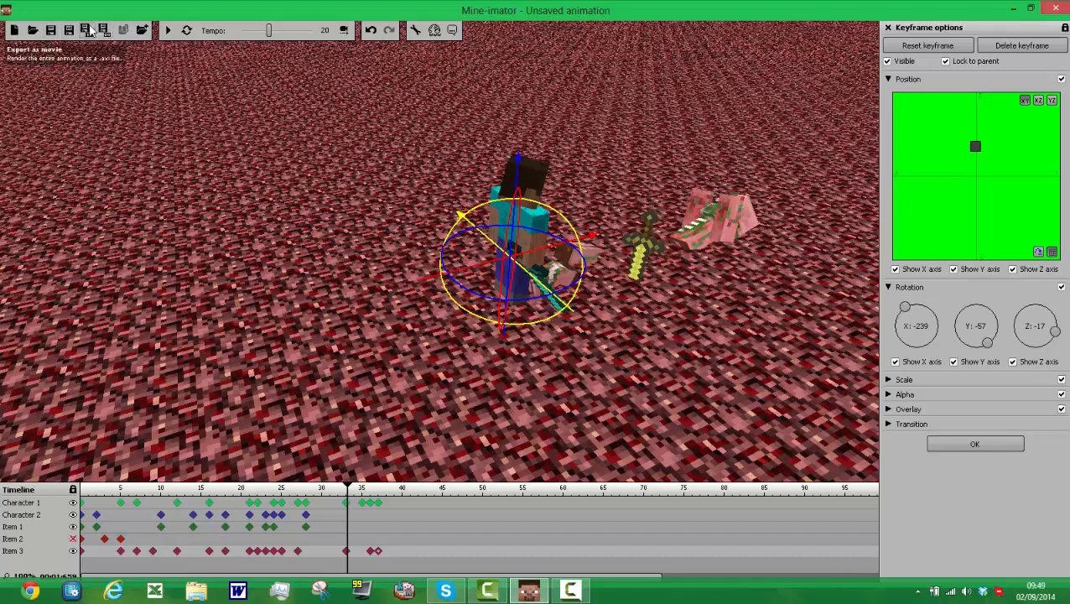
pyautogui.click(86, 30)
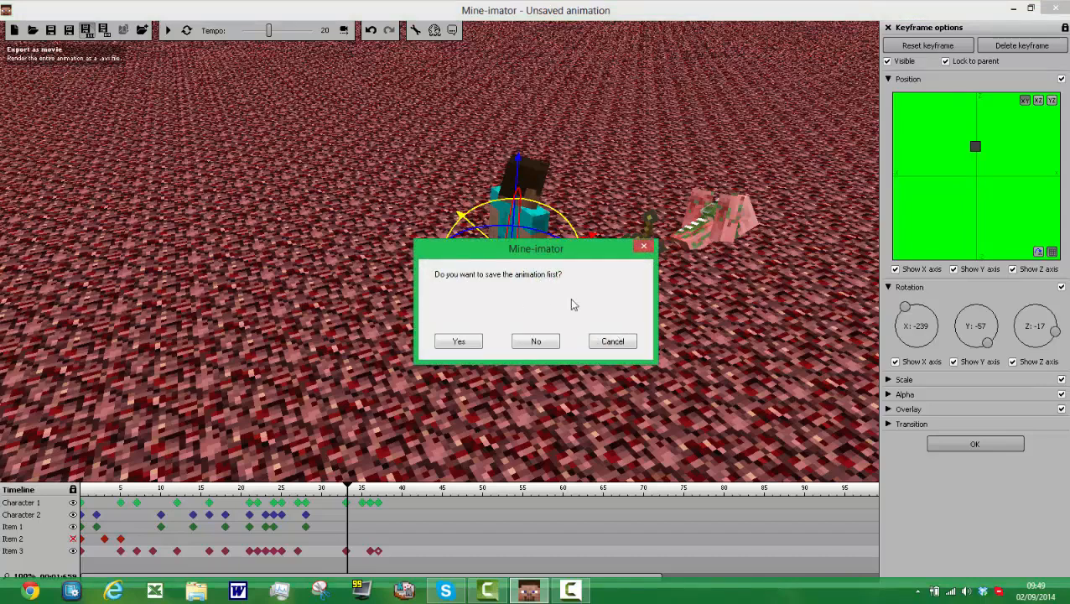
pyautogui.click(645, 246)
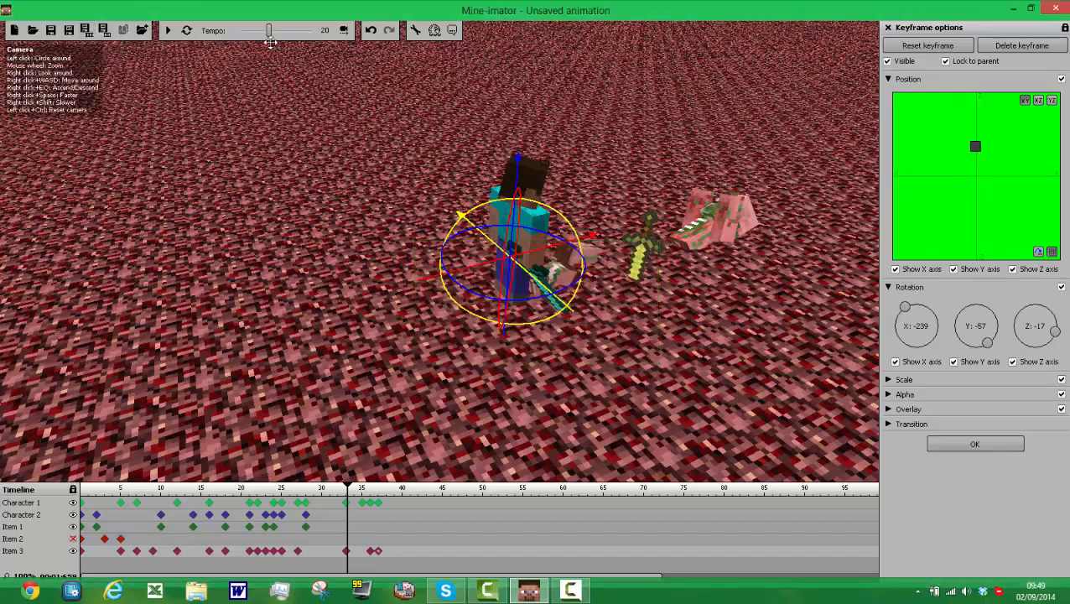
pyautogui.click(86, 30)
pyautogui.click(643, 247)
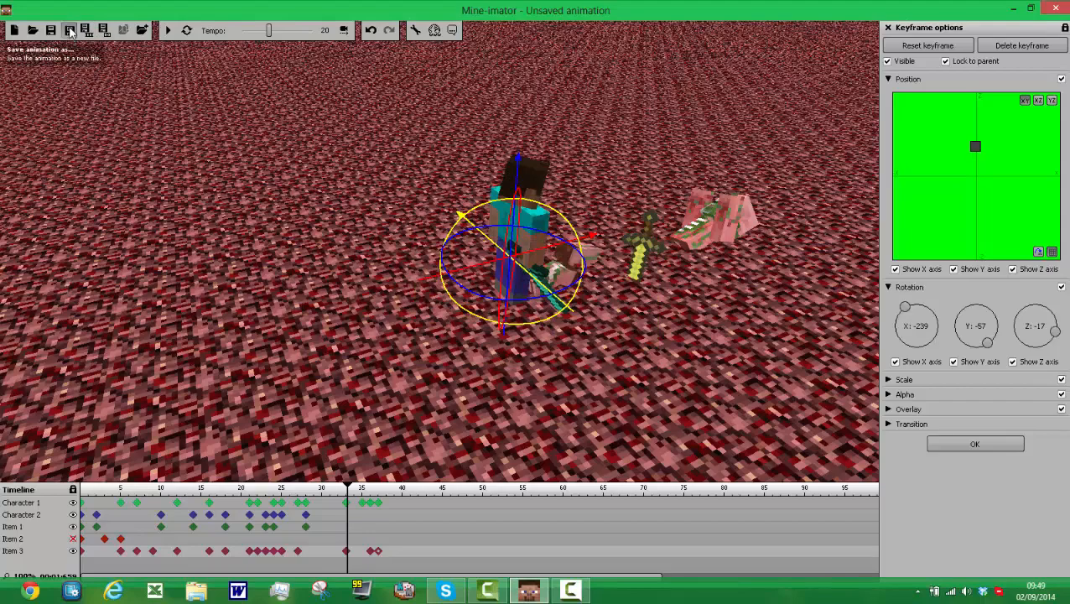
# Step: Save the animation as a new file named am on the desktop (Bureau)
pyautogui.click(70, 31)
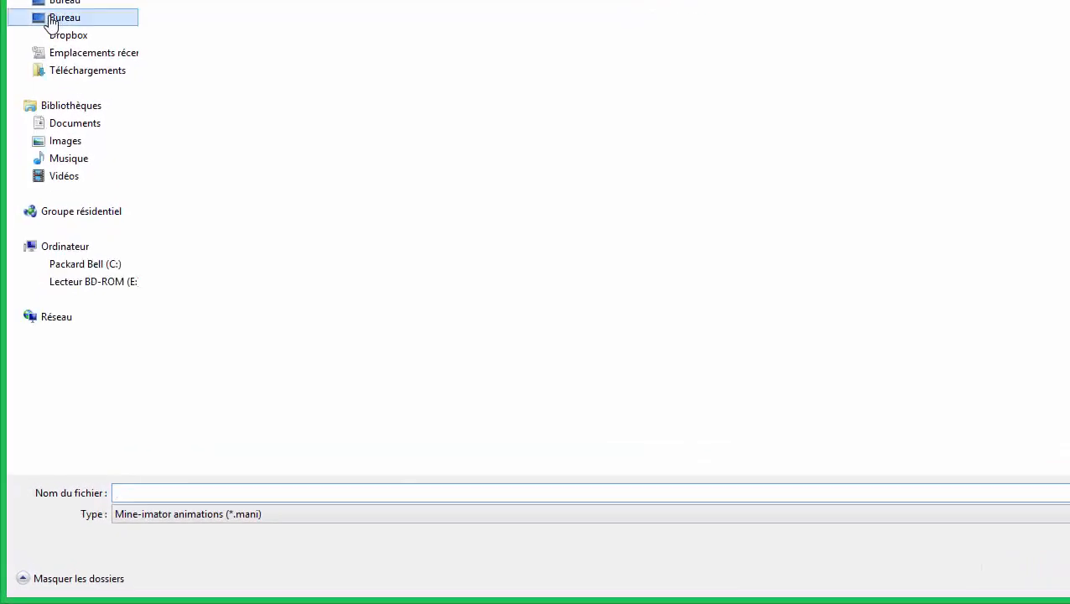
pyautogui.click(50, 19)
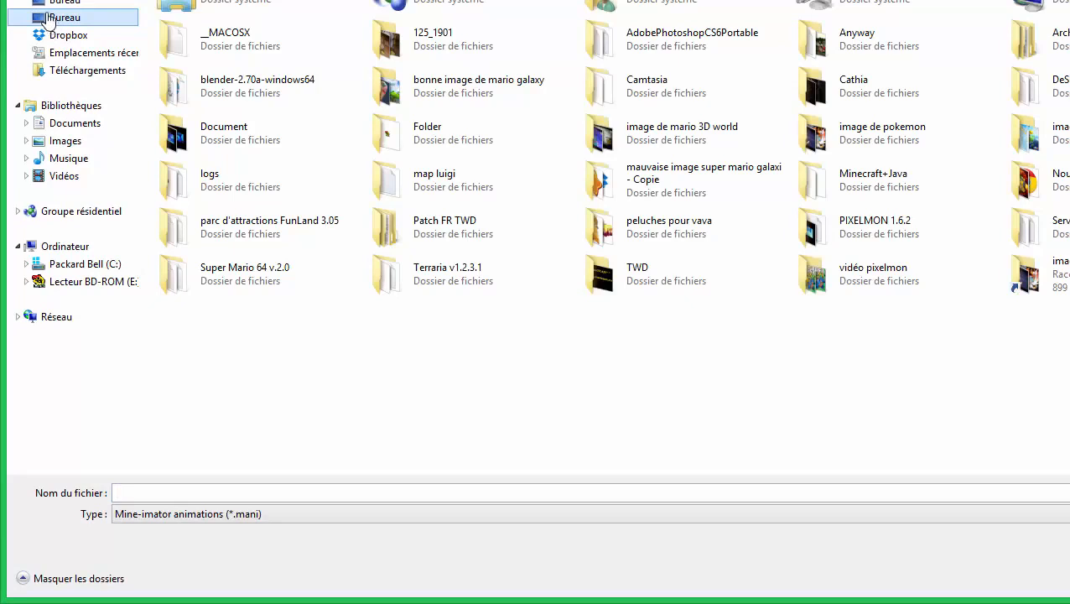
pyautogui.click(1028, 493)
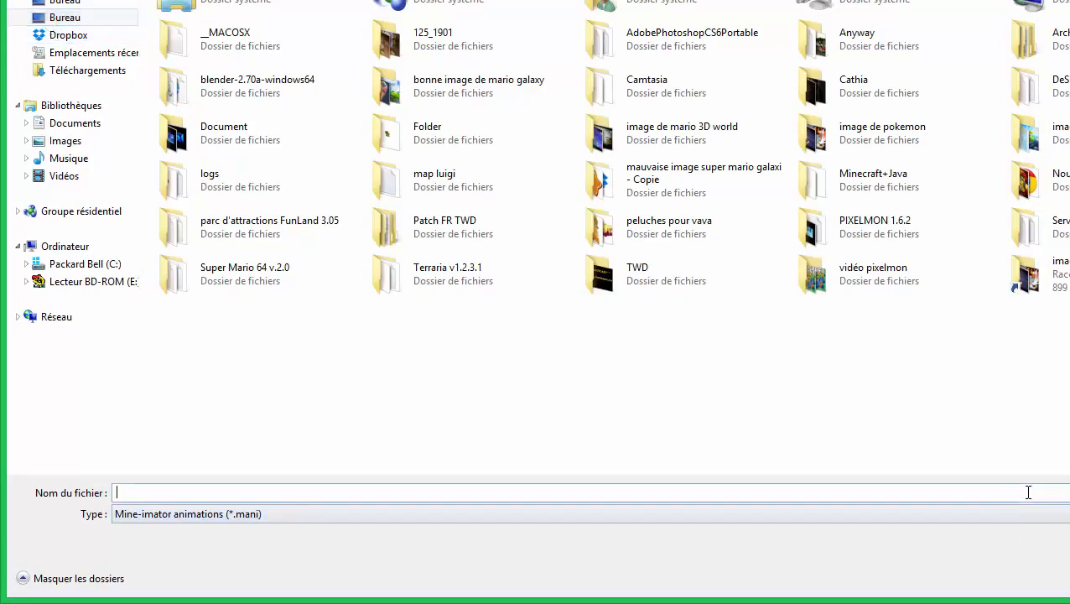
pyautogui.write('am')
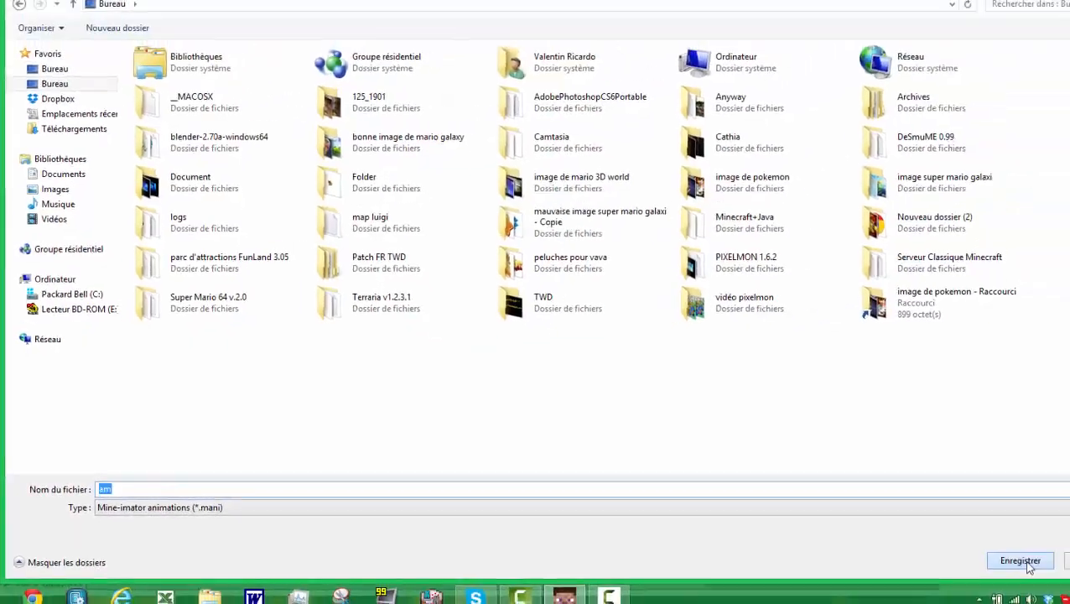
pyautogui.click(1025, 562)
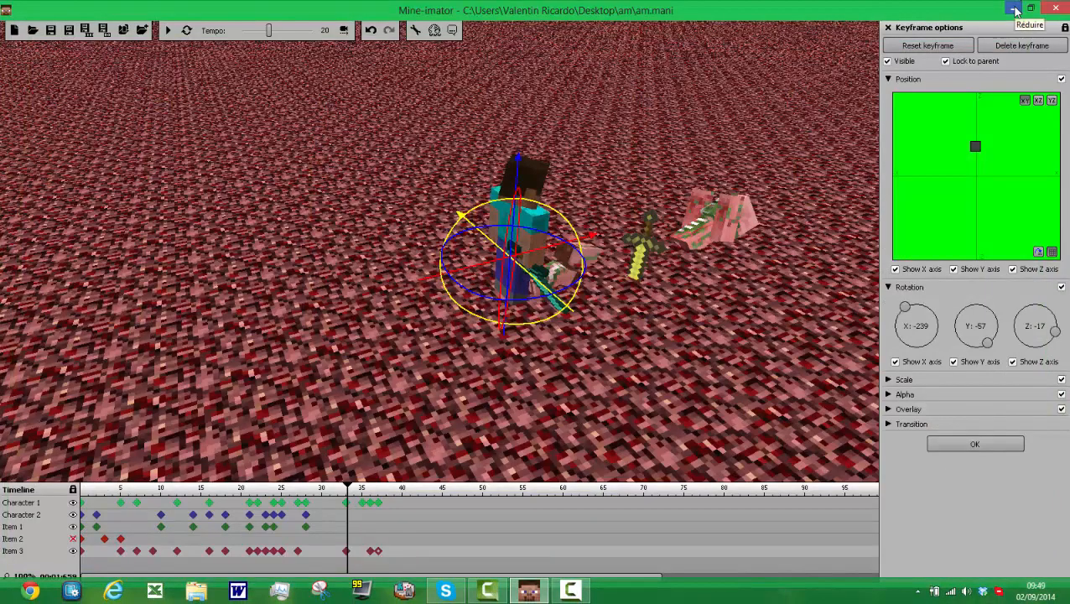
# Step: Switch to the desktop, open the am folder and choose to open am.mani with another program
pyautogui.click(1015, 8)
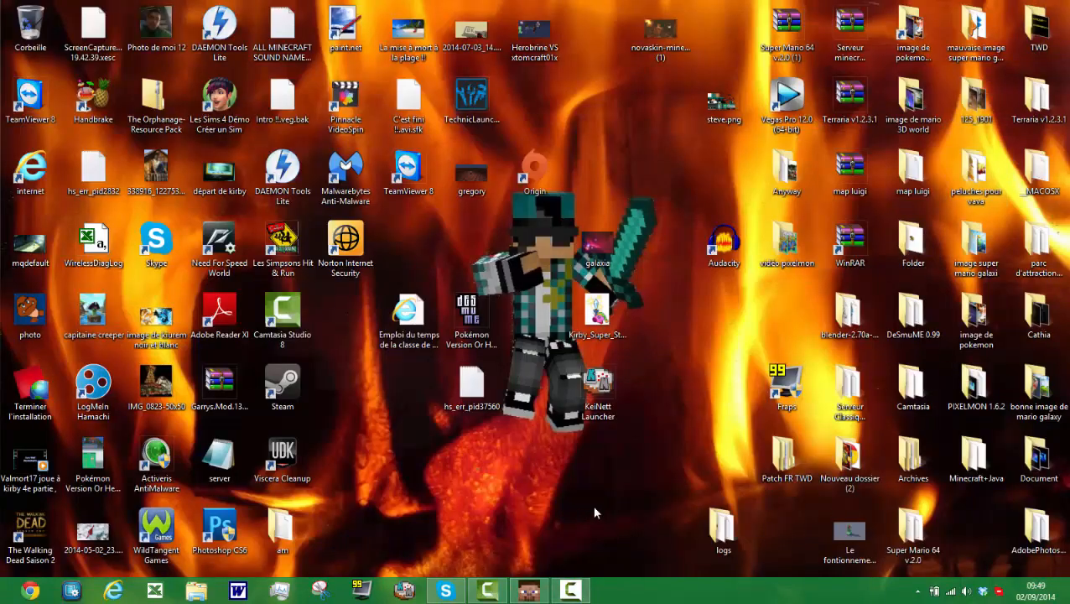
pyautogui.doubleClick(283, 527)
pyautogui.click(166, 85)
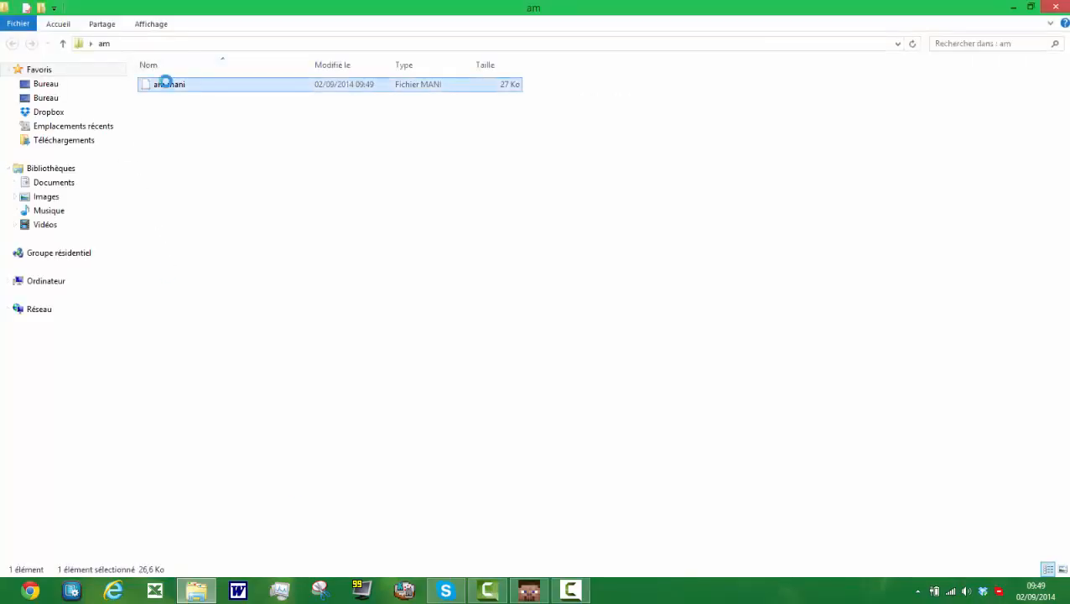
pyautogui.rightClick(166, 85)
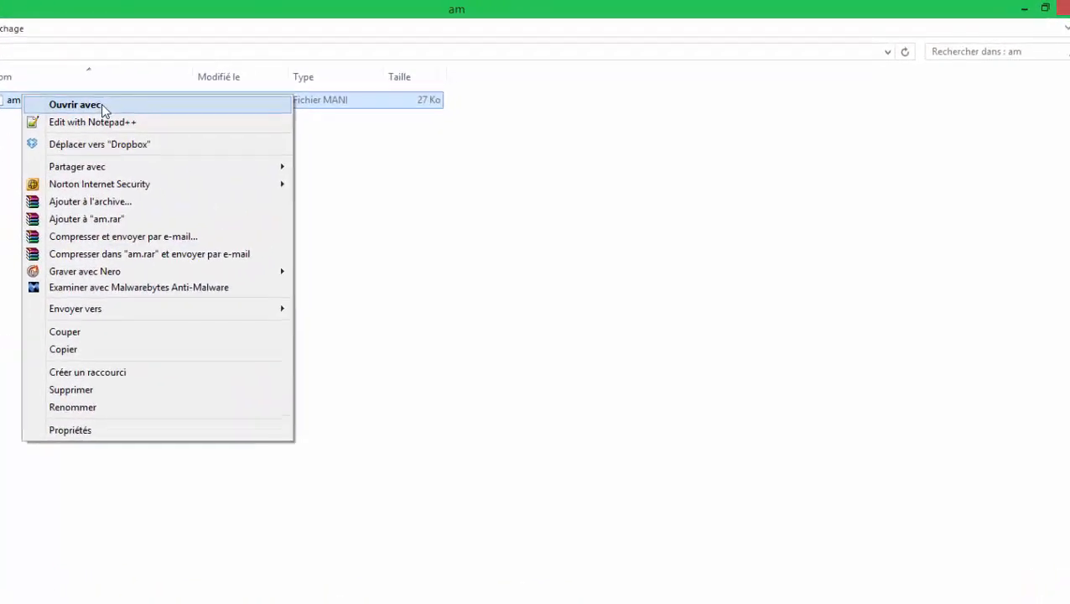
pyautogui.click(101, 104)
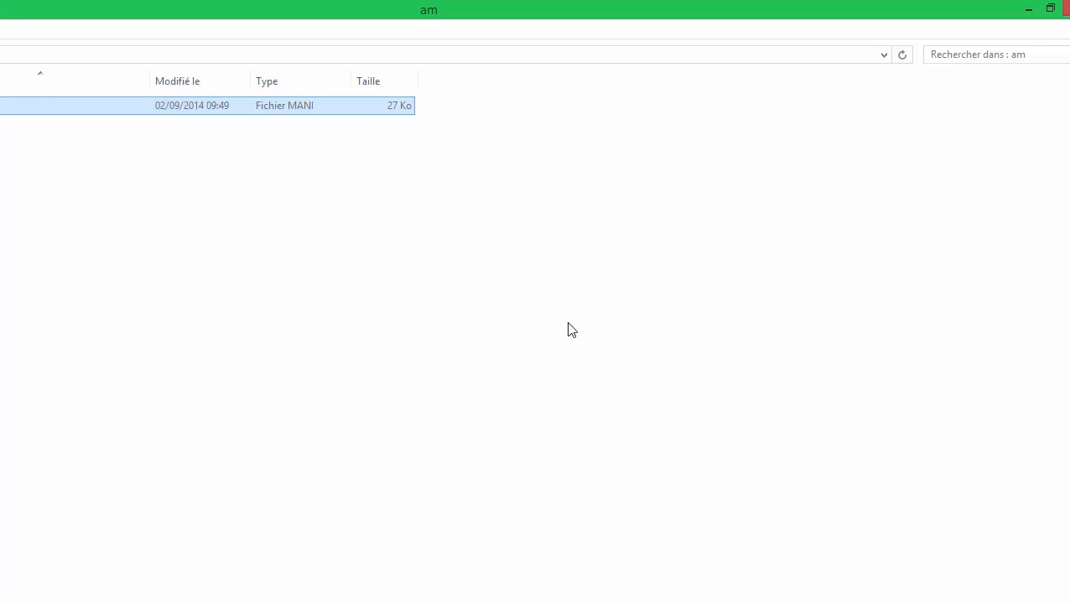
pyautogui.click(501, 602)
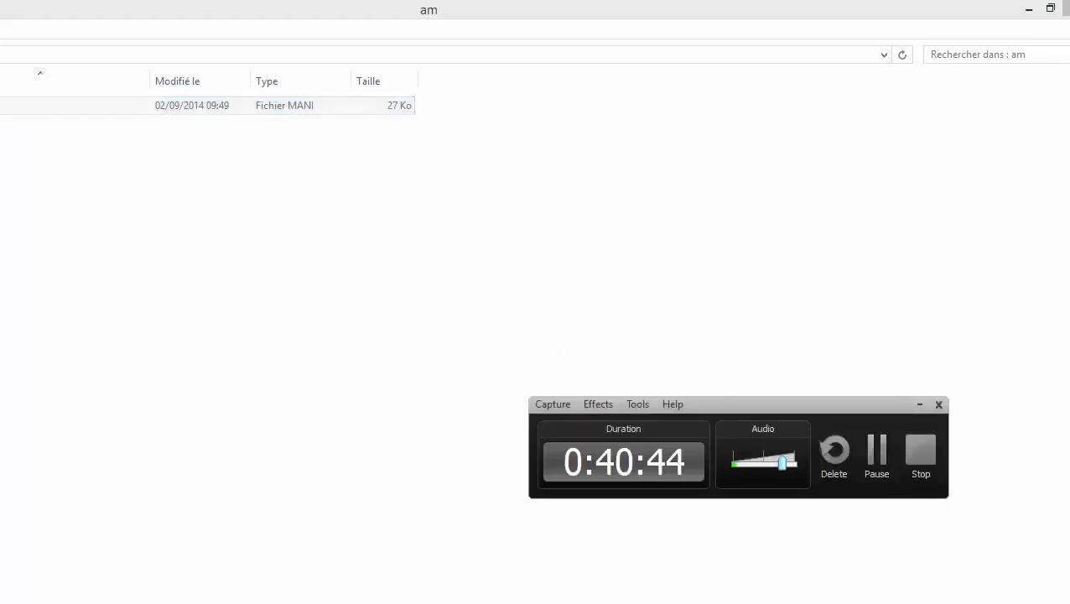
pyautogui.click(501, 602)
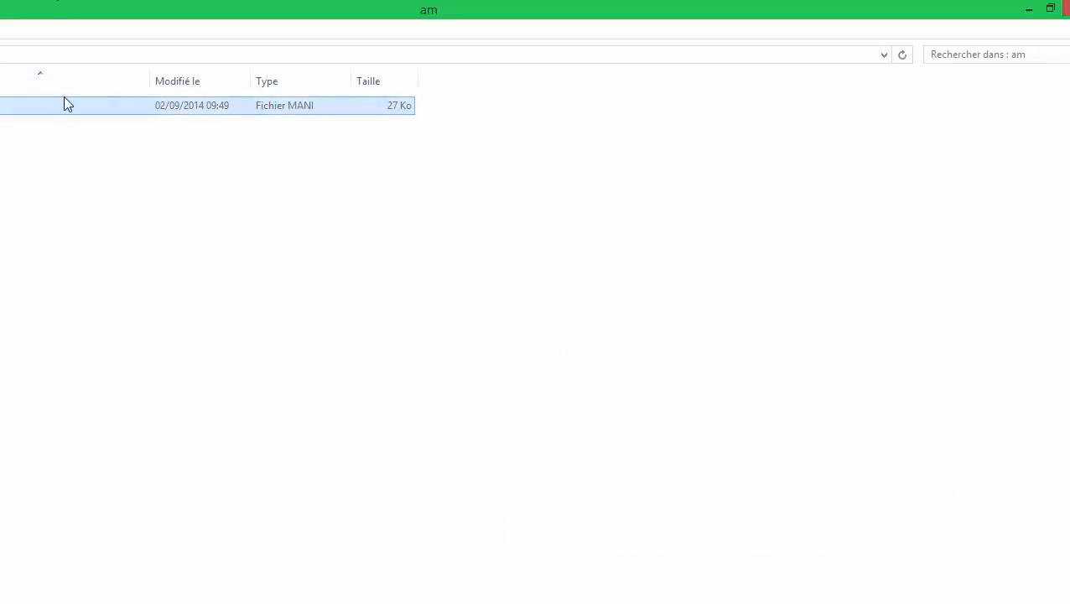
pyautogui.click(65, 123)
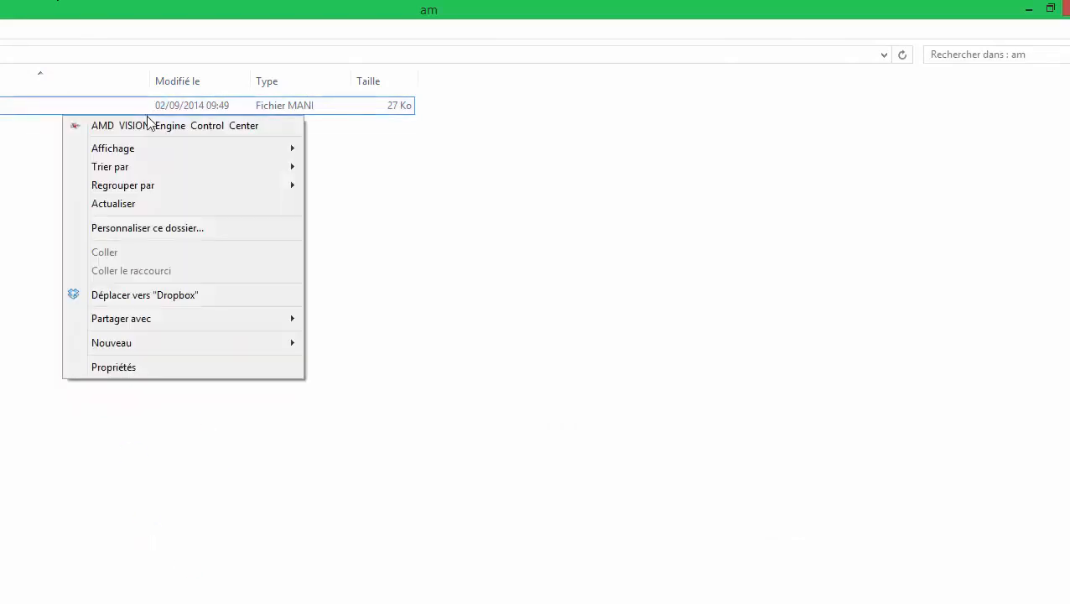
pyautogui.click(59, 110)
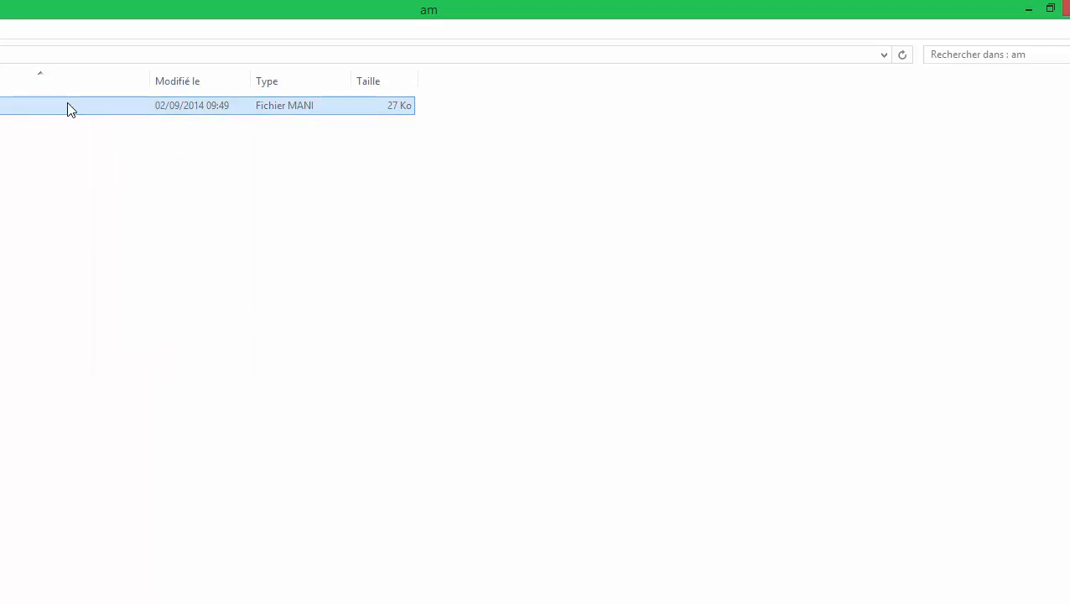
# Step: Try to open am.mani with a program picked from the extended application list
pyautogui.doubleClick(68, 105)
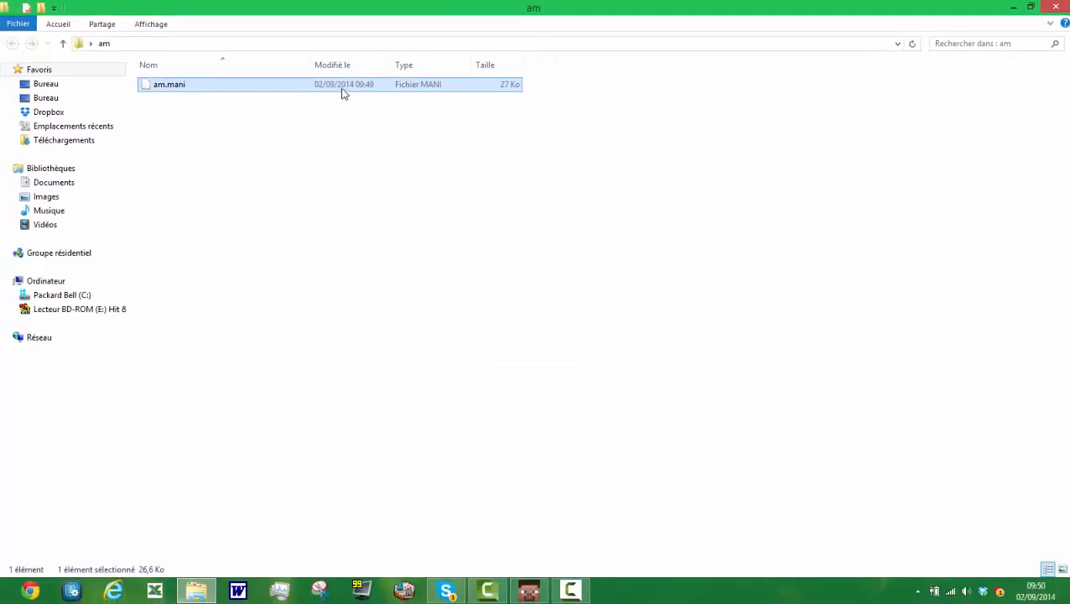
pyautogui.doubleClick(348, 91)
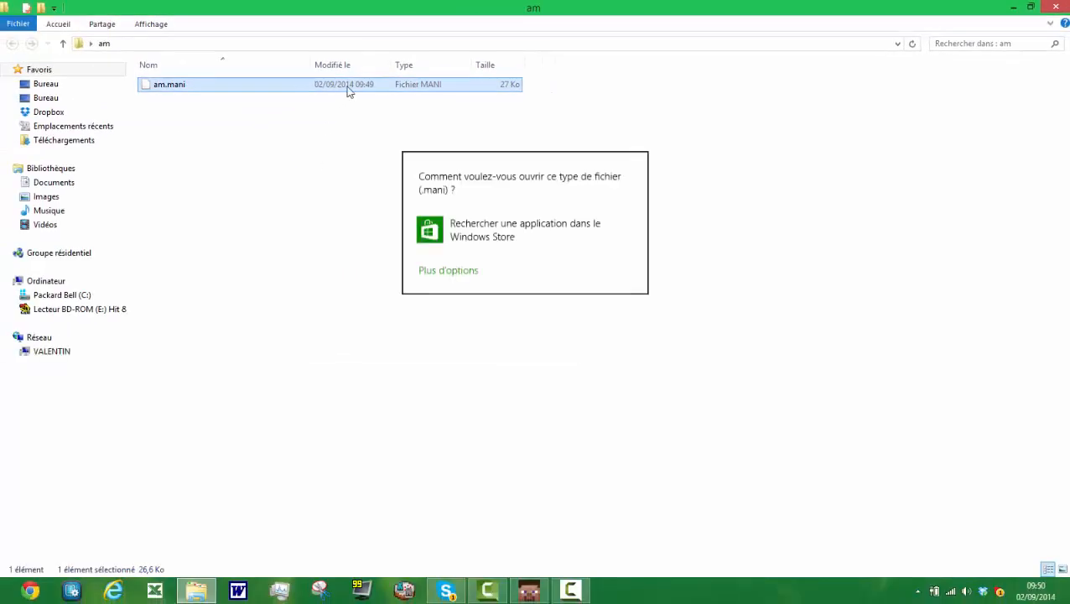
pyautogui.click(453, 274)
pyautogui.scroll(-5, 523, 255)
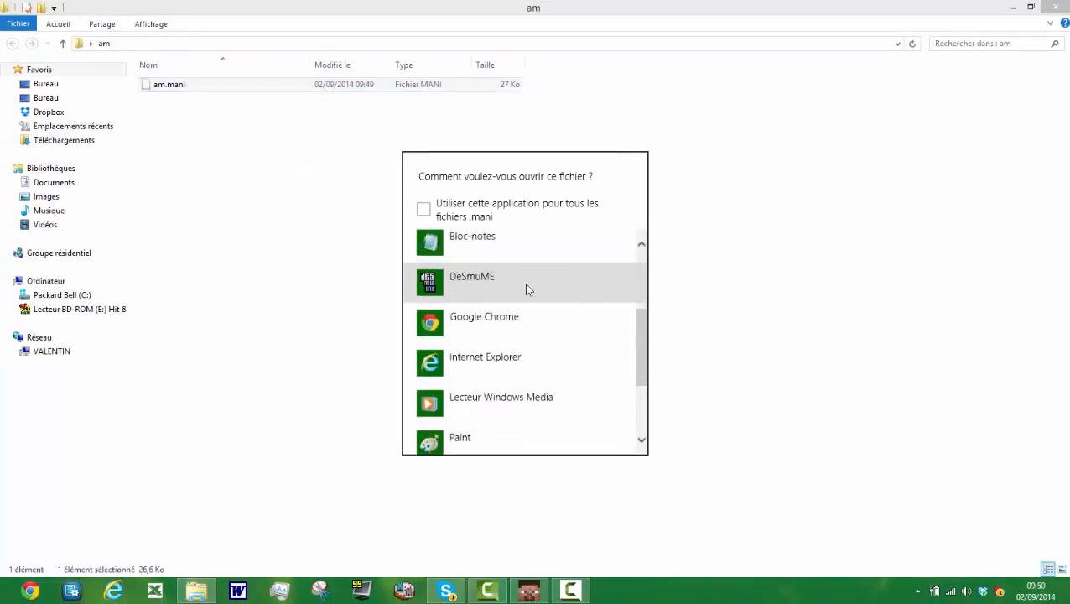
pyautogui.click(514, 306)
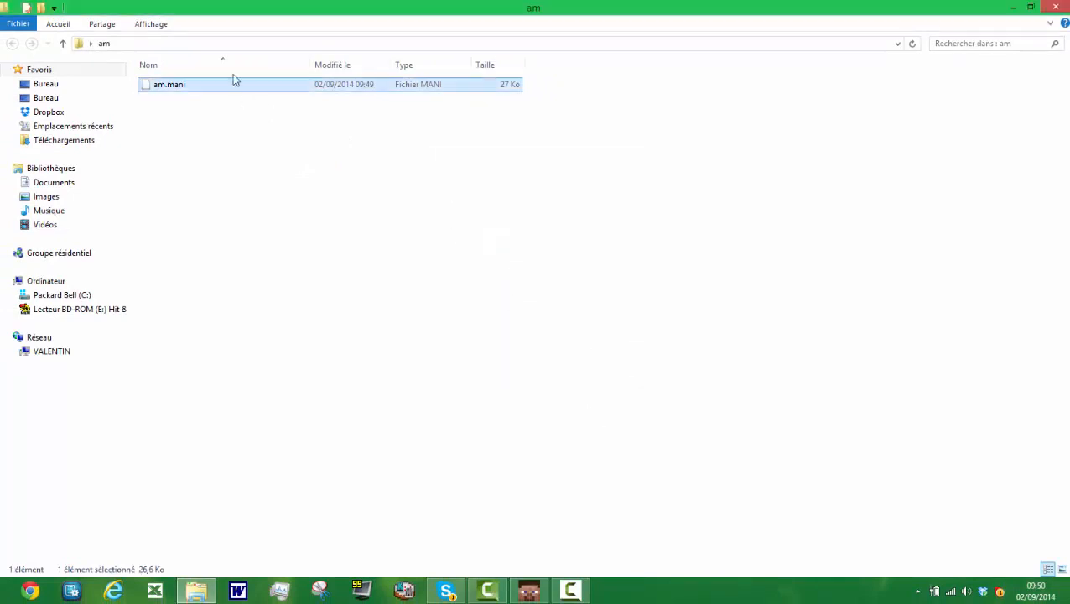
# Step: Try to open am.mani with Windows Media Player, and close the player
pyautogui.doubleClick(229, 96)
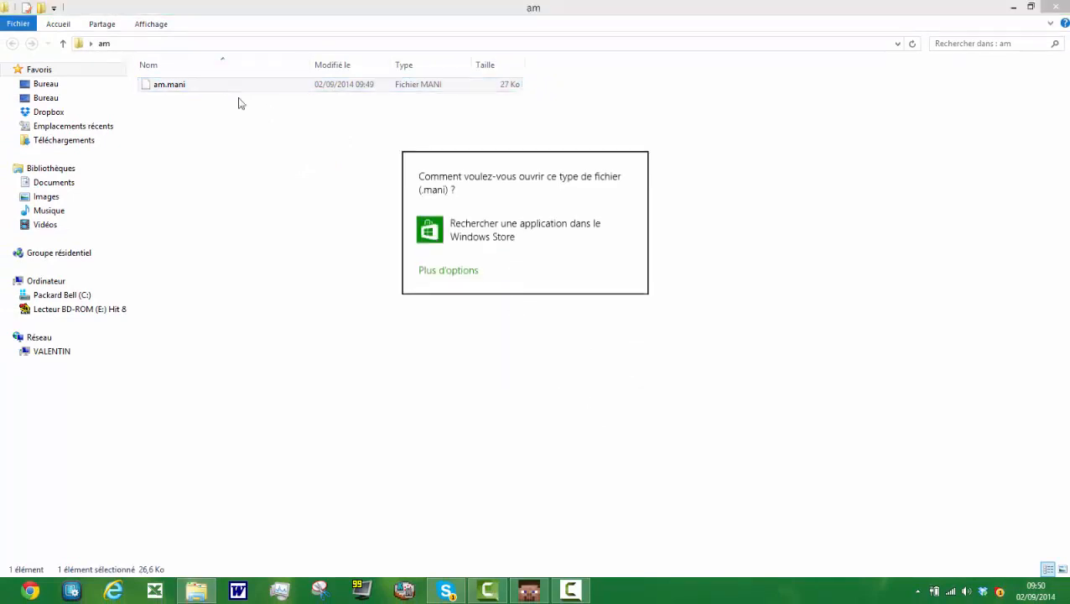
pyautogui.click(448, 270)
pyautogui.scroll(-5, 512, 369)
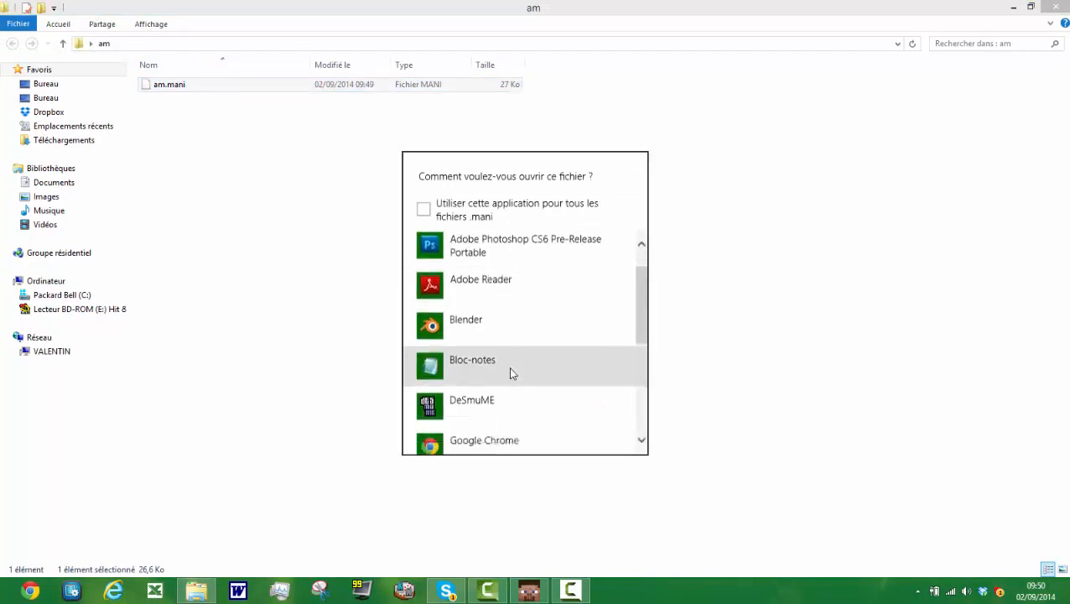
pyautogui.scroll(-2, 519, 384)
pyautogui.click(523, 378)
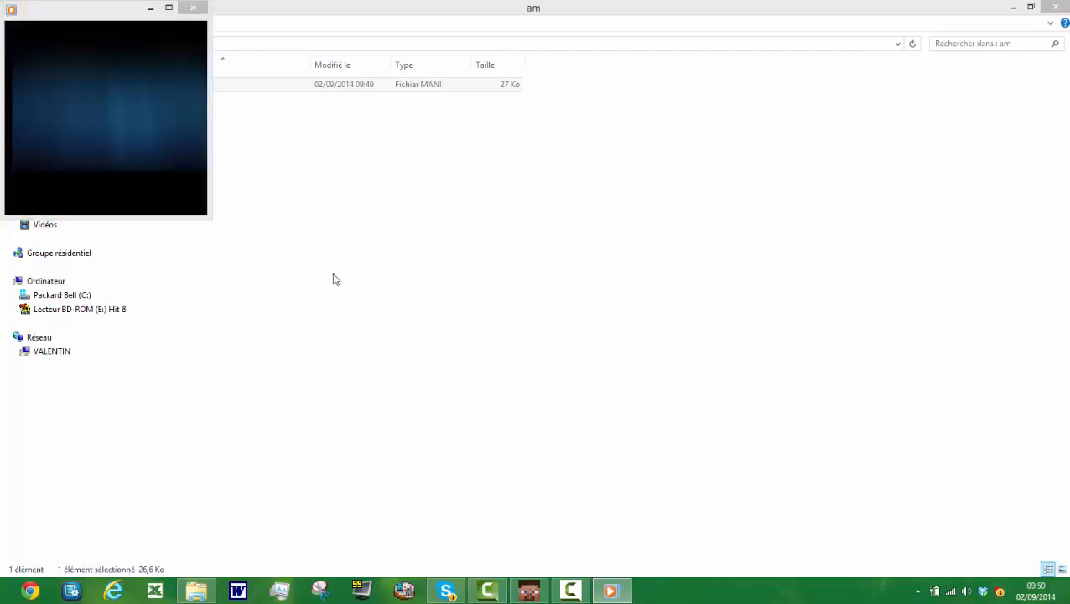
pyautogui.click(198, 161)
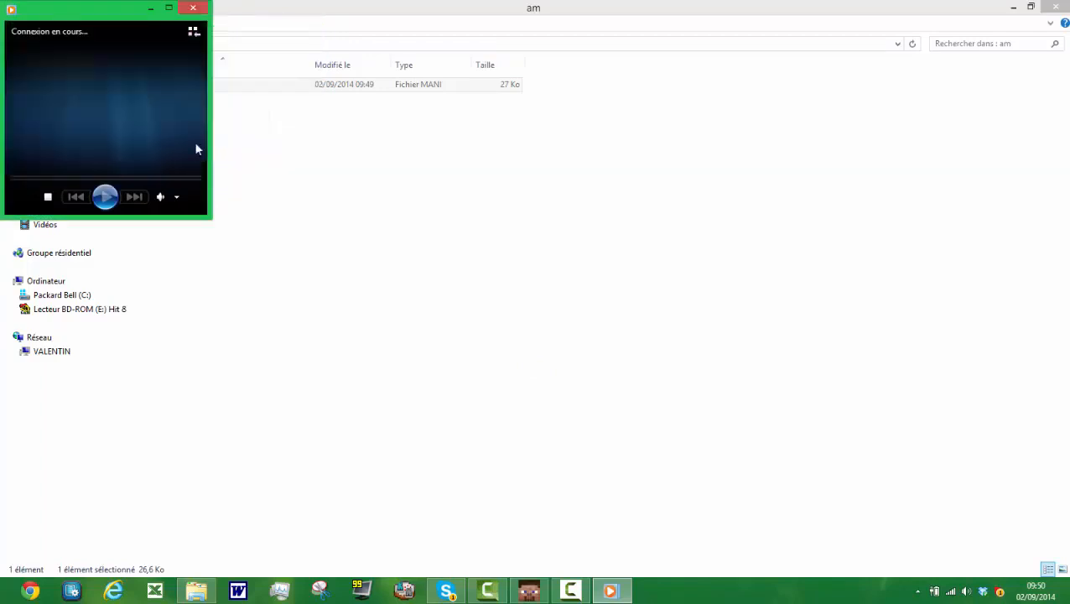
pyautogui.click(201, 7)
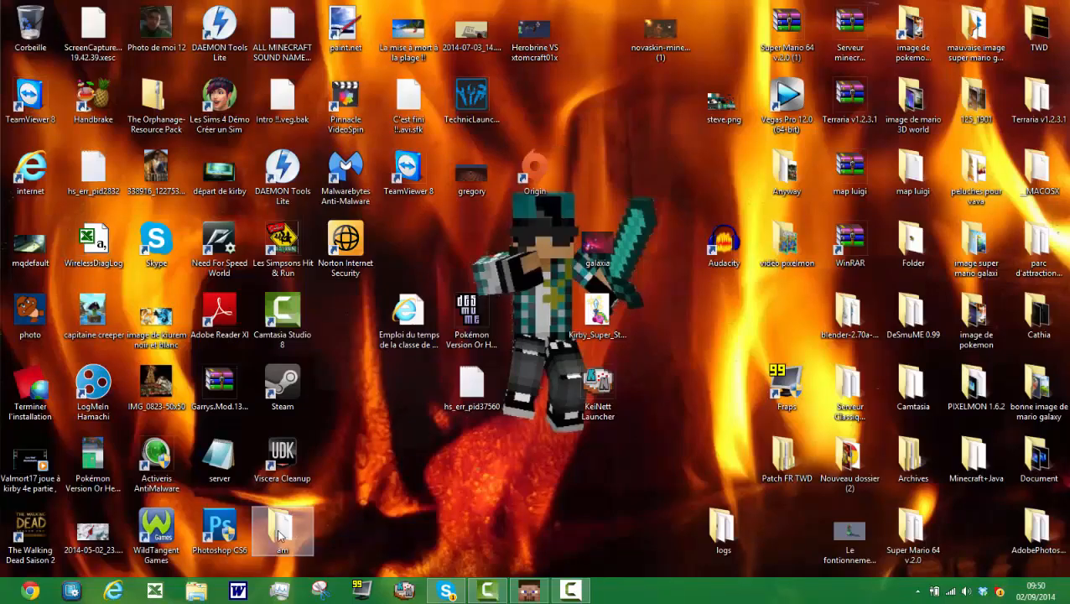
# Step: Delete the am folder from the desktop
pyautogui.rightClick(285, 530)
pyautogui.click(363, 486)
pyautogui.press('Delete')
pyautogui.rightClick(289, 363)
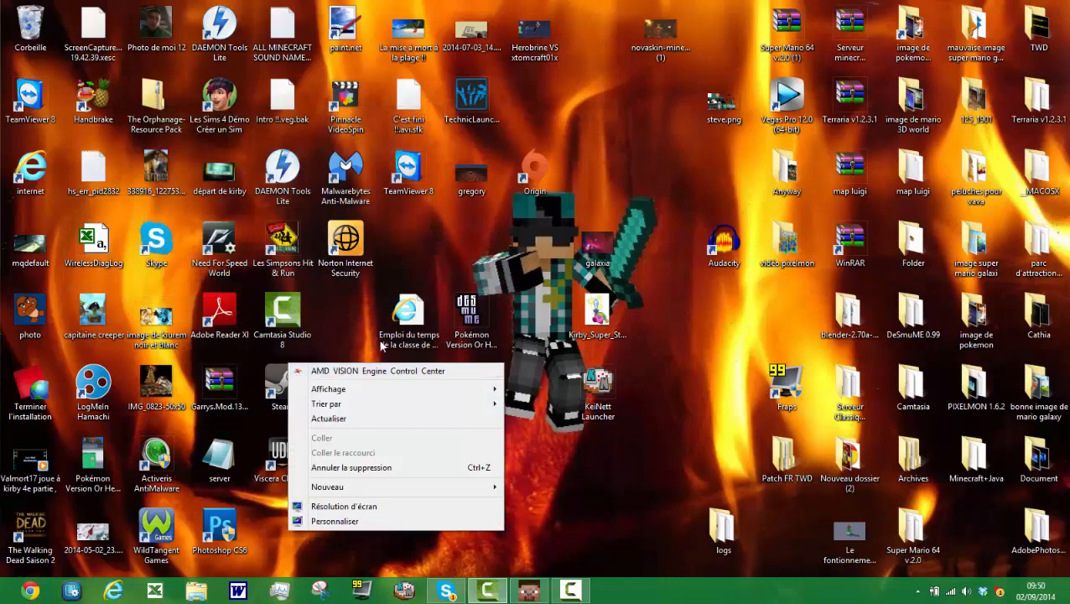
pyautogui.click(382, 344)
pyautogui.click(570, 590)
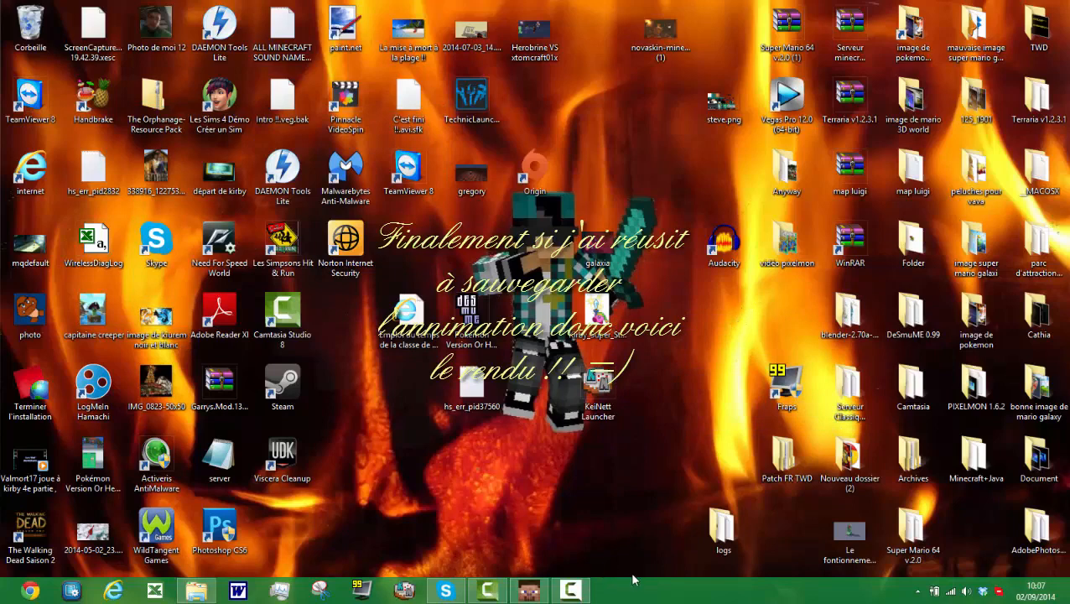
pyautogui.click(572, 591)
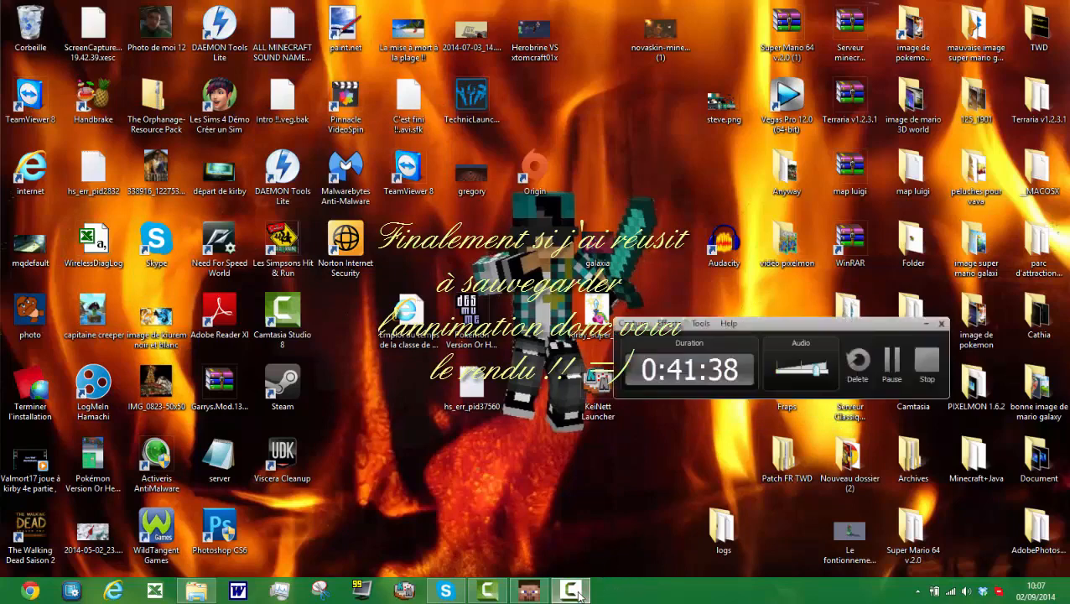
pyautogui.click(574, 591)
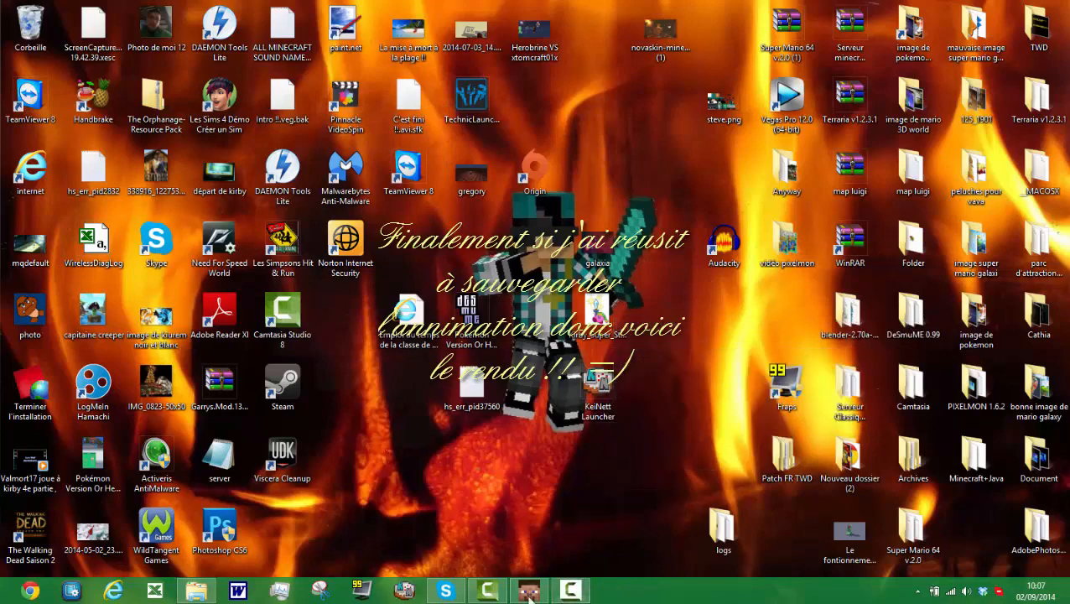
pyautogui.click(529, 592)
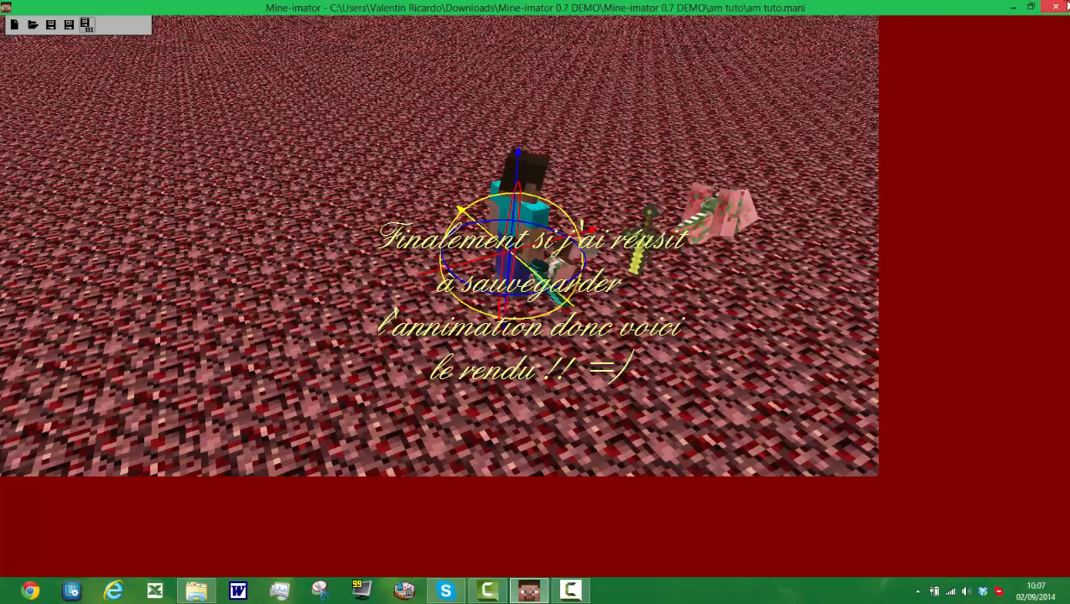
pyautogui.click(1013, 7)
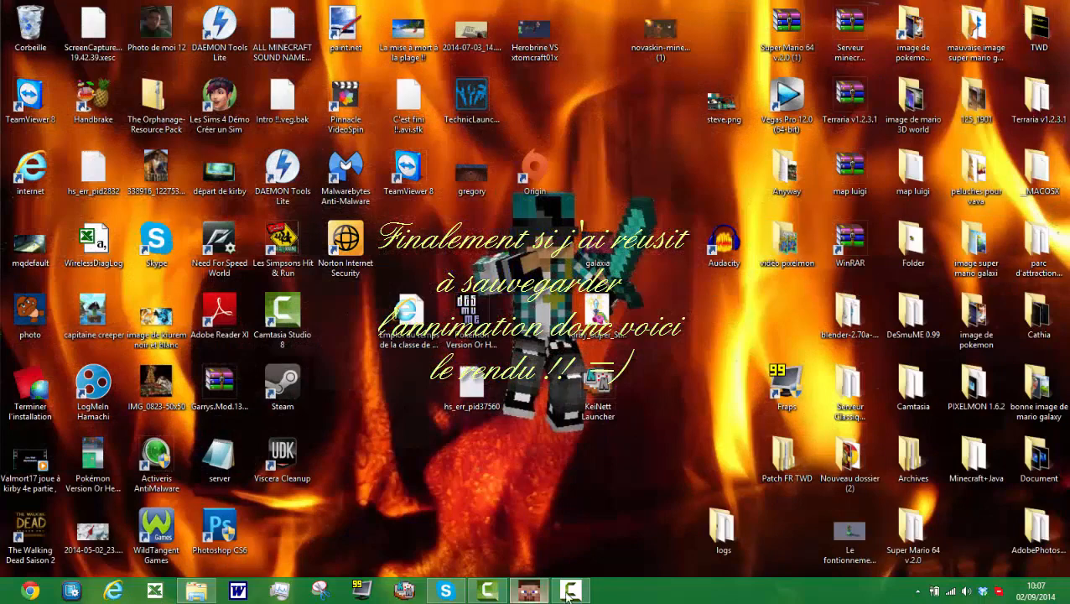
pyautogui.click(571, 591)
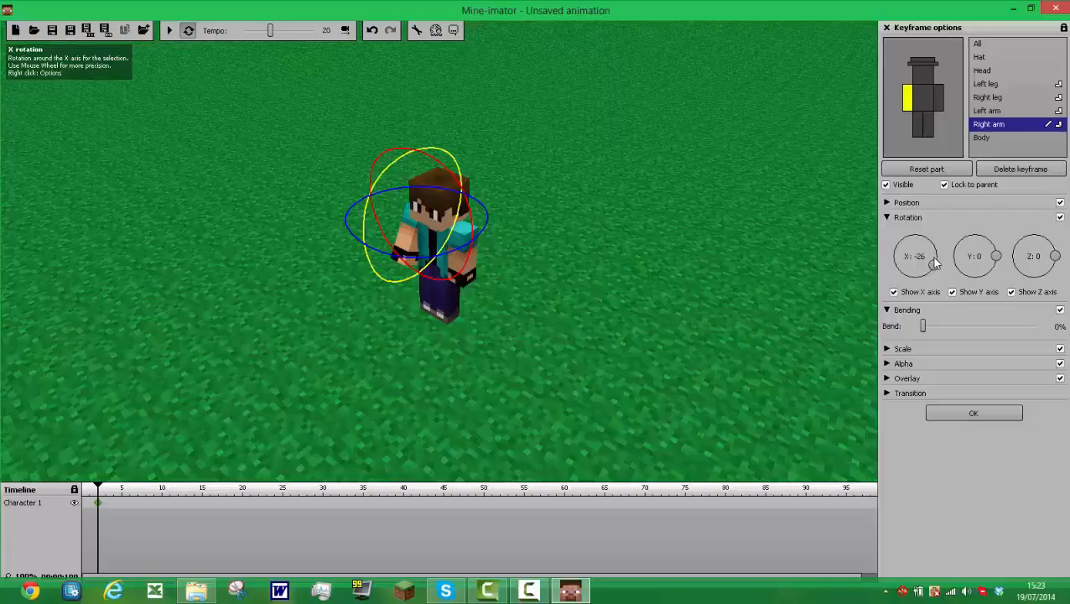
# Step: Try rotating Character 1's right arm to X -29 and Y -6, and reset the arm
pyautogui.moveTo(929, 267)
pyautogui.mouseDown()
pyautogui.moveTo(919, 277)
pyautogui.moveTo(938, 263)
pyautogui.mouseUp()
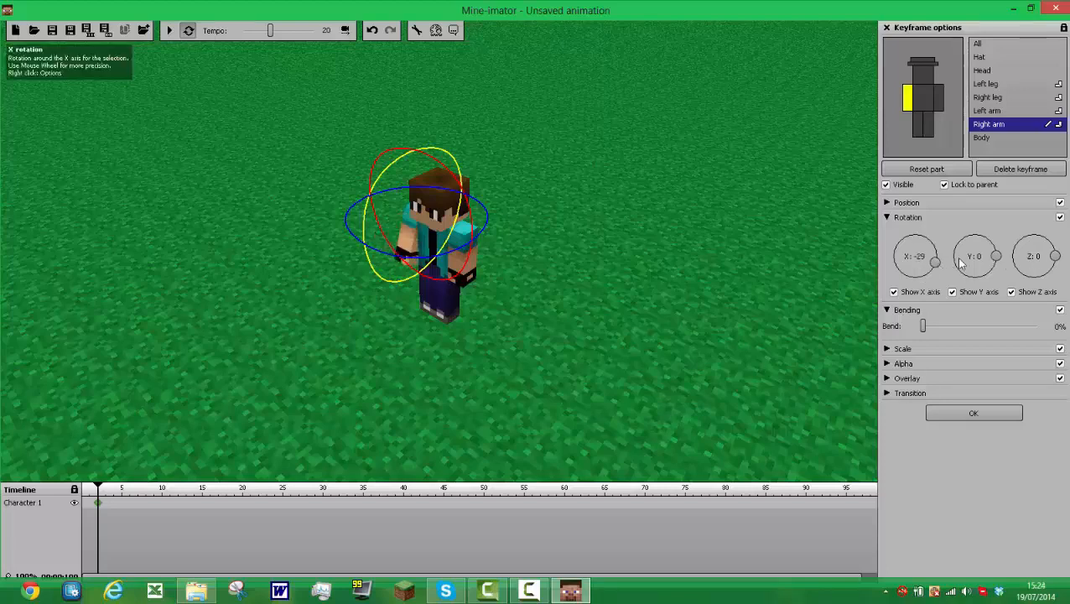
pyautogui.moveTo(997, 255)
pyautogui.mouseDown()
pyautogui.moveTo(994, 246)
pyautogui.moveTo(1010, 270)
pyautogui.moveTo(1005, 238)
pyautogui.moveTo(1000, 261)
pyautogui.mouseUp()
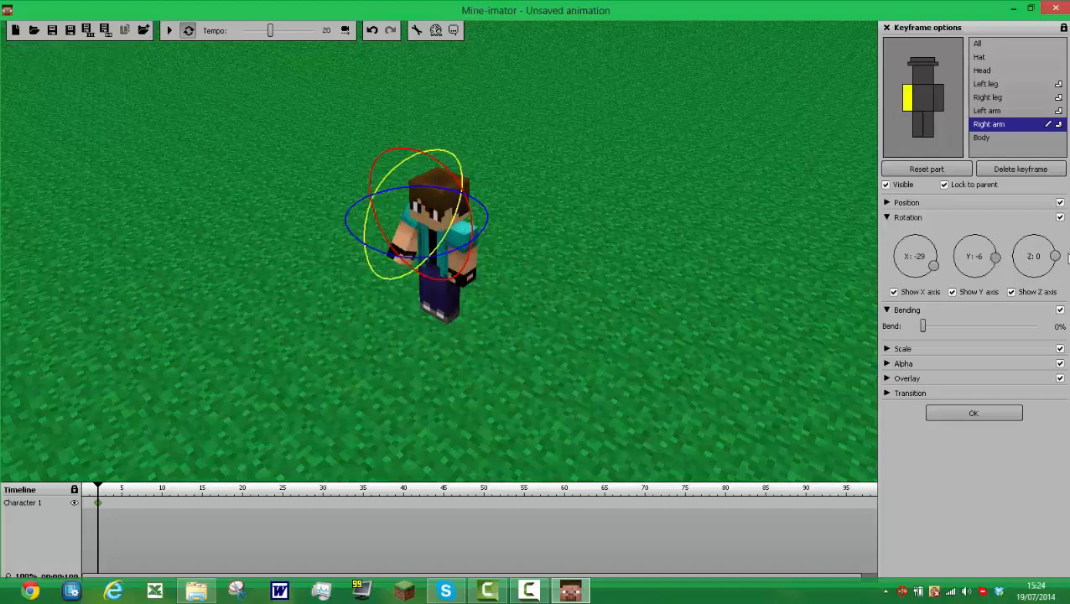
pyautogui.moveTo(1067, 259)
pyautogui.mouseDown()
pyautogui.moveTo(1054, 248)
pyautogui.moveTo(1063, 238)
pyautogui.moveTo(1069, 265)
pyautogui.moveTo(1067, 248)
pyautogui.mouseUp()
pyautogui.click(931, 172)
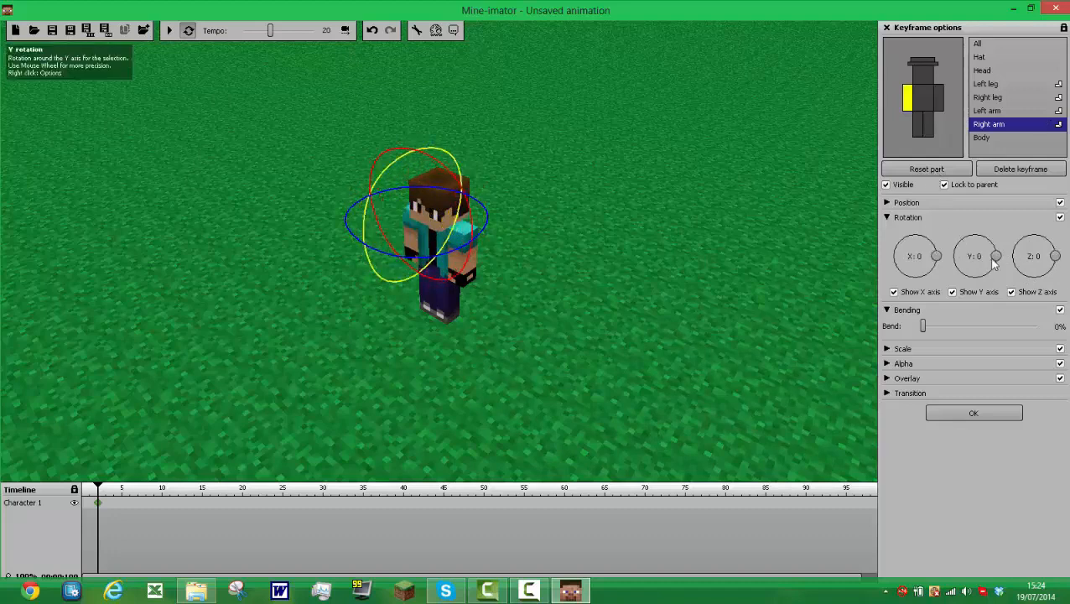
# Step: Pose Character 1's right arm at X -64 and Y -69 with a 43% bend, and hide its Y rotation axis
pyautogui.moveTo(933, 255); pyautogui.dragTo(970, 326)
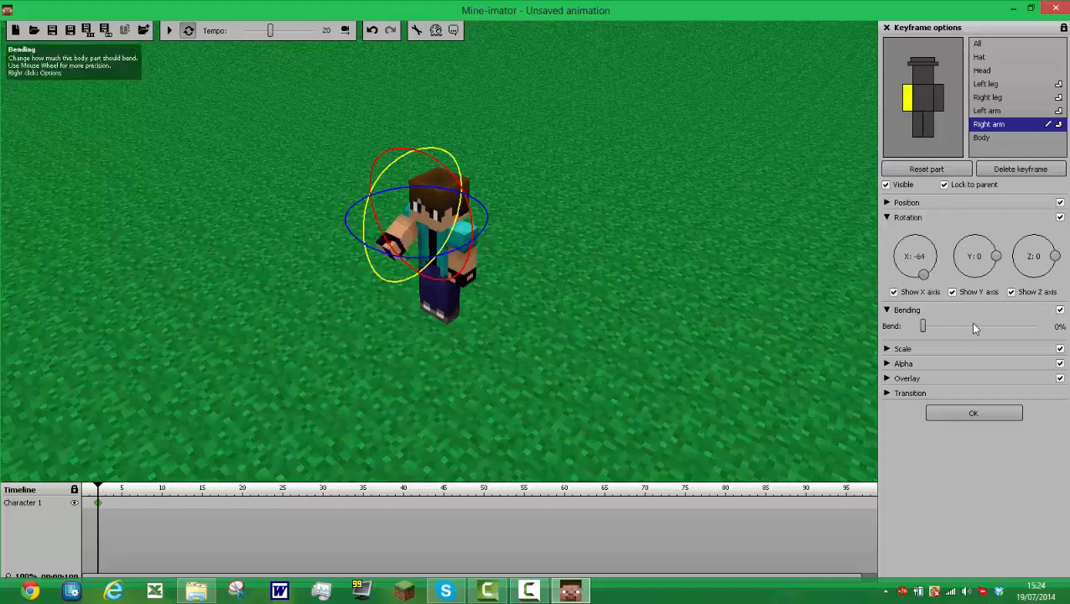
pyautogui.click(972, 326)
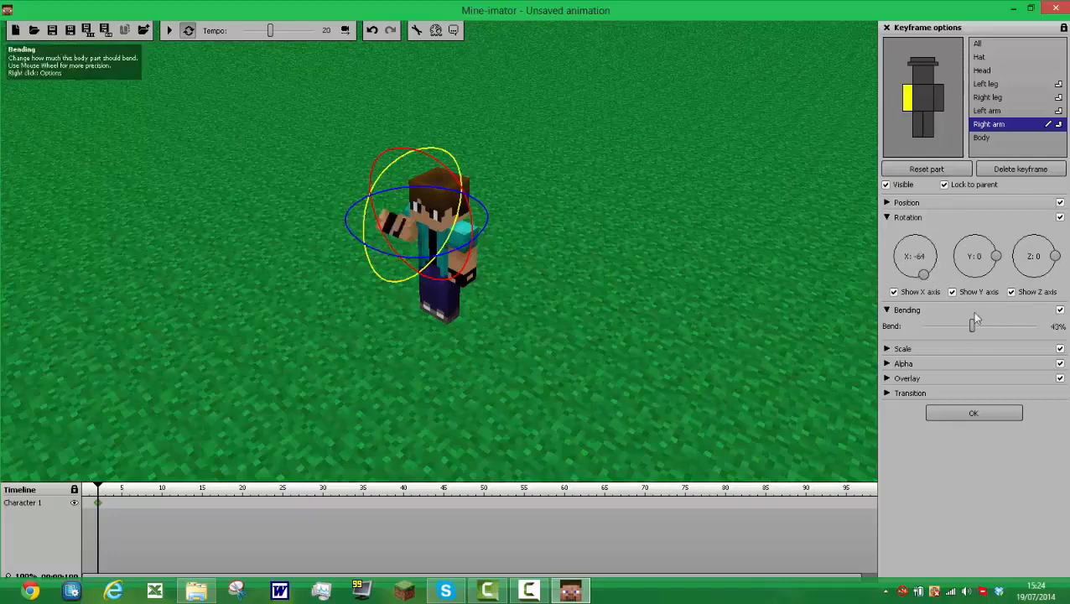
pyautogui.moveTo(998, 260)
pyautogui.mouseDown()
pyautogui.moveTo(994, 287)
pyautogui.moveTo(983, 275)
pyautogui.mouseUp()
pyautogui.click(993, 292)
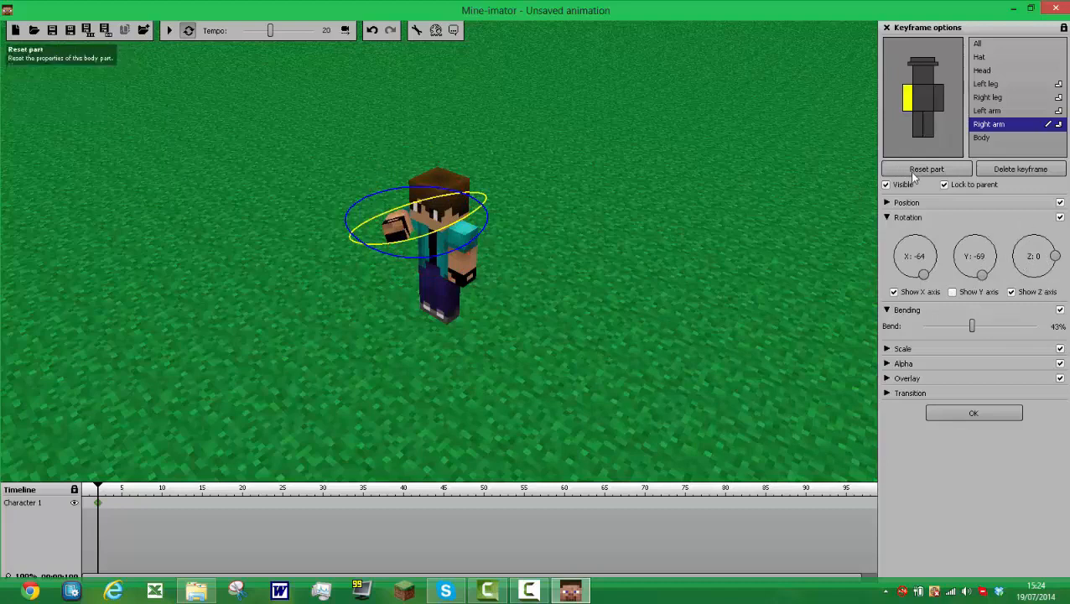
# Step: Rotate Character 1's left arm to about X -94
pyautogui.click(938, 92)
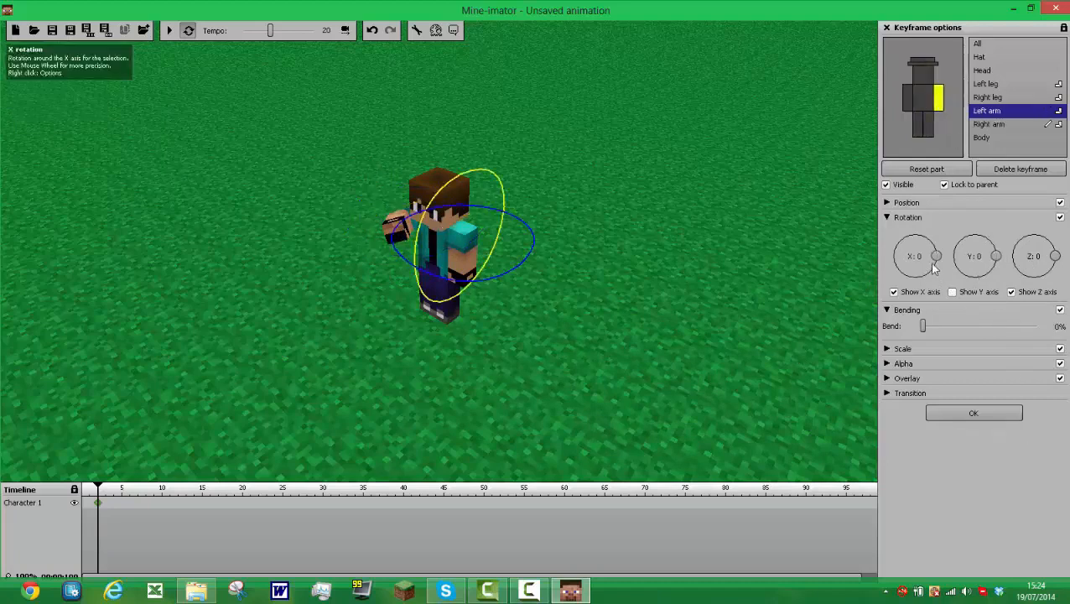
pyautogui.moveTo(936, 256); pyautogui.dragTo(918, 282)
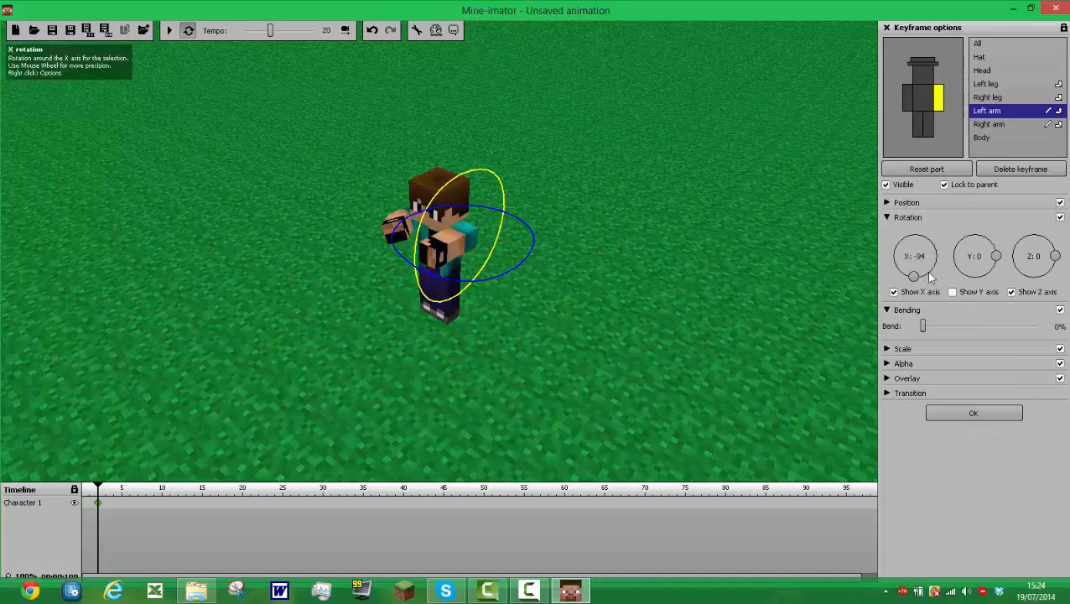